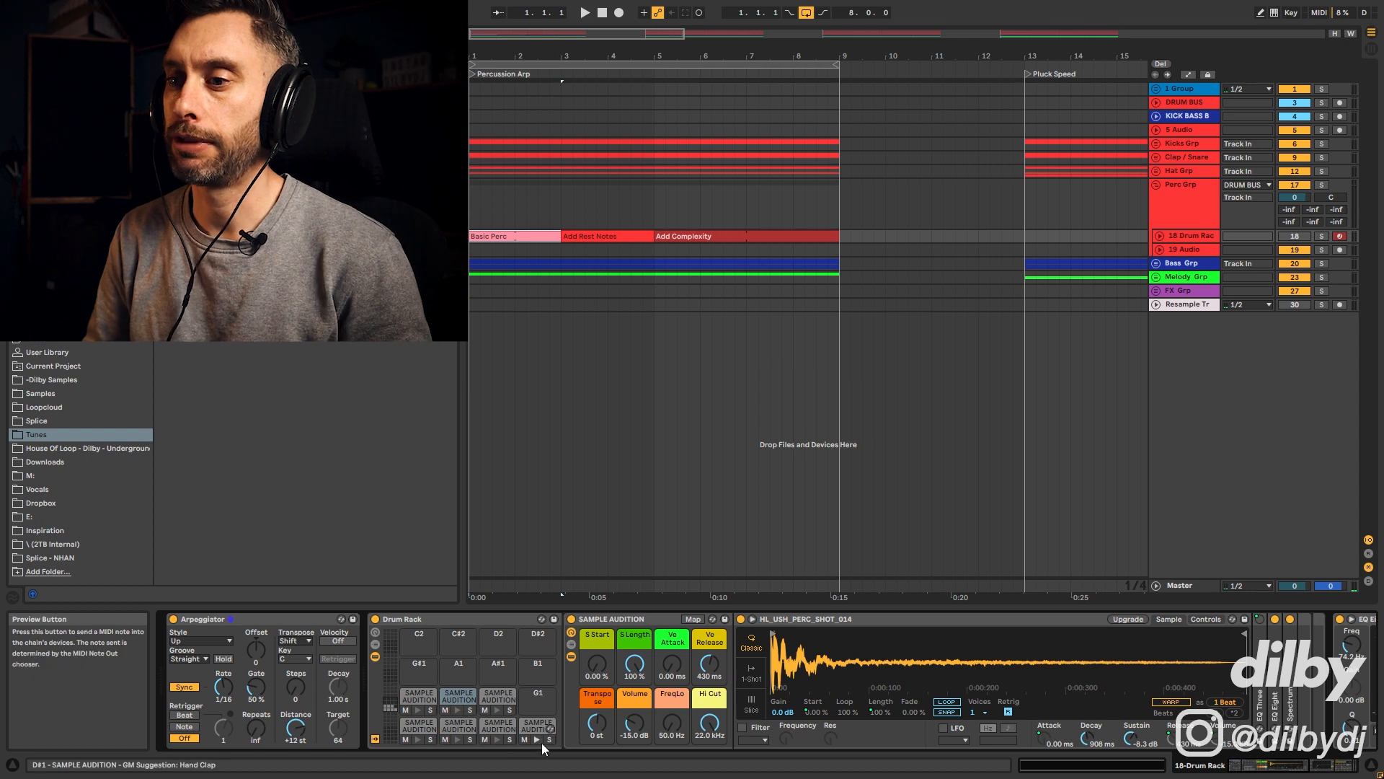
- Solo the Drum Rack track and audition its percussion pads
{"action": "left_click", "coordinate": [420, 740]}
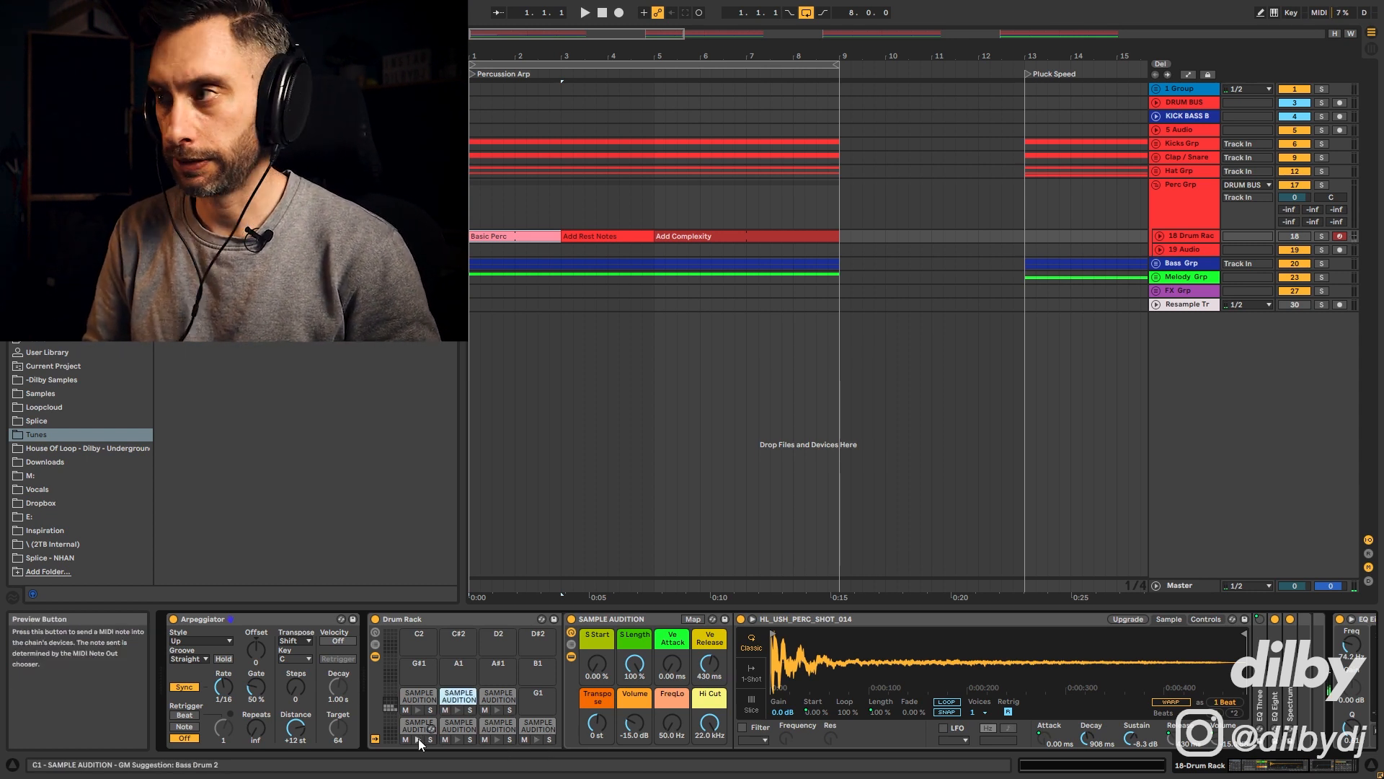
{"action": "left_click", "coordinate": [1324, 238]}
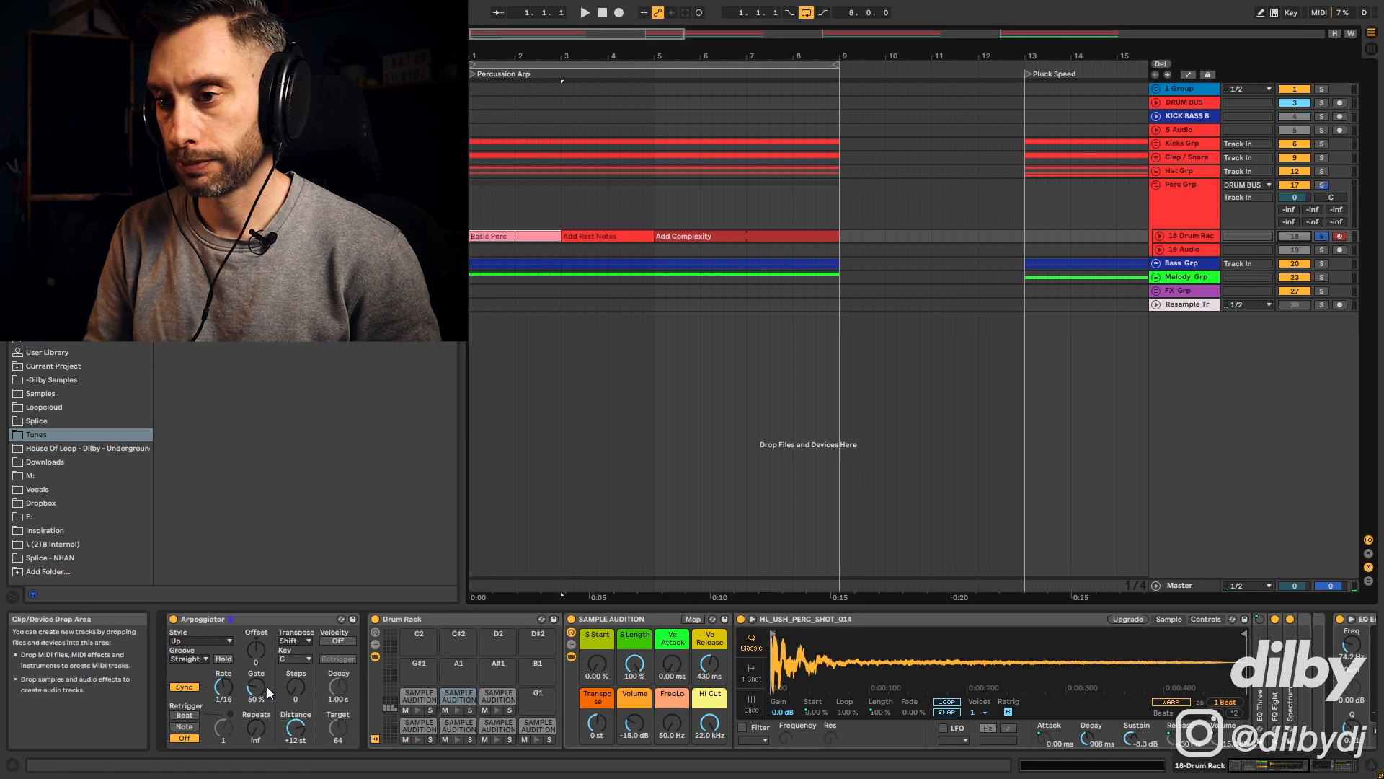
{"action": "left_click", "coordinate": [418, 739]}
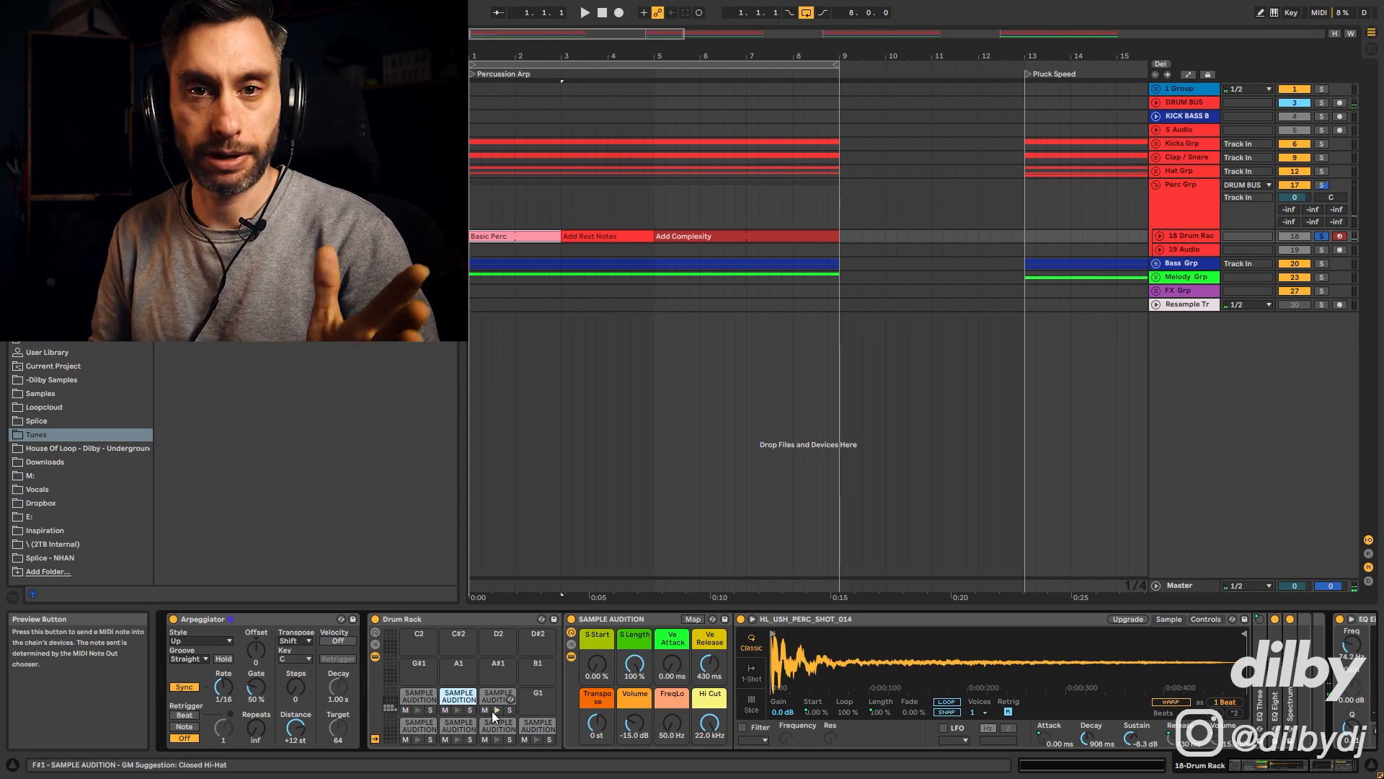
- Examine the notes in the Basic Perc clip and the samples loaded on the C1 and D#1 drum pads
{"action": "double_click", "coordinate": [492, 236]}
{"action": "left_click", "coordinate": [622, 483]}
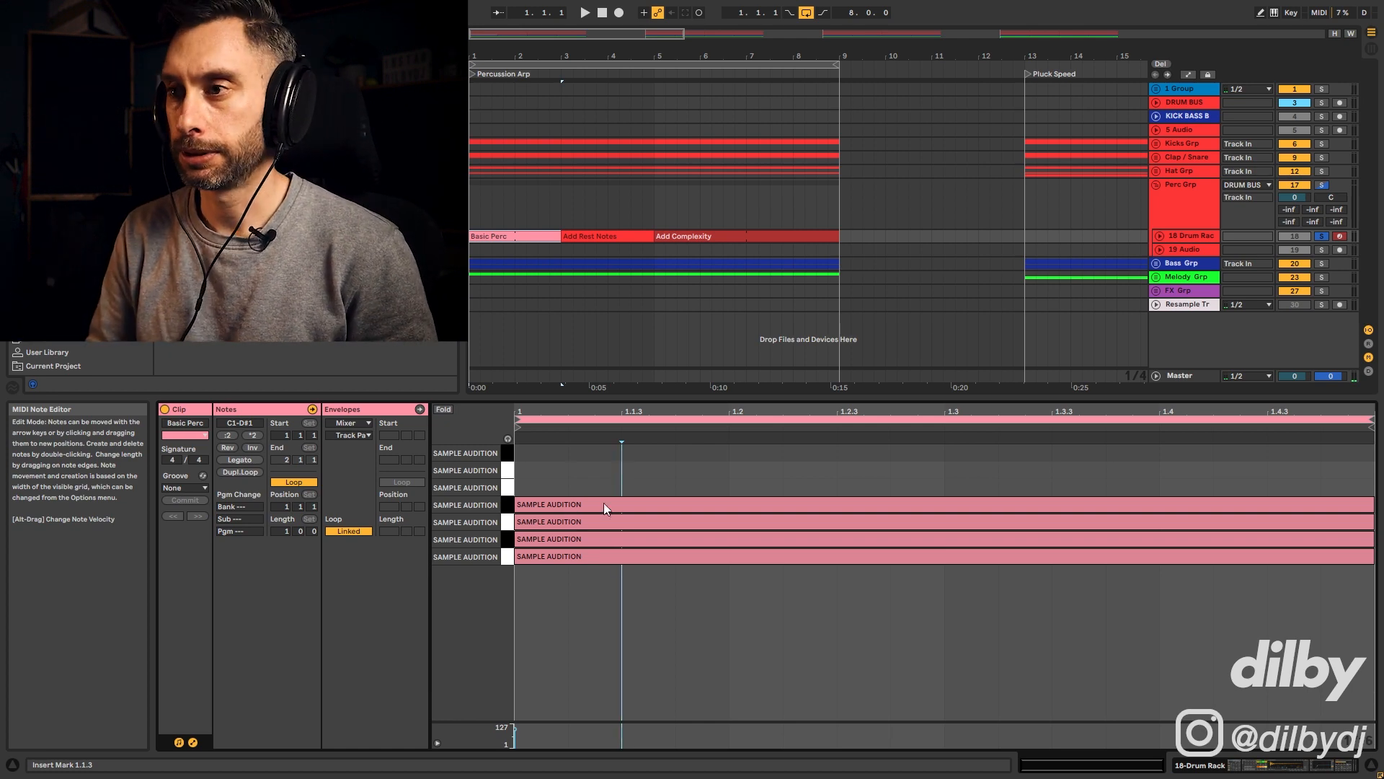
{"action": "key", "text": "shift+Tab"}
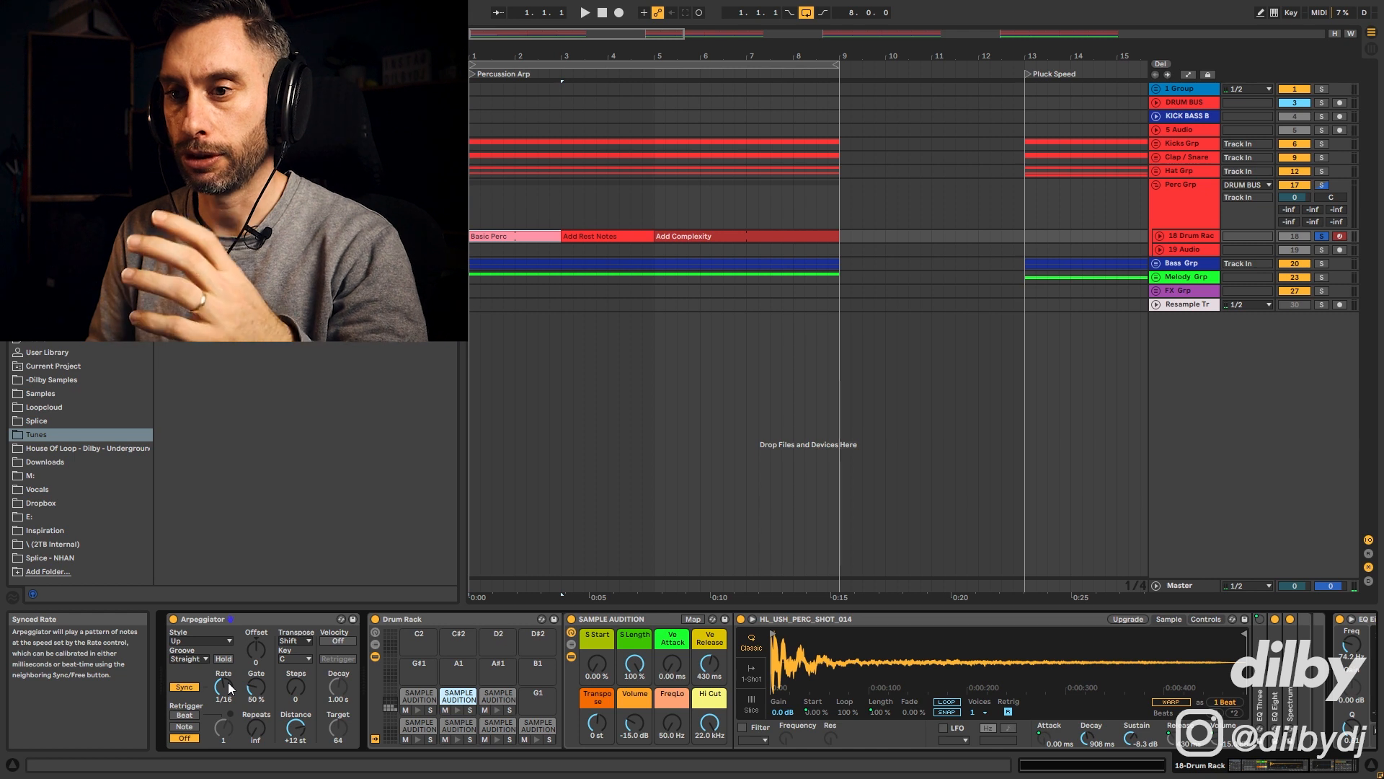
{"action": "left_click", "coordinate": [418, 725]}
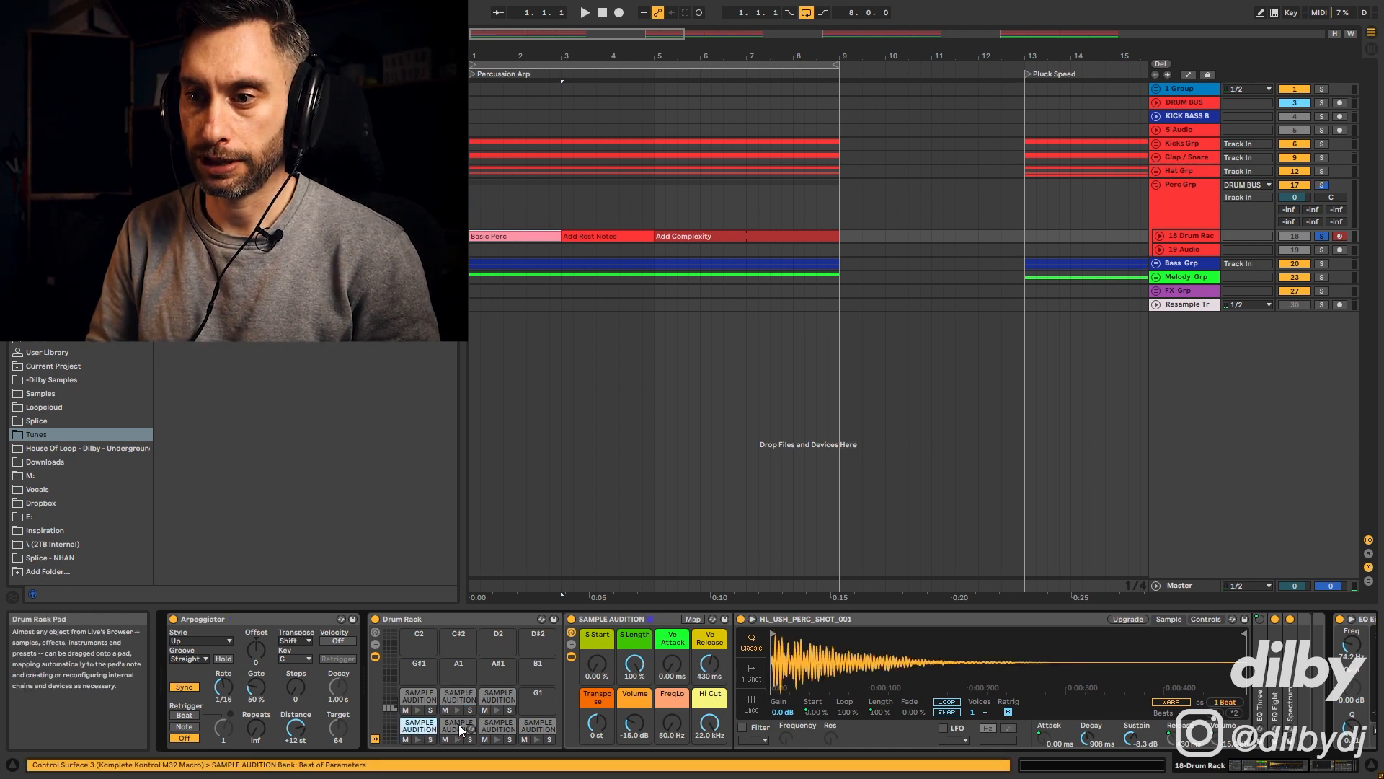
{"action": "left_click", "coordinate": [539, 729]}
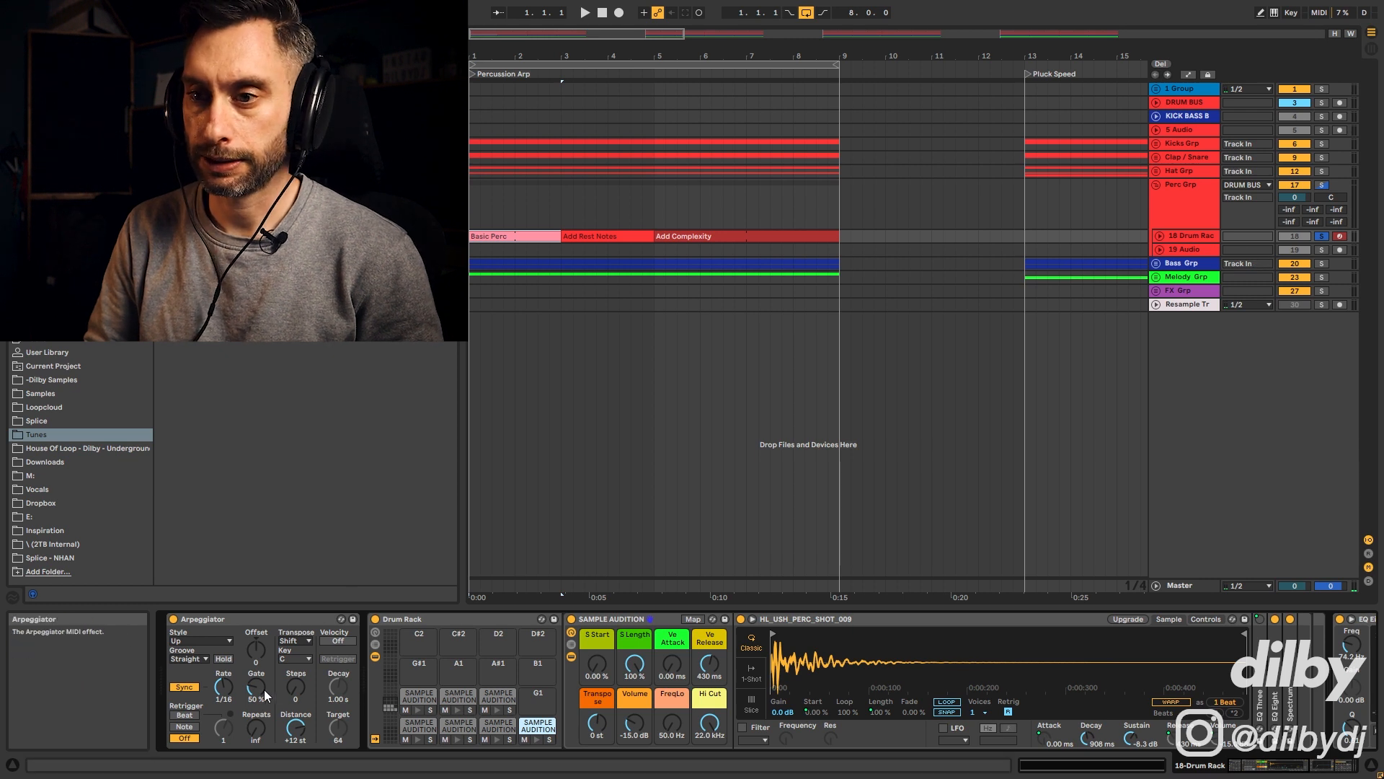
- Play the soloed percussion and shorten the arrangement loop to the two bars of the Basic Perc clip
{"action": "key", "text": "space"}
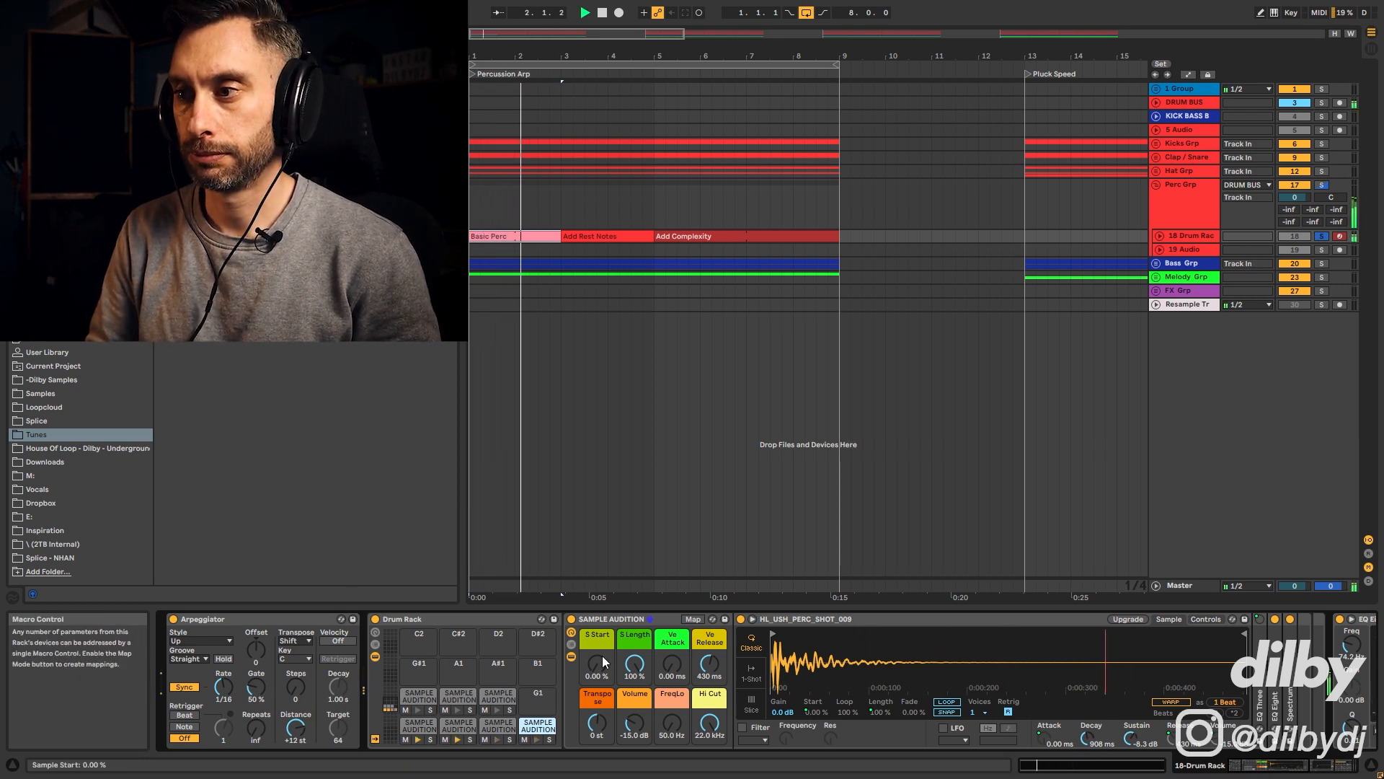
{"action": "key", "text": "space"}
{"action": "left_click_drag", "start_coordinate": [839, 66], "coordinate": [562, 68]}
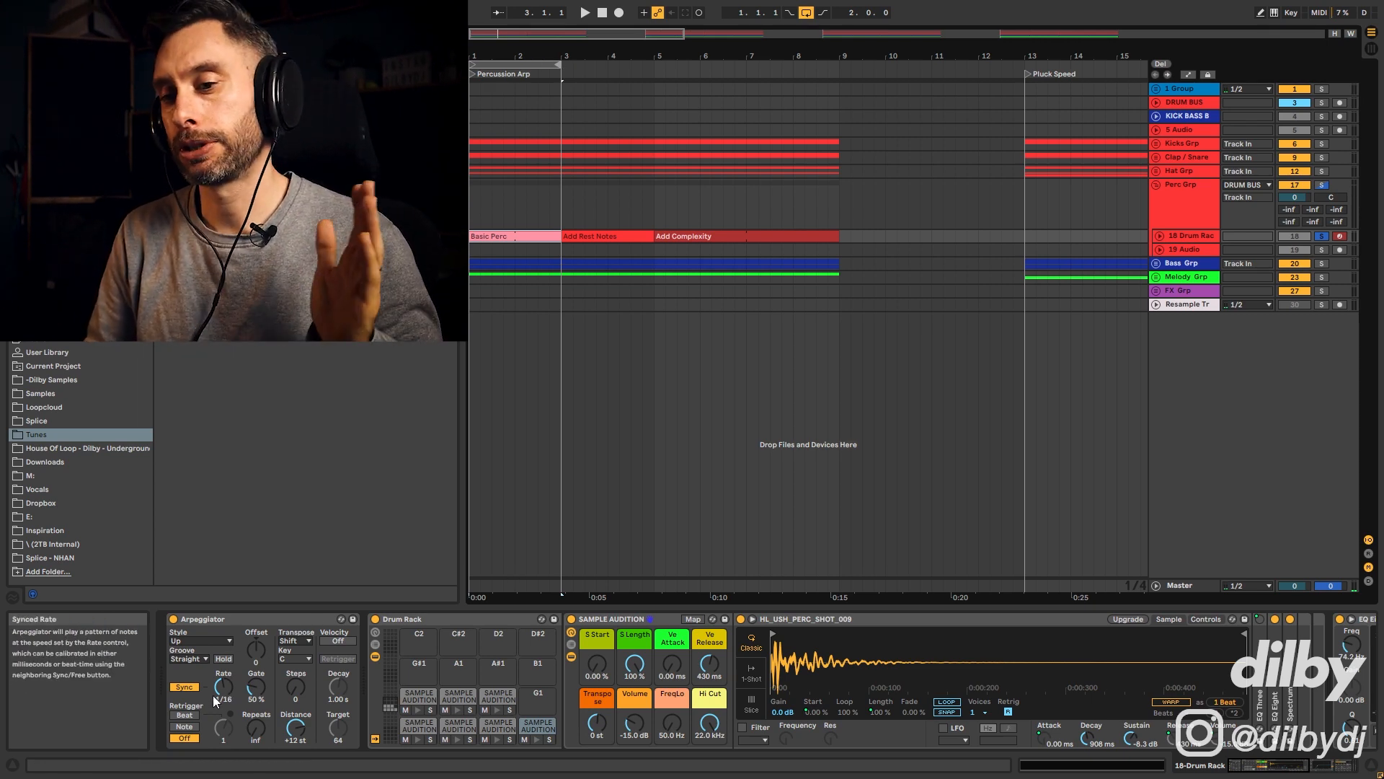
- Try a rate of 1/12 on the Arpeggiator during playback and return it to 1/16
{"action": "left_click_drag", "start_coordinate": [215, 702], "coordinate": [215, 714]}
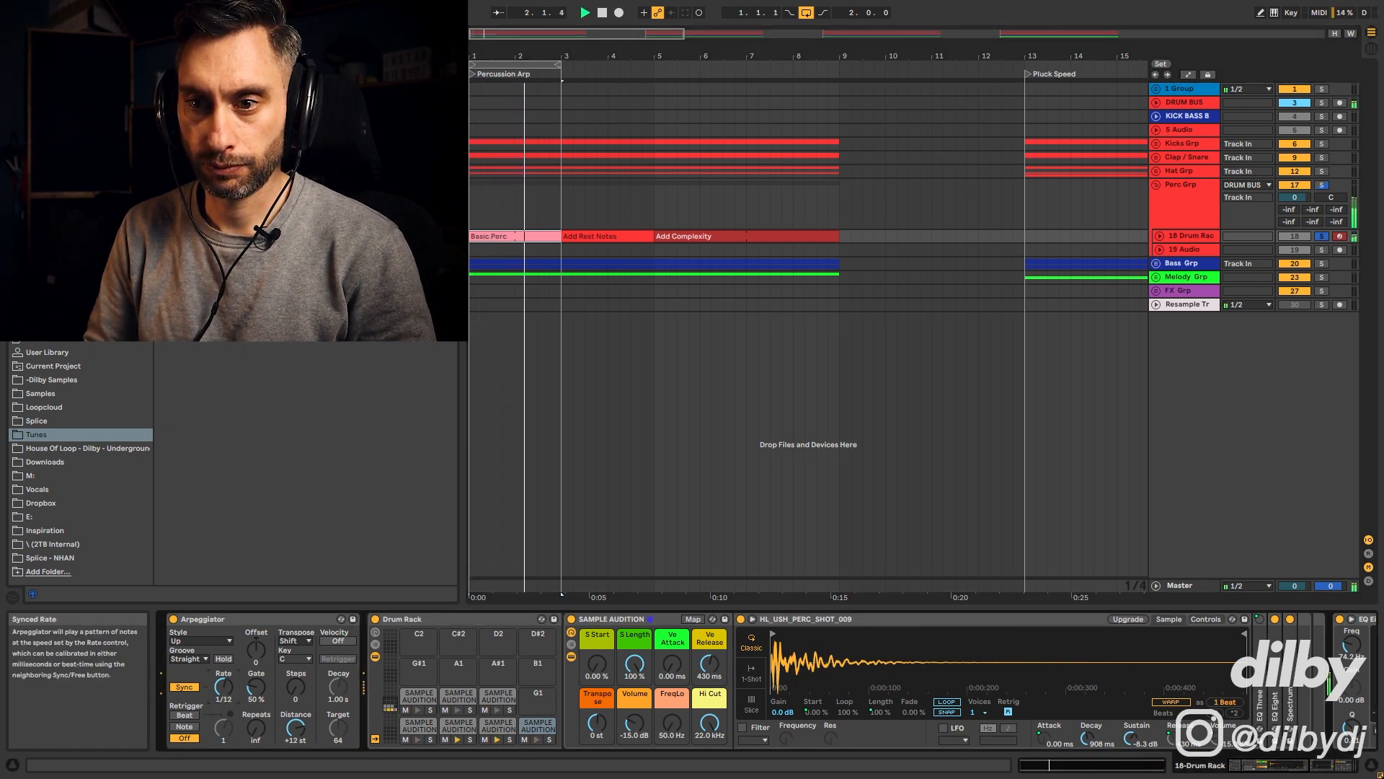
{"action": "left_click_drag", "start_coordinate": [215, 714], "coordinate": [215, 702]}
{"action": "key", "text": "space"}
- Try the Arpeggiator styles Up & Down, Thumb UpDown and Con & Diverge during playback and return to Up
{"action": "left_click", "coordinate": [192, 640]}
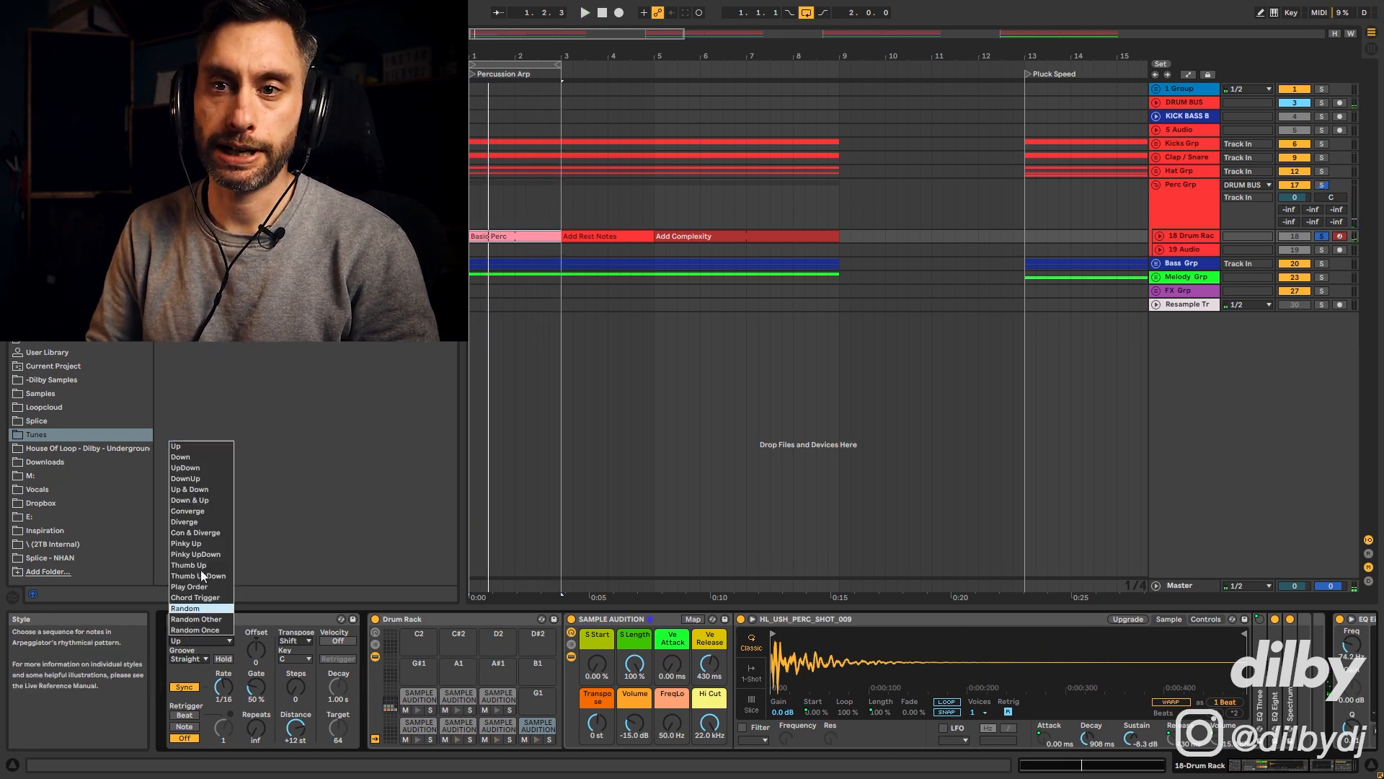
{"action": "left_click", "coordinate": [206, 489]}
{"action": "key", "text": "space"}
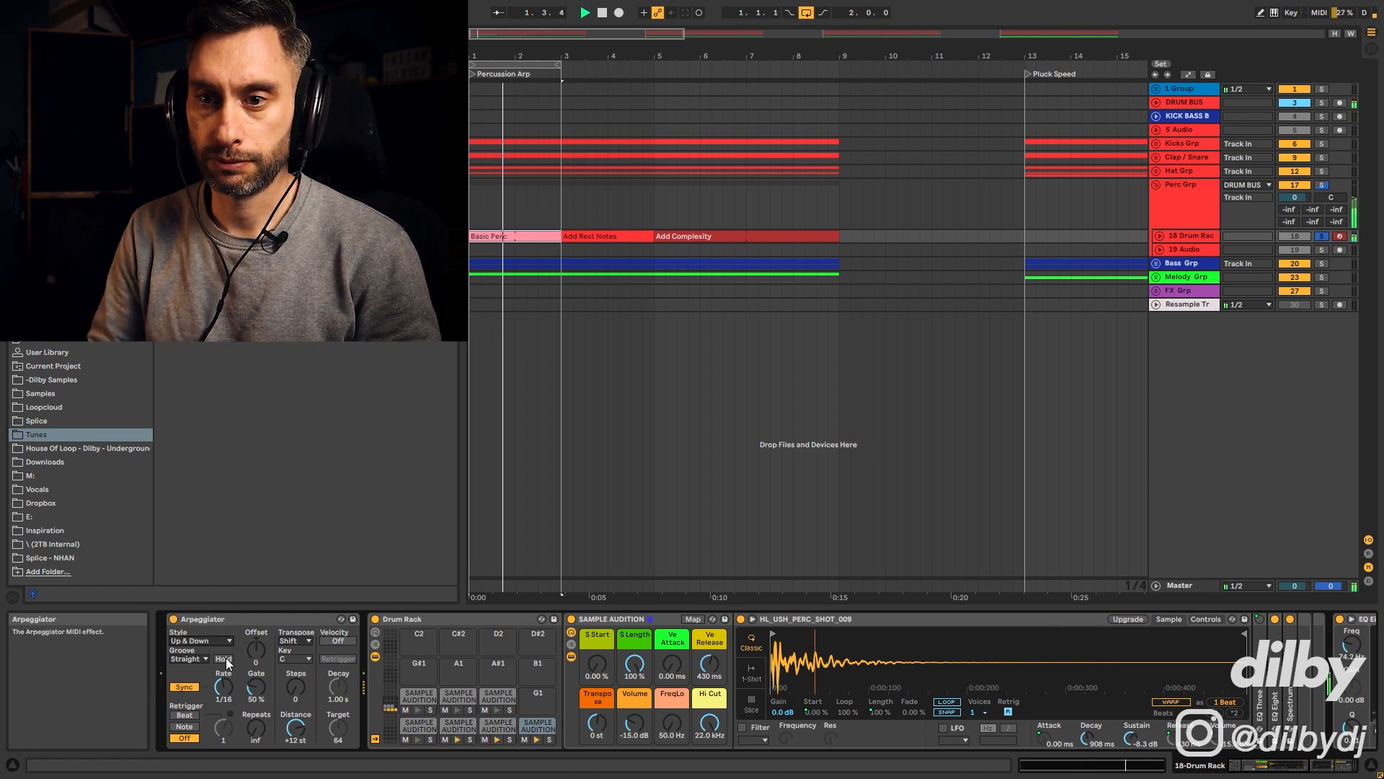
{"action": "left_click", "coordinate": [205, 640]}
{"action": "left_click", "coordinate": [207, 581]}
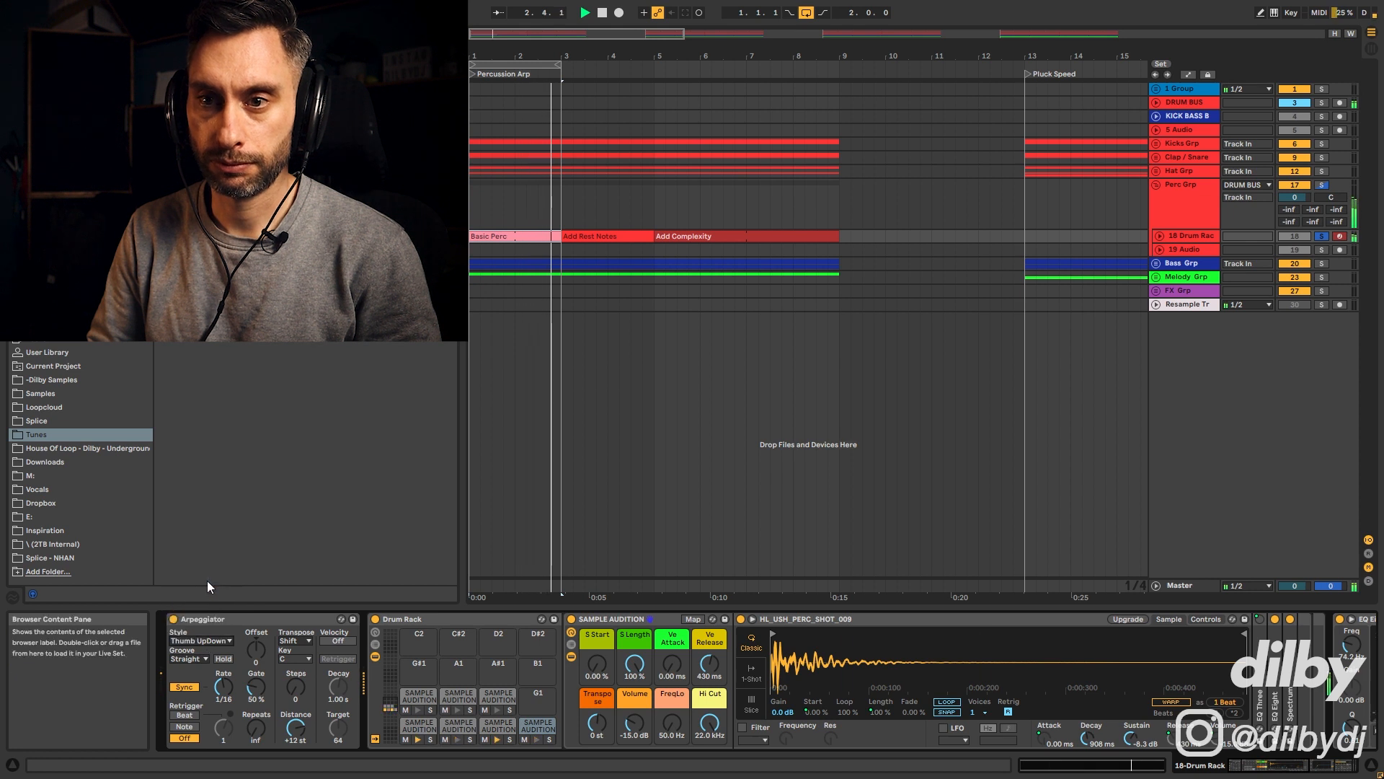
{"action": "left_click", "coordinate": [201, 640]}
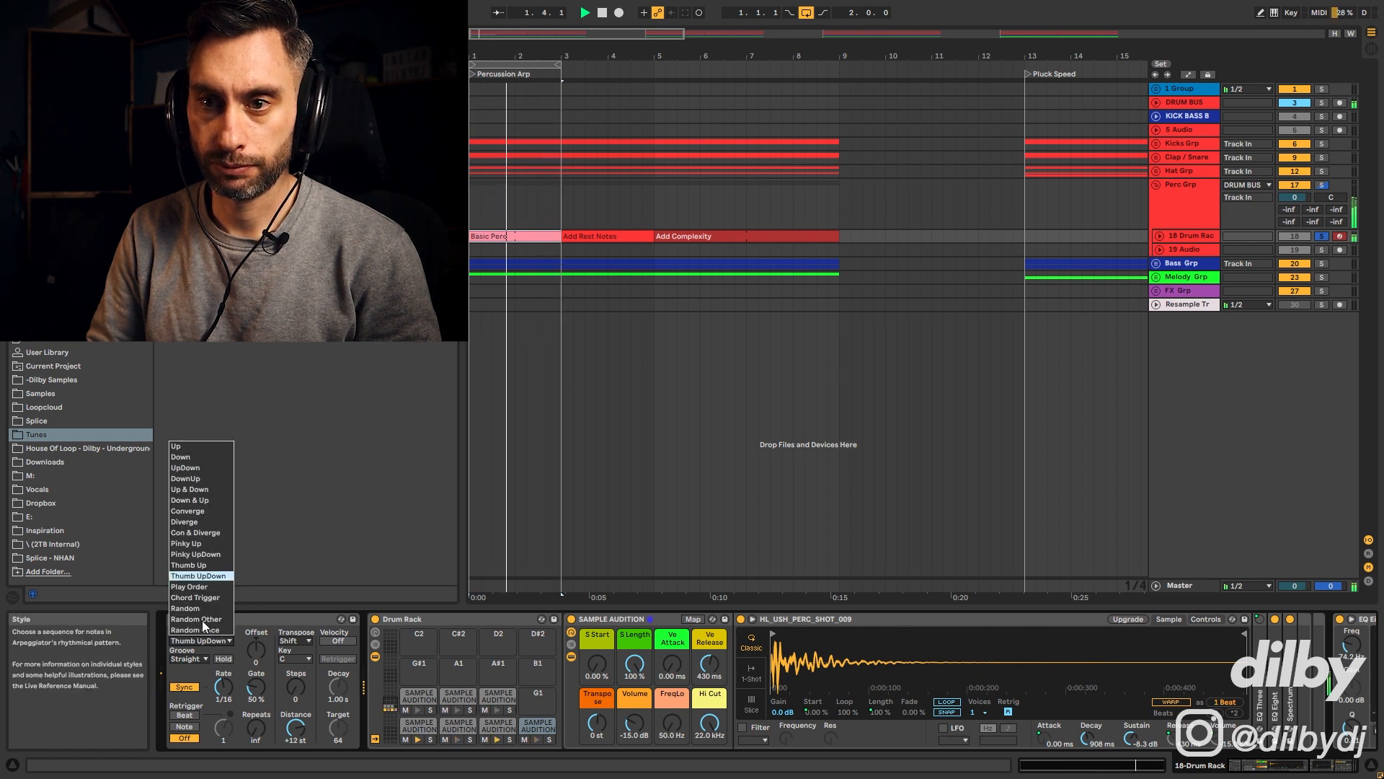
{"action": "left_click", "coordinate": [203, 533]}
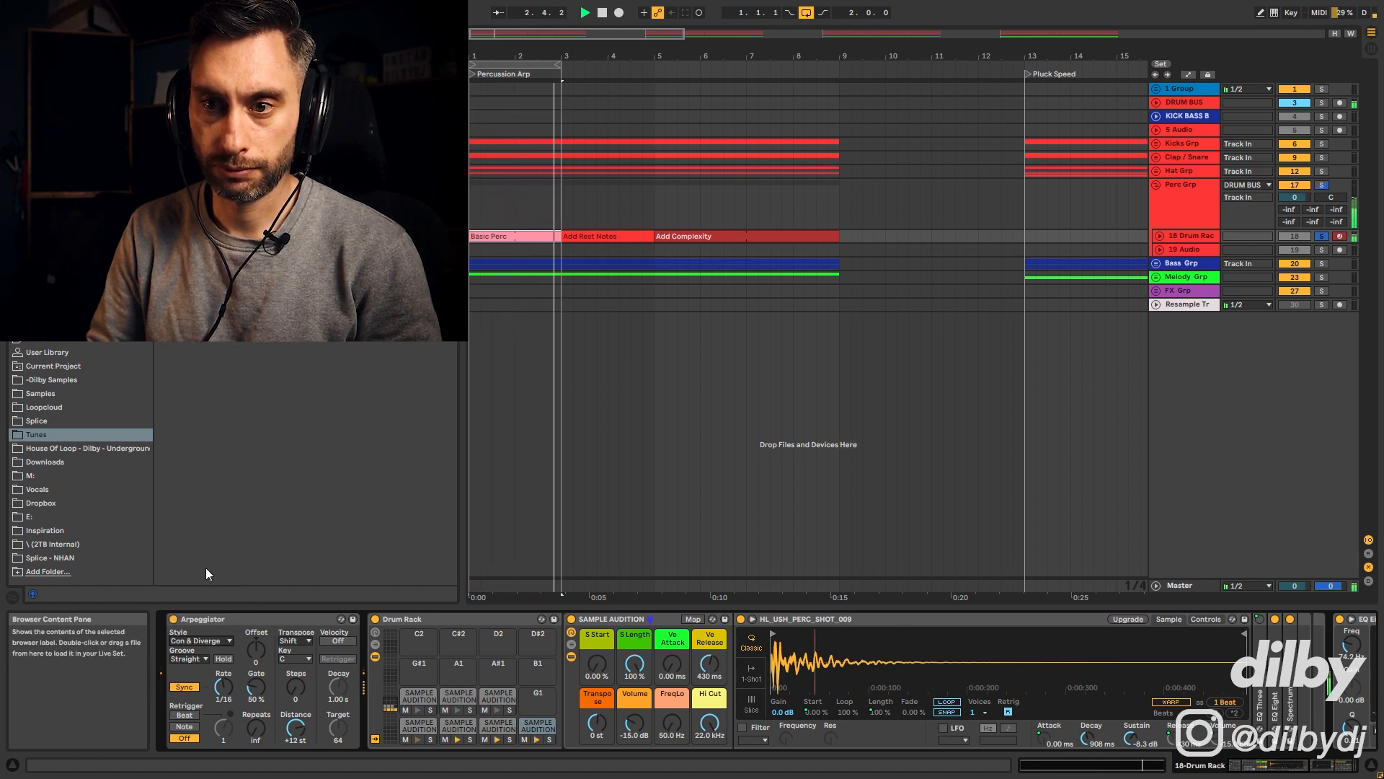
{"action": "left_click", "coordinate": [214, 641]}
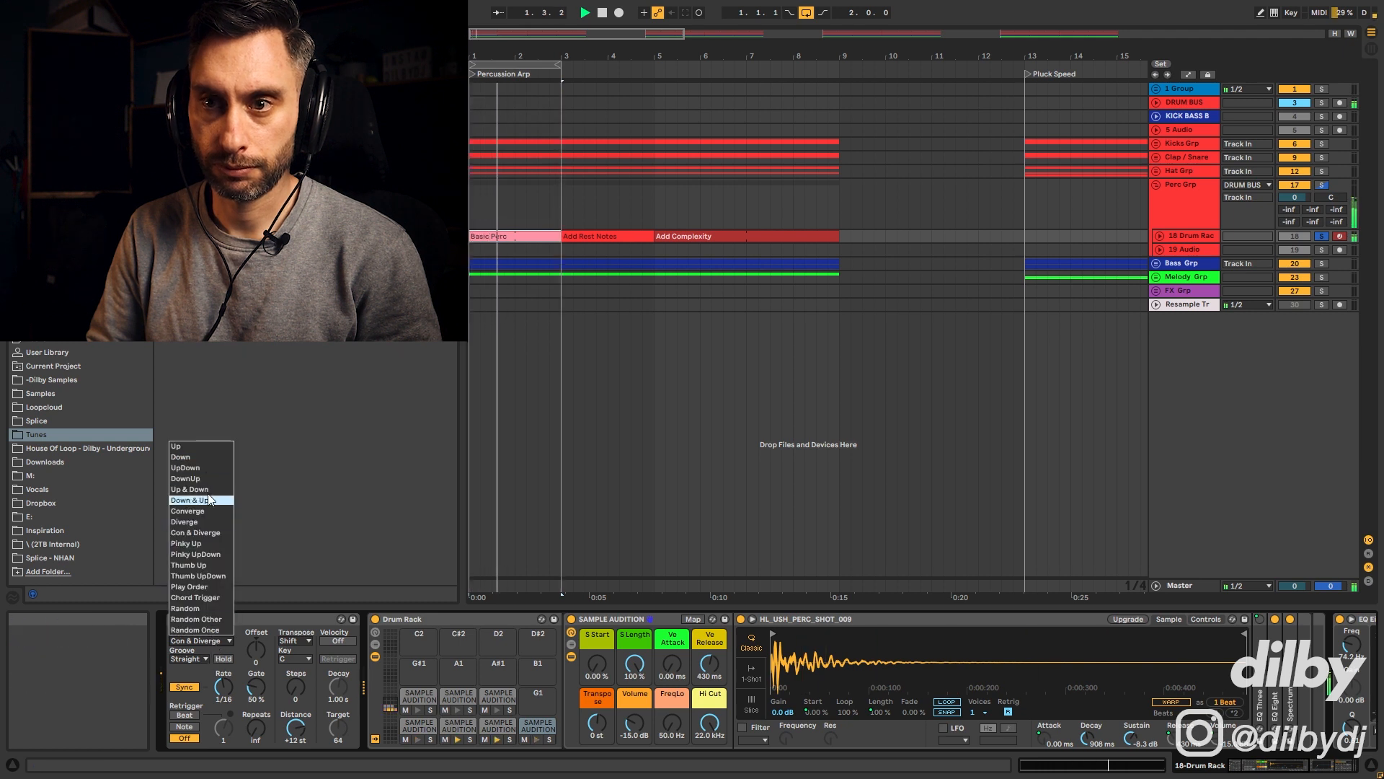
{"action": "left_click", "coordinate": [196, 445]}
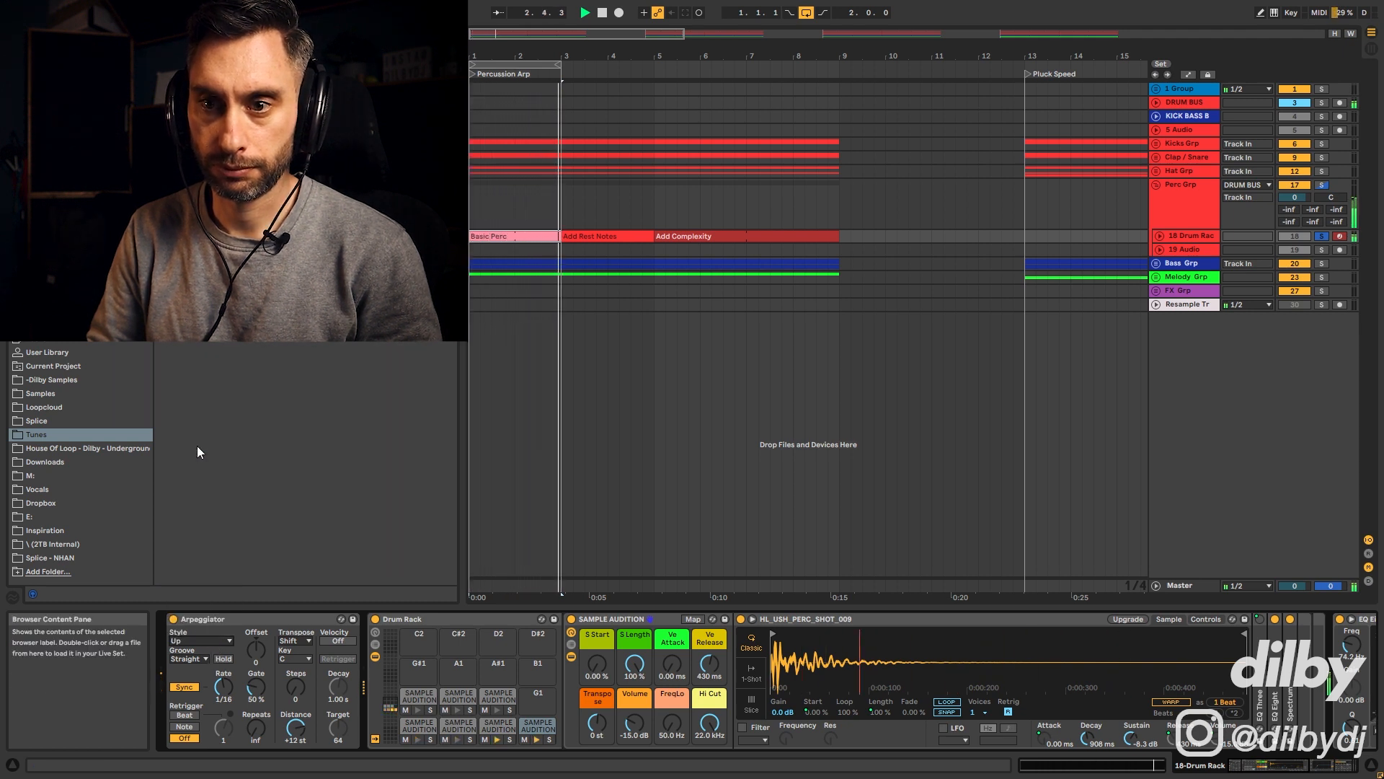
{"action": "key", "text": "space"}
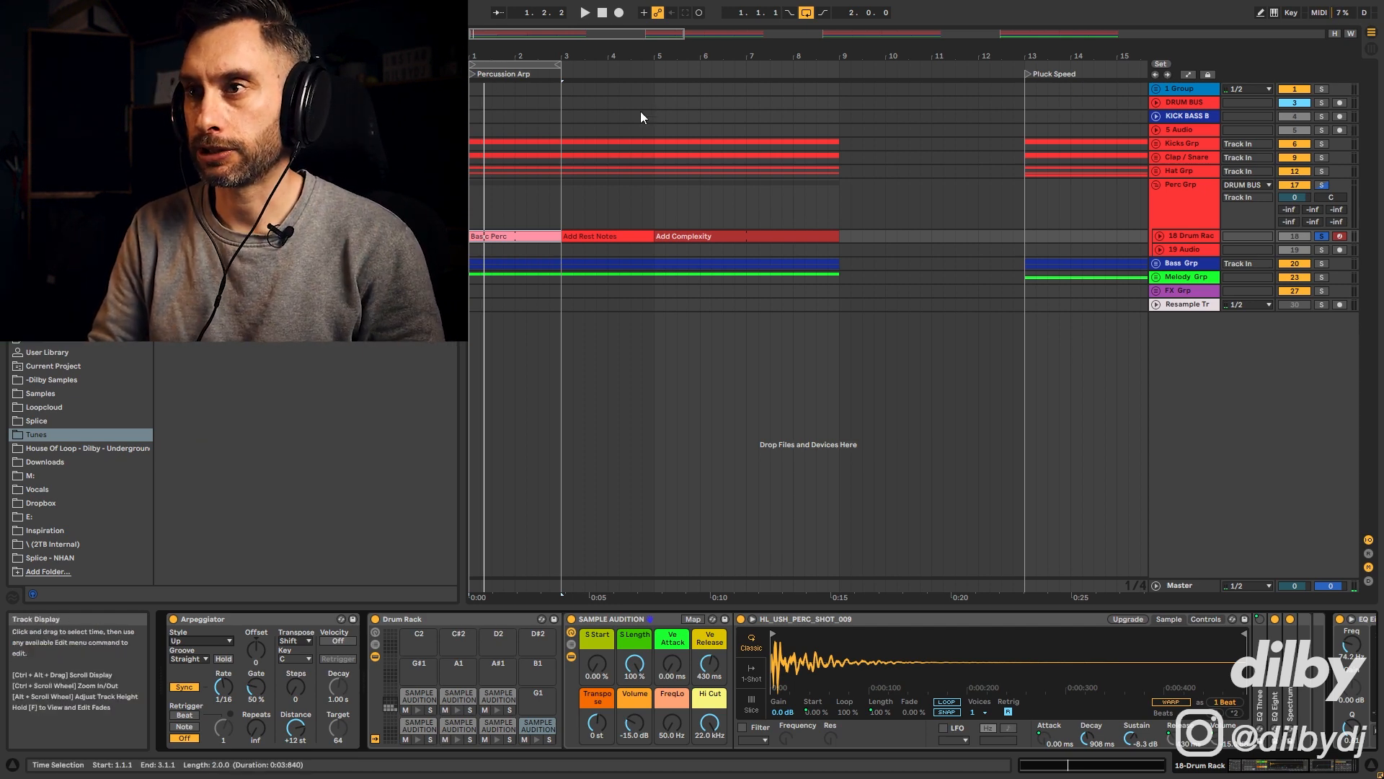
- Unsolo the Drum Rack track and play the two-bar loop in the full mix
{"action": "key", "text": "space"}
{"action": "left_click", "coordinate": [1321, 236]}
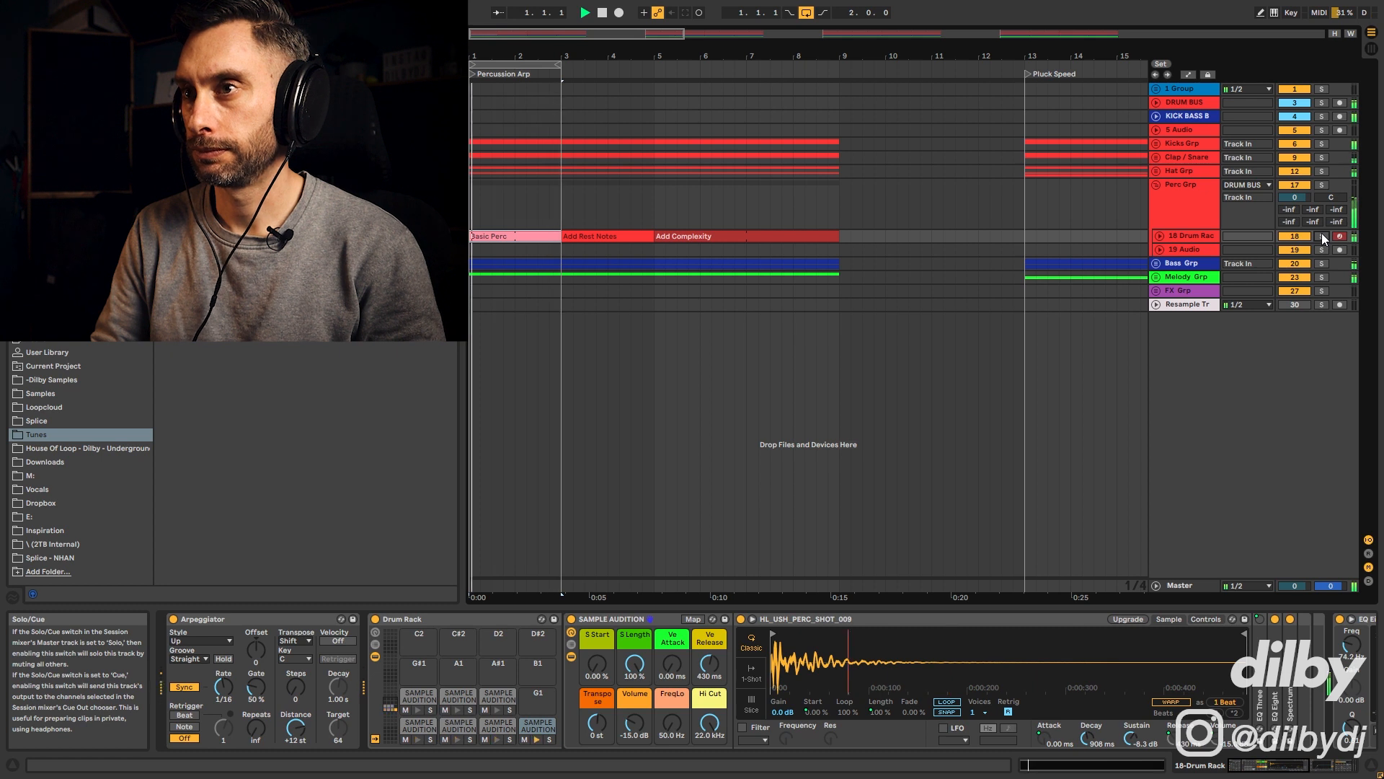
{"action": "key", "text": "space"}
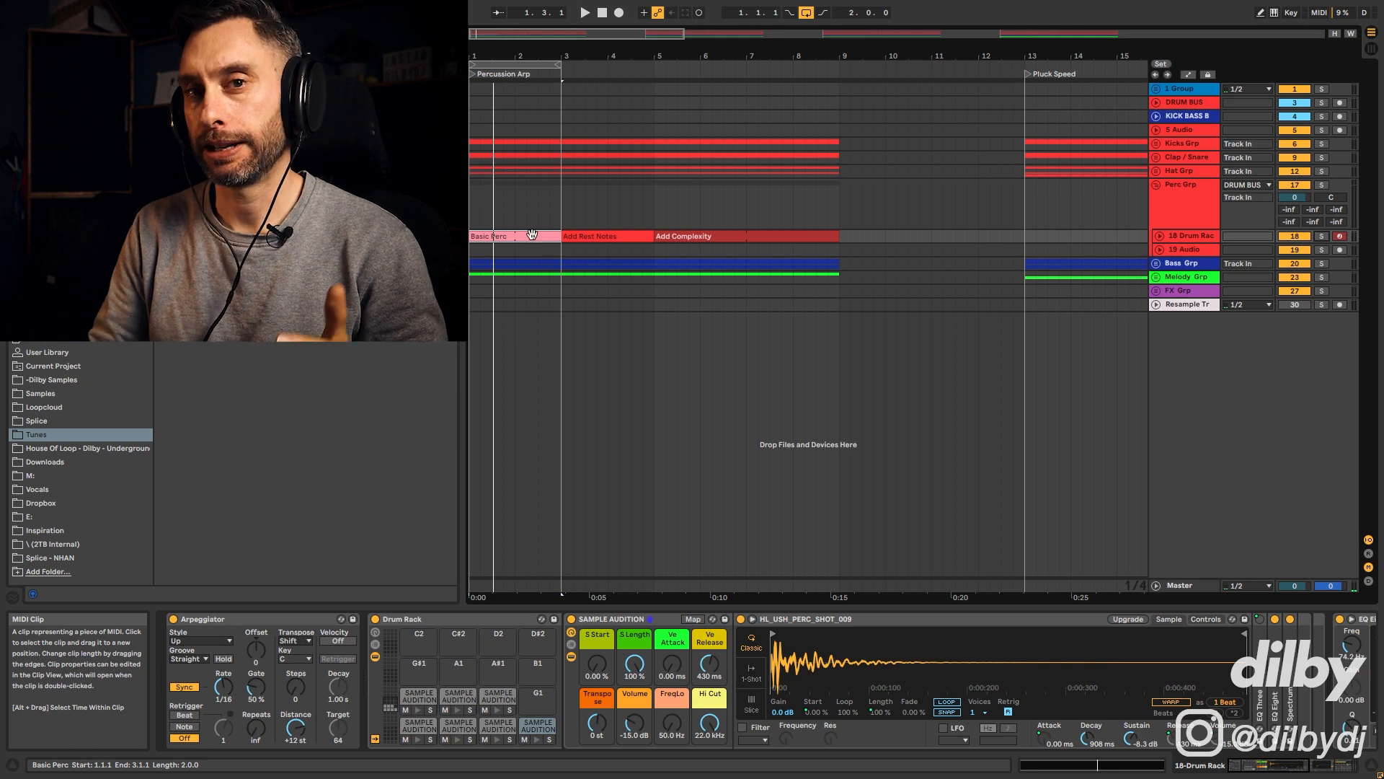
- Move the arrangement loop to bars 3 to 5 and examine the notes in the Add Rest Notes clip
{"action": "left_click_drag", "start_coordinate": [538, 66], "coordinate": [630, 78]}
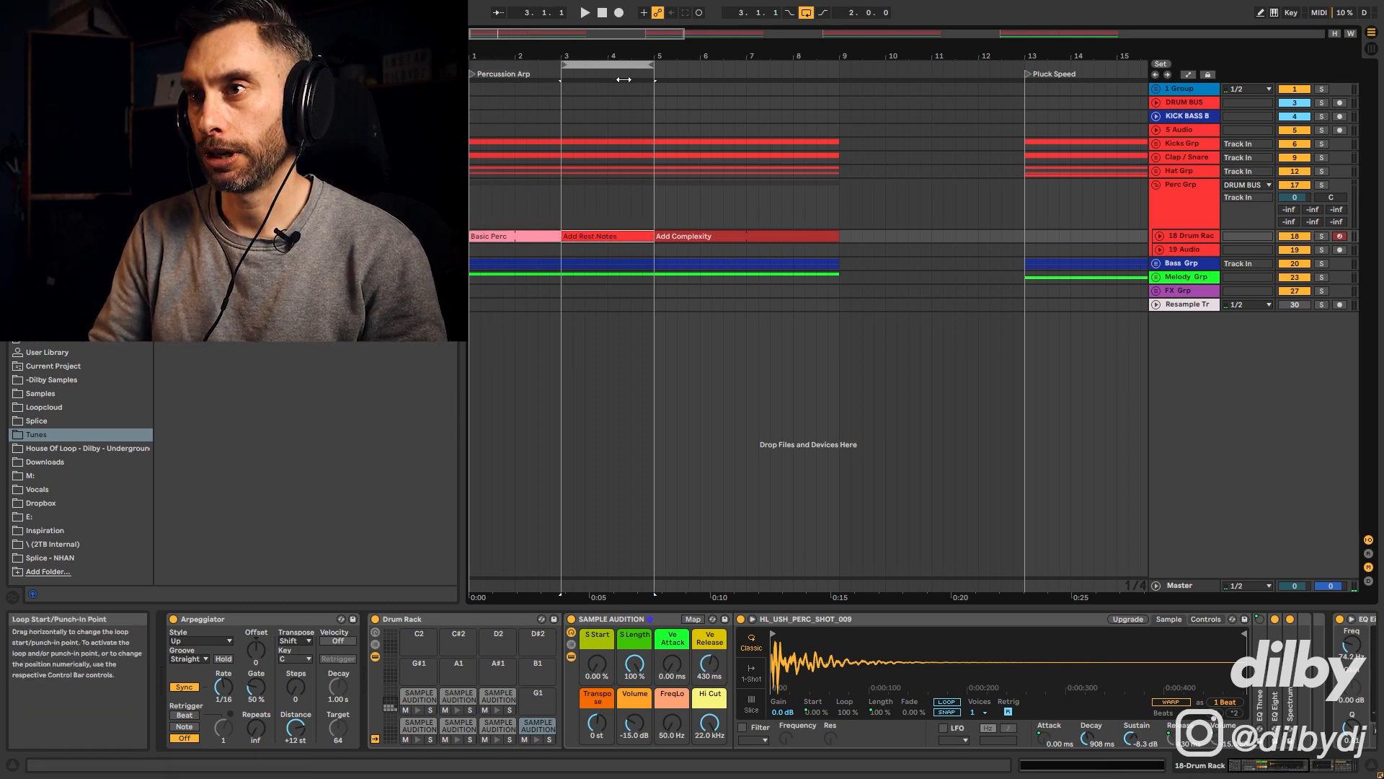
{"action": "double_click", "coordinate": [603, 234]}
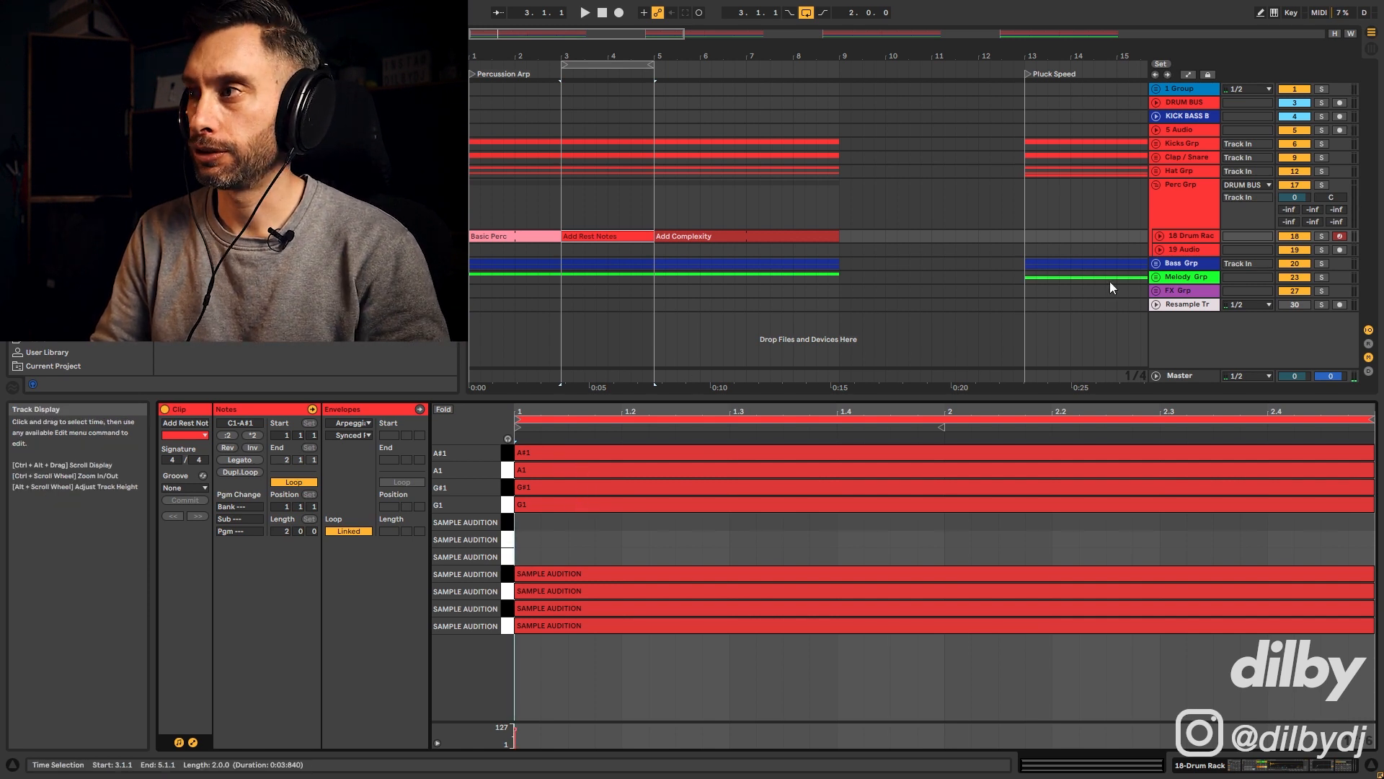
{"action": "left_click", "coordinate": [1190, 236]}
{"action": "double_click", "coordinate": [1188, 234]}
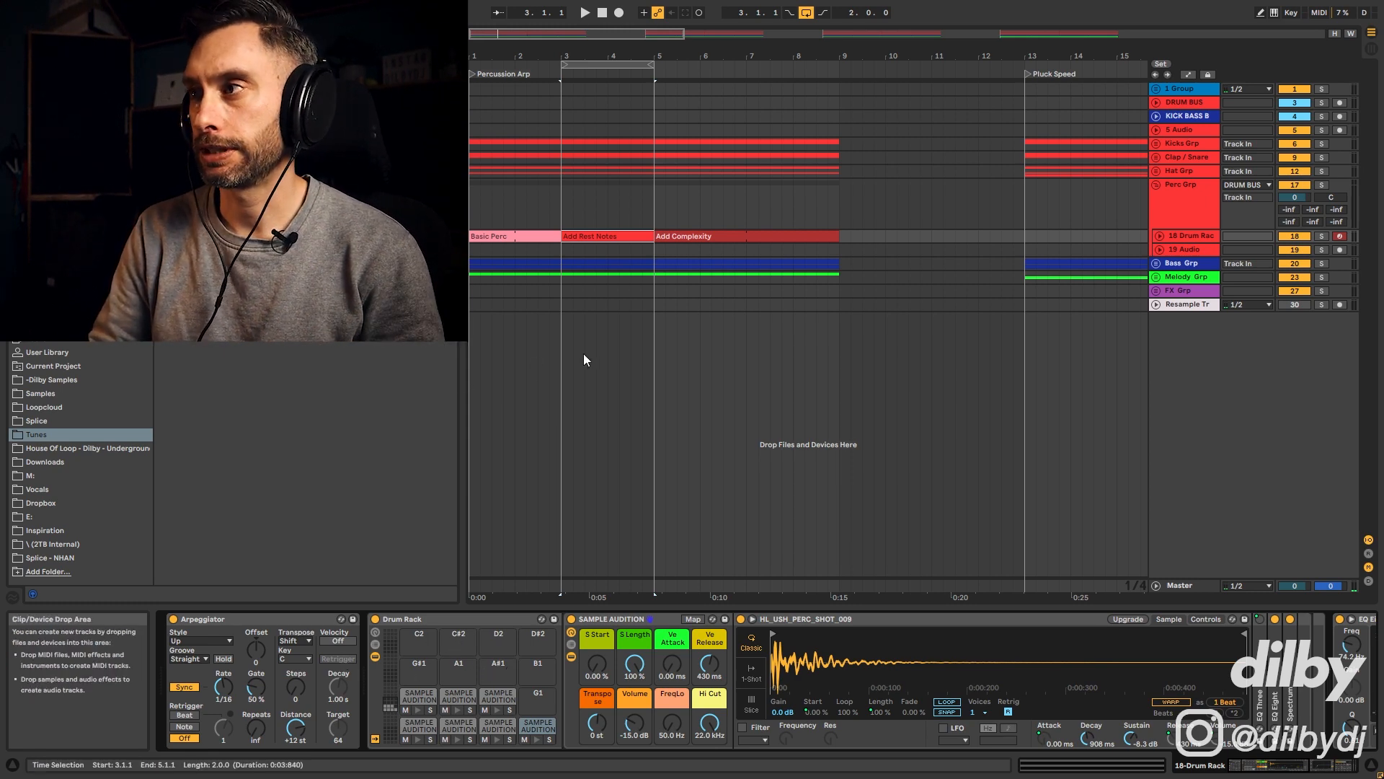
- Try the Con & Diverge style on the Arpeggiator, playing the Drum Rack track soloed and in the full mix
{"action": "left_click", "coordinate": [1323, 236]}
{"action": "key", "text": "space"}
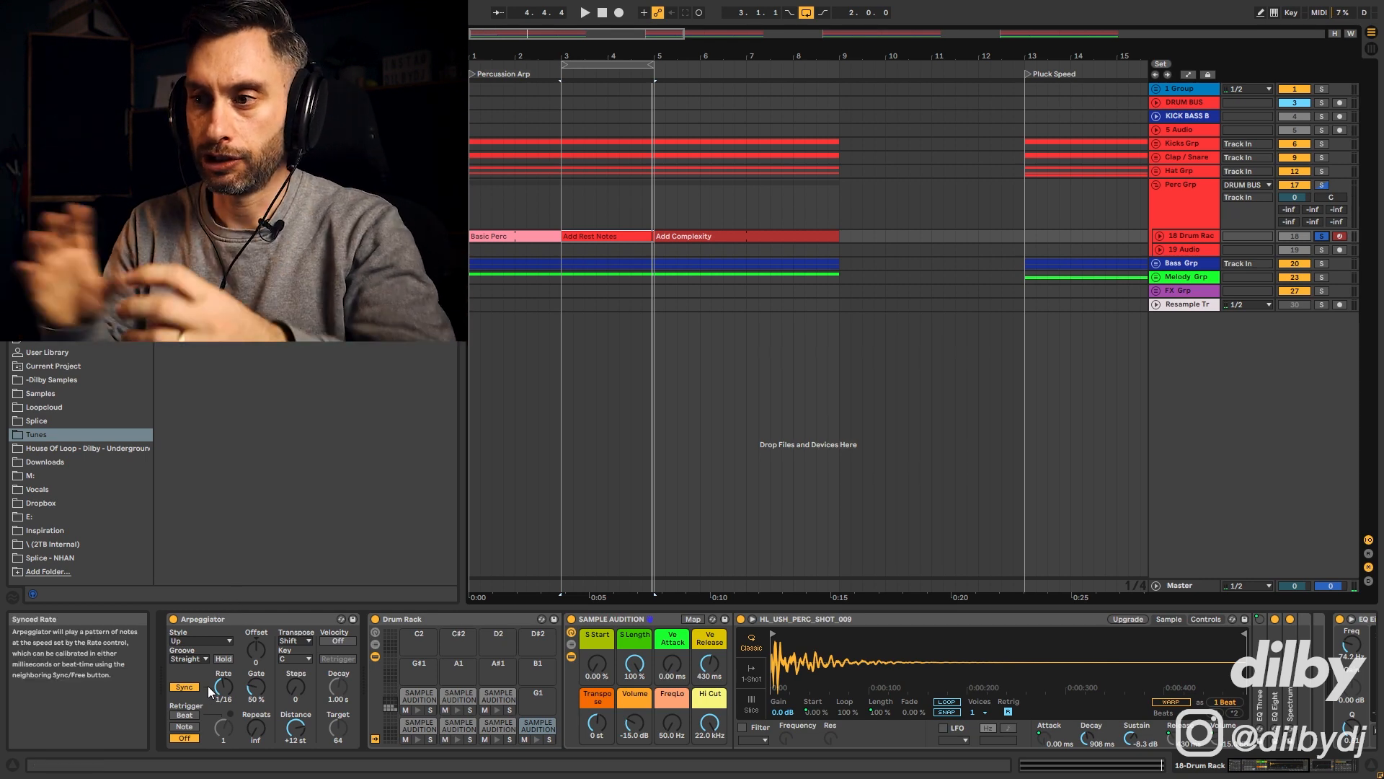
{"action": "left_click", "coordinate": [193, 642]}
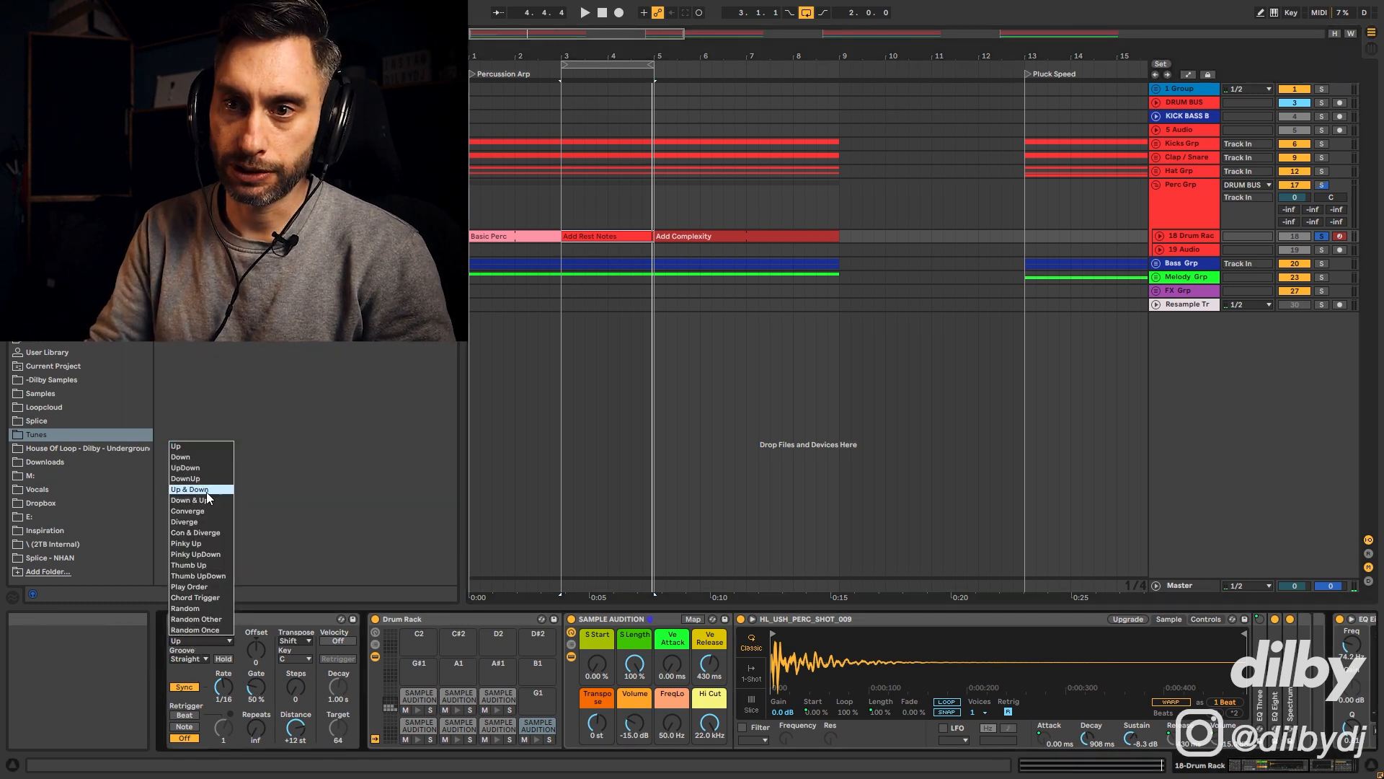
{"action": "left_click", "coordinate": [208, 531]}
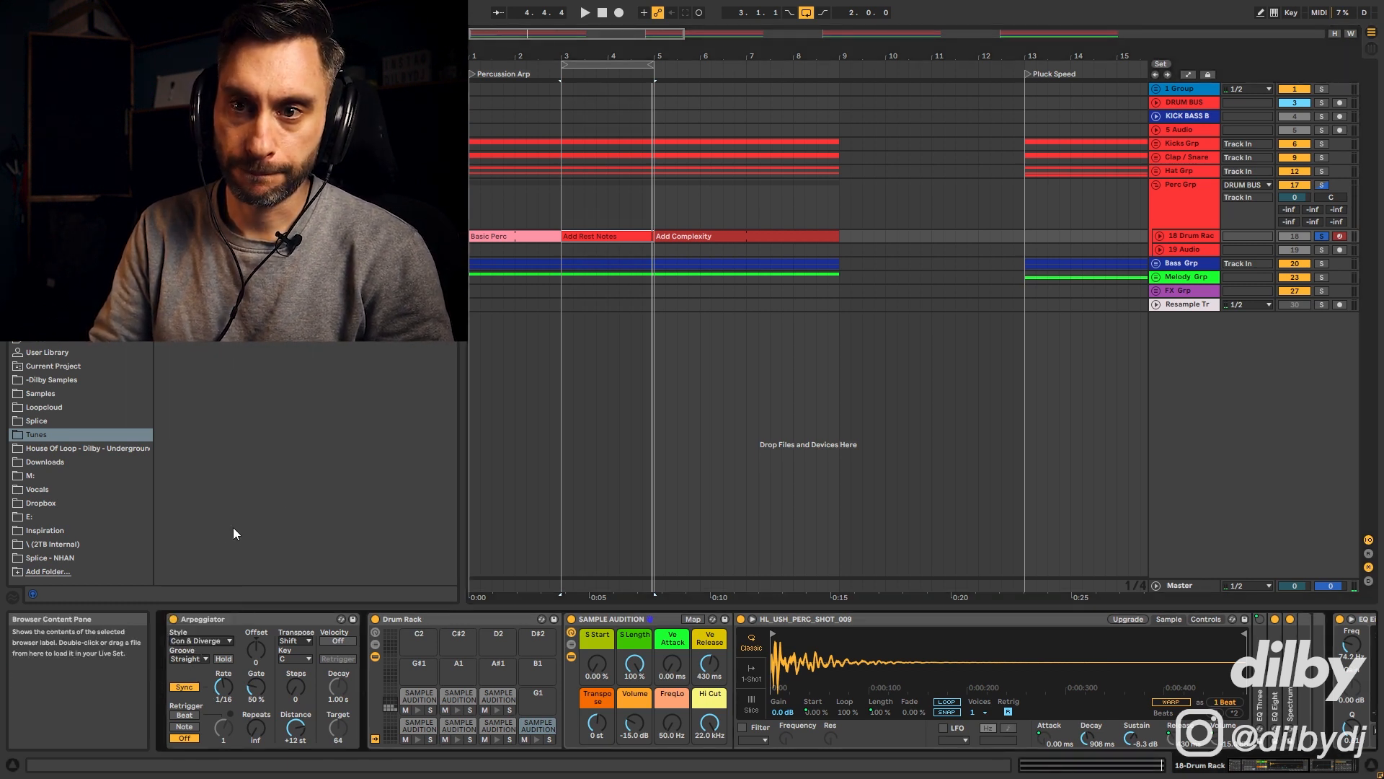
{"action": "key", "text": "space"}
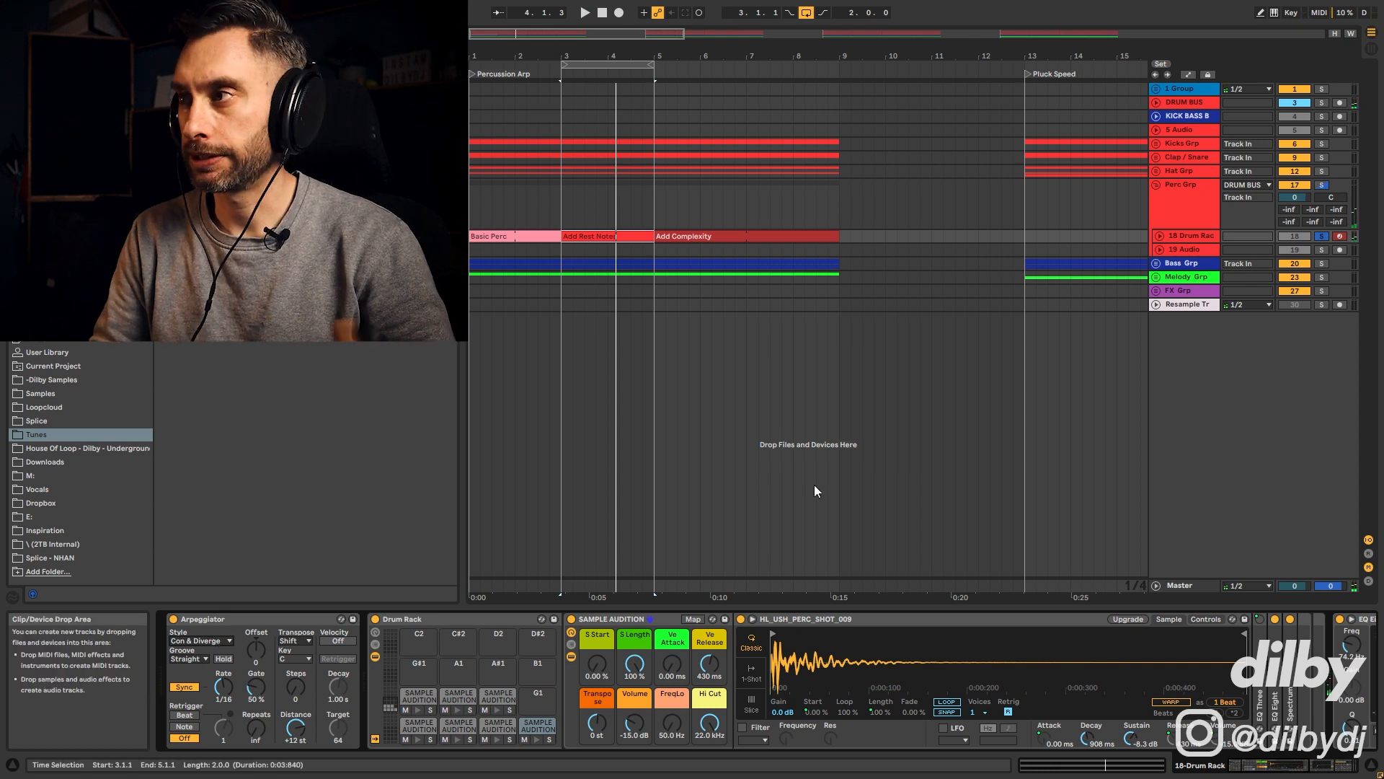
{"action": "left_click", "coordinate": [1327, 234]}
{"action": "key", "text": "space"}
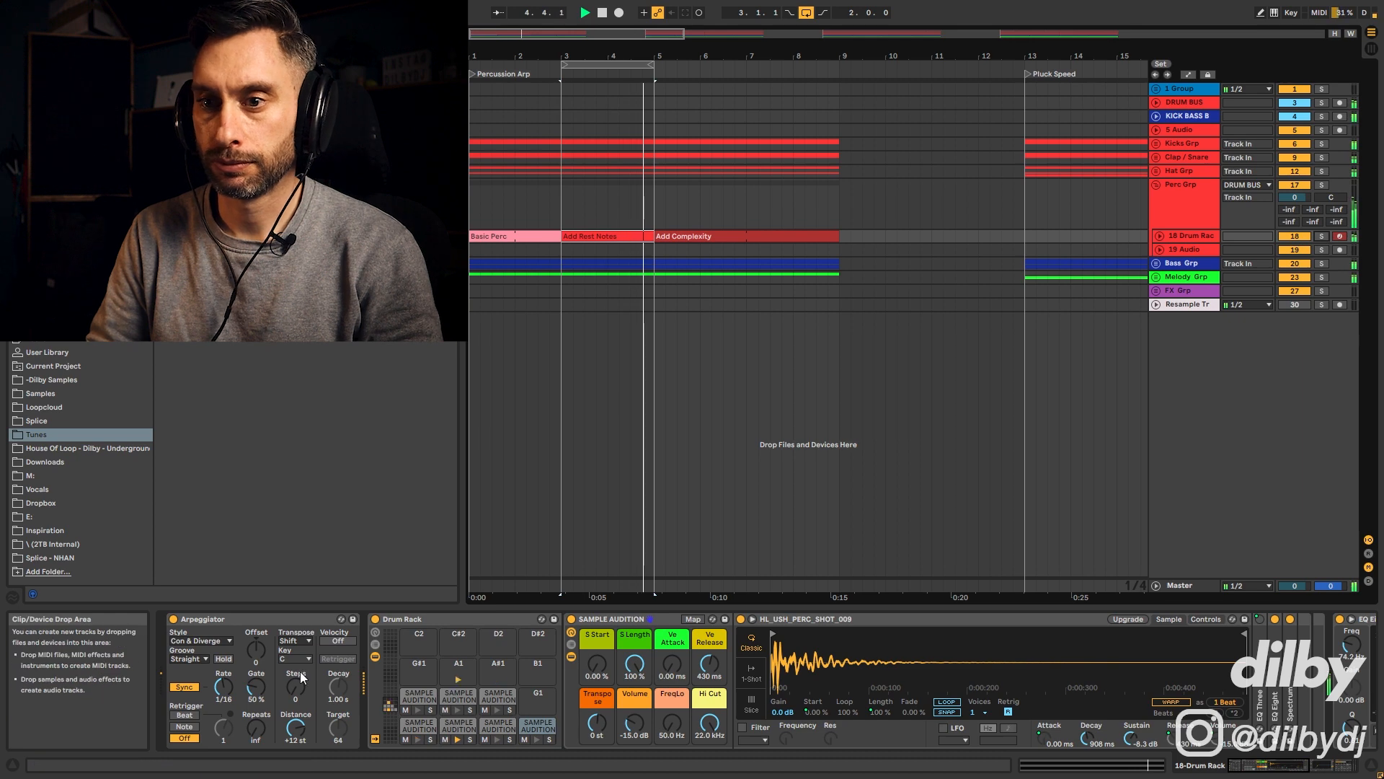
- Set the Arpeggiator style to Pinky UpDown and solo the Drum Rack track
{"action": "left_click", "coordinate": [220, 642]}
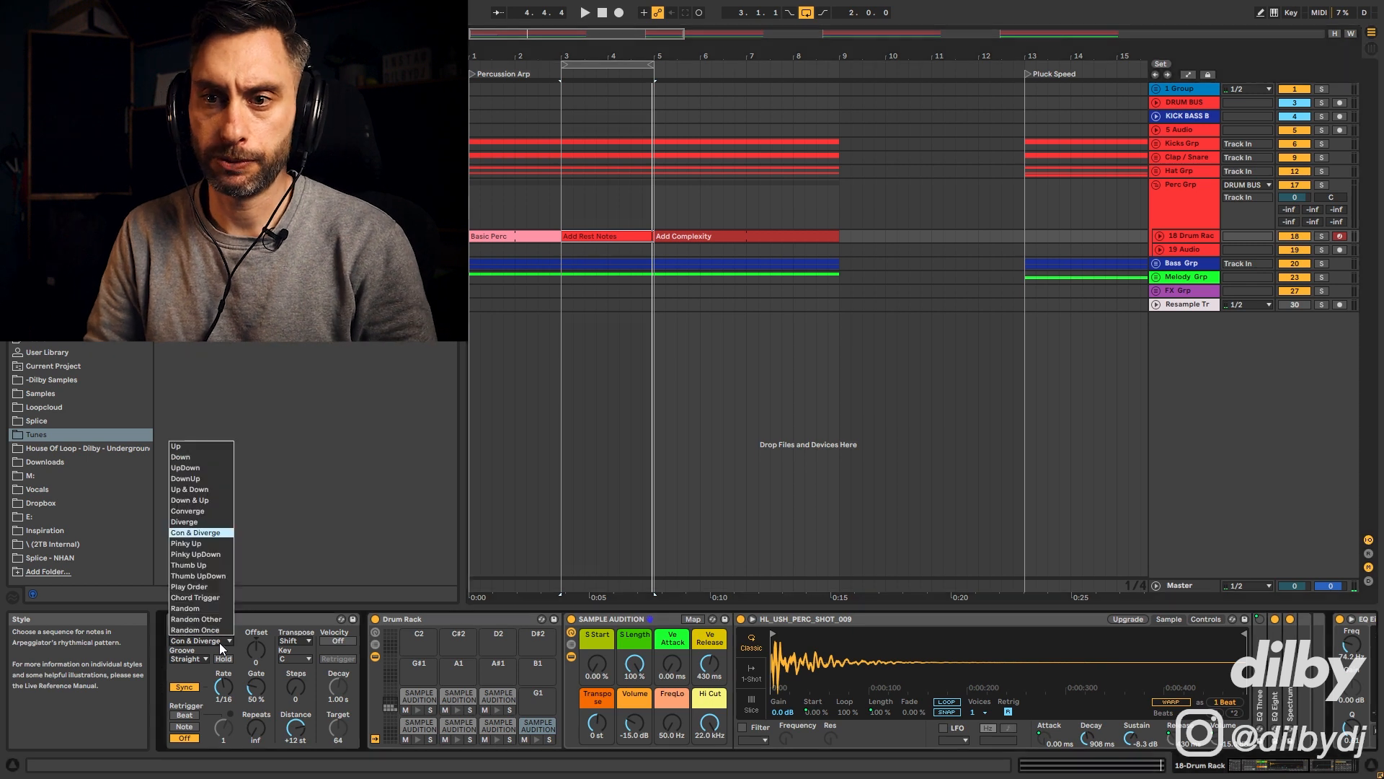
{"action": "left_click", "coordinate": [215, 556]}
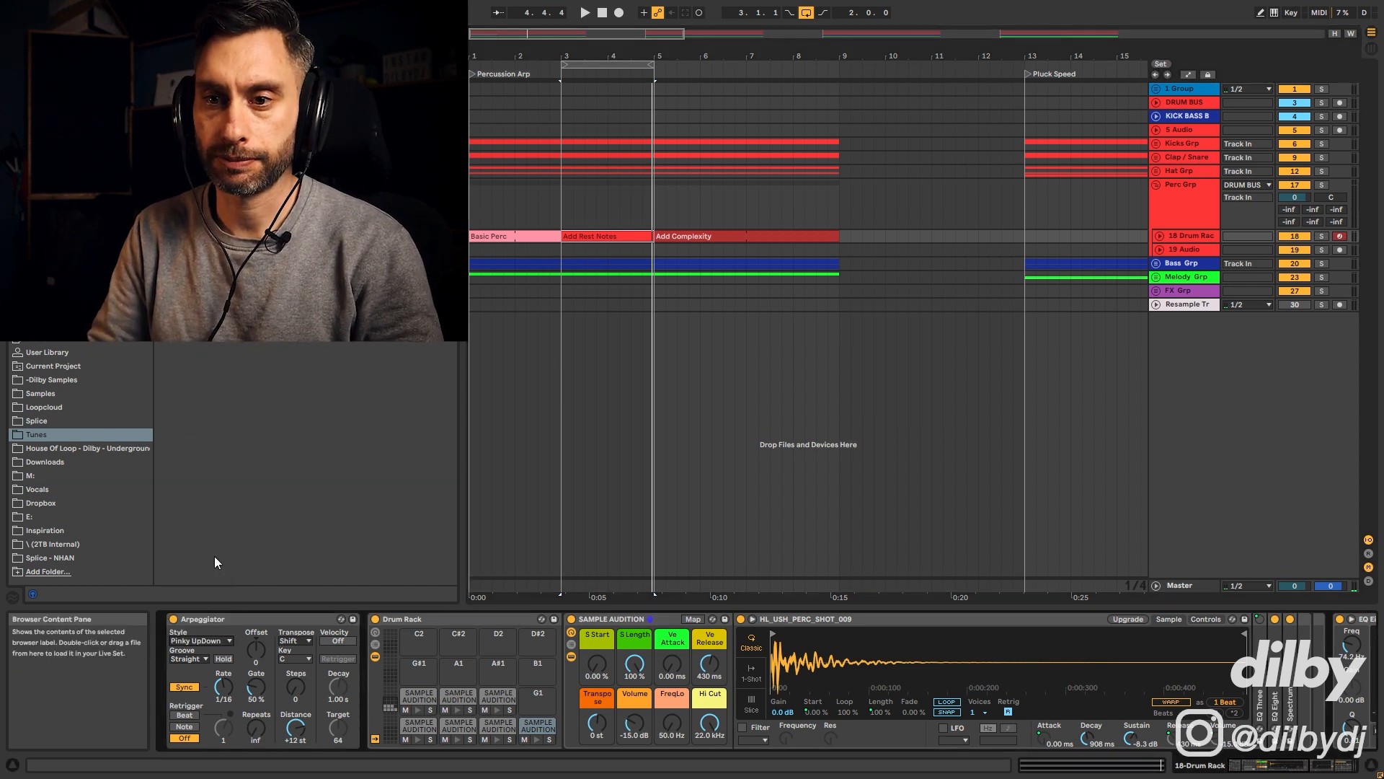
{"action": "left_click", "coordinate": [1323, 238]}
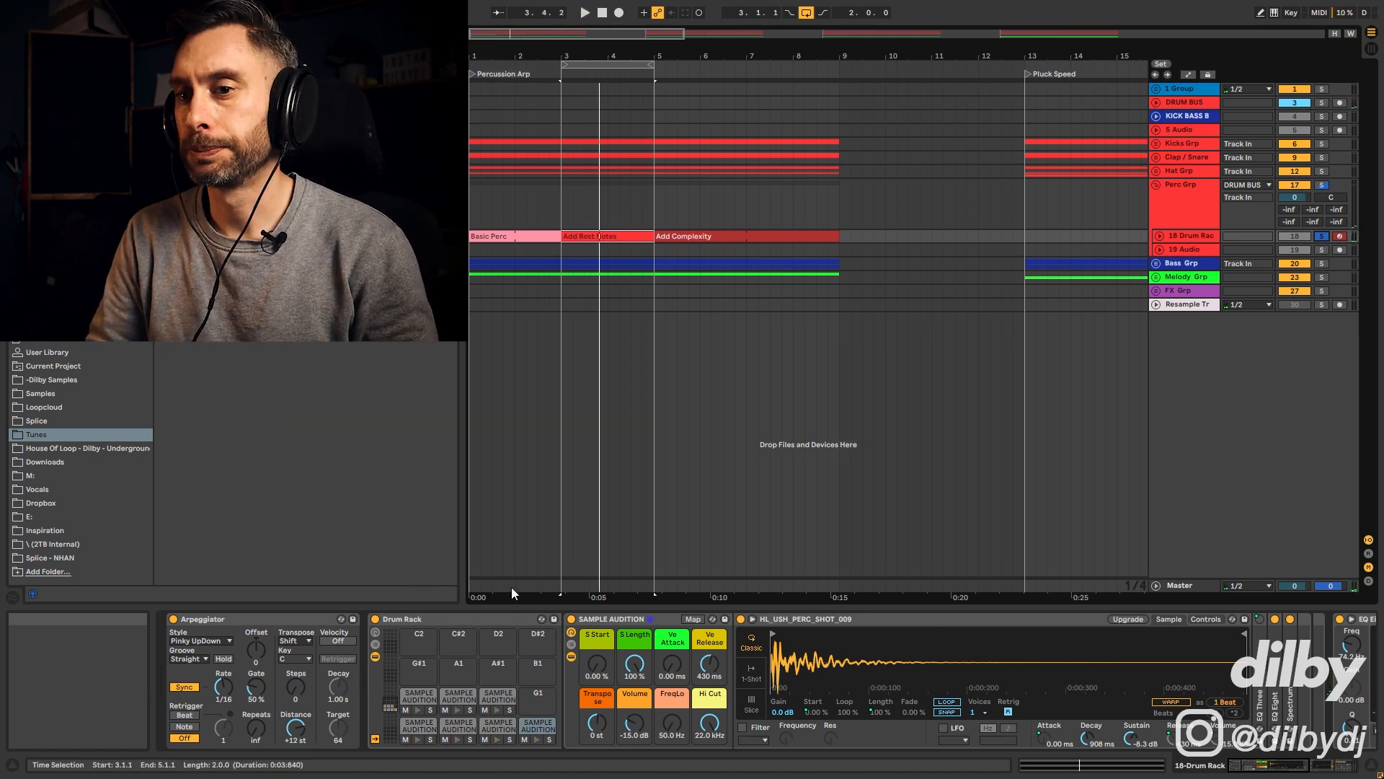
- Loop the four-bar Add Complexity clip from bar 5 to bar 9 and play it with its notes in view
{"action": "left_click", "coordinate": [676, 238]}
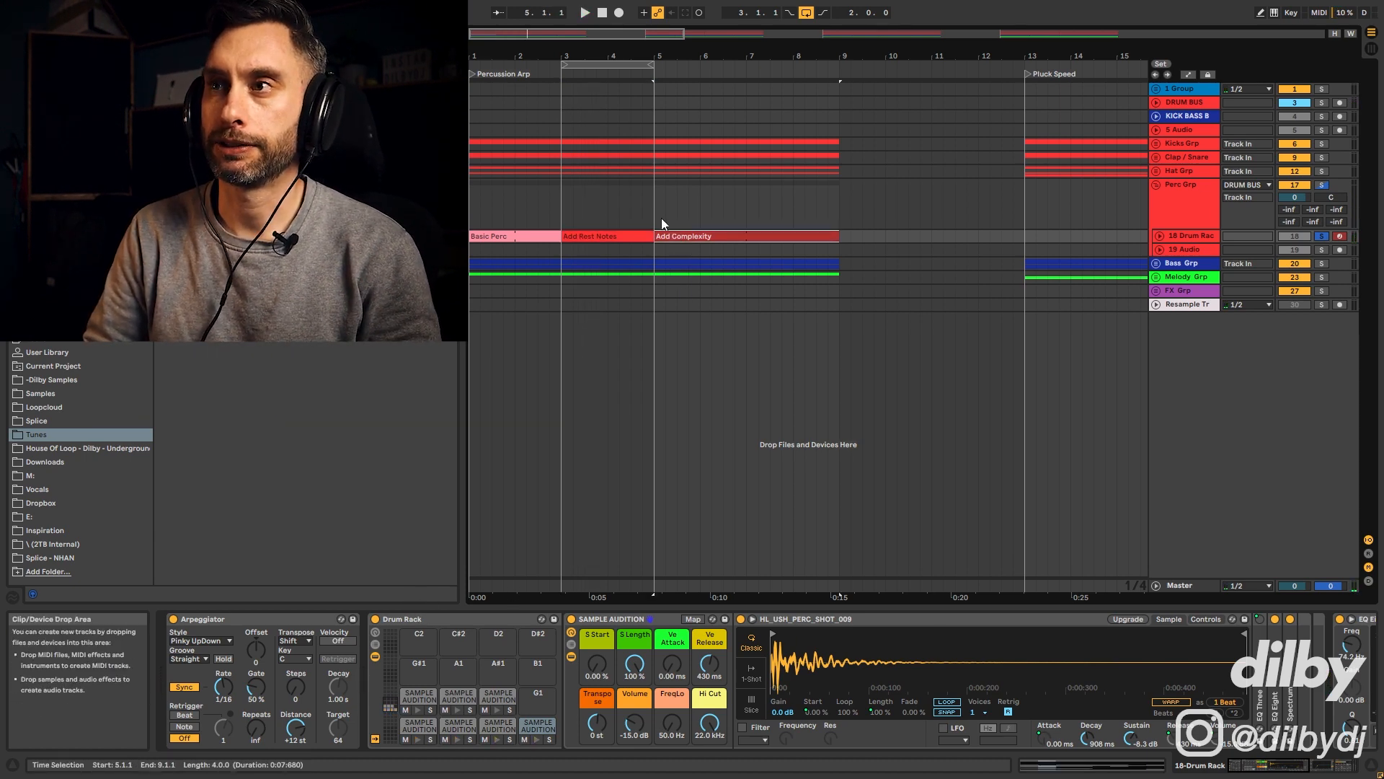
{"action": "left_click_drag", "start_coordinate": [624, 66], "coordinate": [677, 73]}
{"action": "left_click_drag", "start_coordinate": [622, 577], "coordinate": [737, 578]}
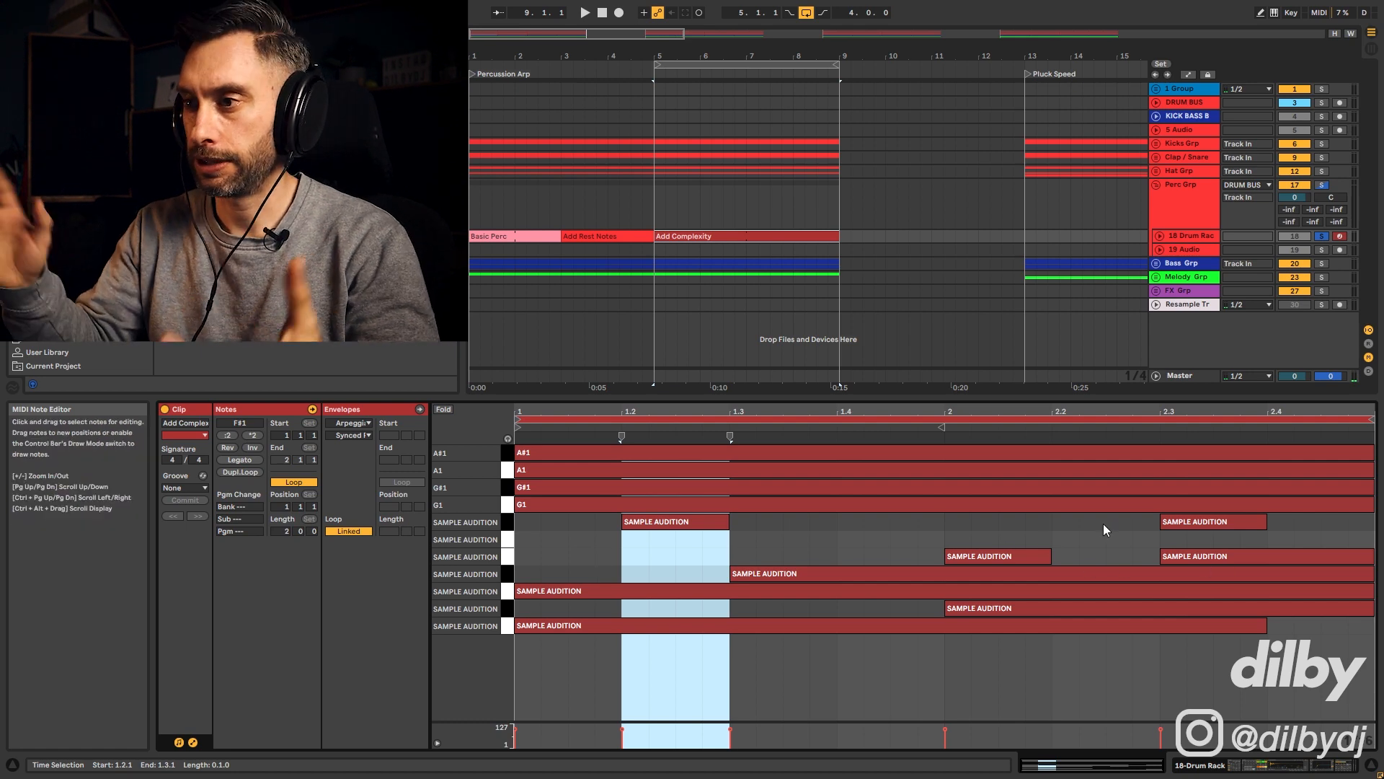
{"action": "left_click", "coordinate": [1182, 523]}
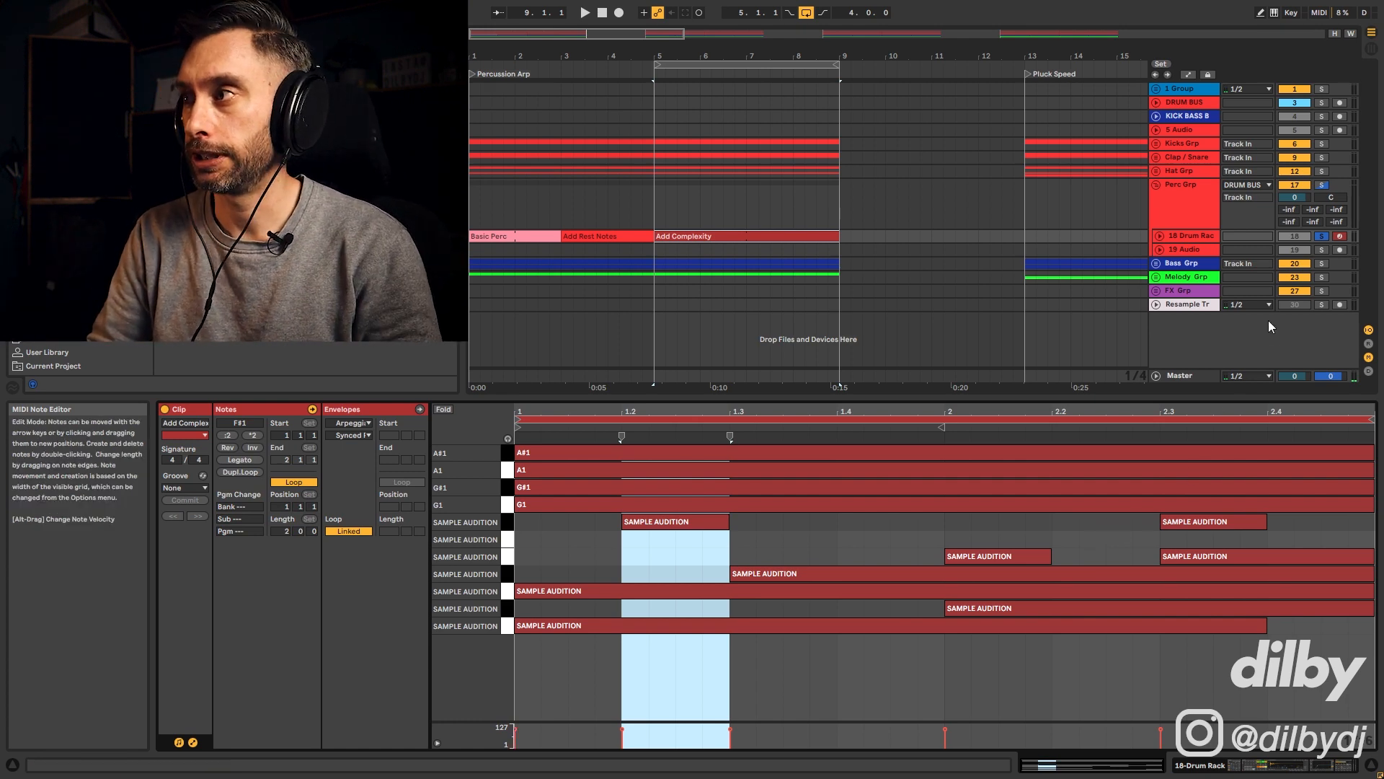
{"action": "key", "text": "space"}
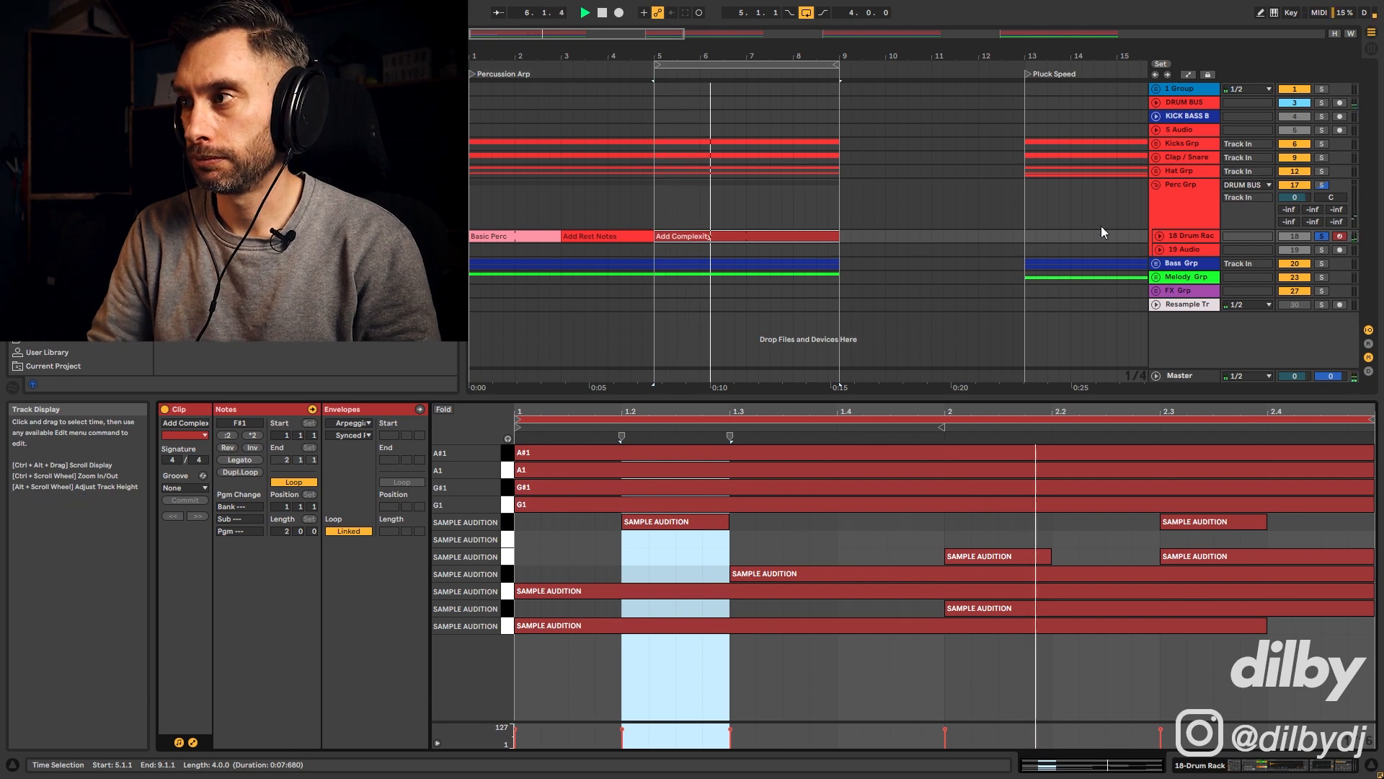
- Try the Up style on the Drum Rack track's Arpeggiator, playing it soloed and in the full mix
{"action": "left_click", "coordinate": [1203, 235]}
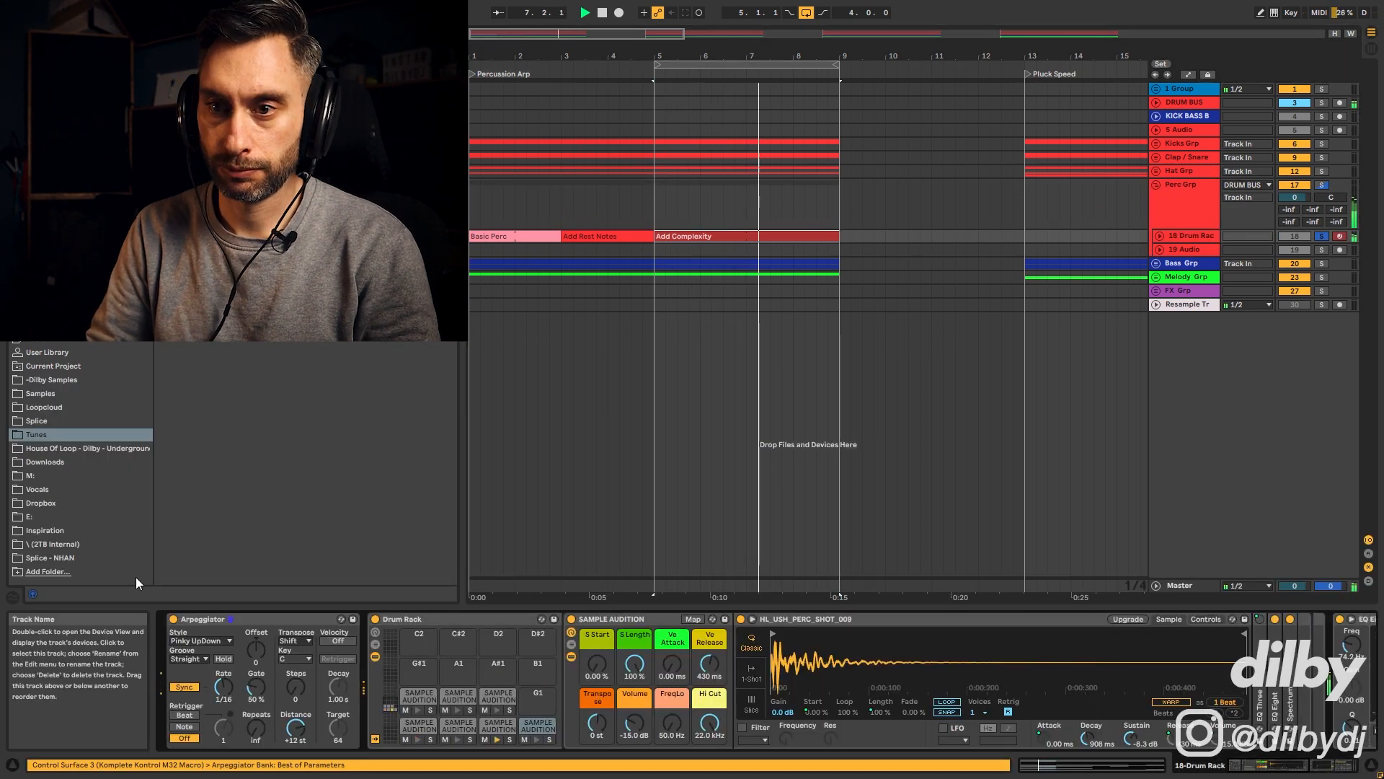
{"action": "left_click", "coordinate": [206, 641]}
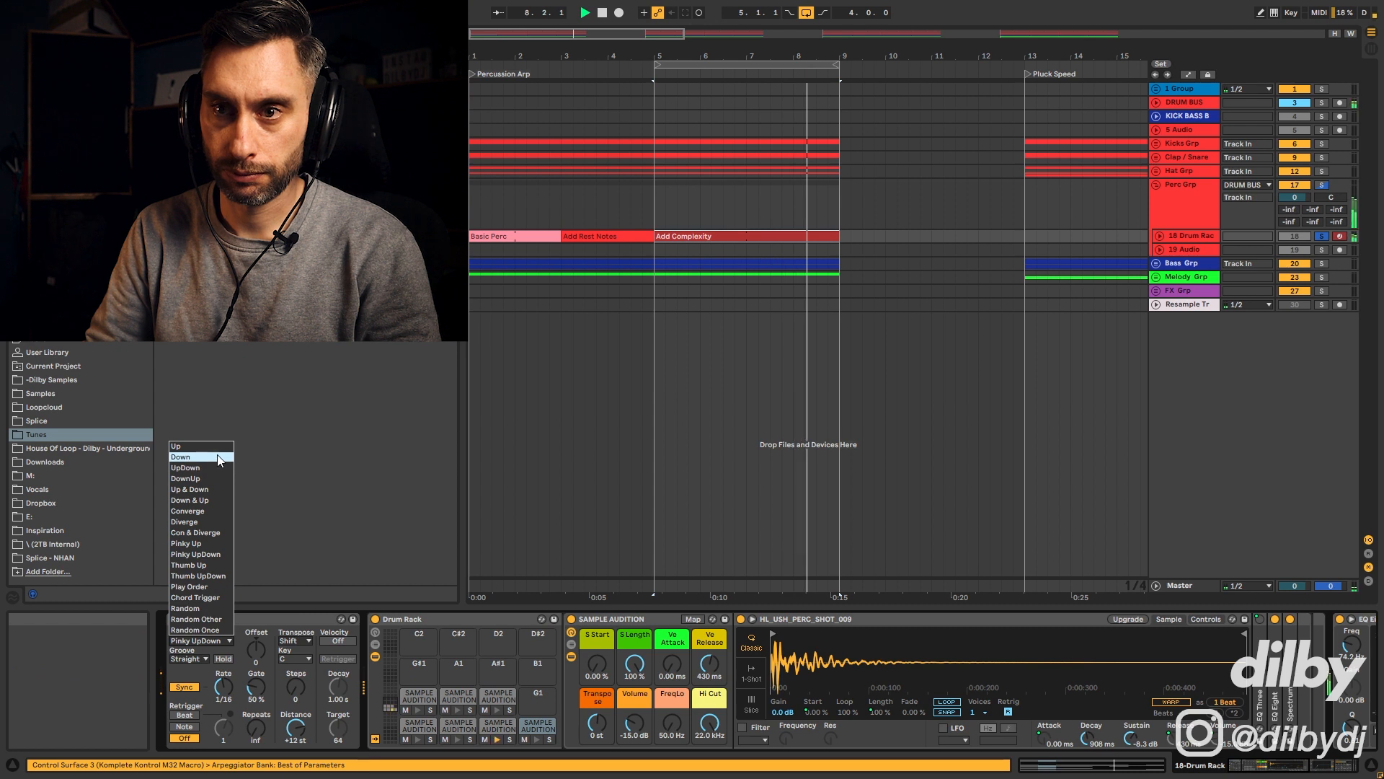
{"action": "left_click", "coordinate": [215, 448]}
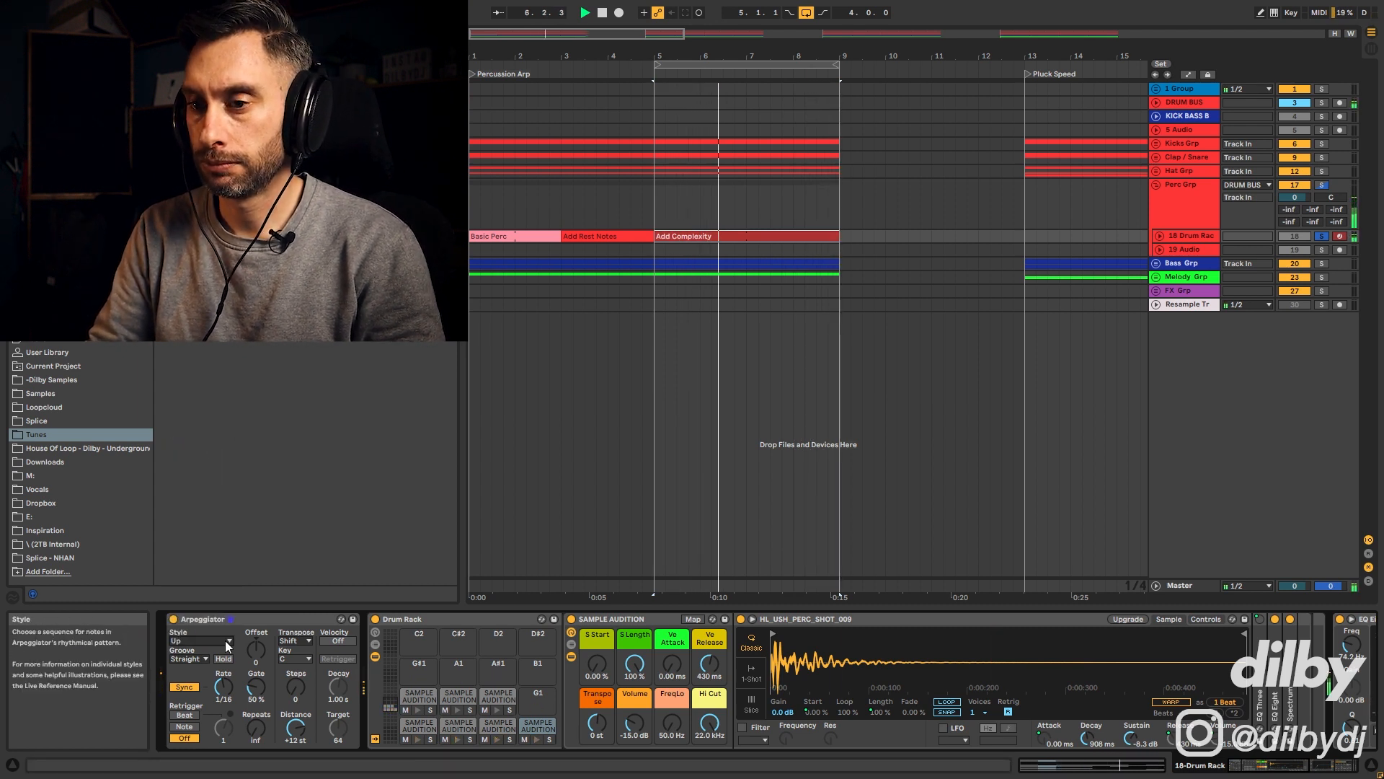
{"action": "left_click", "coordinate": [1321, 238]}
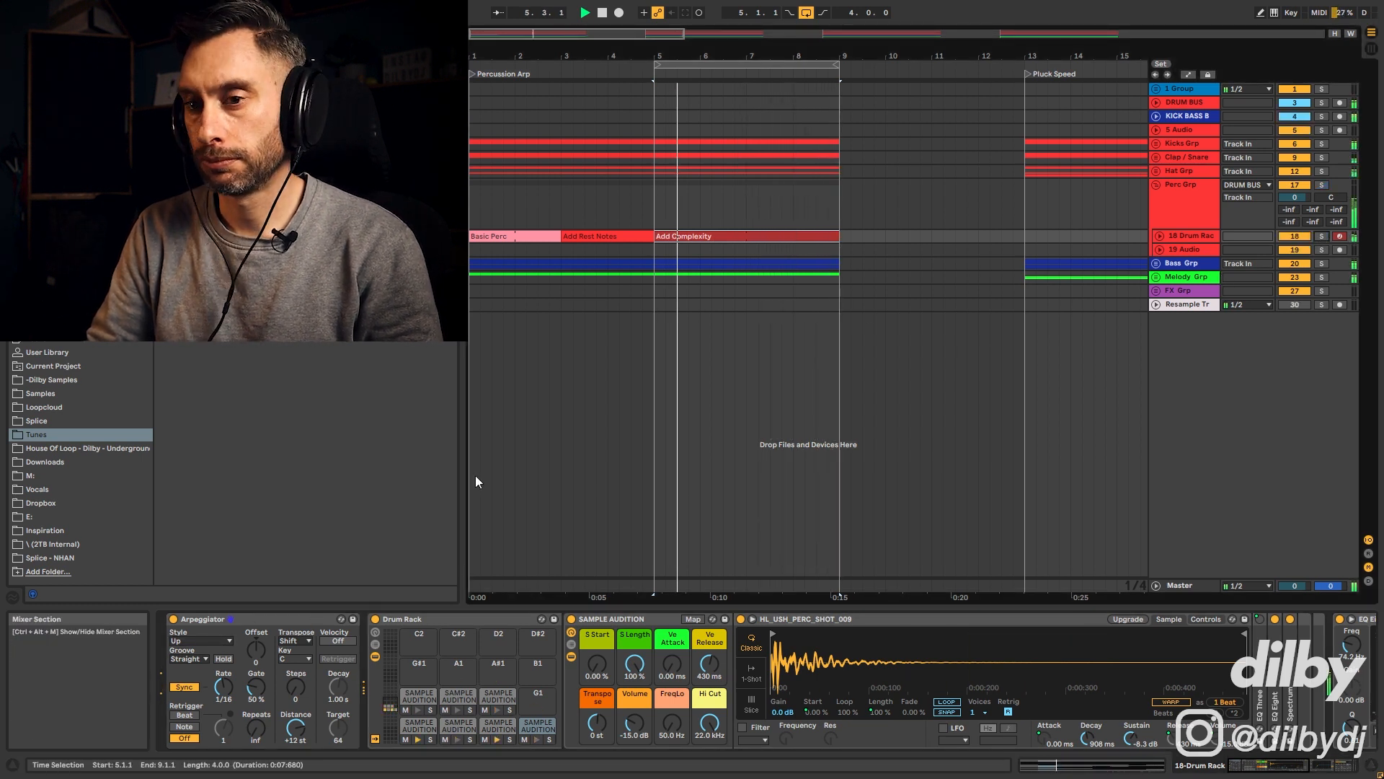
- Set the Arpeggiator style to Converge and solo the Drum Rack track to hear the pattern
{"action": "left_click", "coordinate": [222, 642]}
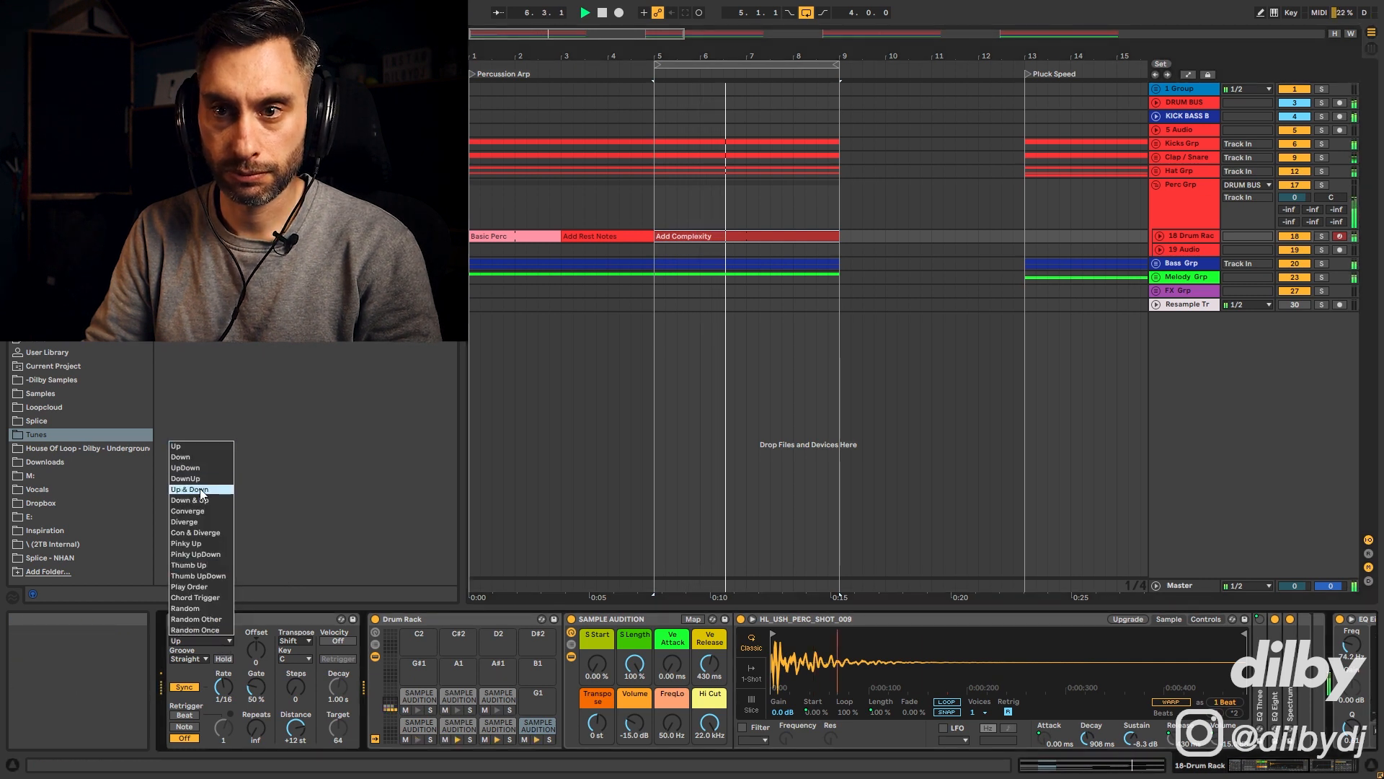
{"action": "left_click", "coordinate": [199, 511]}
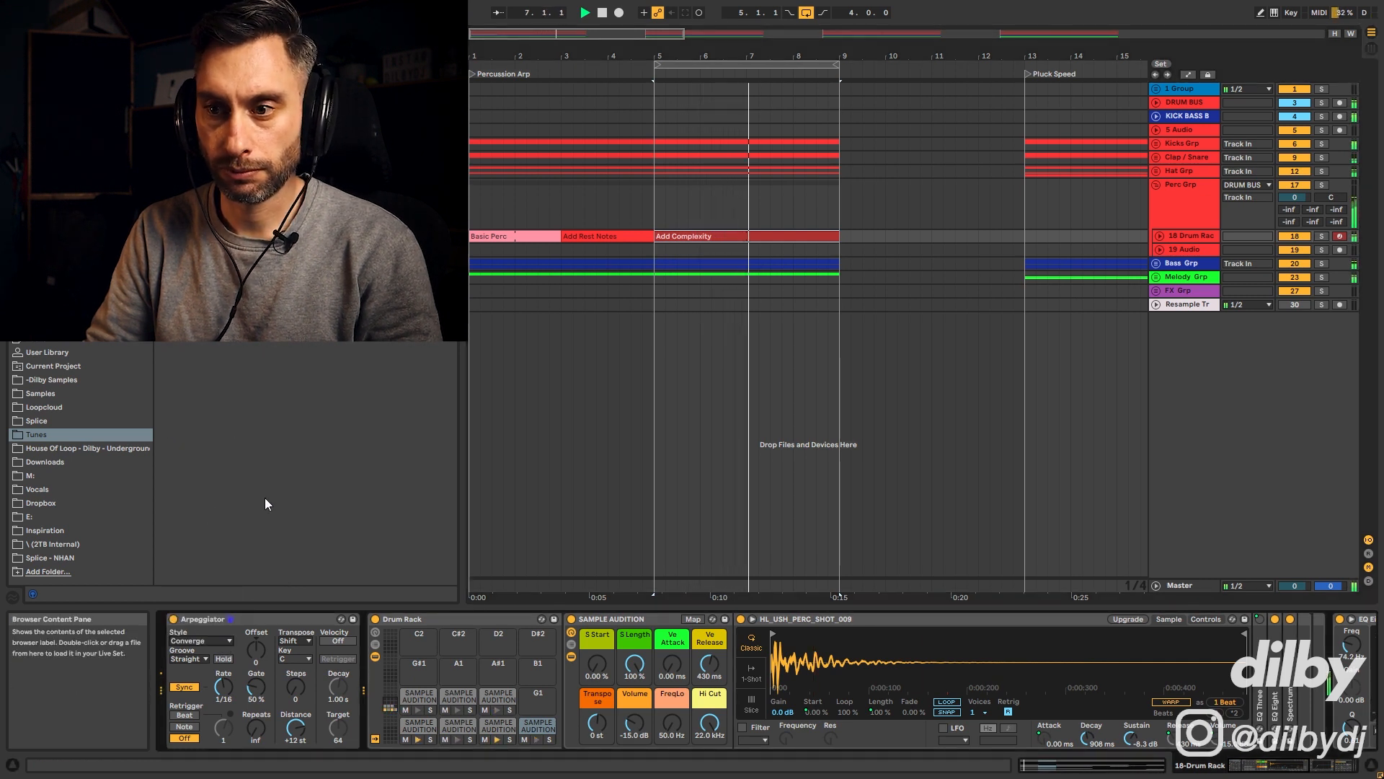
{"action": "left_click", "coordinate": [1323, 236]}
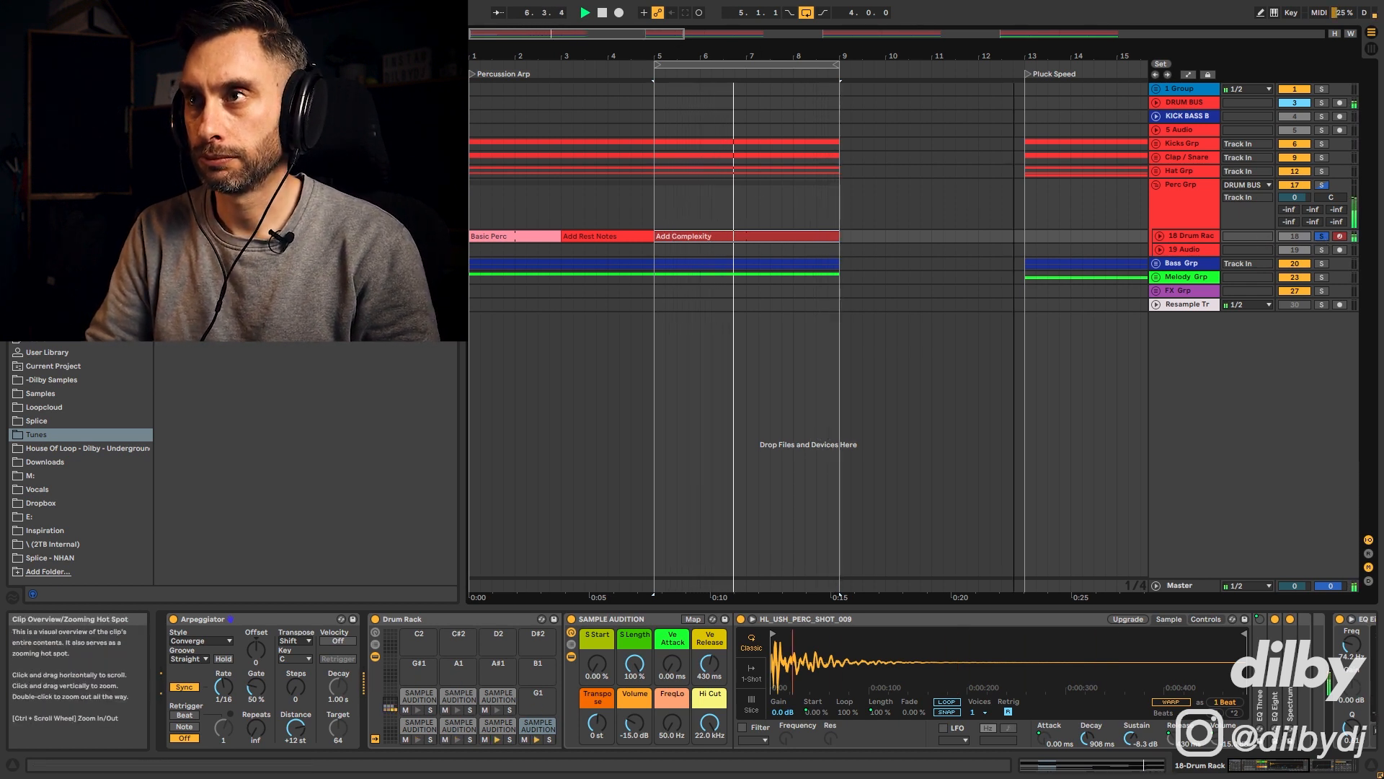
- Mute the Melody group, play the unsoloed mix and check the tracks inside the Hat group
{"action": "left_click_drag", "start_coordinate": [685, 34], "coordinate": [1085, 36]}
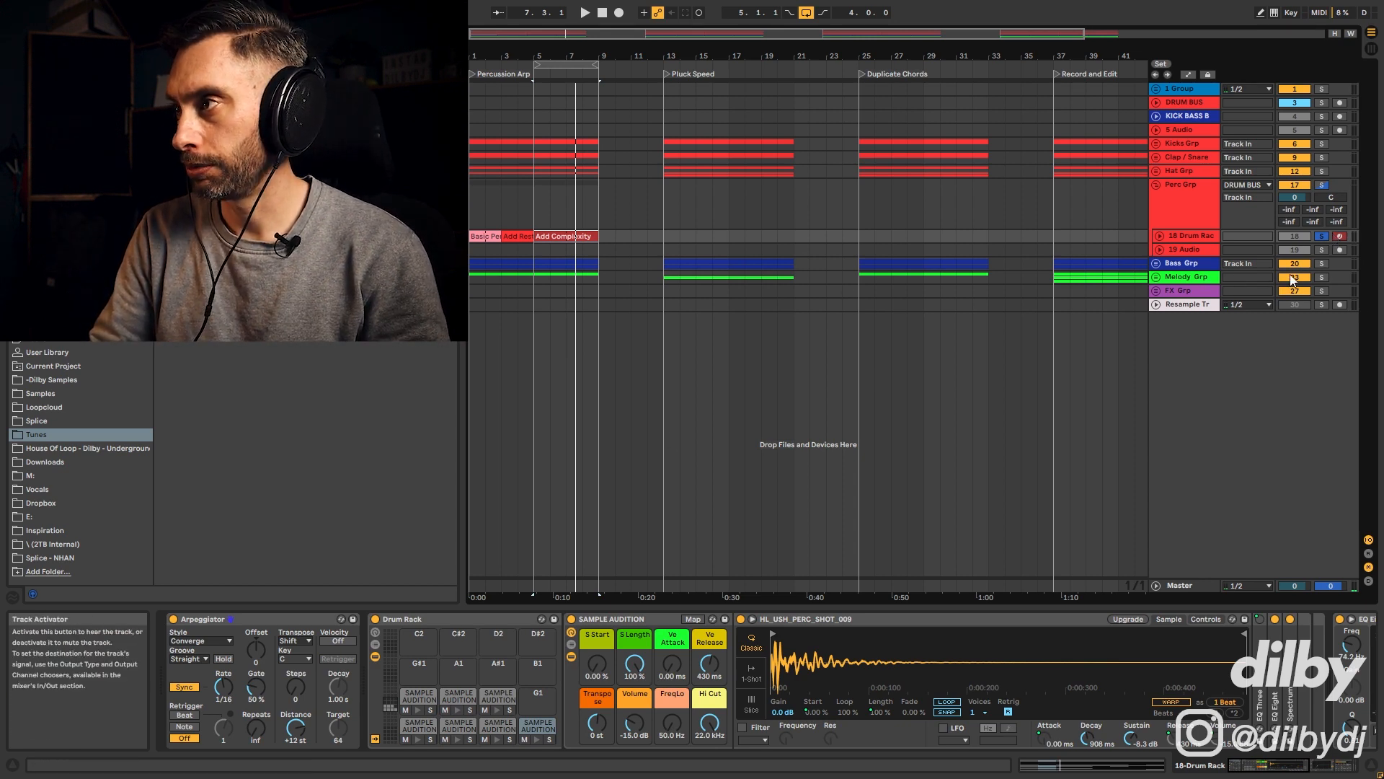
{"action": "key", "text": "space"}
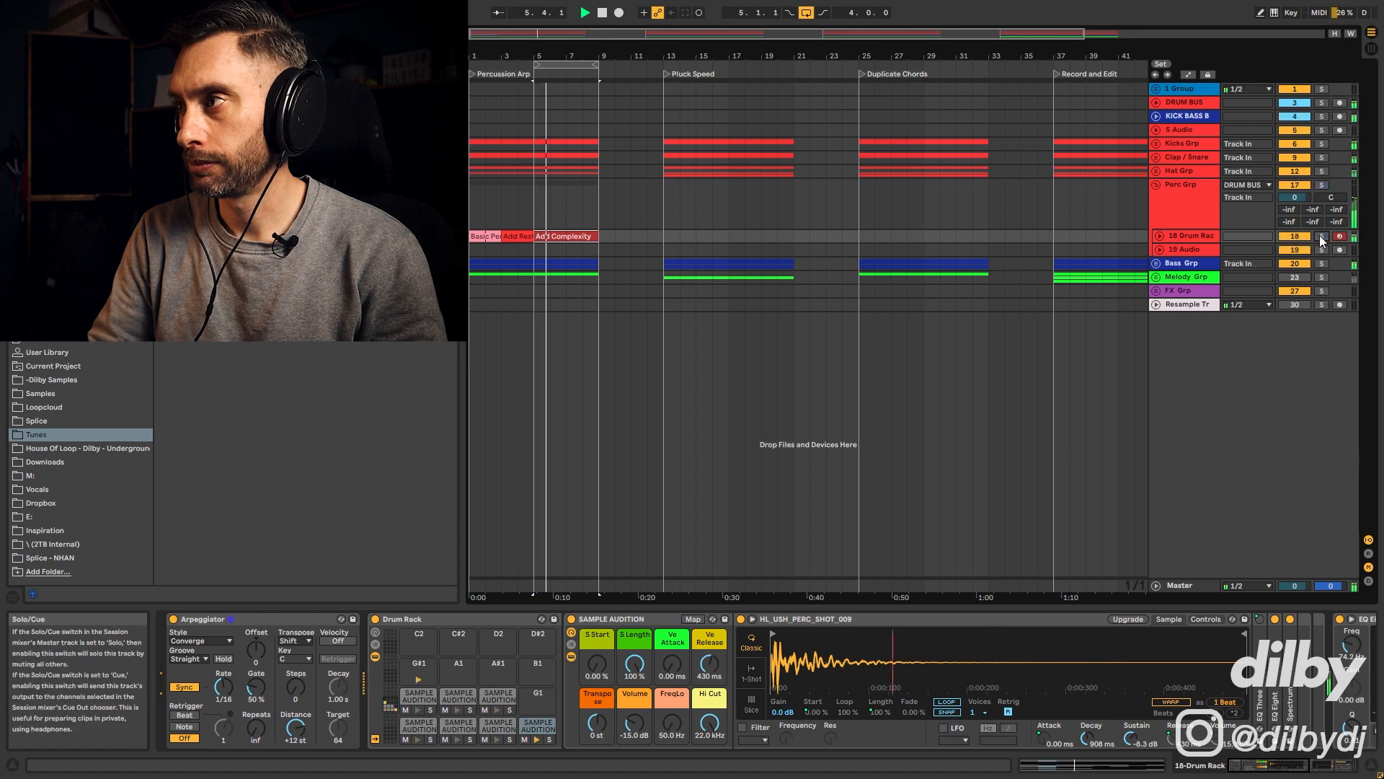
{"action": "left_click", "coordinate": [1155, 171]}
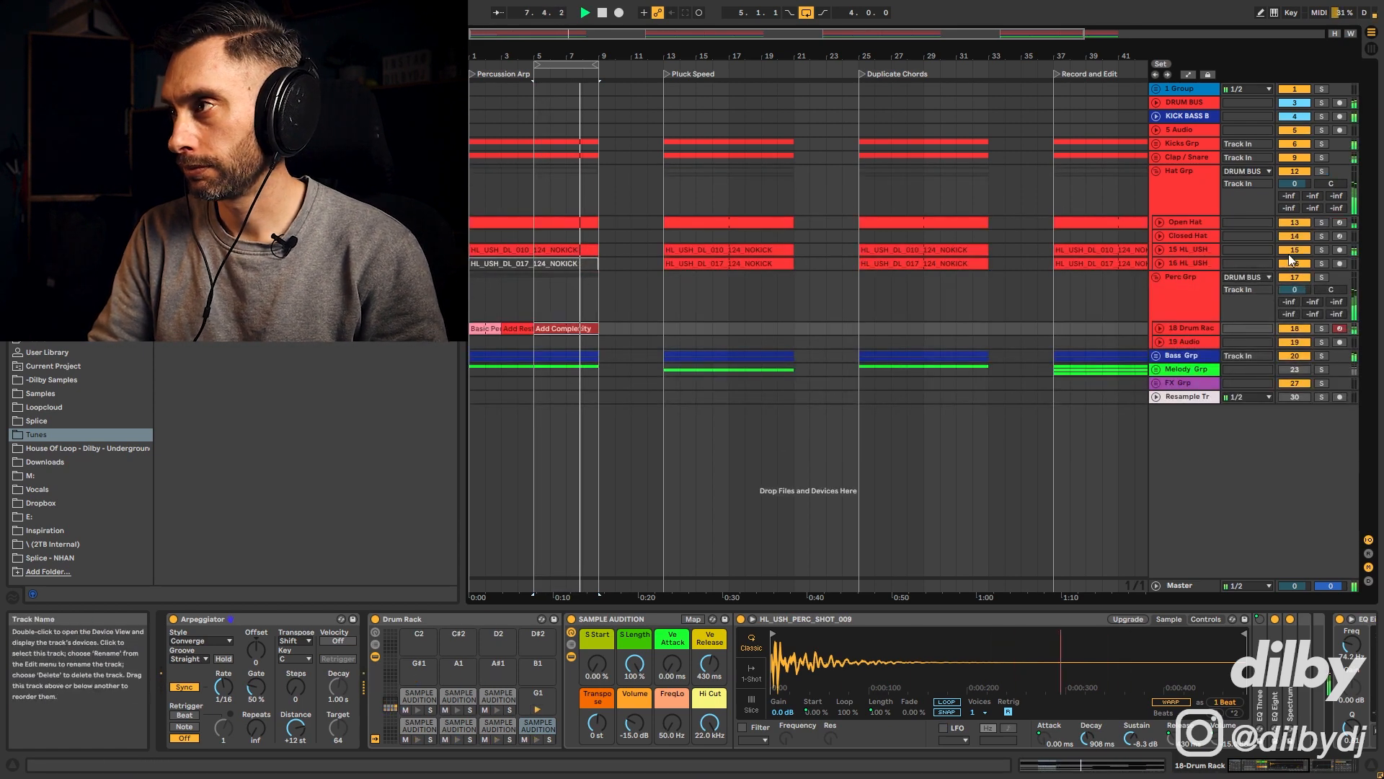
{"action": "left_click", "coordinate": [1155, 170]}
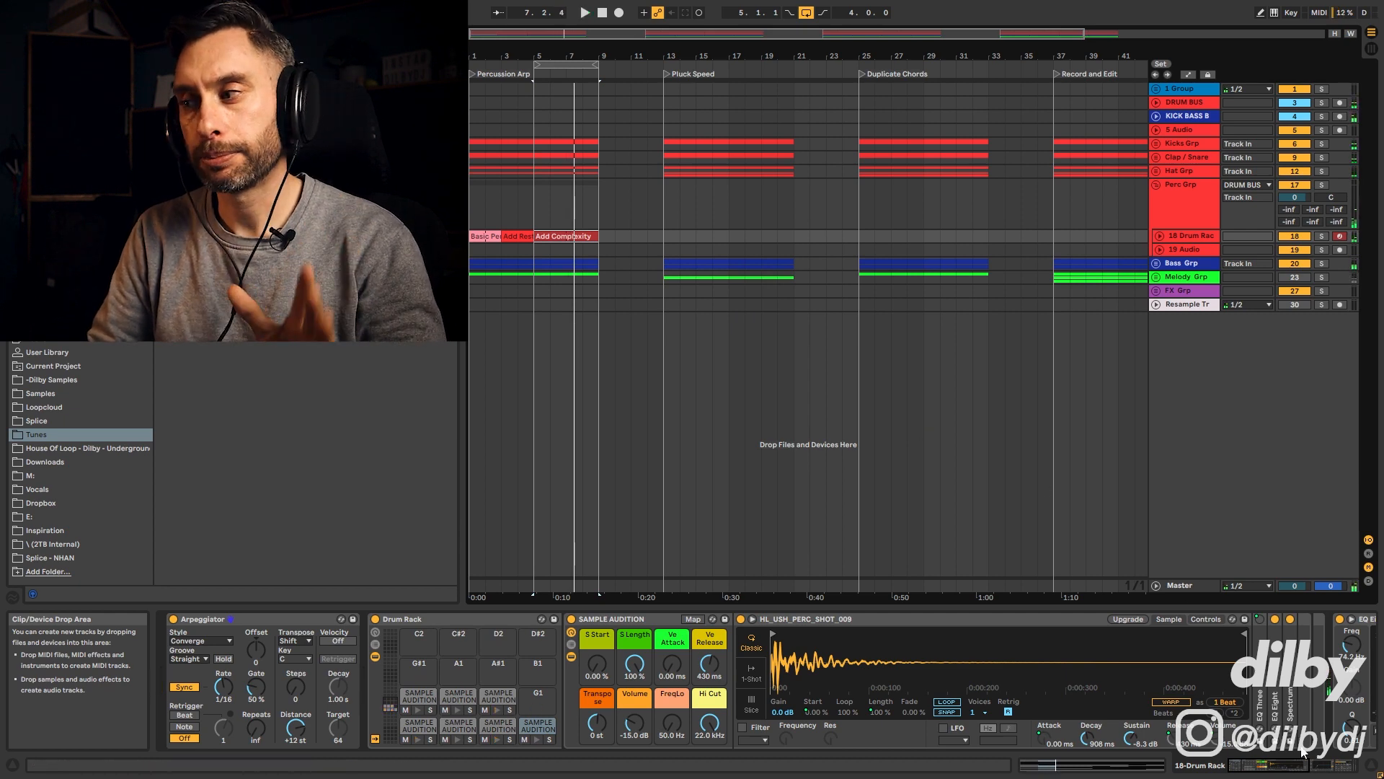
- Activate the Airpusher effect on the Drum Rack track and play it in the mix and soloed
{"action": "left_click", "coordinate": [1302, 772]}
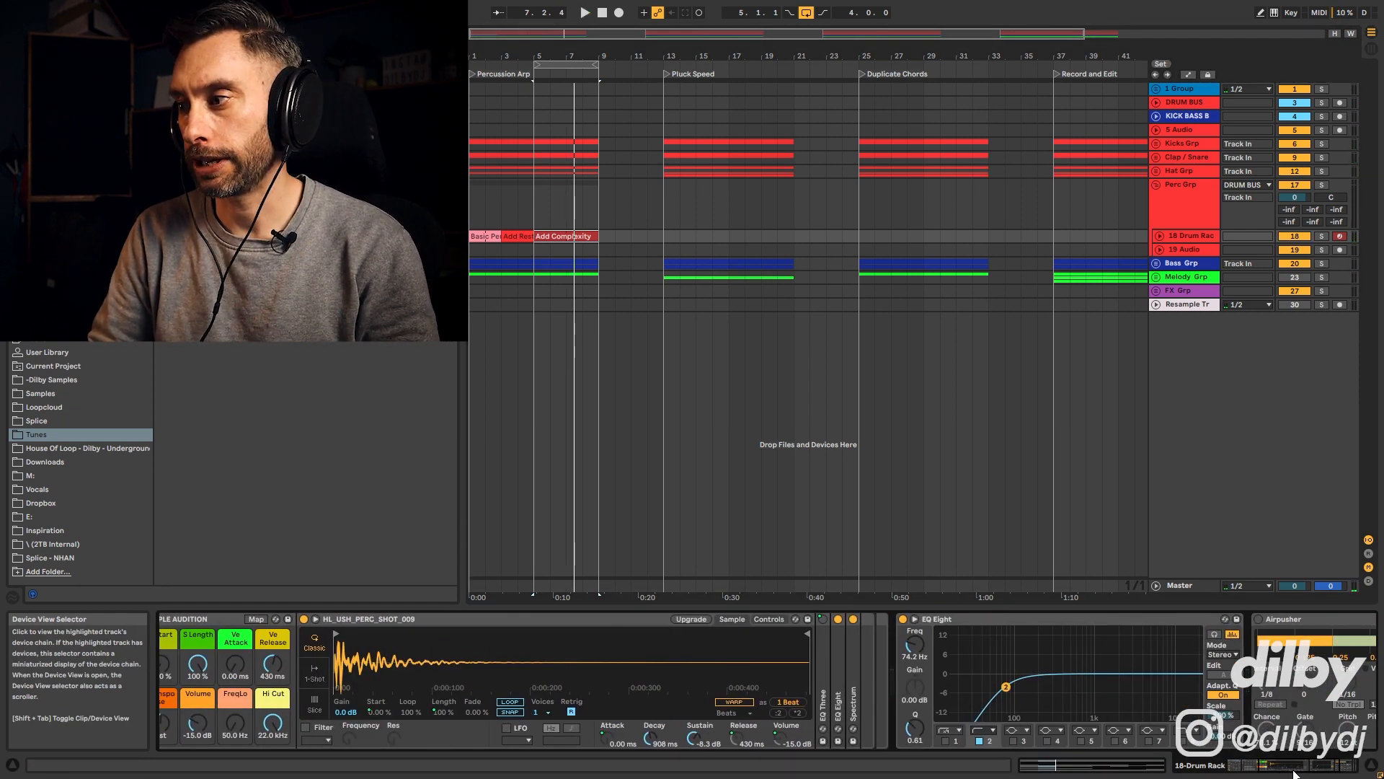
{"action": "left_click", "coordinate": [1295, 773]}
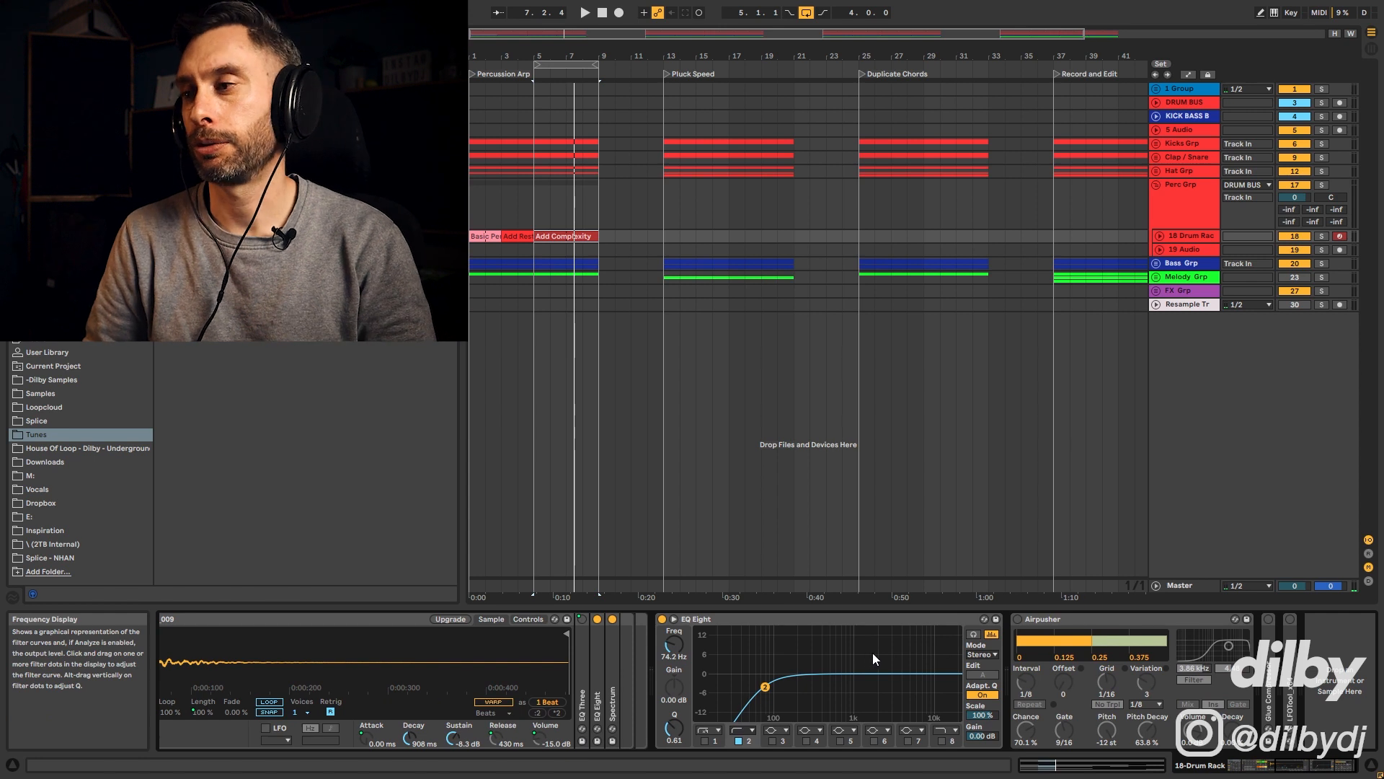
{"action": "left_click", "coordinate": [1018, 619]}
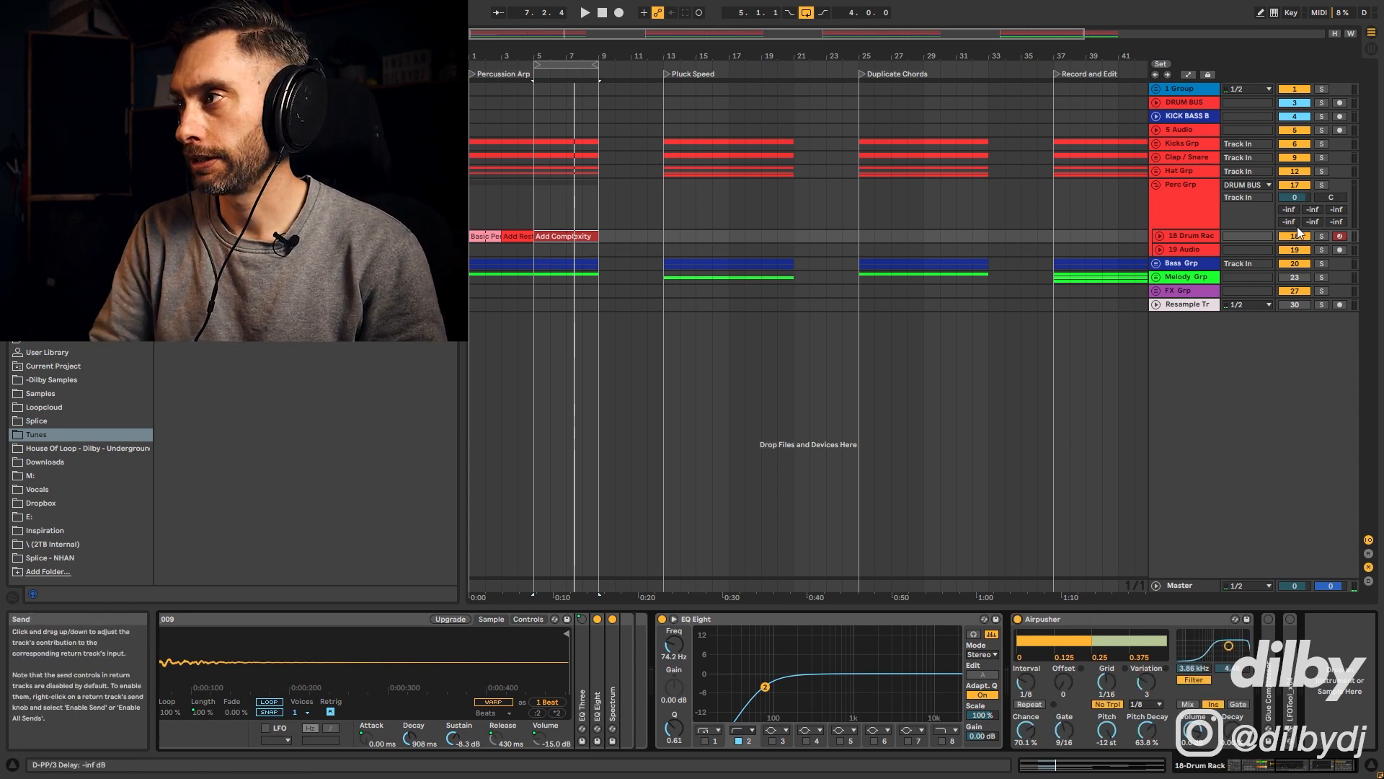
{"action": "key", "text": "space"}
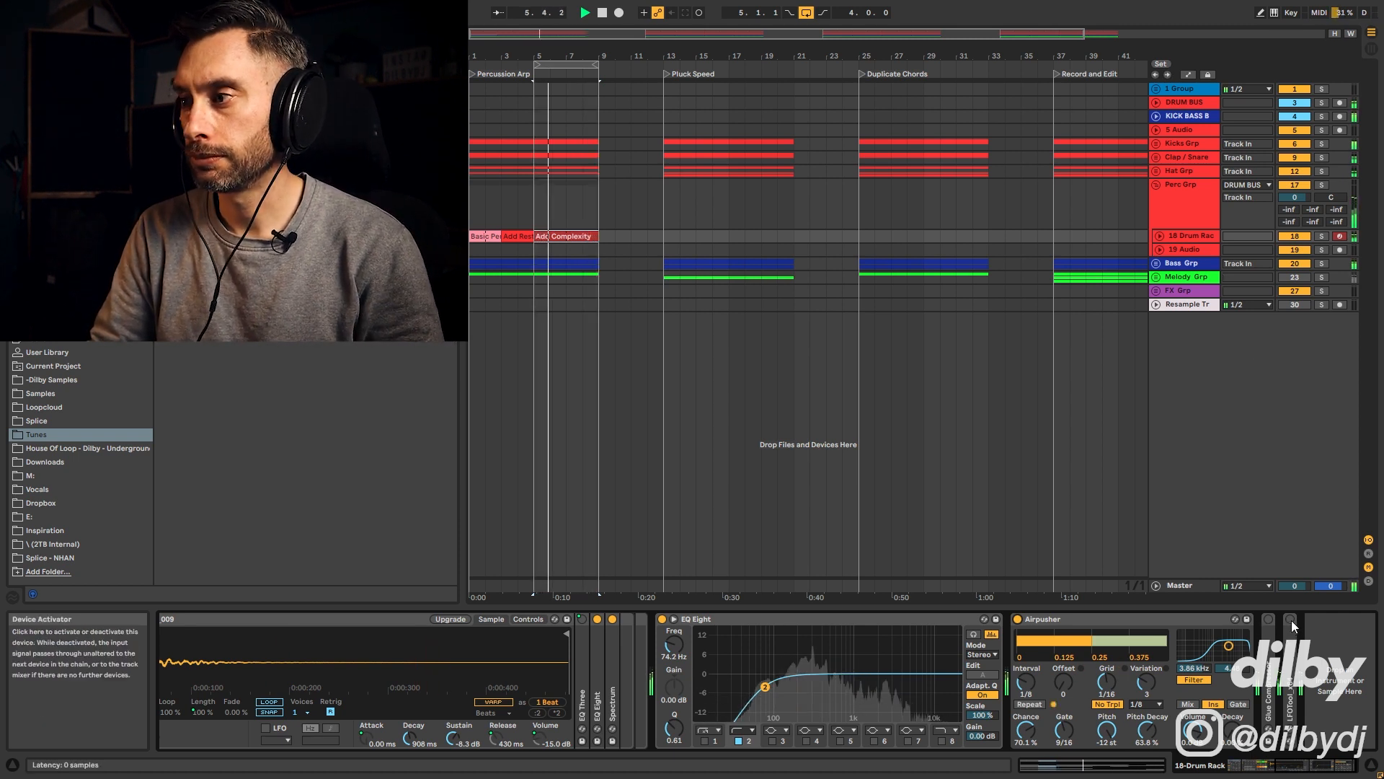
{"action": "left_click", "coordinate": [1324, 236]}
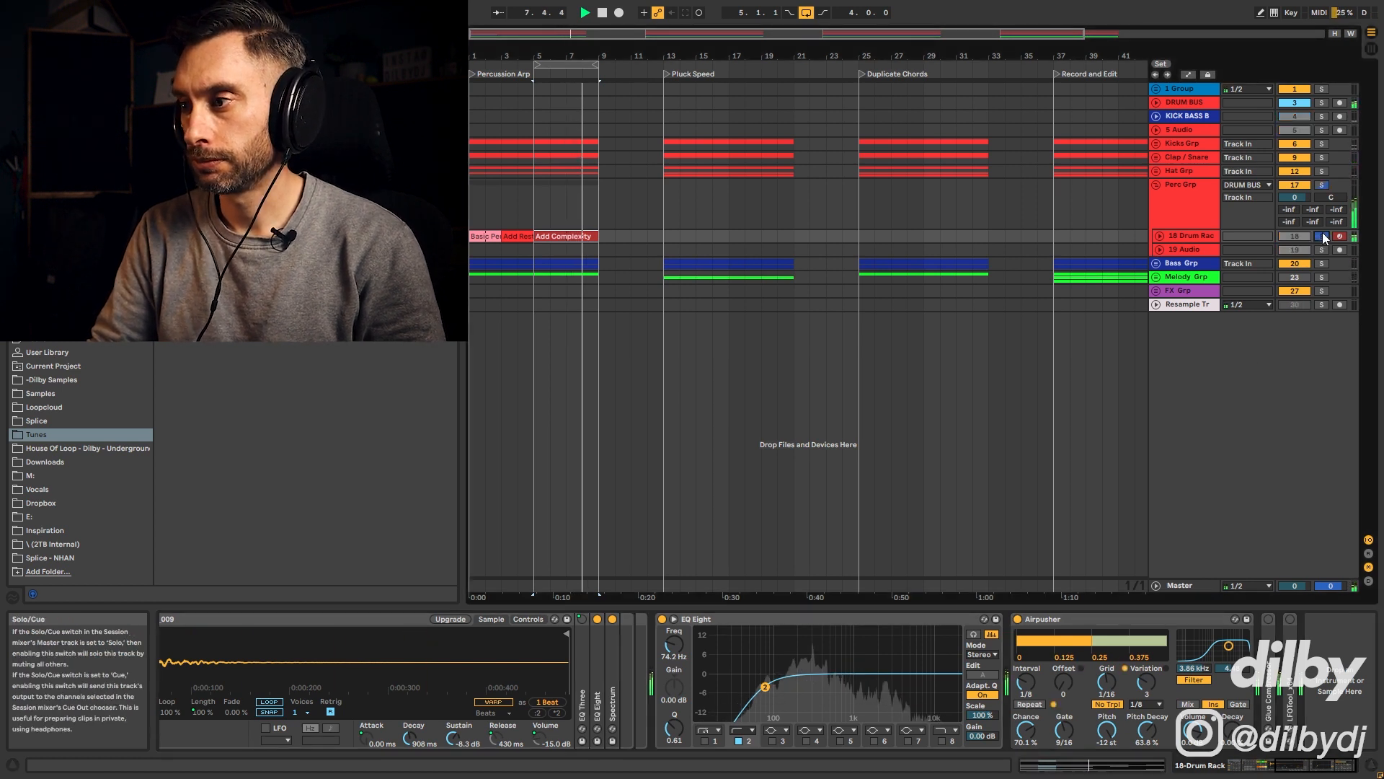
- Activate LFOTool on the Drum Rack track and play the percussion soloed and in the full mix
{"action": "key", "text": "space"}
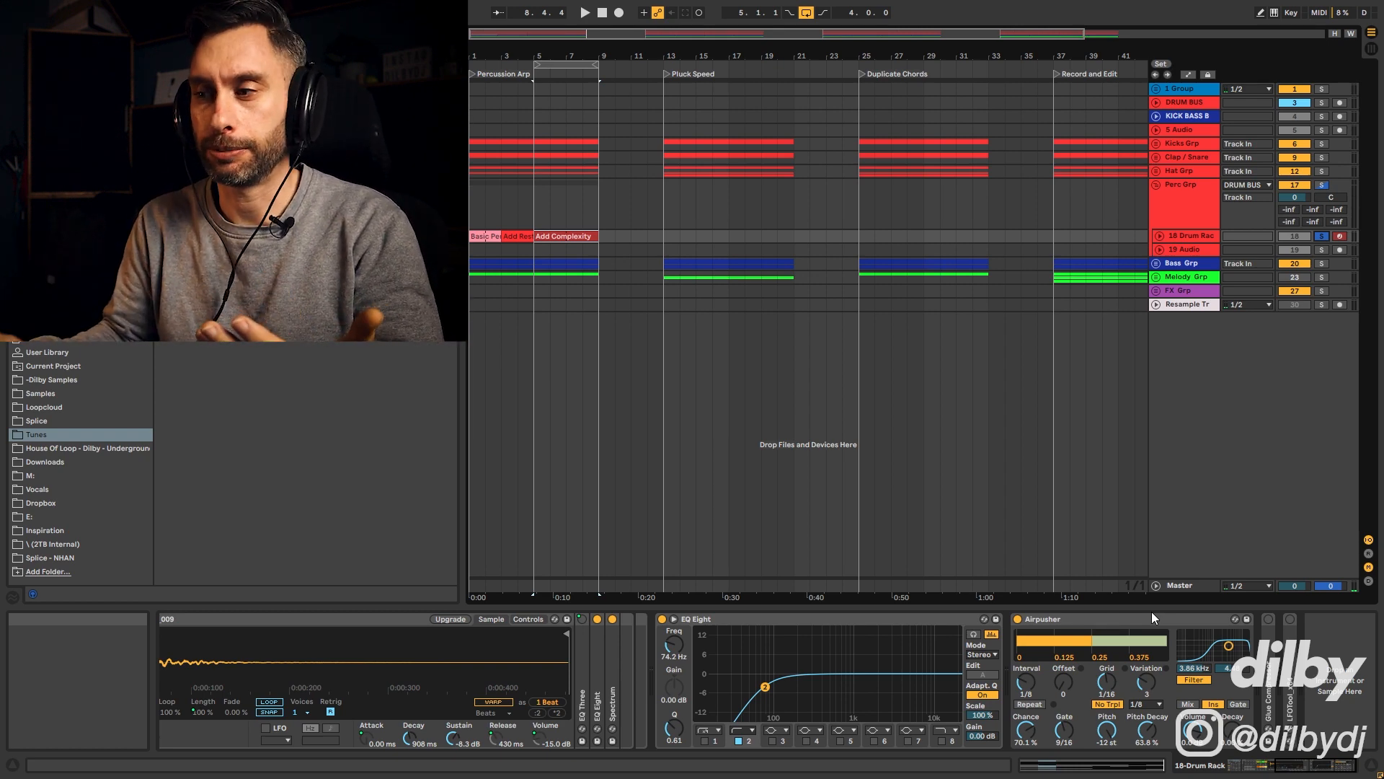
{"action": "left_click", "coordinate": [1292, 620]}
{"action": "key", "text": "space"}
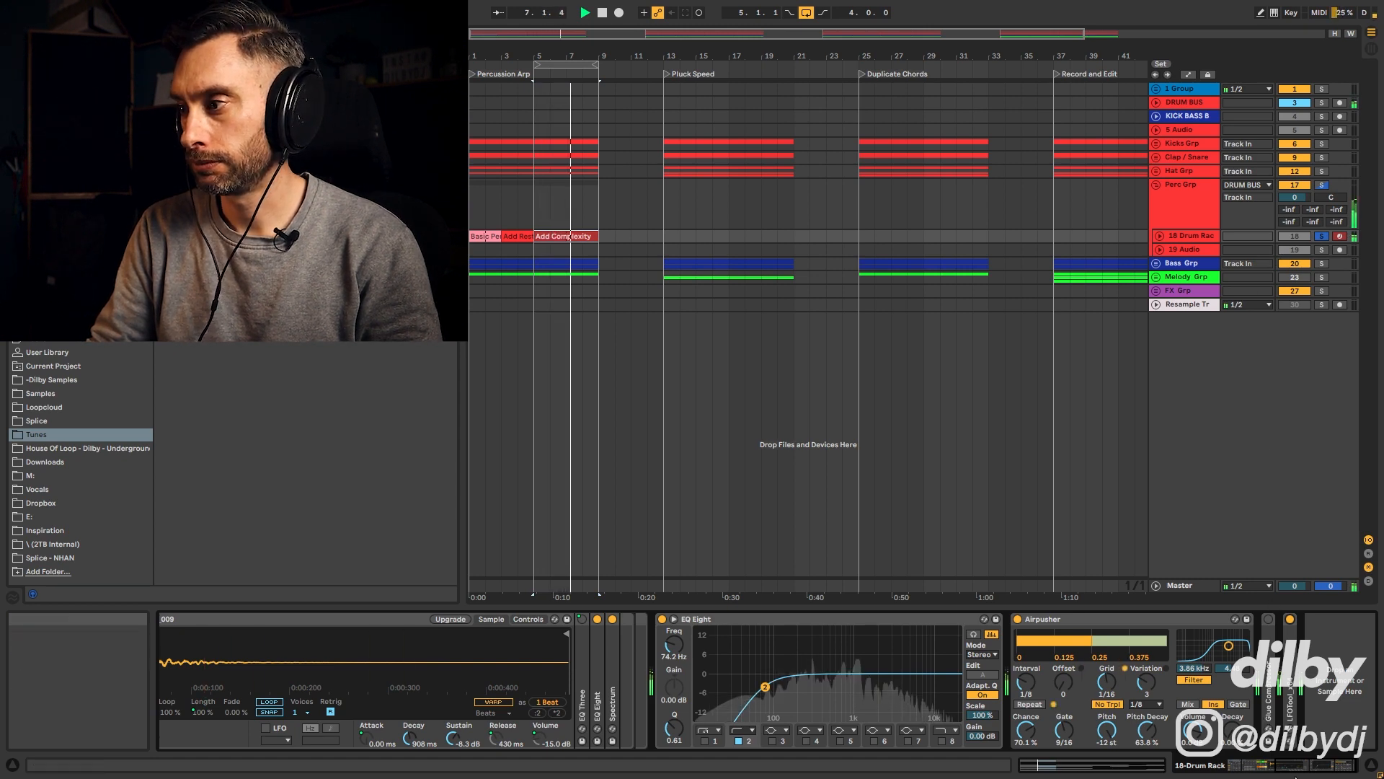
{"action": "left_click", "coordinate": [1235, 766]}
{"action": "left_click", "coordinate": [1240, 766]}
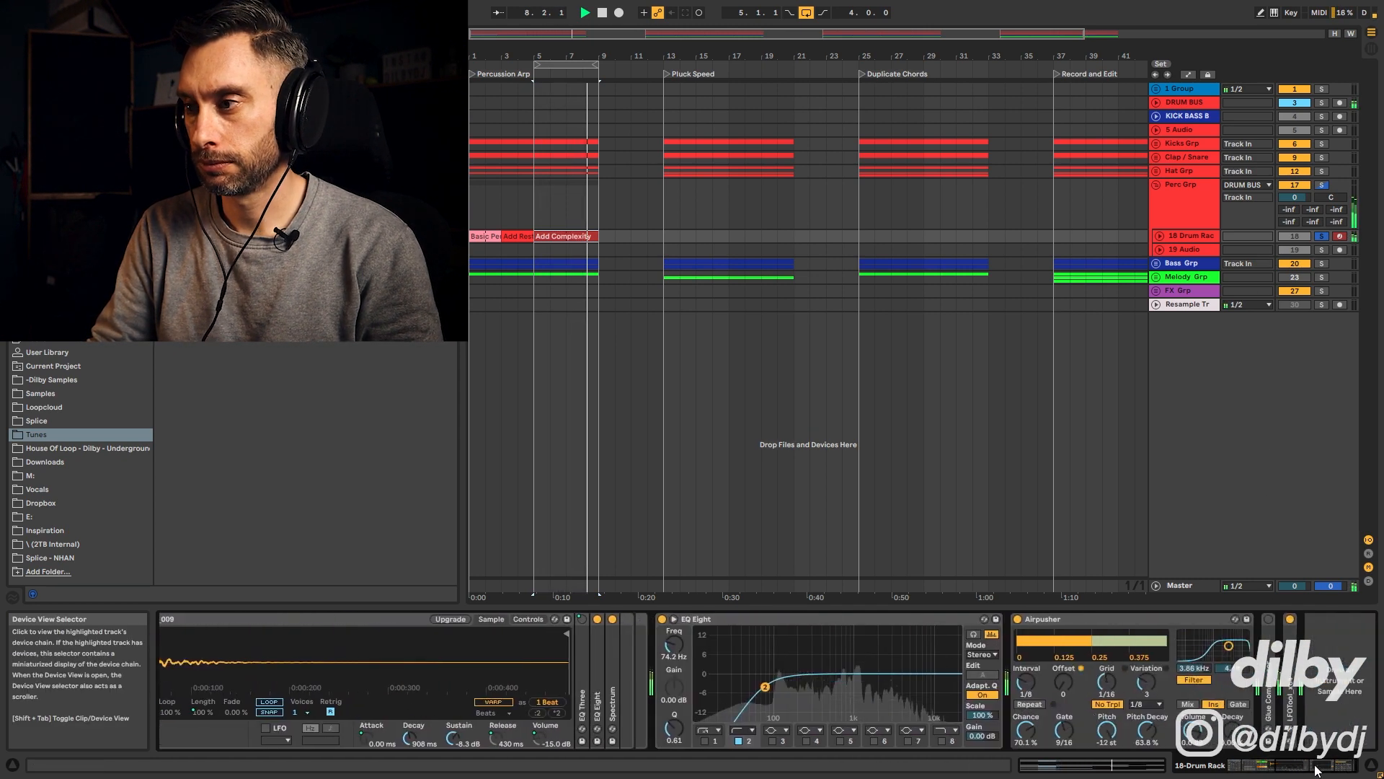
{"action": "left_click", "coordinate": [1324, 238]}
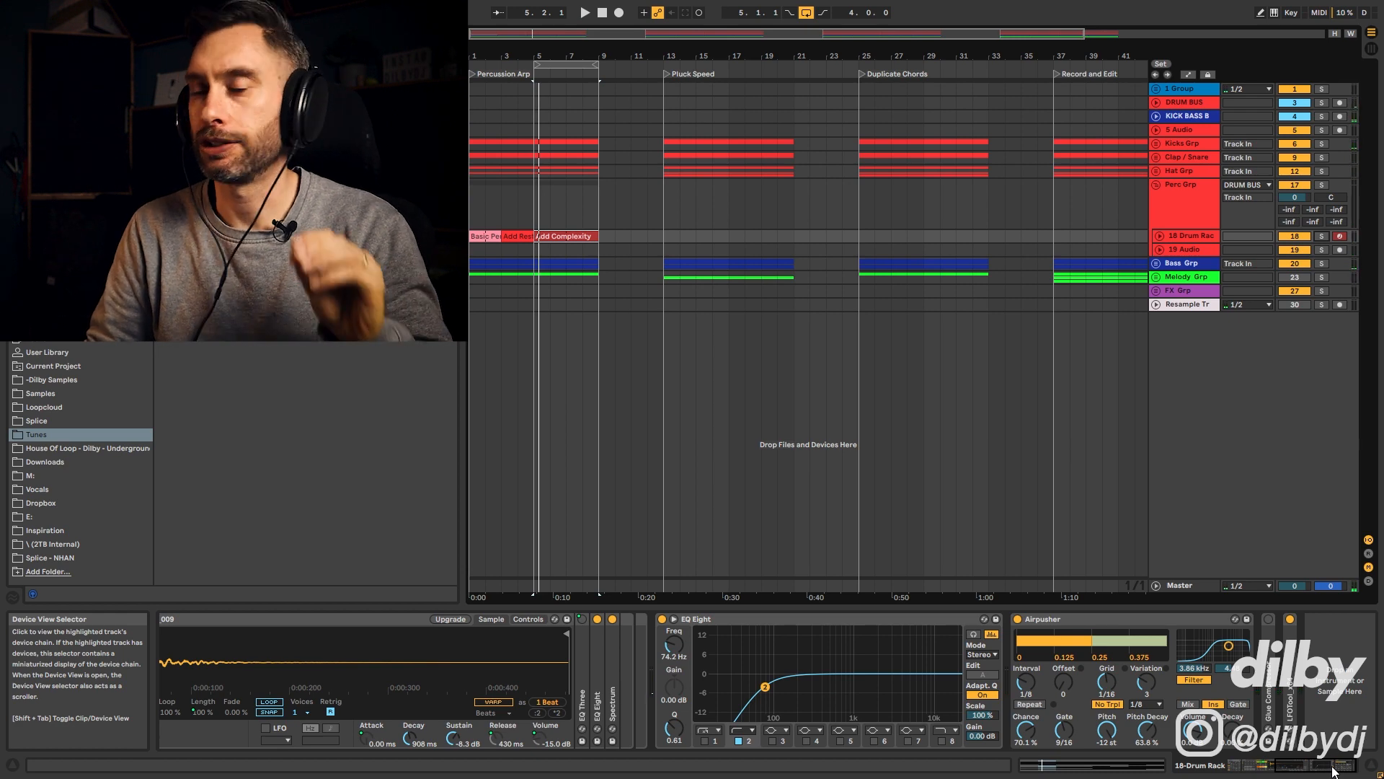
- Try the Chopping Block, Deconstruct, Fill In The Gaps and Microfills presets in place of Airpusher during playback
{"action": "left_click", "coordinate": [1235, 620]}
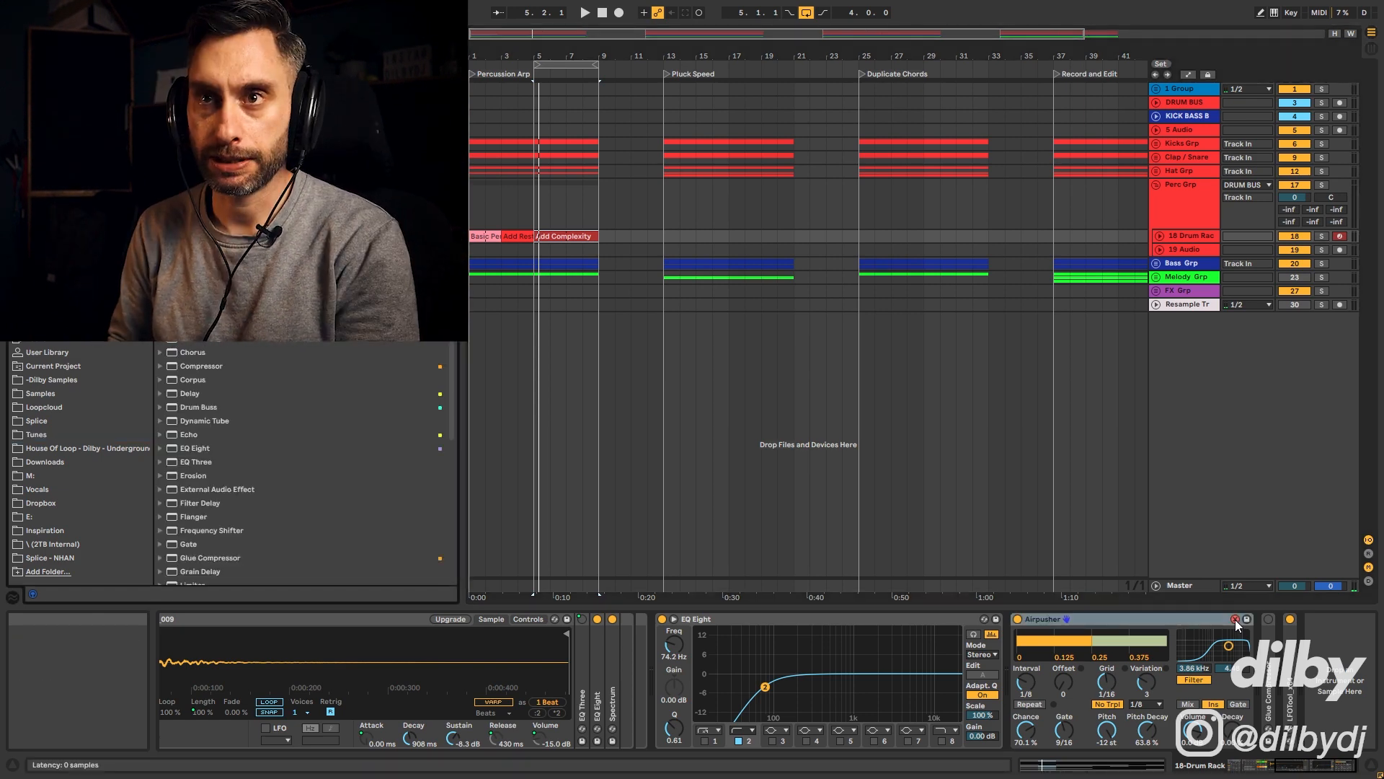
{"action": "key", "text": "space"}
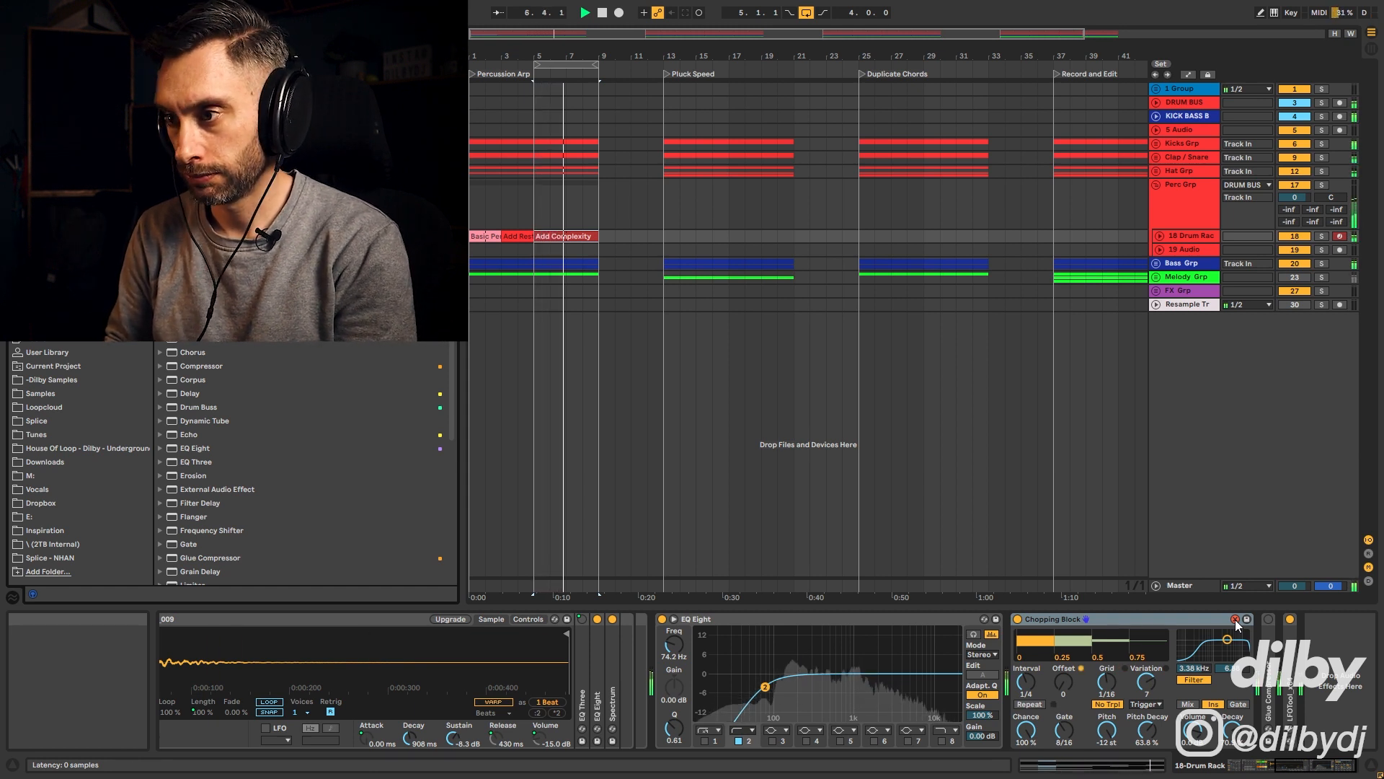
{"action": "key", "text": "Down"}
{"action": "key", "text": "Return"}
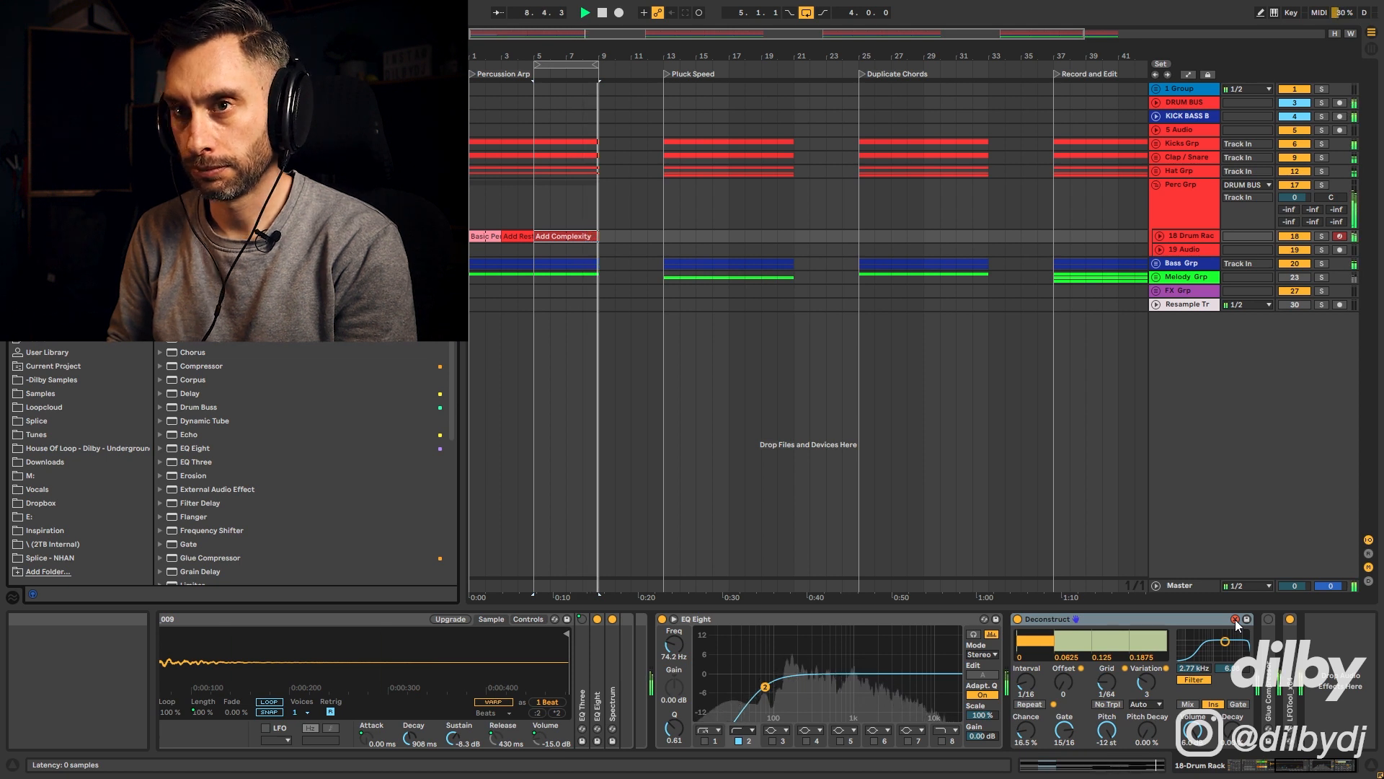
{"action": "key", "text": "Down"}
{"action": "key", "text": "Return"}
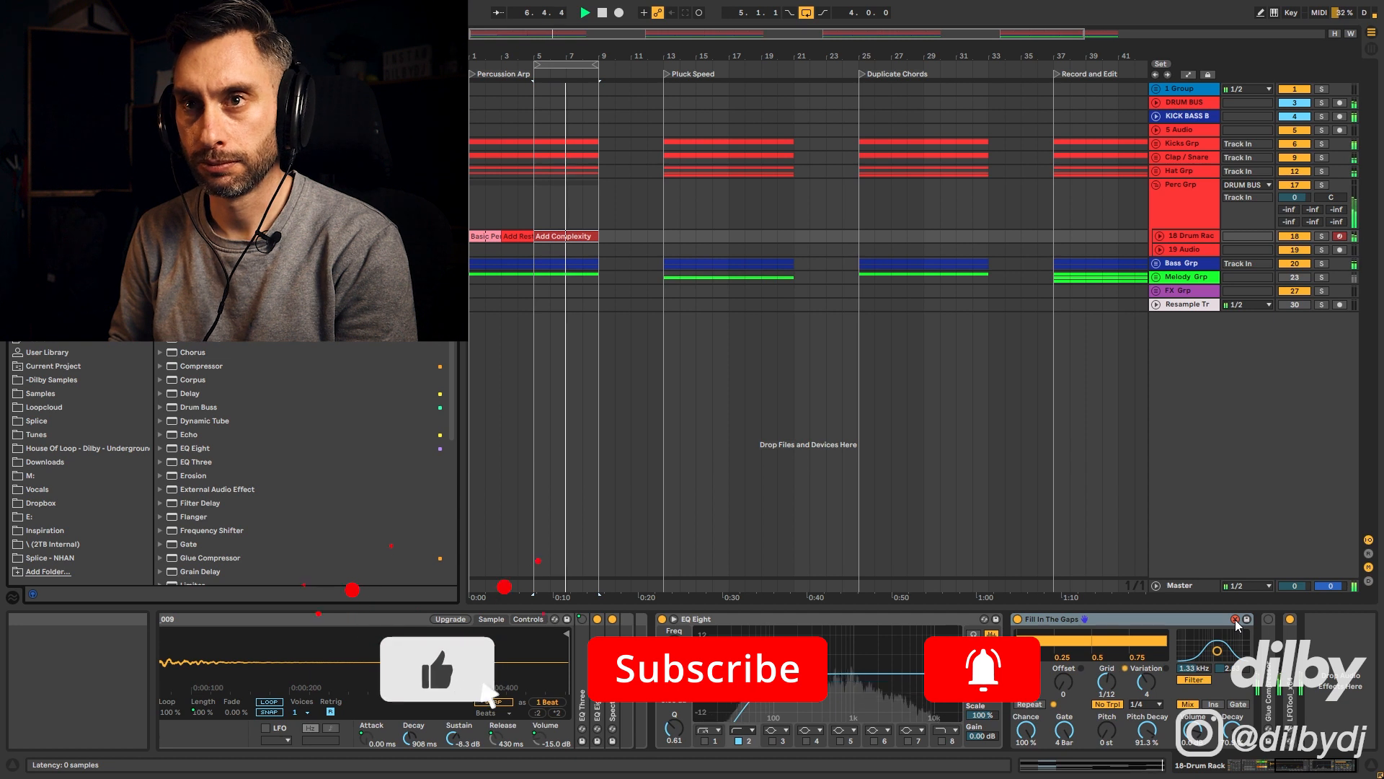
{"action": "key", "text": "Down"}
{"action": "key", "text": "Return"}
{"action": "key", "text": "Down"}
{"action": "key", "text": "Return"}
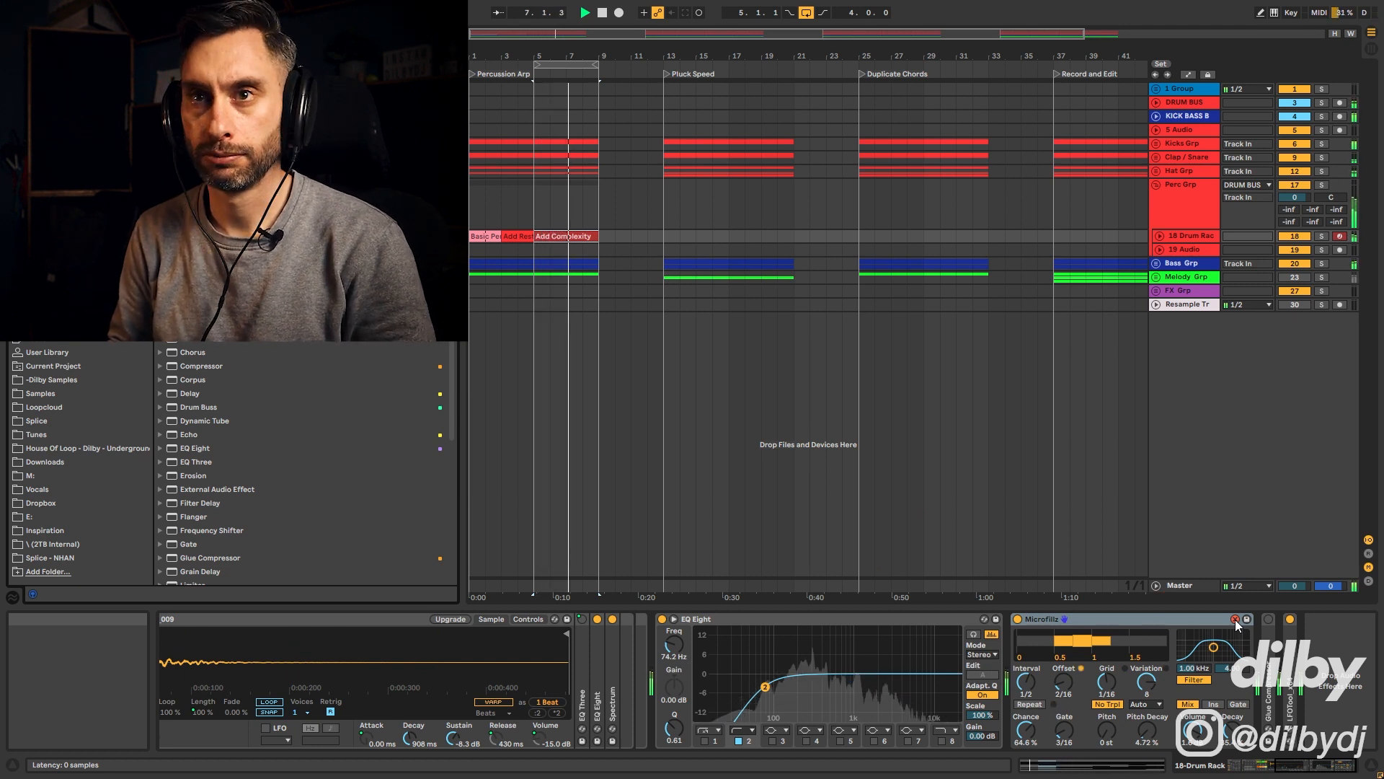
{"action": "key", "text": "Down"}
{"action": "key", "text": "Return"}
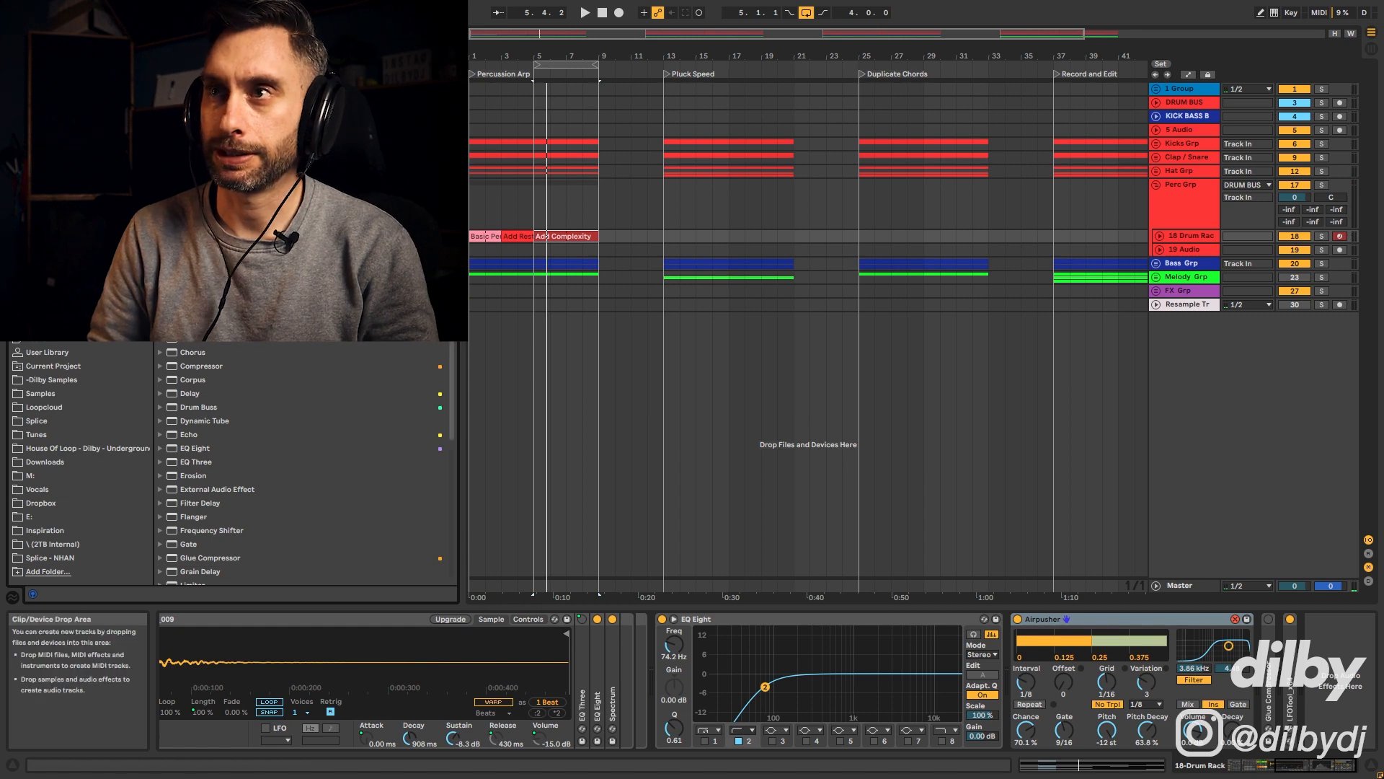
- Play the Pluck Speed section looped from bar 13 to 21 and unfold the Melody group to reach the Pluck clips
{"action": "left_click_drag", "start_coordinate": [553, 36], "coordinate": [553, 68]}
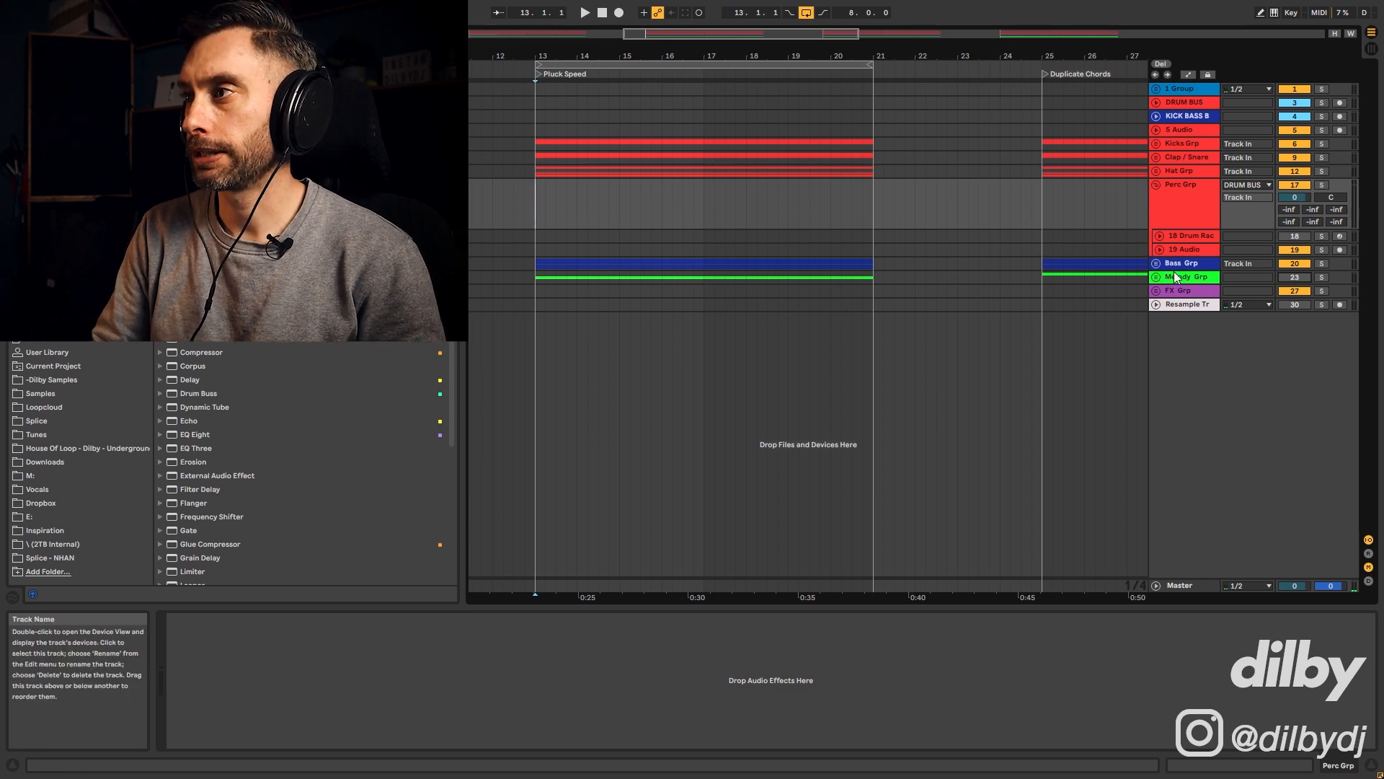
{"action": "key", "text": "space"}
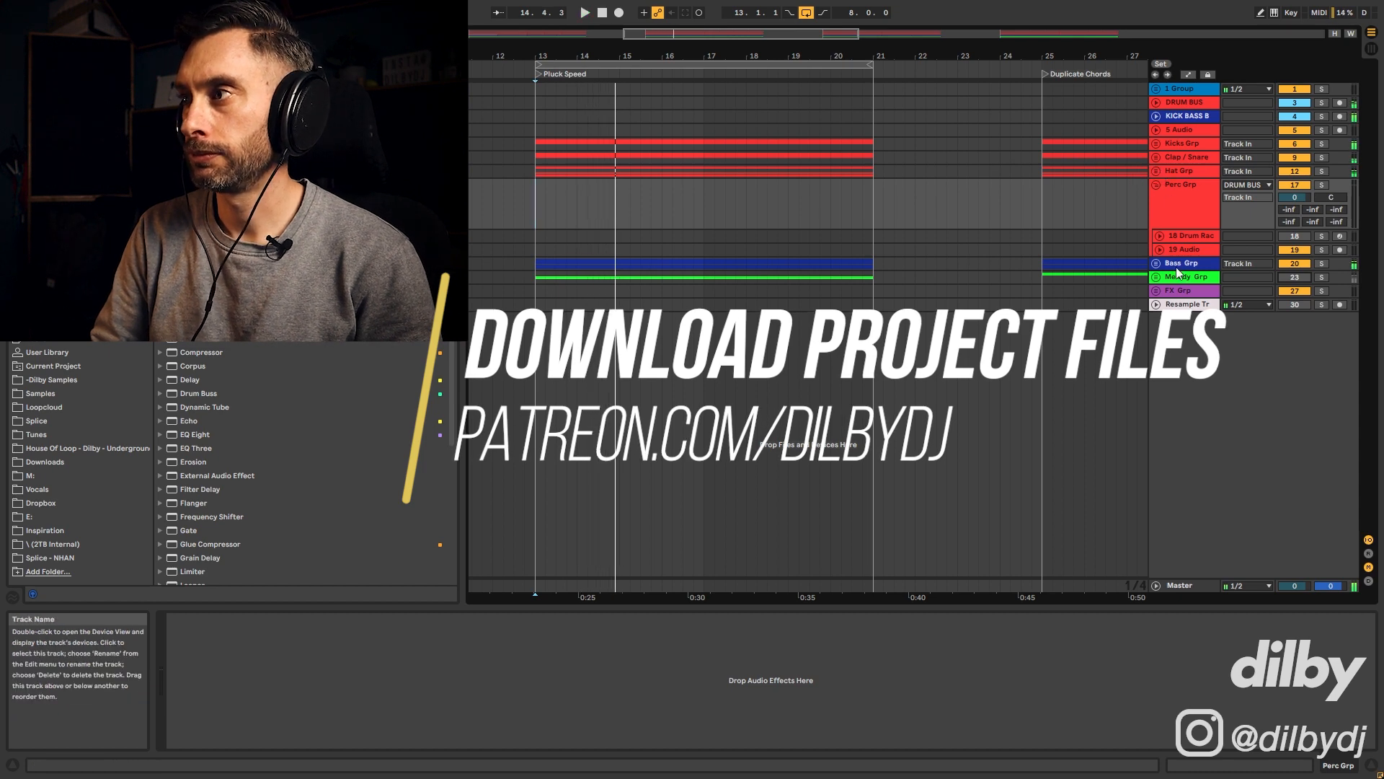
{"action": "left_click", "coordinate": [1157, 279]}
{"action": "left_click", "coordinate": [615, 347]}
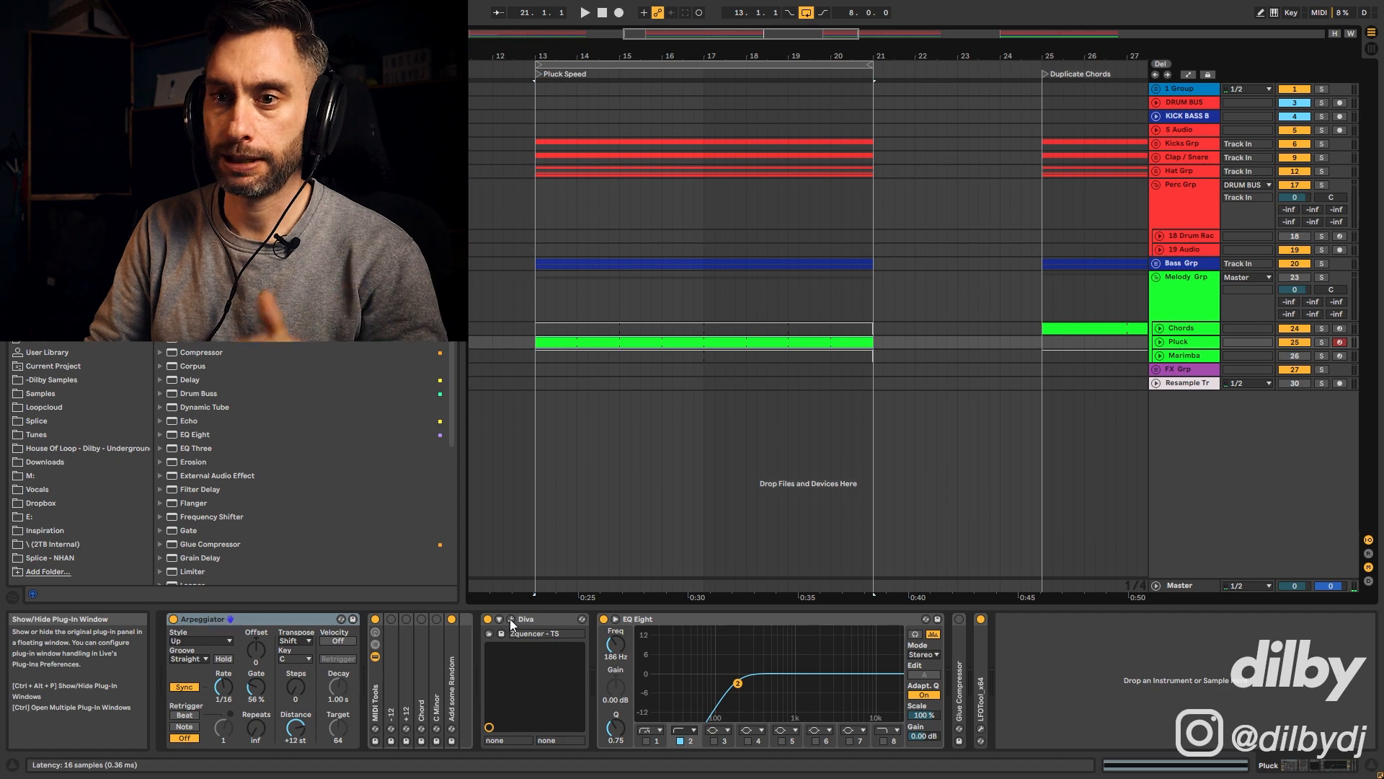
- Examine the held note in the Pluck clip, solo the Pluck track and show its device chain
{"action": "double_click", "coordinate": [718, 345]}
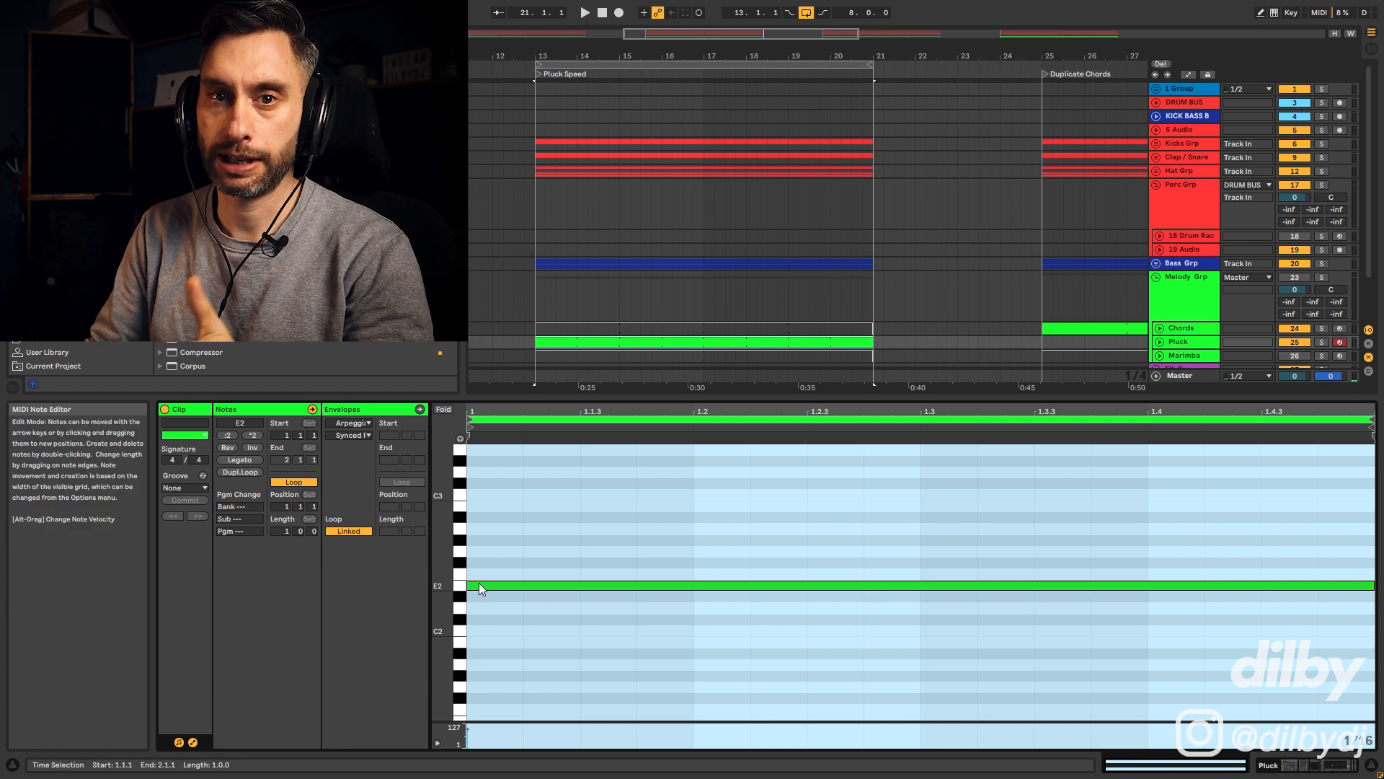
{"action": "left_click", "coordinate": [1321, 342]}
{"action": "left_click", "coordinate": [1179, 342]}
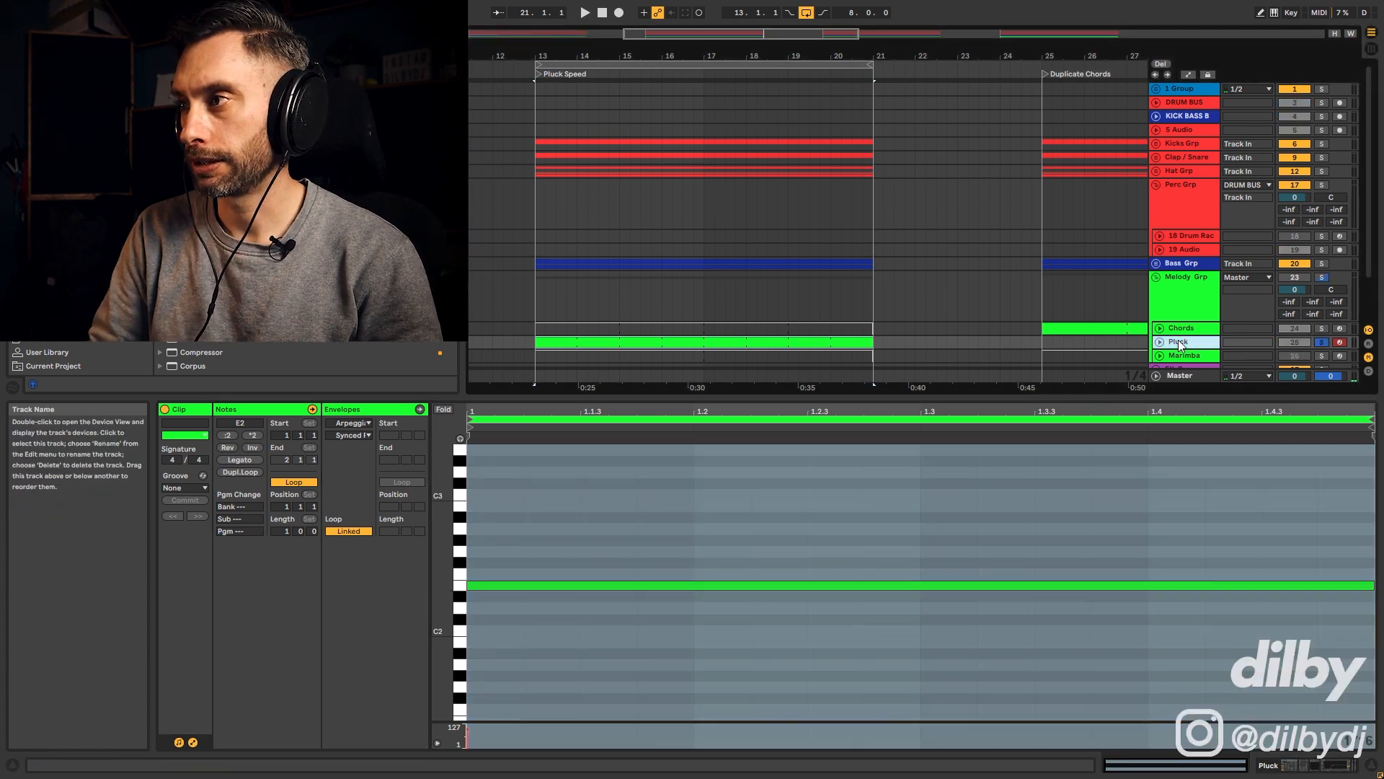
{"action": "double_click", "coordinate": [1179, 344]}
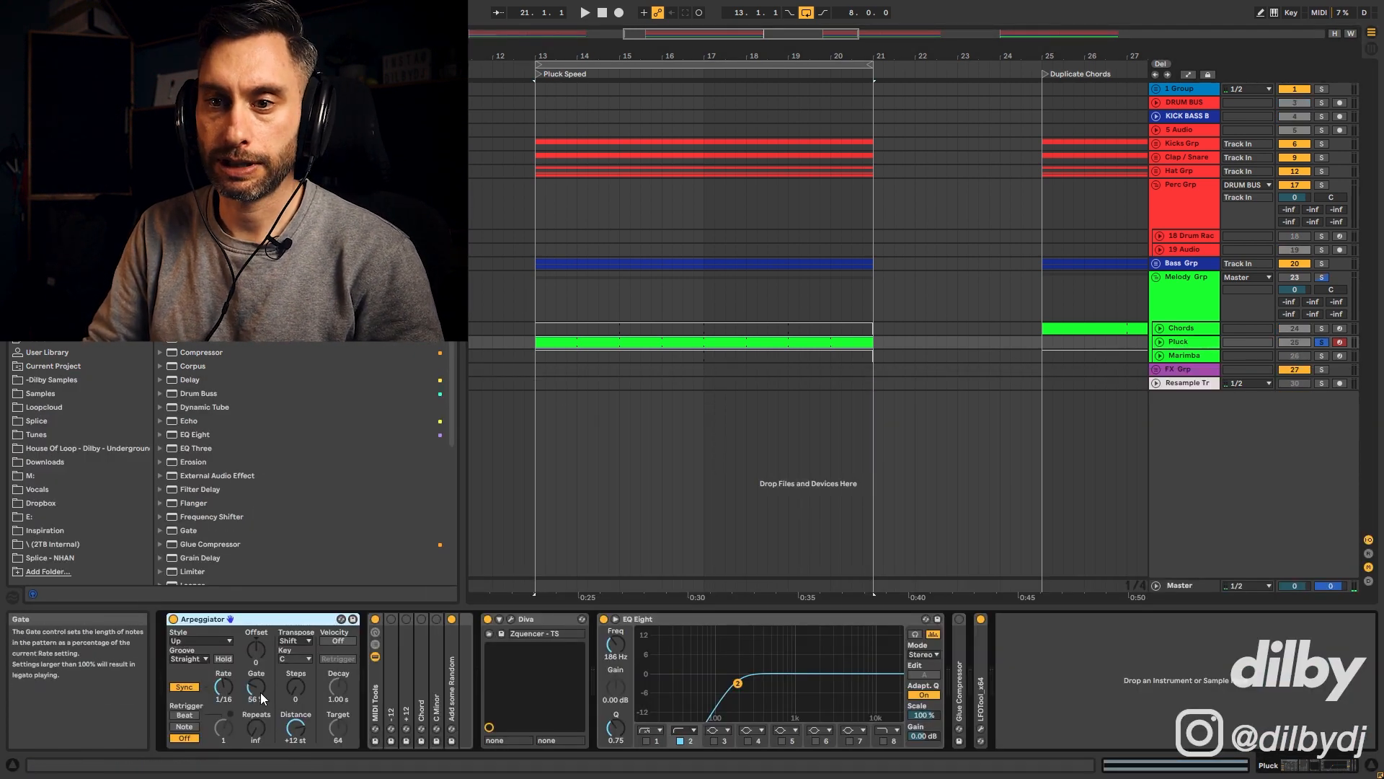
- Play the soloed Pluck track and inspect its Add some Random velocity device
{"action": "key", "text": "space"}
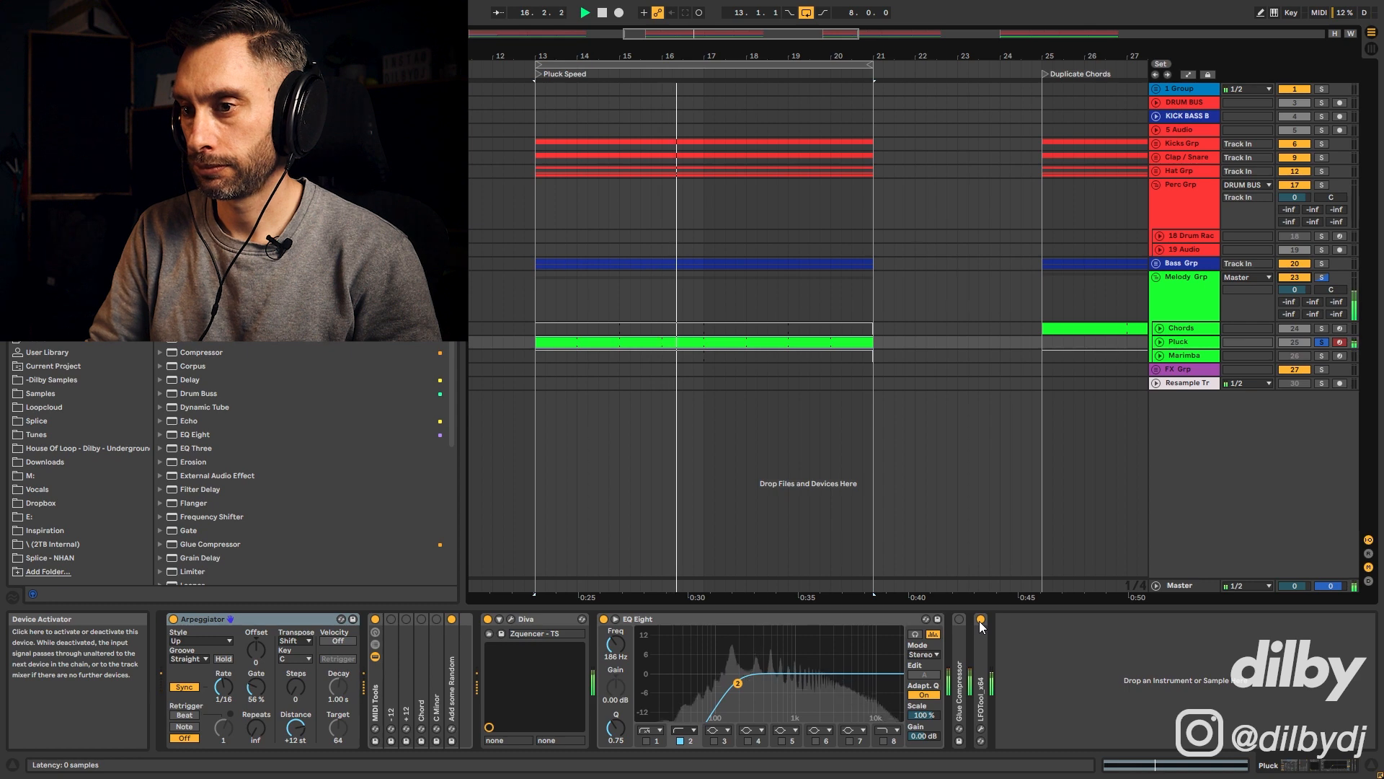
{"action": "key", "text": "space"}
{"action": "double_click", "coordinate": [451, 678]}
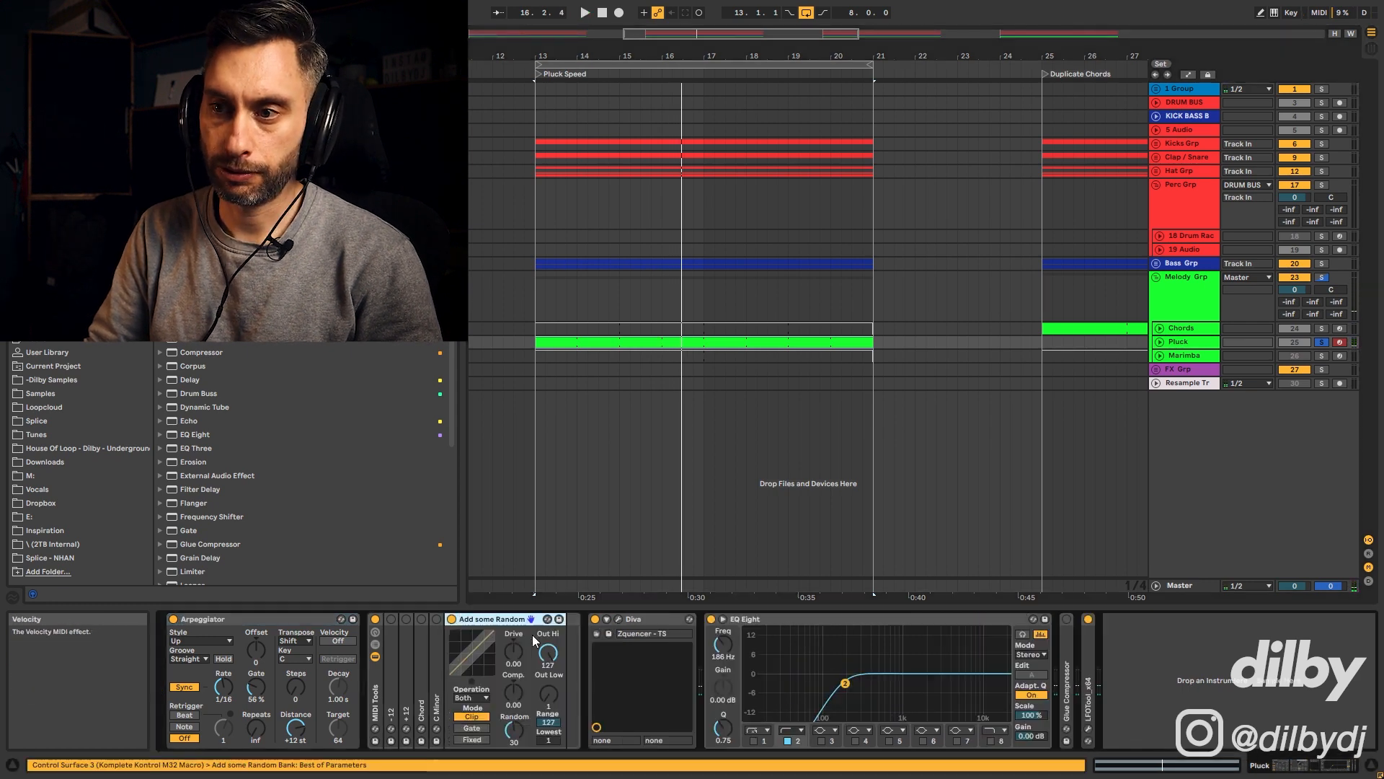
{"action": "double_click", "coordinate": [499, 619]}
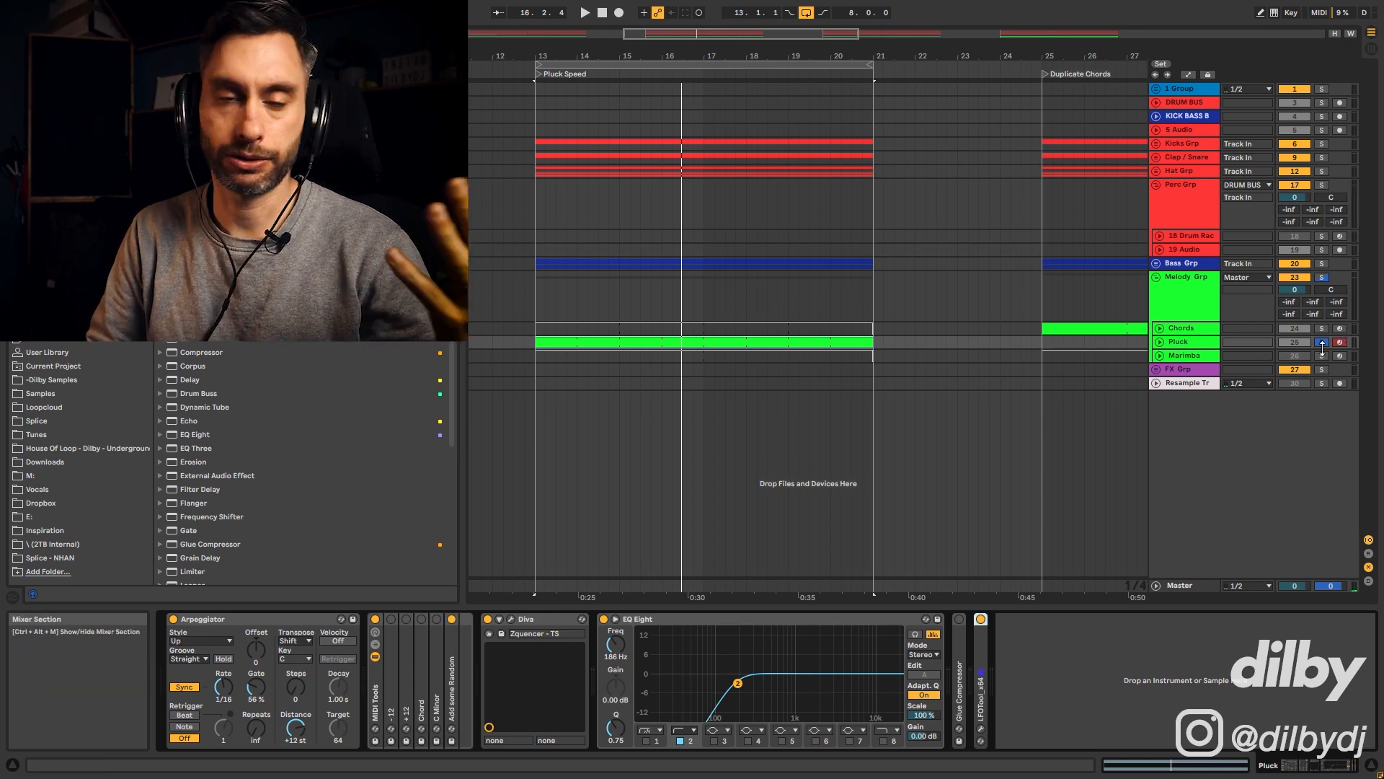
- Unsolo the Pluck track and play the Pluck Speed section with the full mix
{"action": "left_click", "coordinate": [1322, 343]}
{"action": "key", "text": "space"}
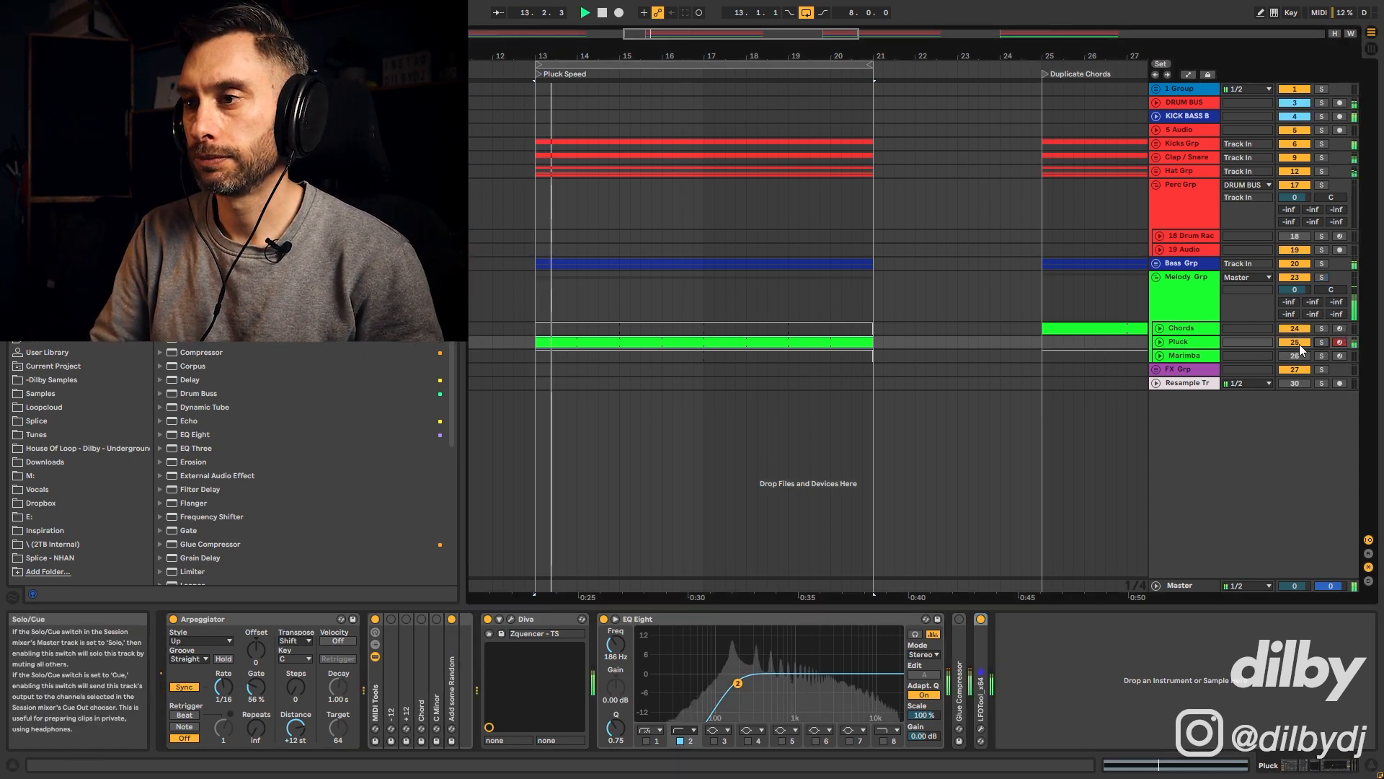
{"action": "left_click", "coordinate": [513, 618]}
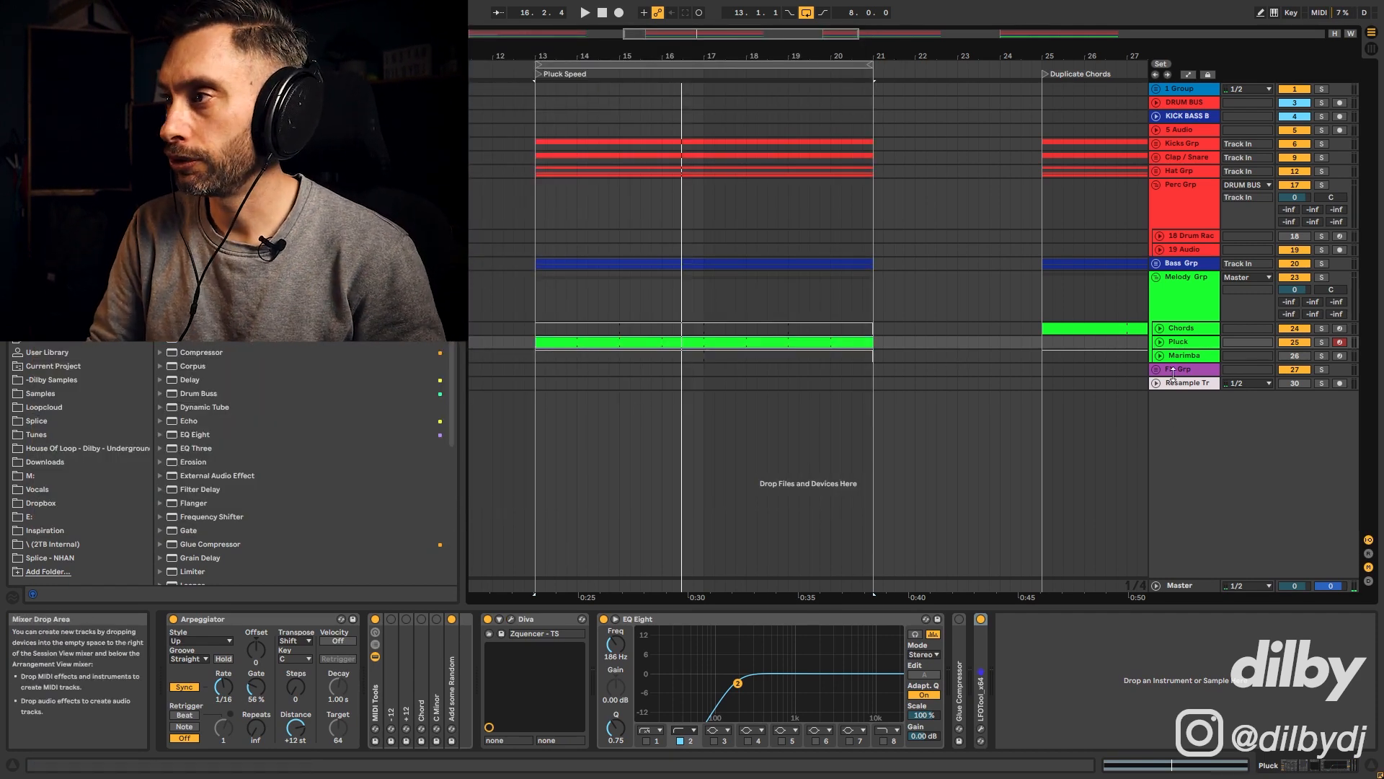
- Try the Pluck Arpeggiator's synced rate at 1/12 against 1/16 during playback, ending on 1/16
{"action": "left_click", "coordinate": [242, 618]}
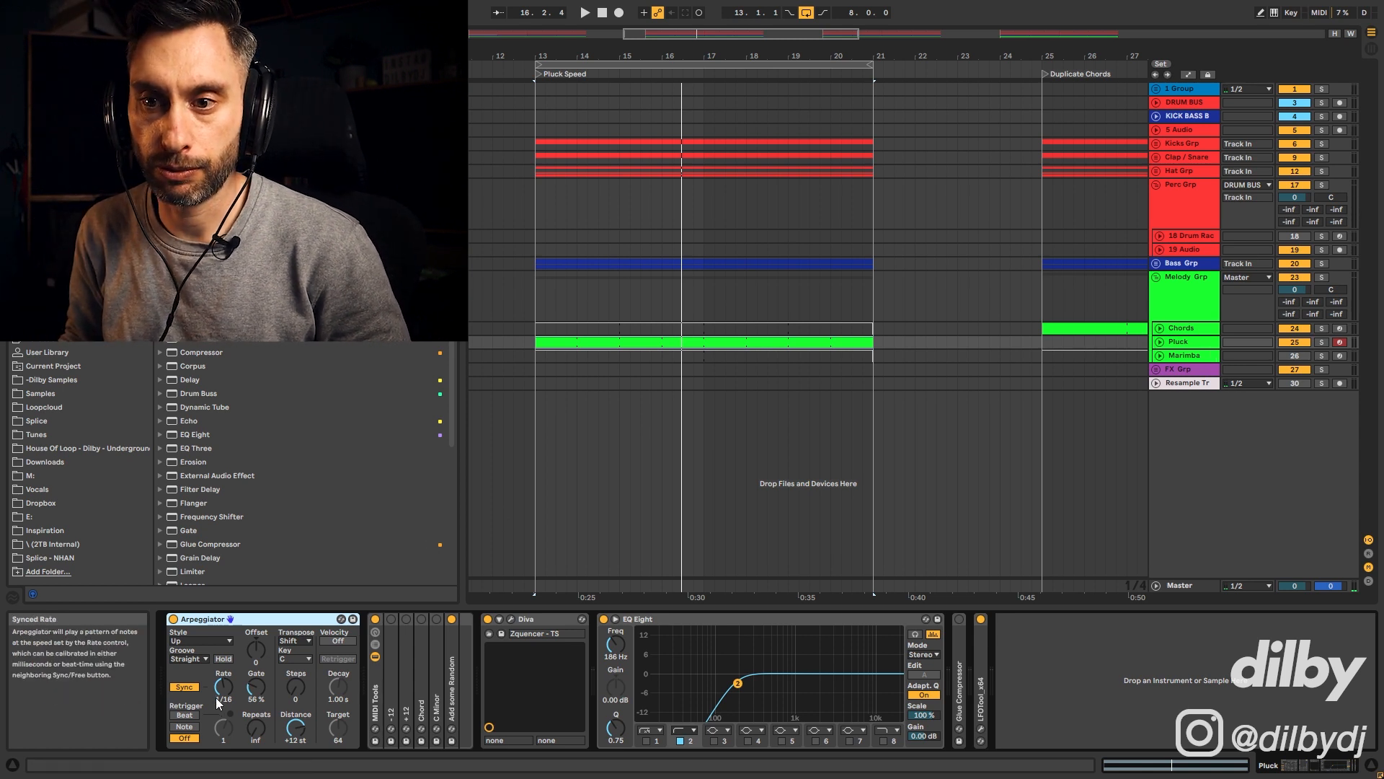
{"action": "key", "text": "space"}
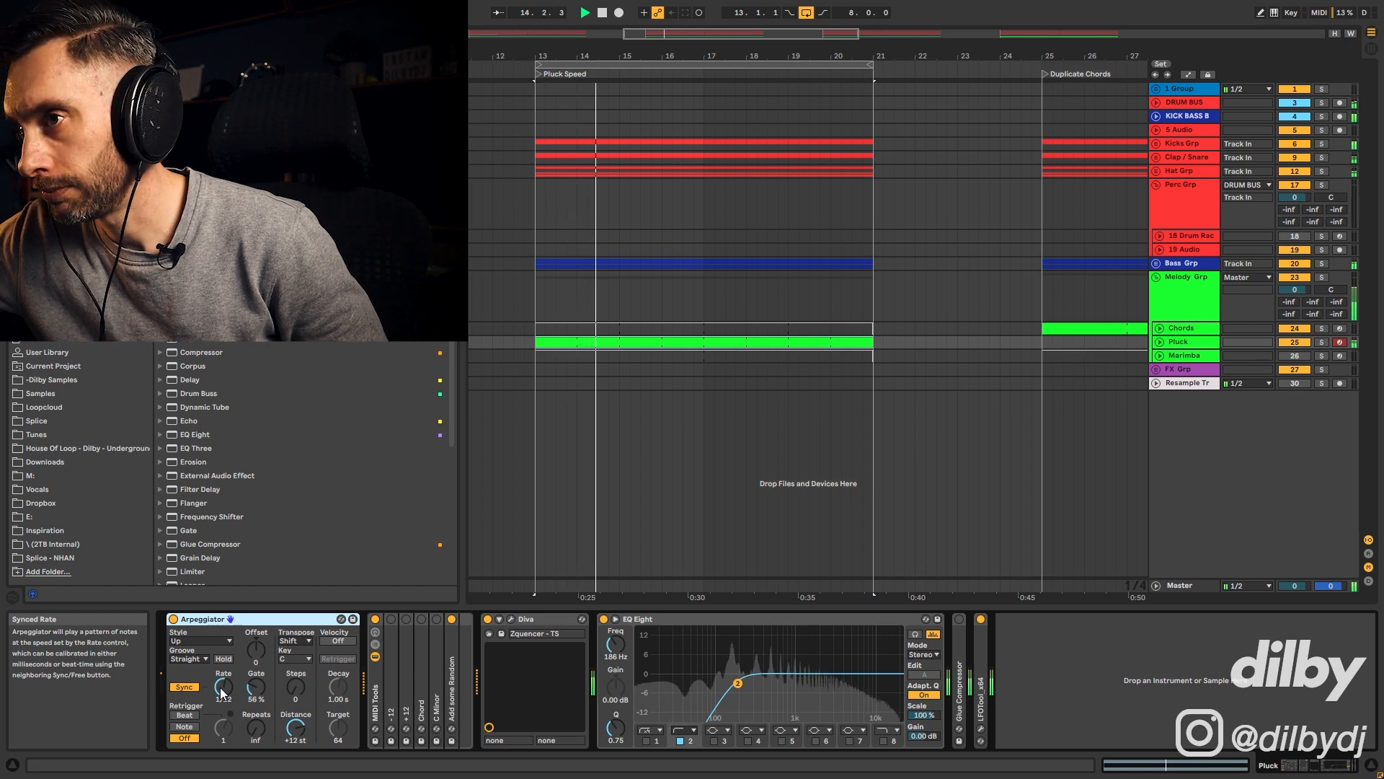
{"action": "left_click_drag", "start_coordinate": [222, 690], "coordinate": [222, 682]}
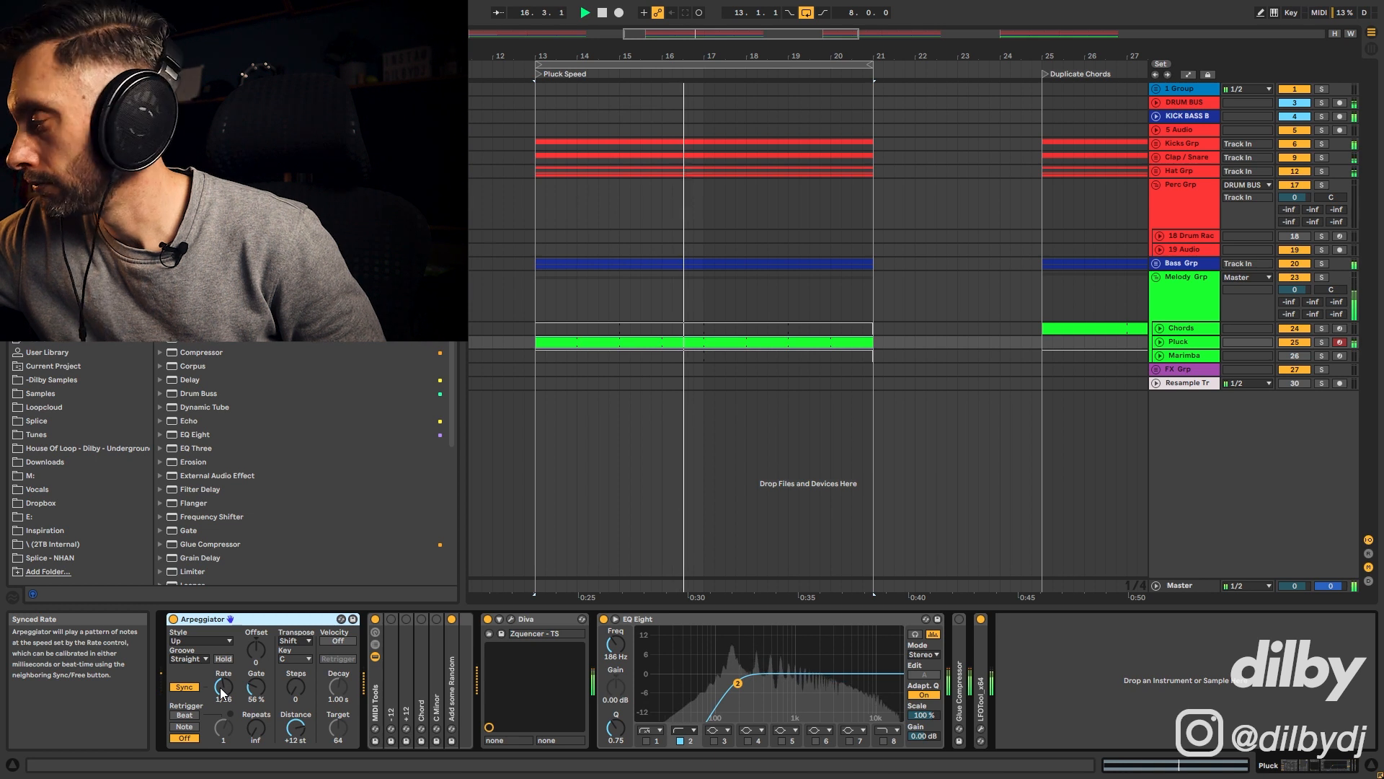
{"action": "left_click_drag", "start_coordinate": [222, 691], "coordinate": [223, 682]}
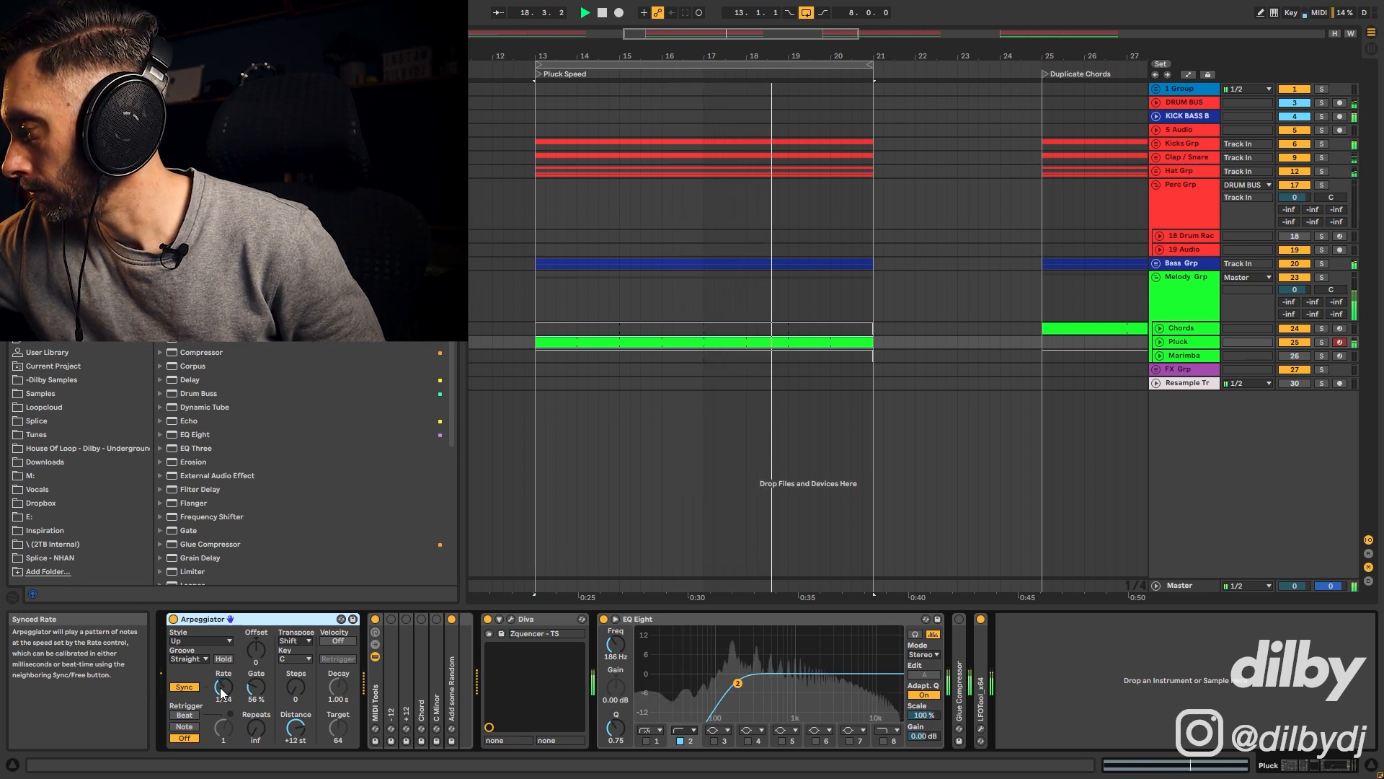
{"action": "left_click_drag", "start_coordinate": [222, 691], "coordinate": [222, 699]}
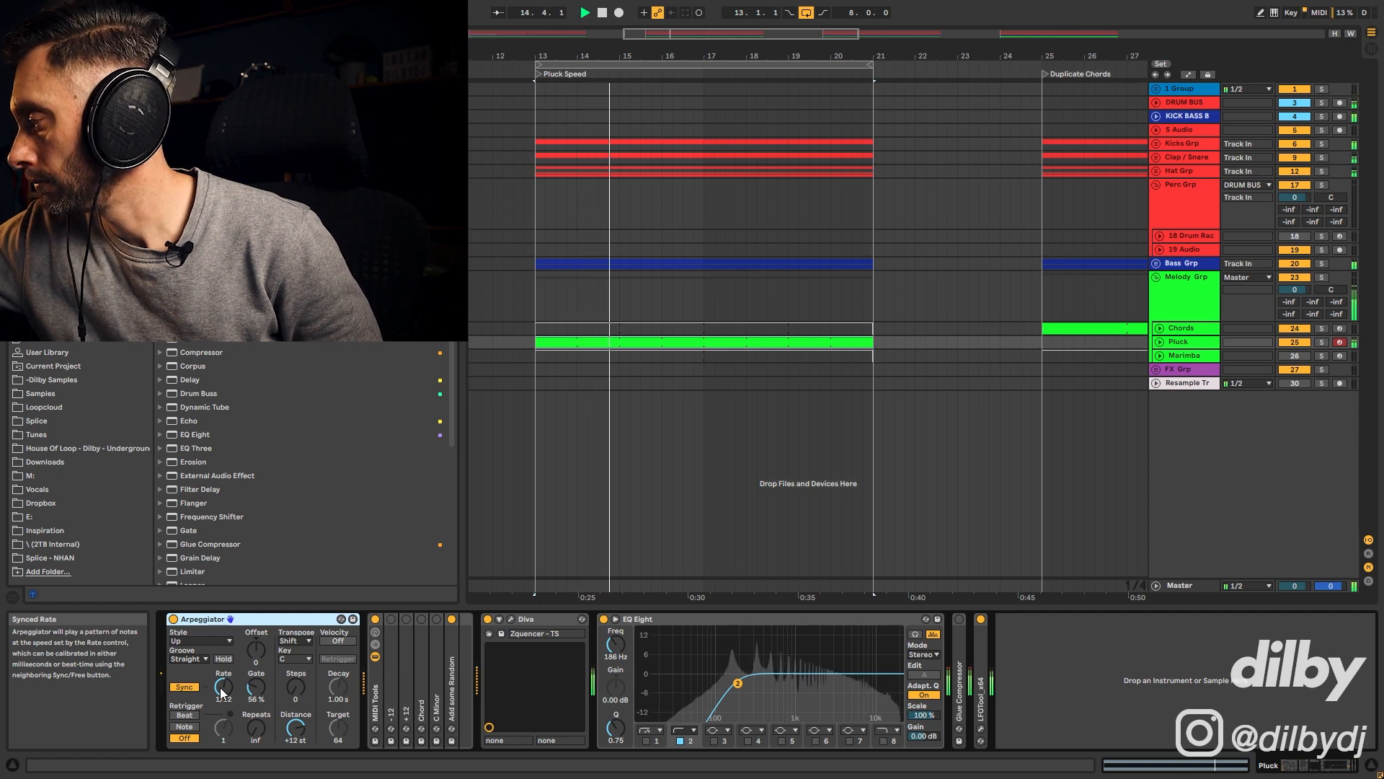
{"action": "left_click_drag", "start_coordinate": [222, 692], "coordinate": [222, 697]}
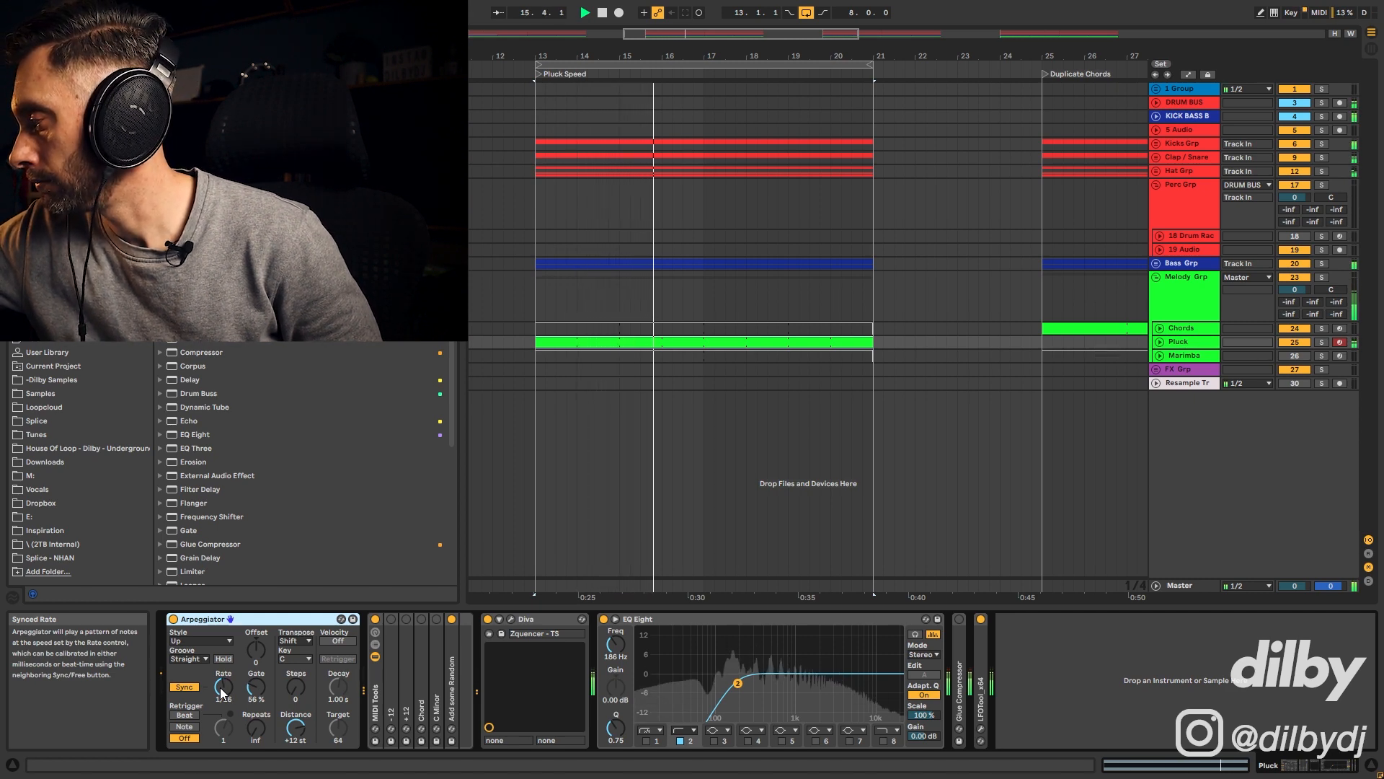
{"action": "key", "text": "space"}
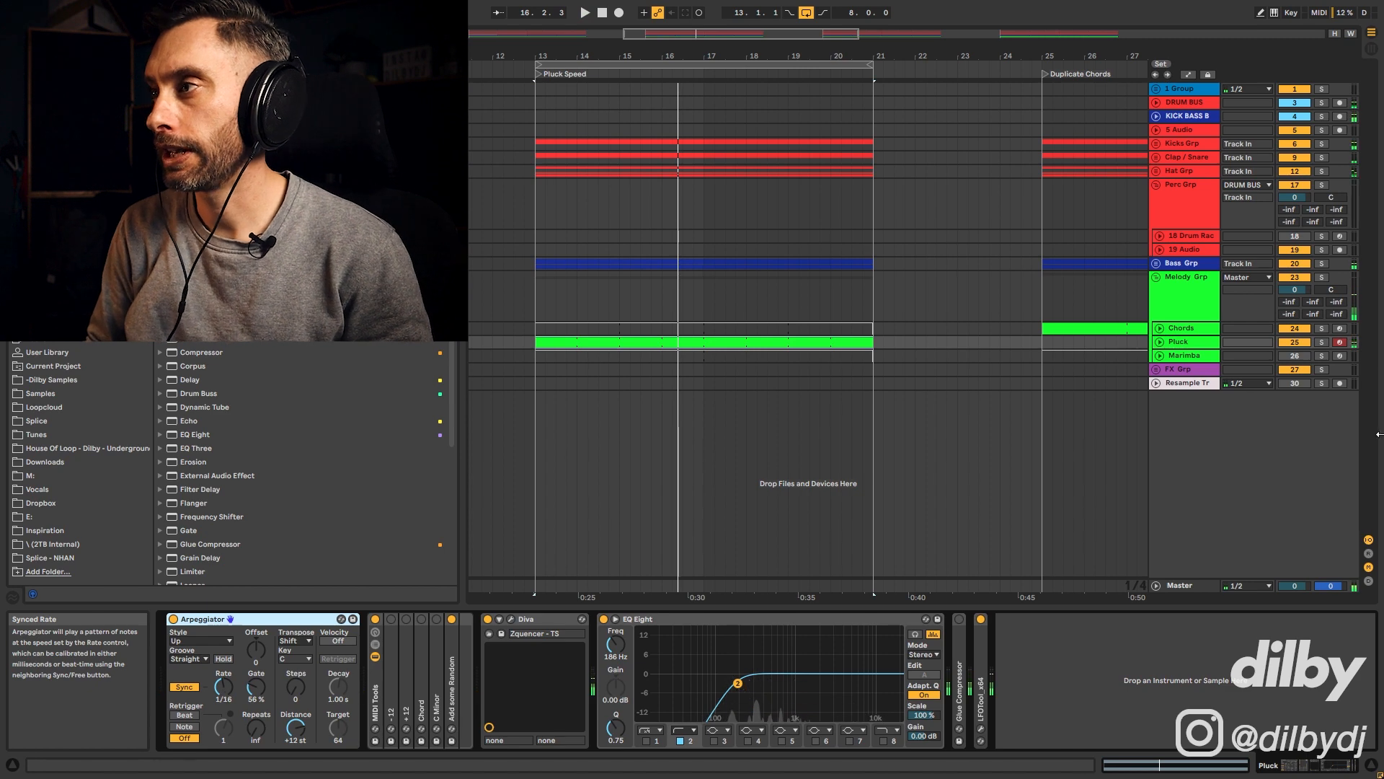
- Unfold the Pluck track, show its Arpeggiator Synced Rate automation lane and play the section
{"action": "left_click", "coordinate": [1160, 343]}
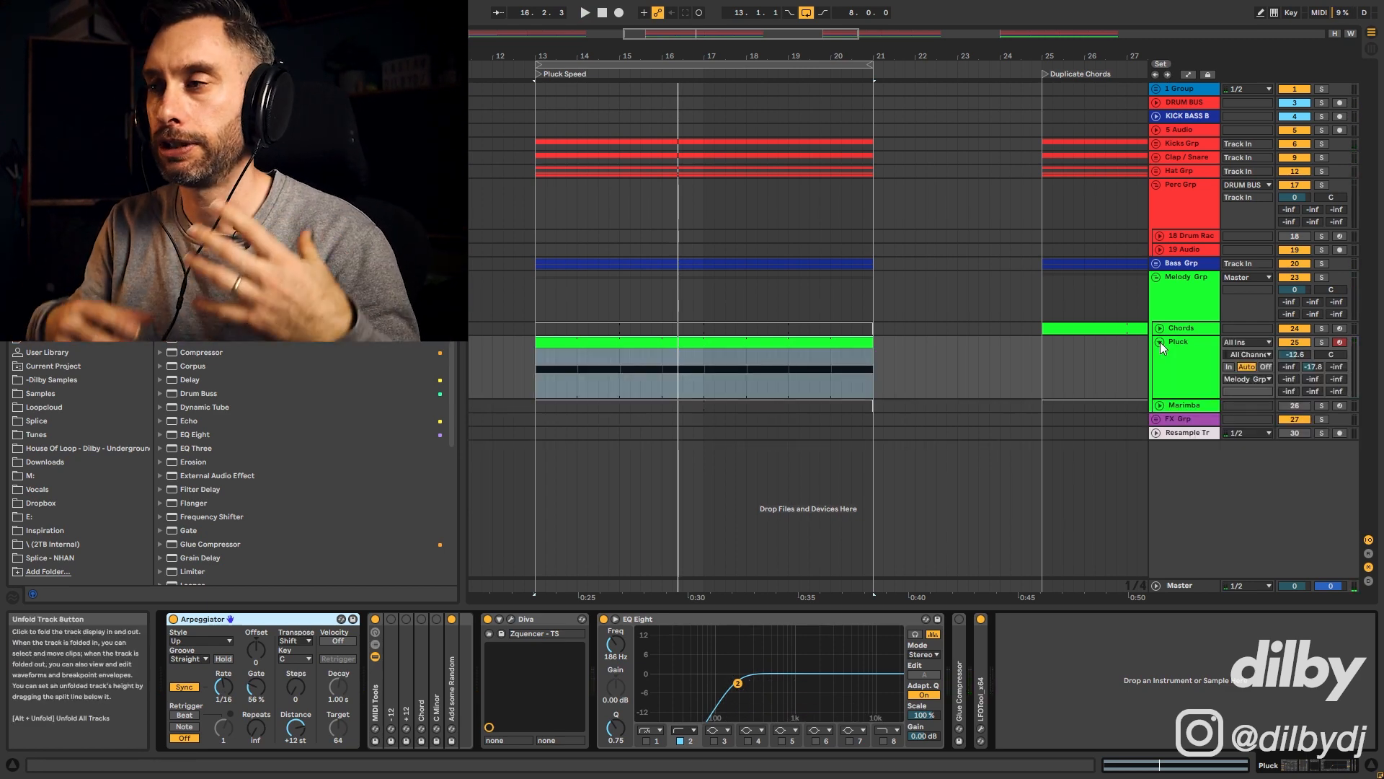
{"action": "left_click", "coordinate": [1177, 346]}
{"action": "key", "text": "a"}
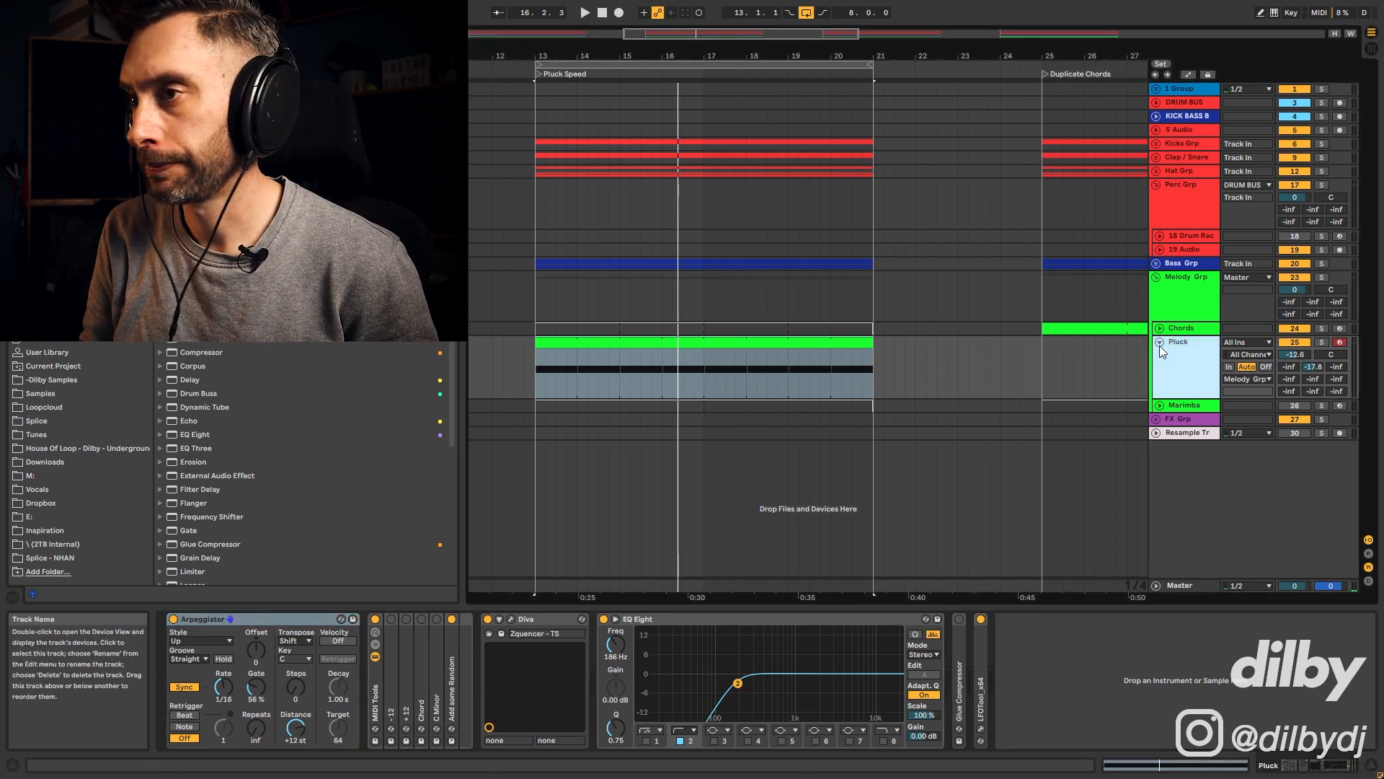
{"action": "left_click", "coordinate": [793, 341]}
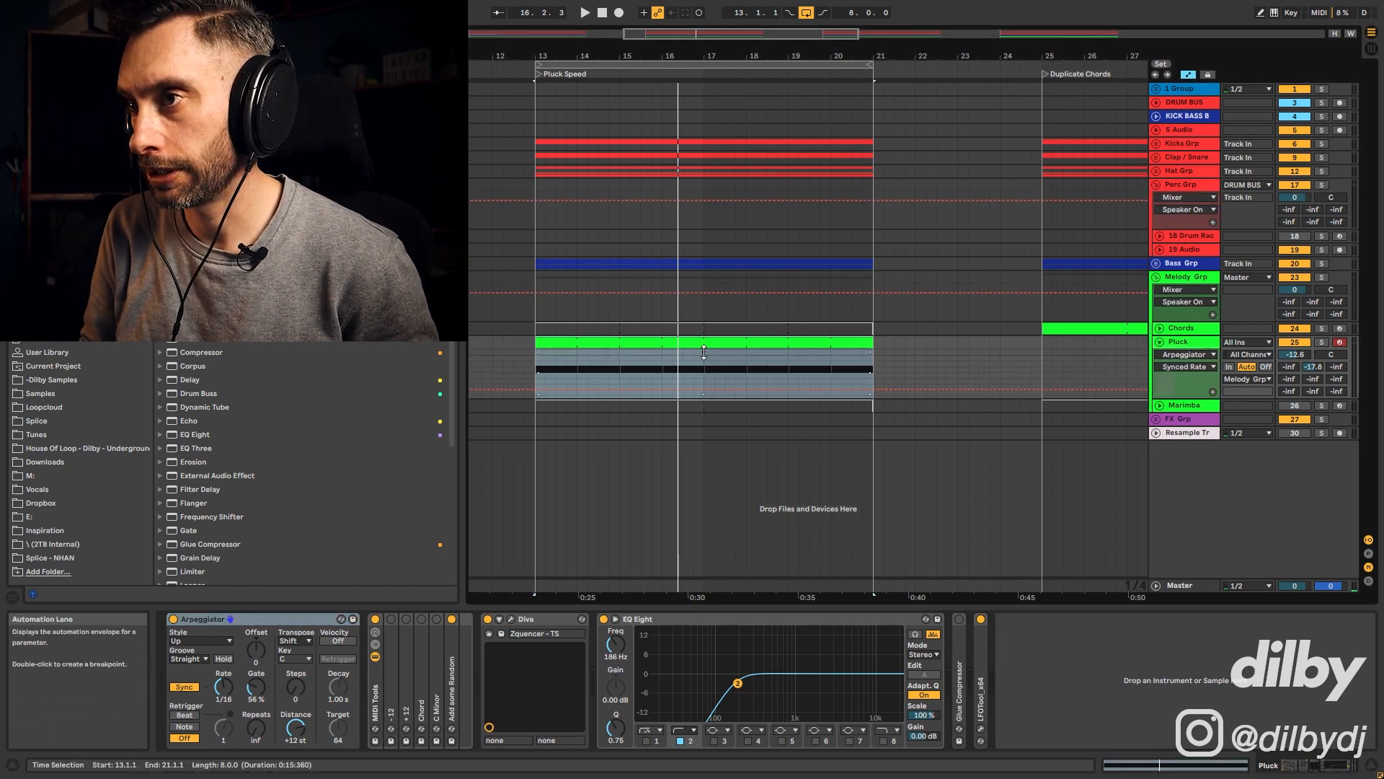
{"action": "key", "text": "space"}
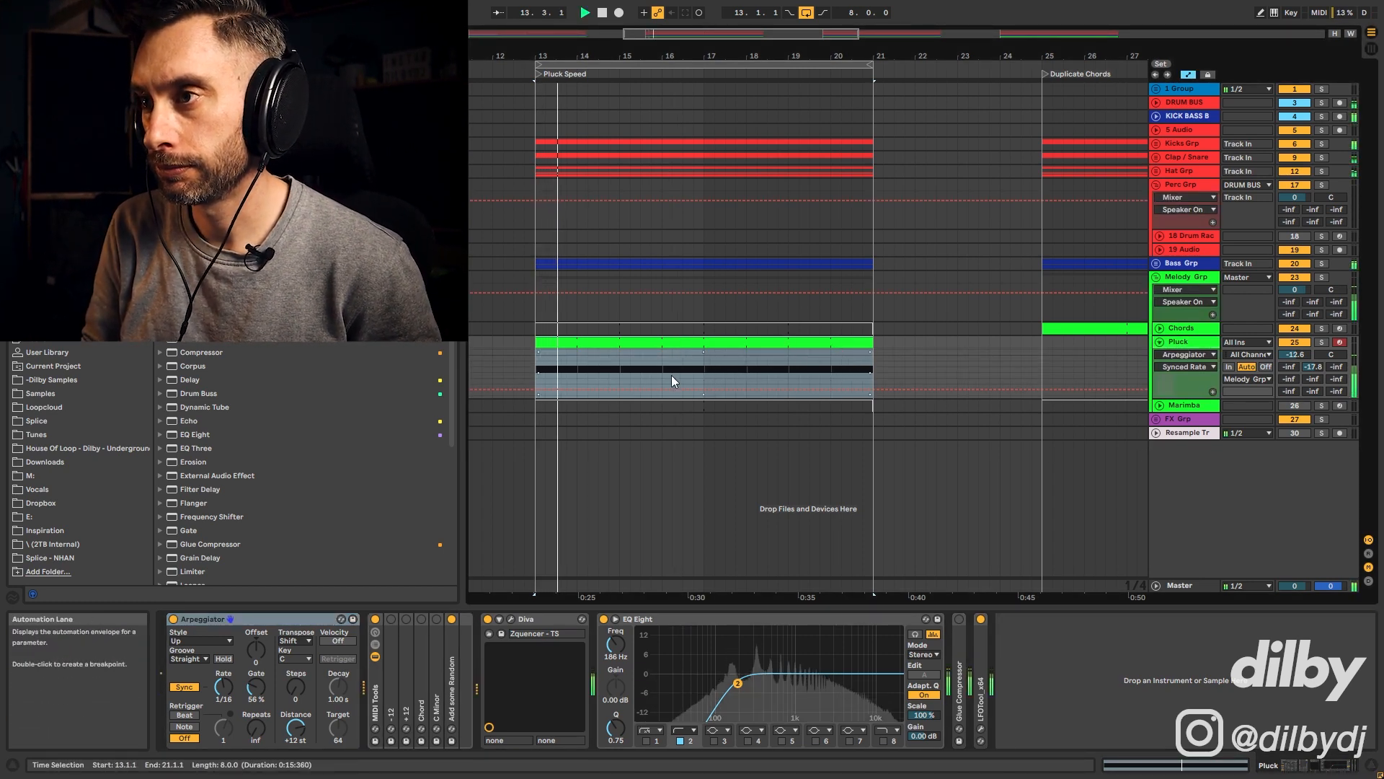
{"action": "key", "text": "space"}
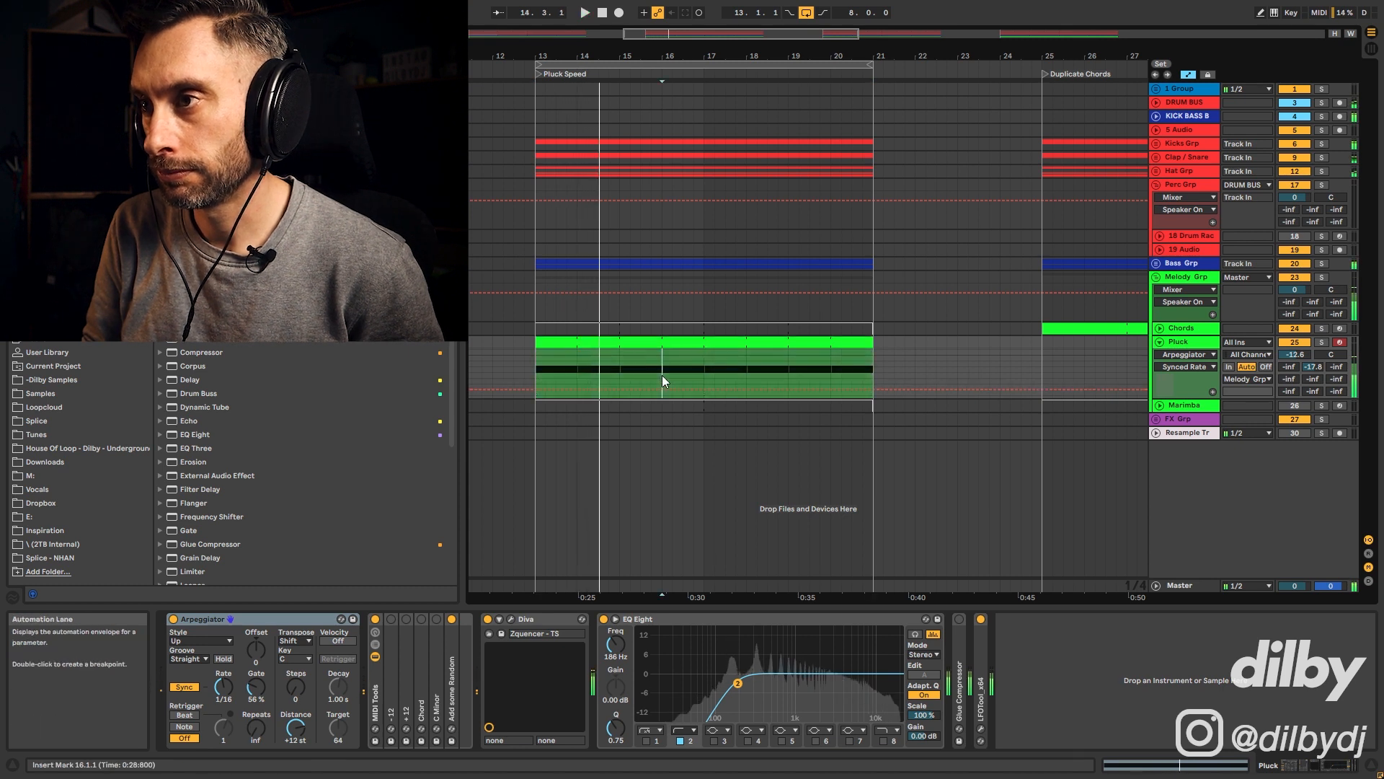
- Automate the Pluck Arpeggiator's synced rate to 1/12 across bar 16 and from 19.3 to 20.3, and to 1/8 from 20.3 to bar 21
{"action": "left_click_drag", "start_coordinate": [662, 375], "coordinate": [682, 374]}
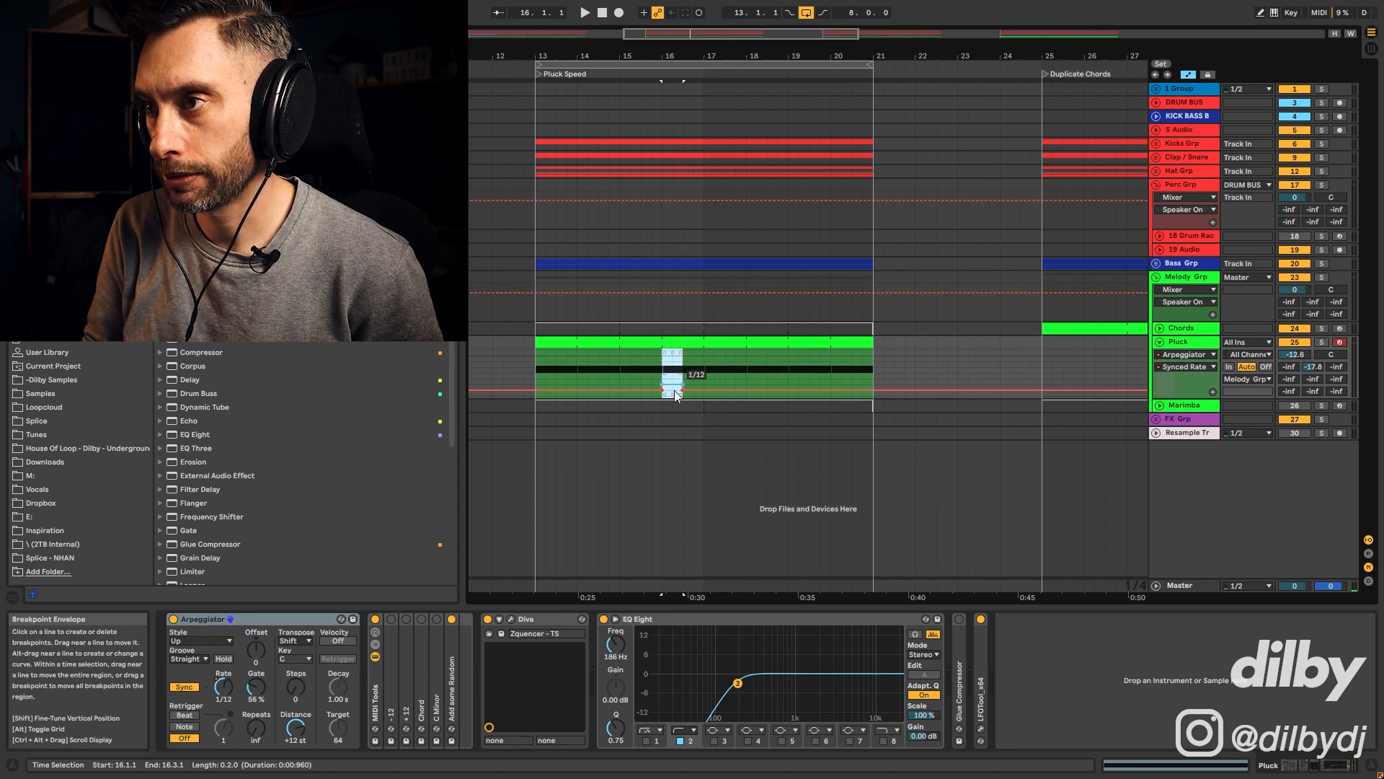
{"action": "left_click", "coordinate": [684, 368]}
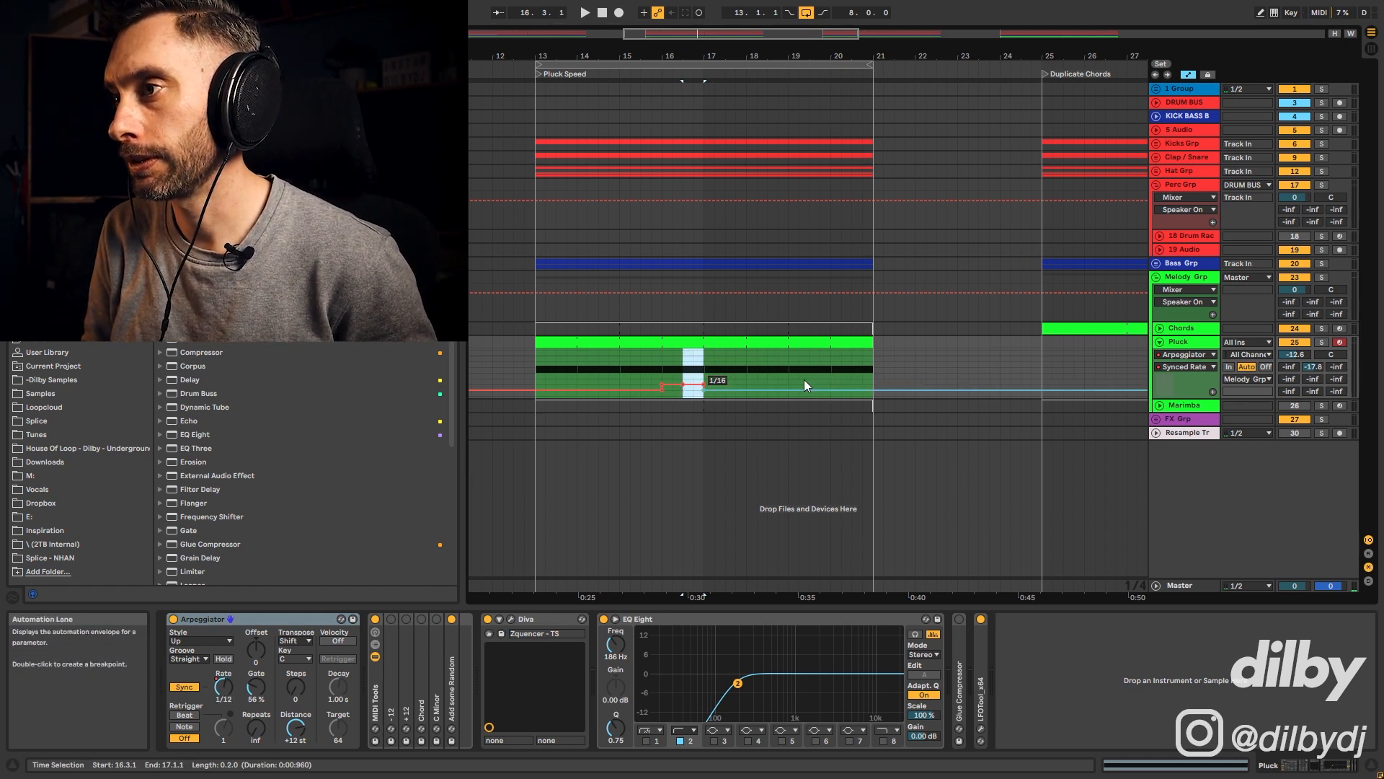
{"action": "left_click_drag", "start_coordinate": [811, 379], "coordinate": [832, 380]}
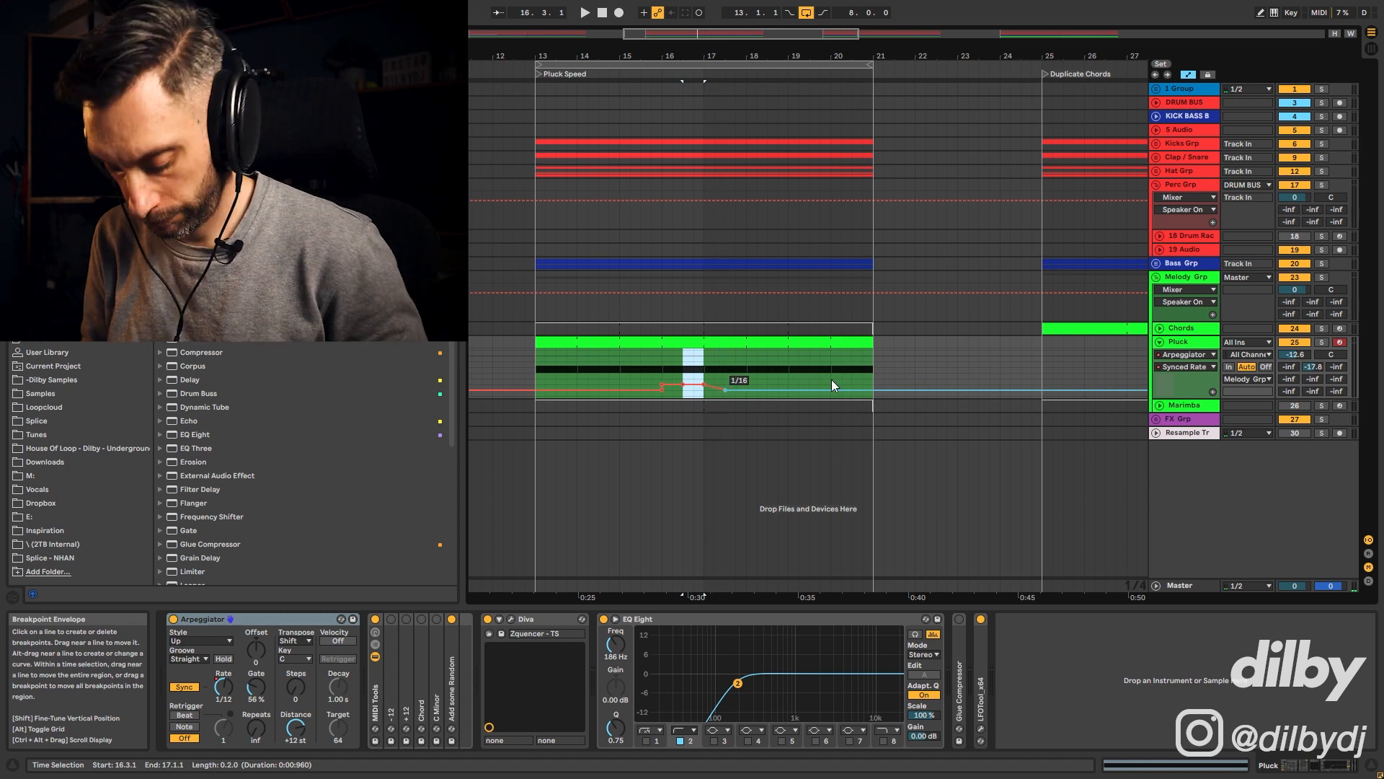
{"action": "key", "text": "ctrl+z"}
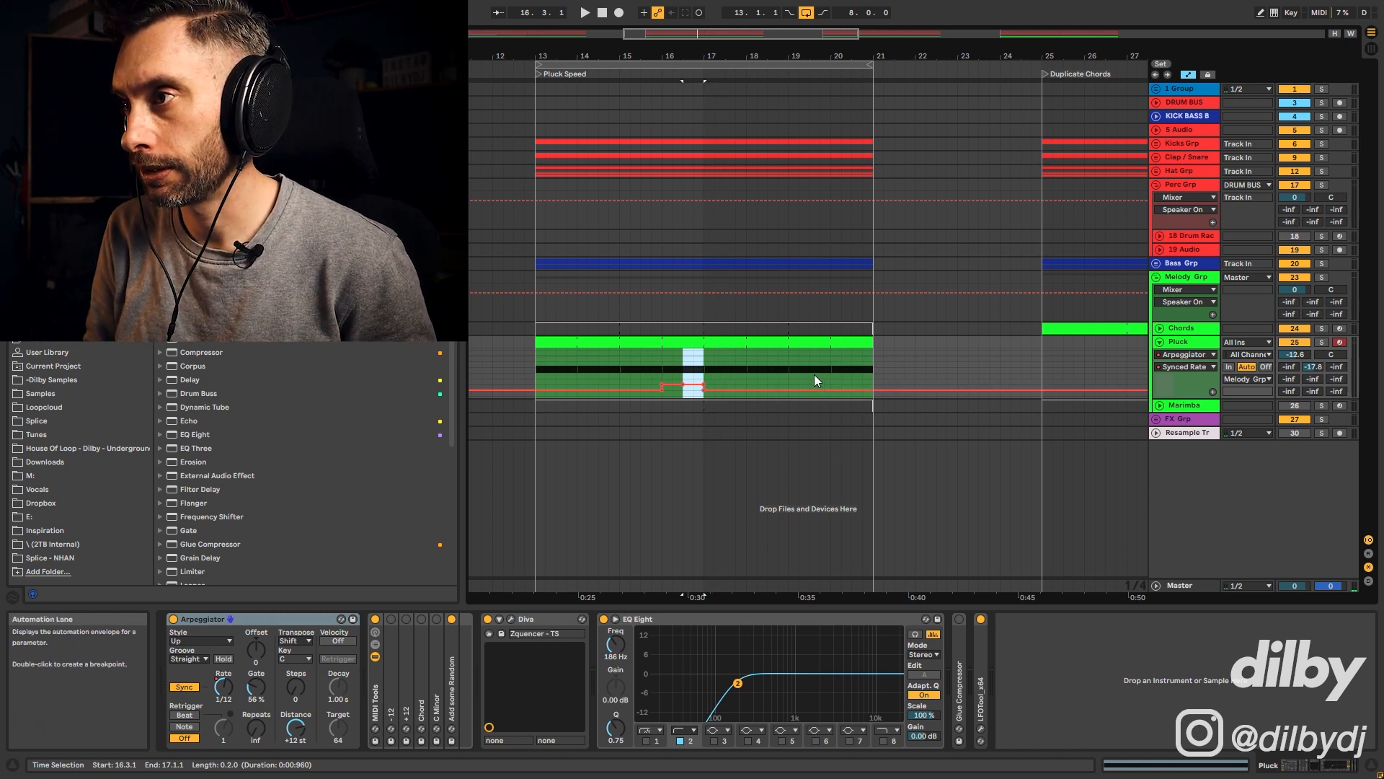
{"action": "left_click_drag", "start_coordinate": [809, 375], "coordinate": [850, 375]}
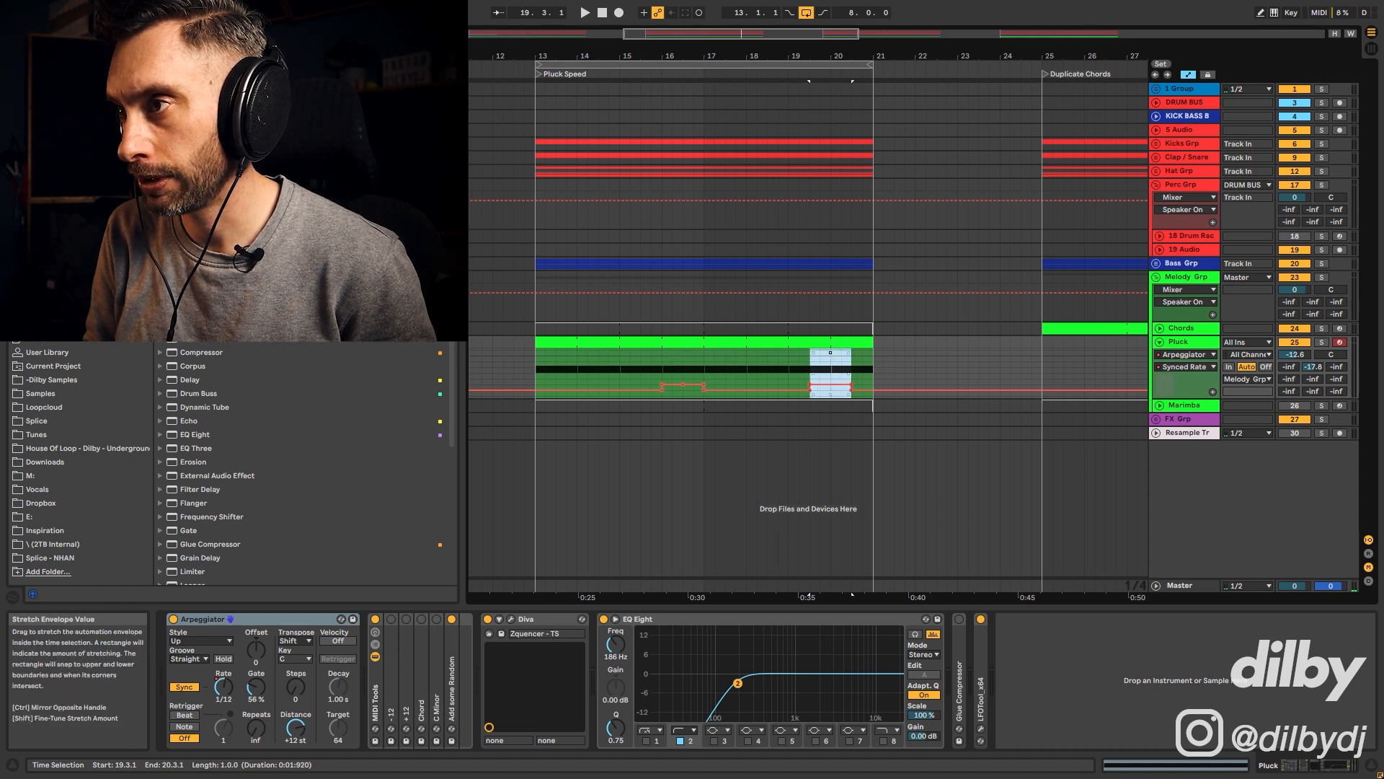
{"action": "left_click_drag", "start_coordinate": [853, 374], "coordinate": [863, 374]}
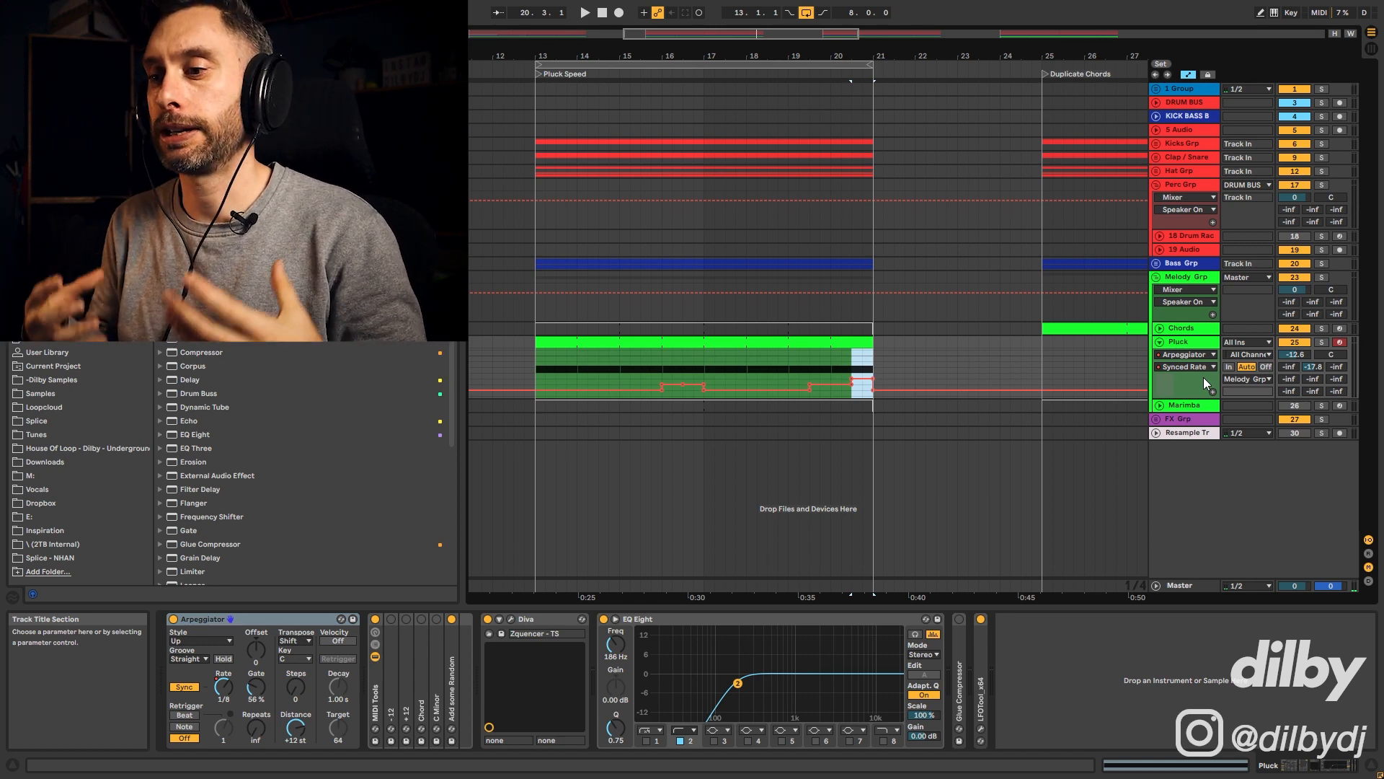
- Automate the Pluck track's C-Jacky Spray send with rising ramps from bar 16 to 17 and bar 20 to 21
{"action": "left_click", "coordinate": [1339, 368]}
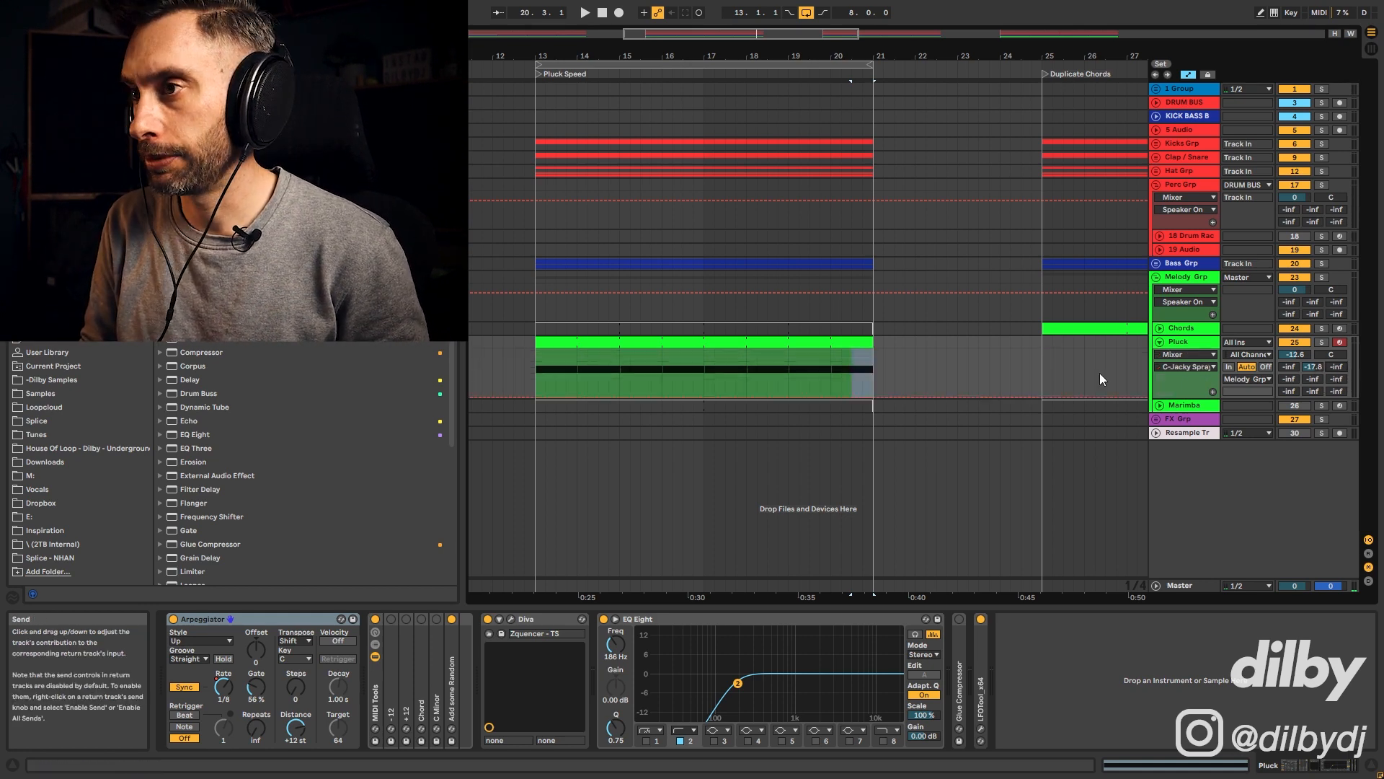
{"action": "left_click", "coordinate": [665, 379]}
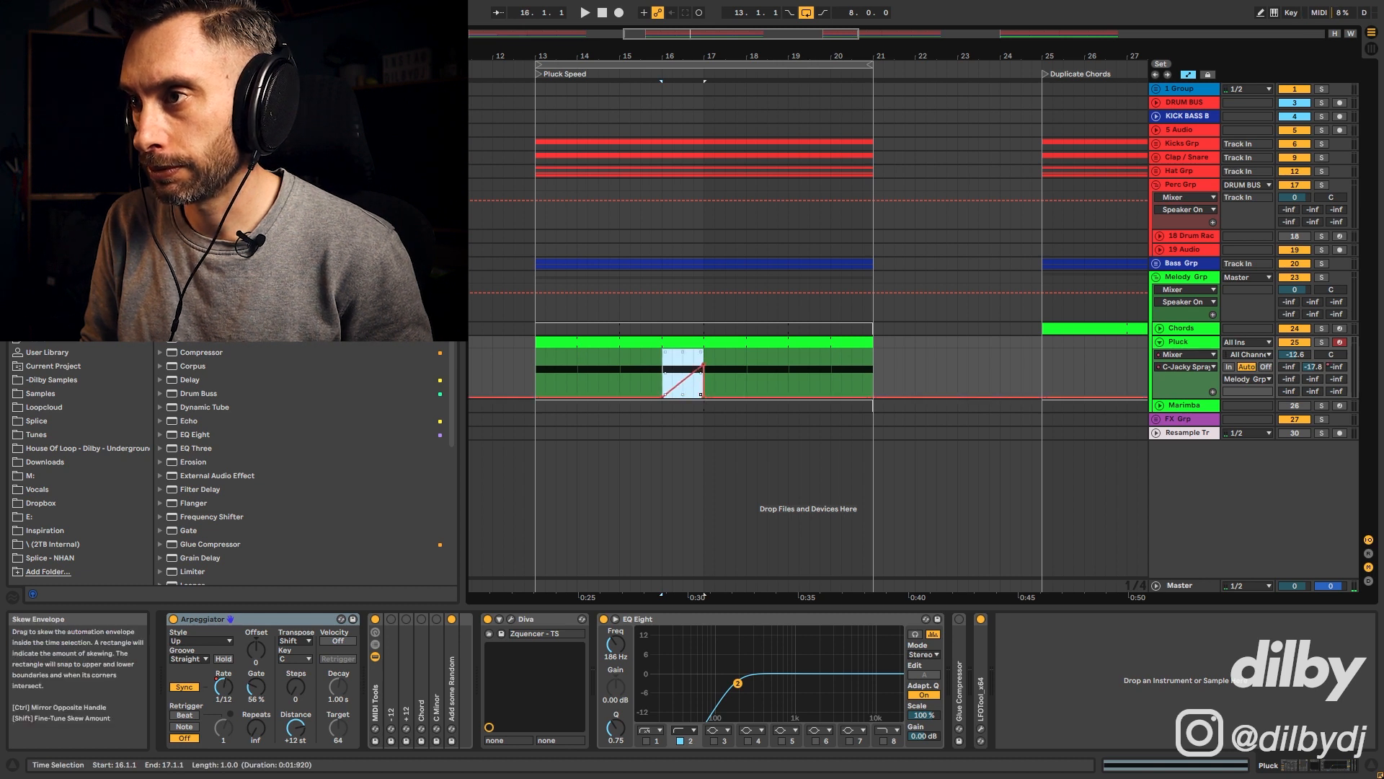
{"action": "left_click_drag", "start_coordinate": [833, 383], "coordinate": [872, 368]}
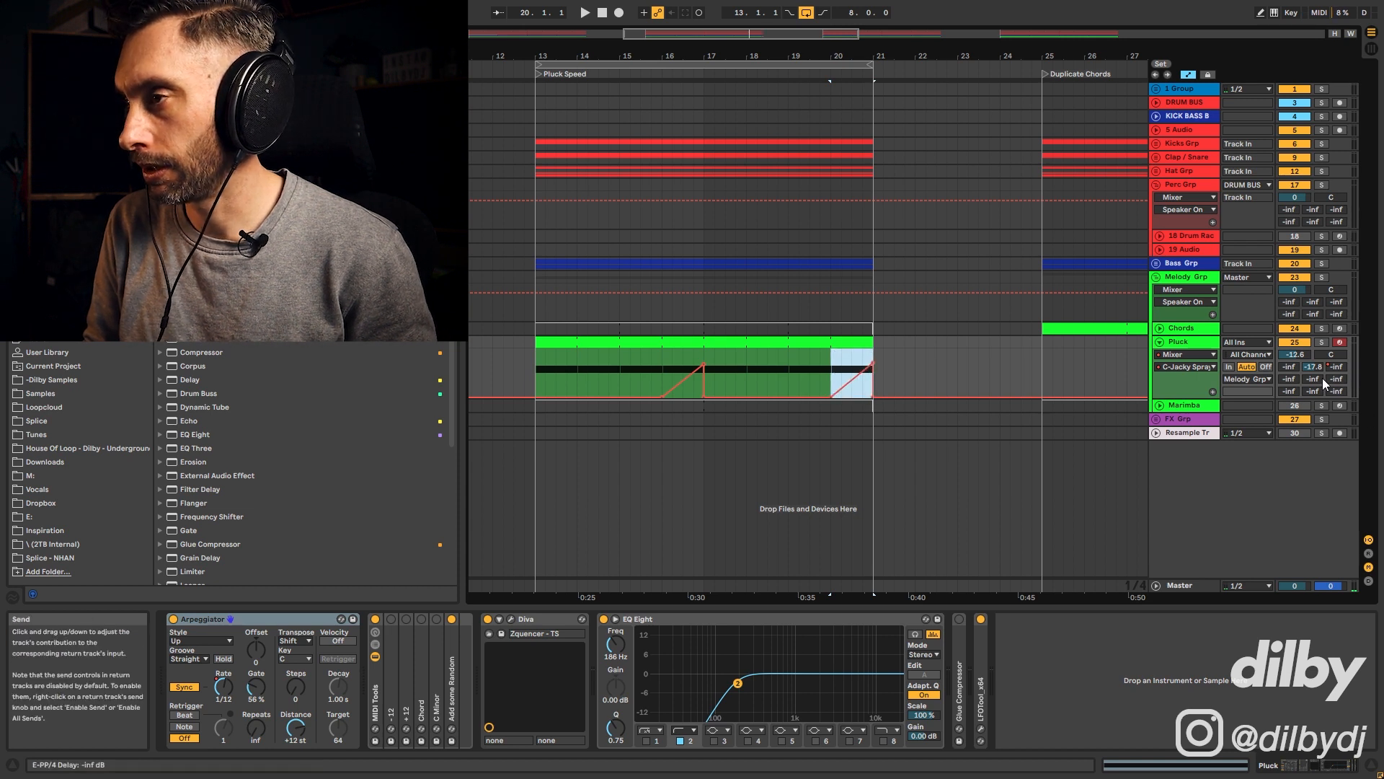
- Play the section with its automation and move the start of the second send ramp back to 19.3
{"action": "left_click", "coordinate": [563, 342]}
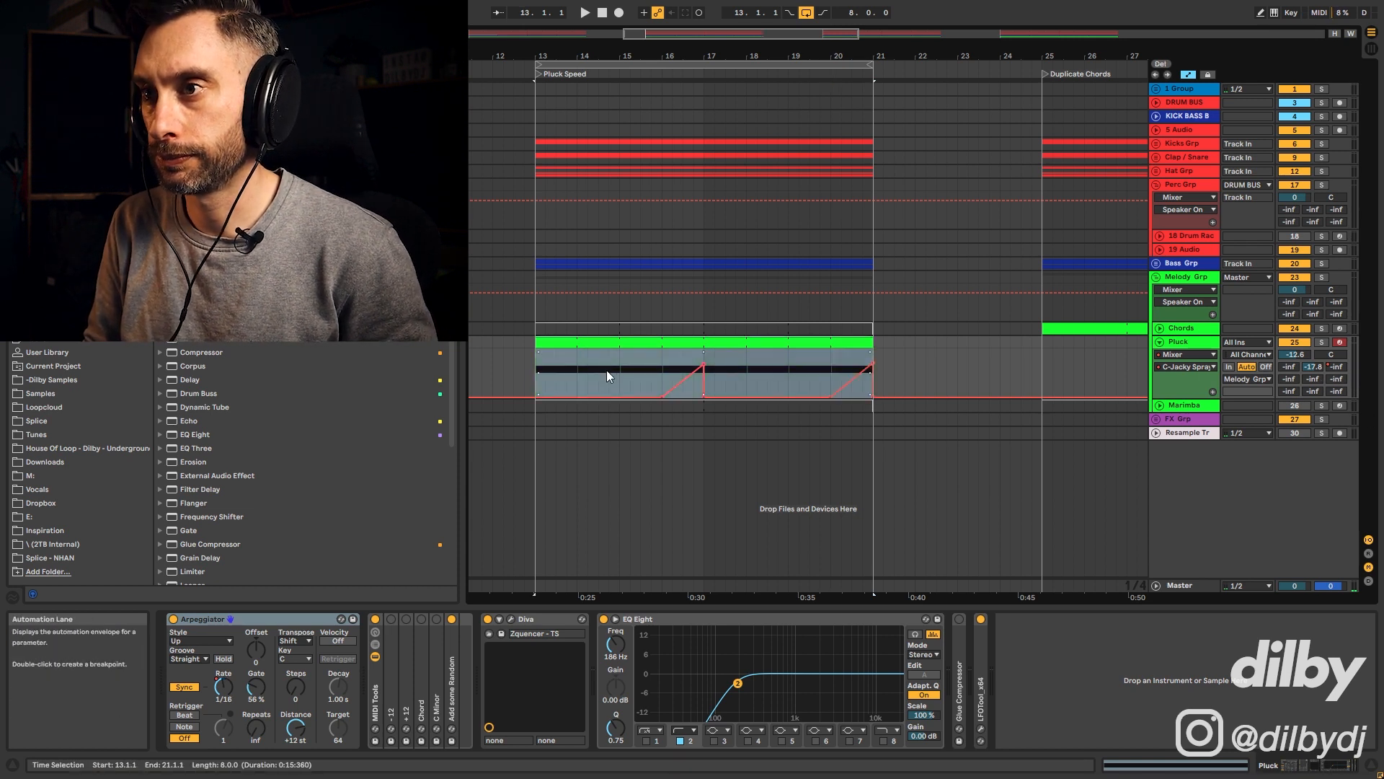
{"action": "key", "text": "space"}
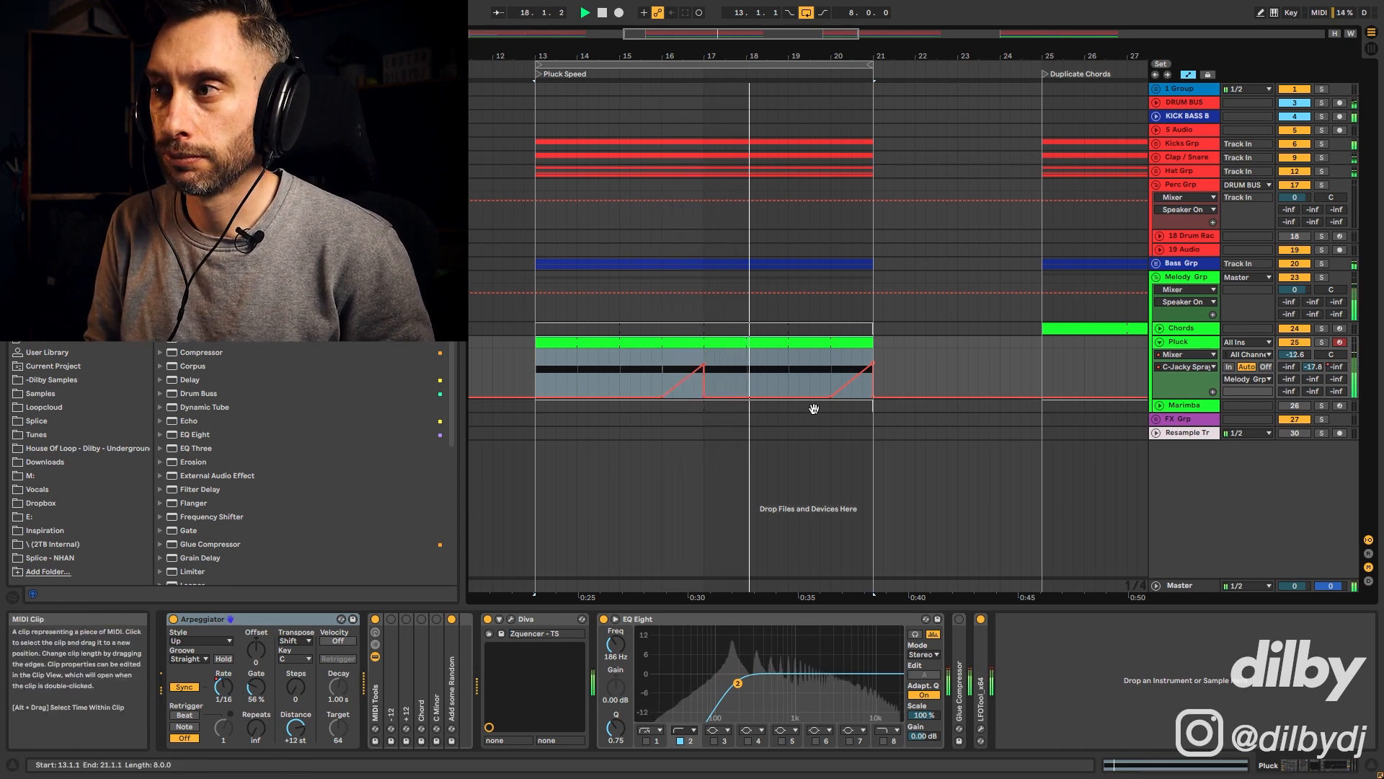
{"action": "left_click", "coordinate": [814, 371]}
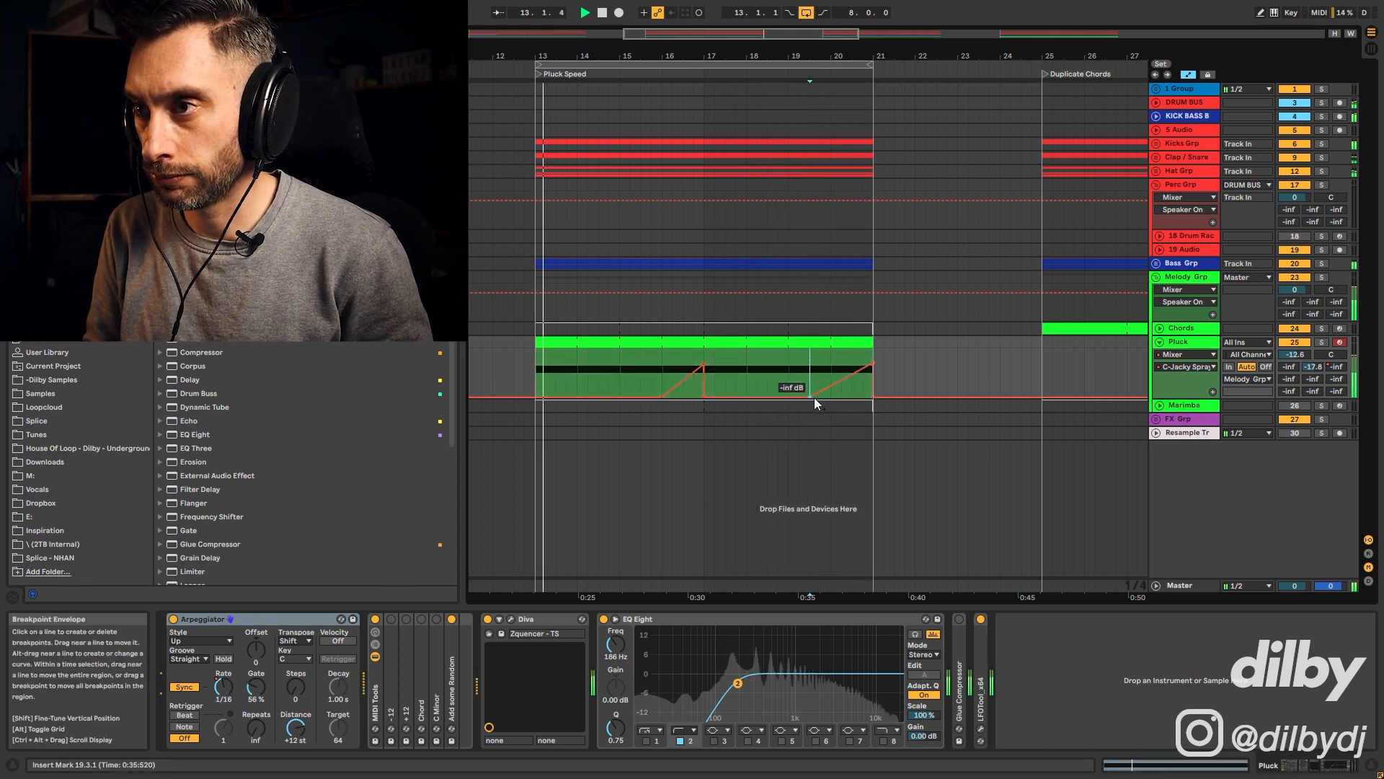
- Unfold the Kicks group and deactivate the Kick clip portions from bar 16 to 17 and bar 20 to 21
{"action": "left_click", "coordinate": [1157, 143]}
{"action": "left_click_drag", "start_coordinate": [662, 208], "coordinate": [705, 197]}
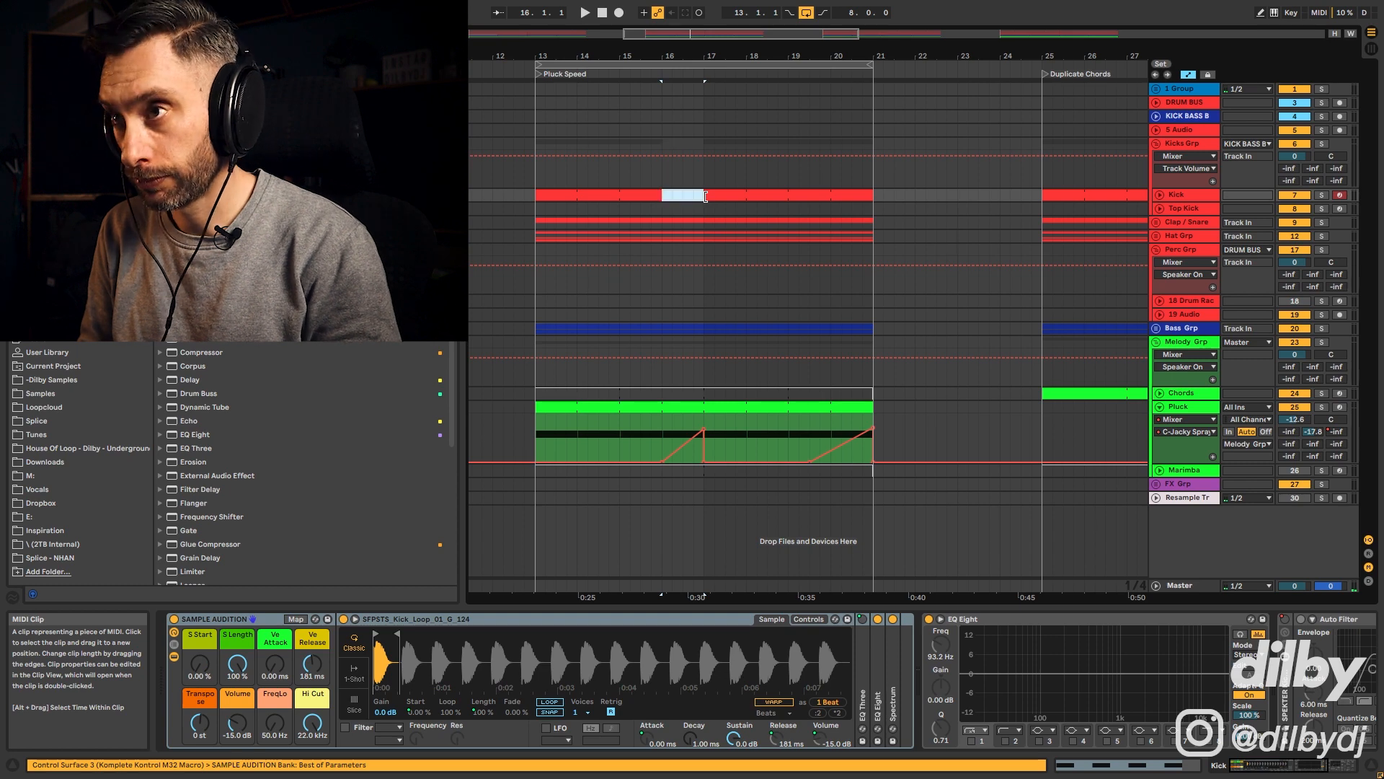
{"action": "left_click_drag", "start_coordinate": [831, 195], "coordinate": [868, 197]}
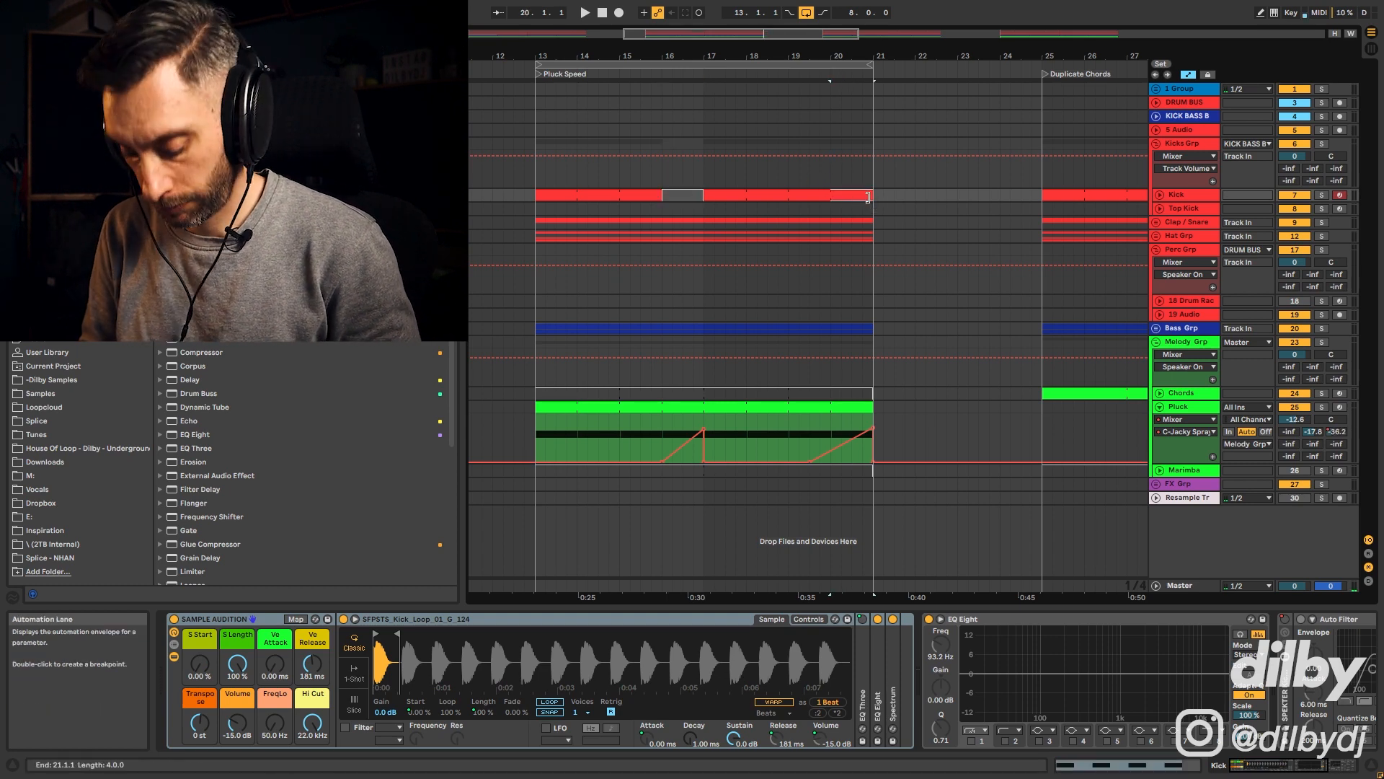
{"action": "key", "text": "0"}
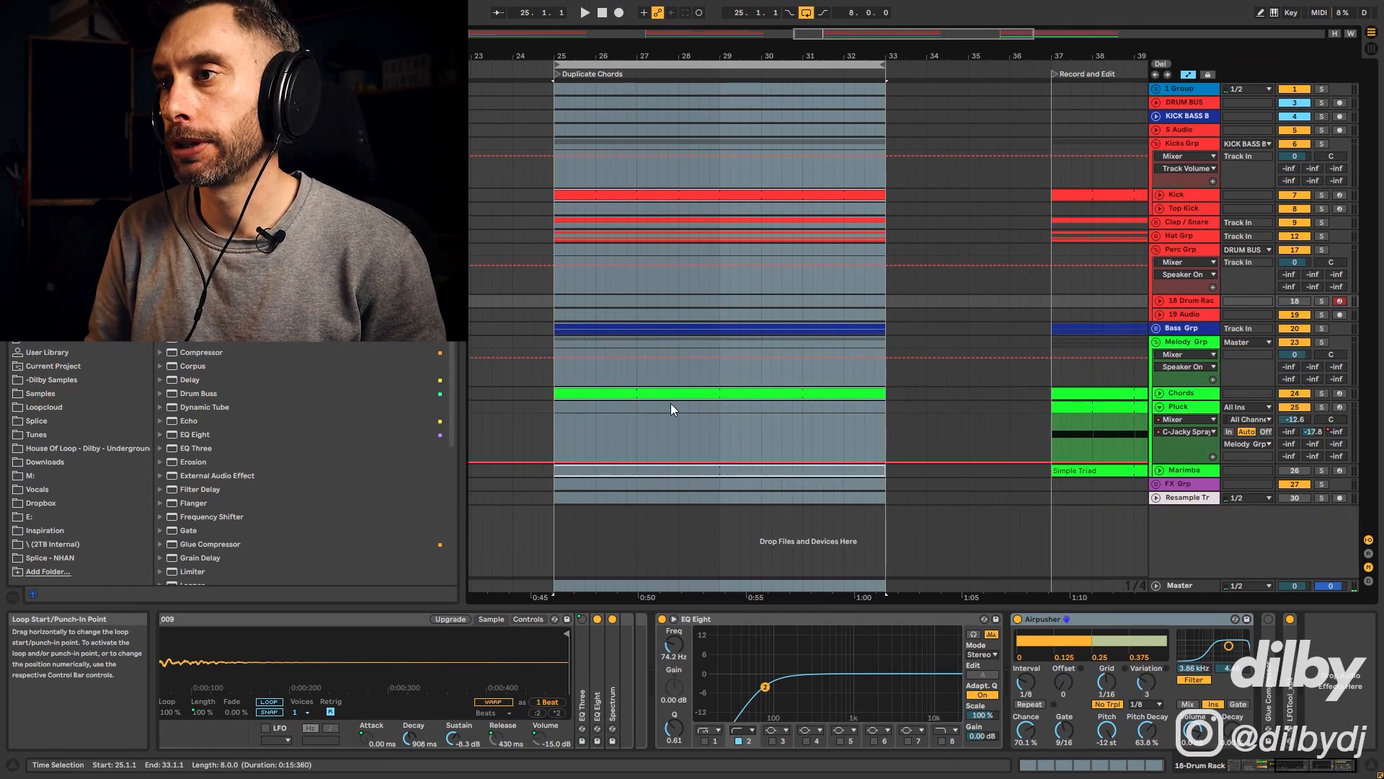
- Play the Chords clip soloed in the Duplicate Chords section and open its notes for viewing
{"action": "left_click", "coordinate": [661, 390]}
{"action": "left_click", "coordinate": [661, 391]}
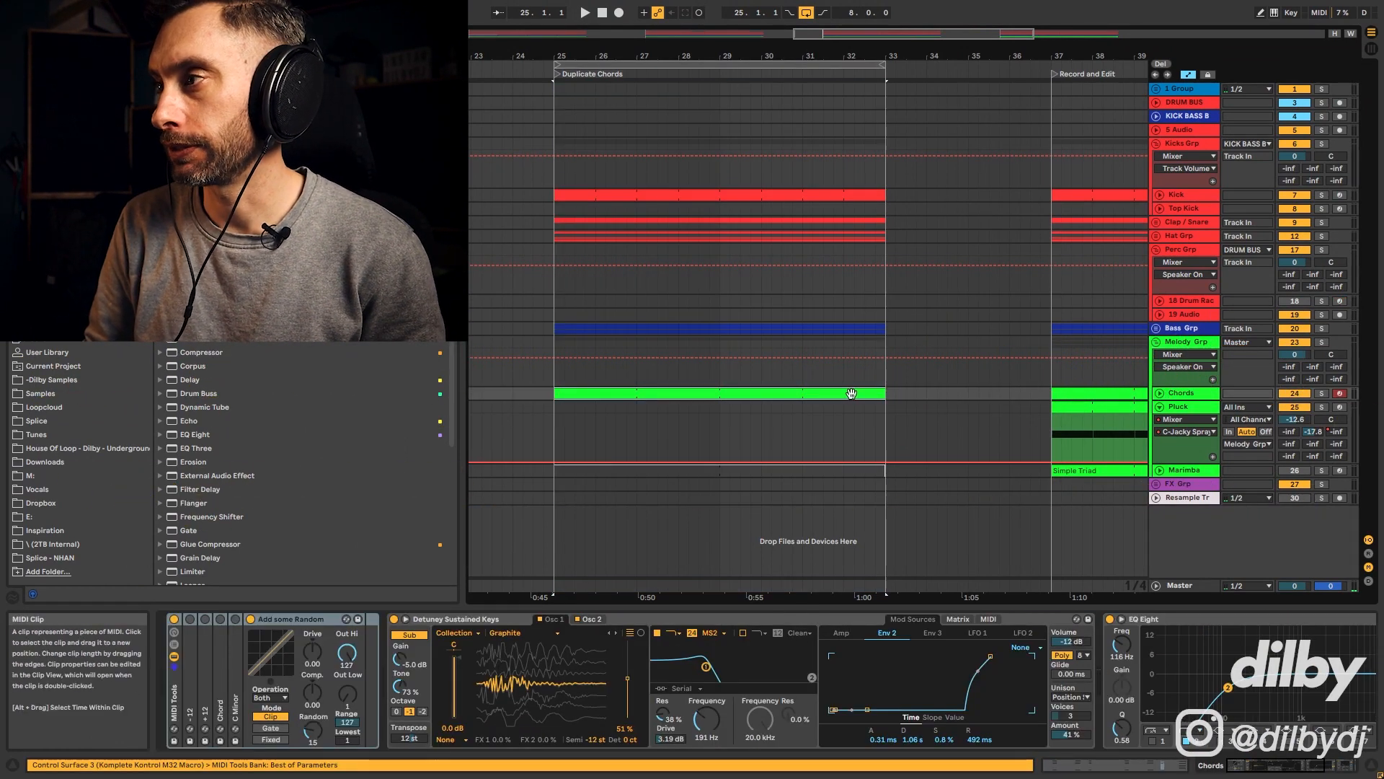
{"action": "key", "text": "space"}
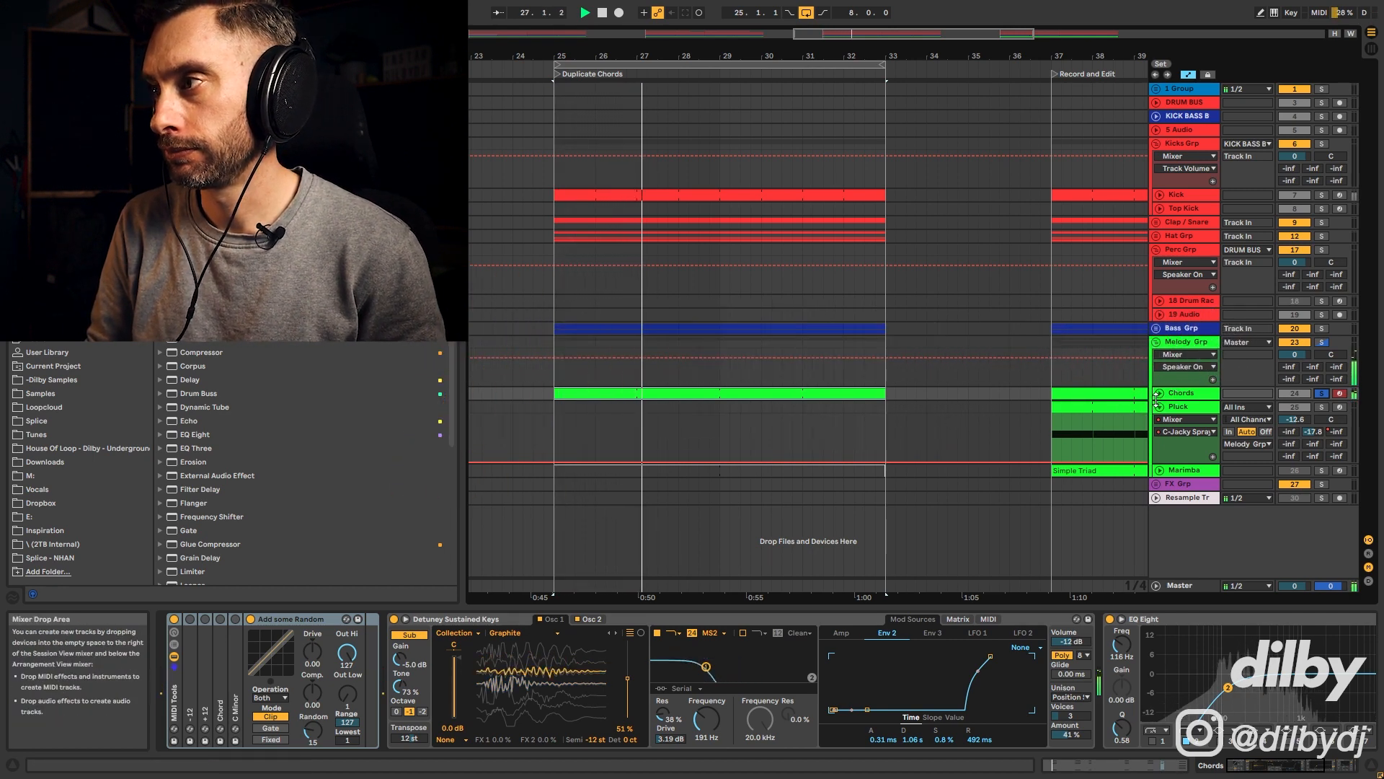
{"action": "double_click", "coordinate": [746, 391]}
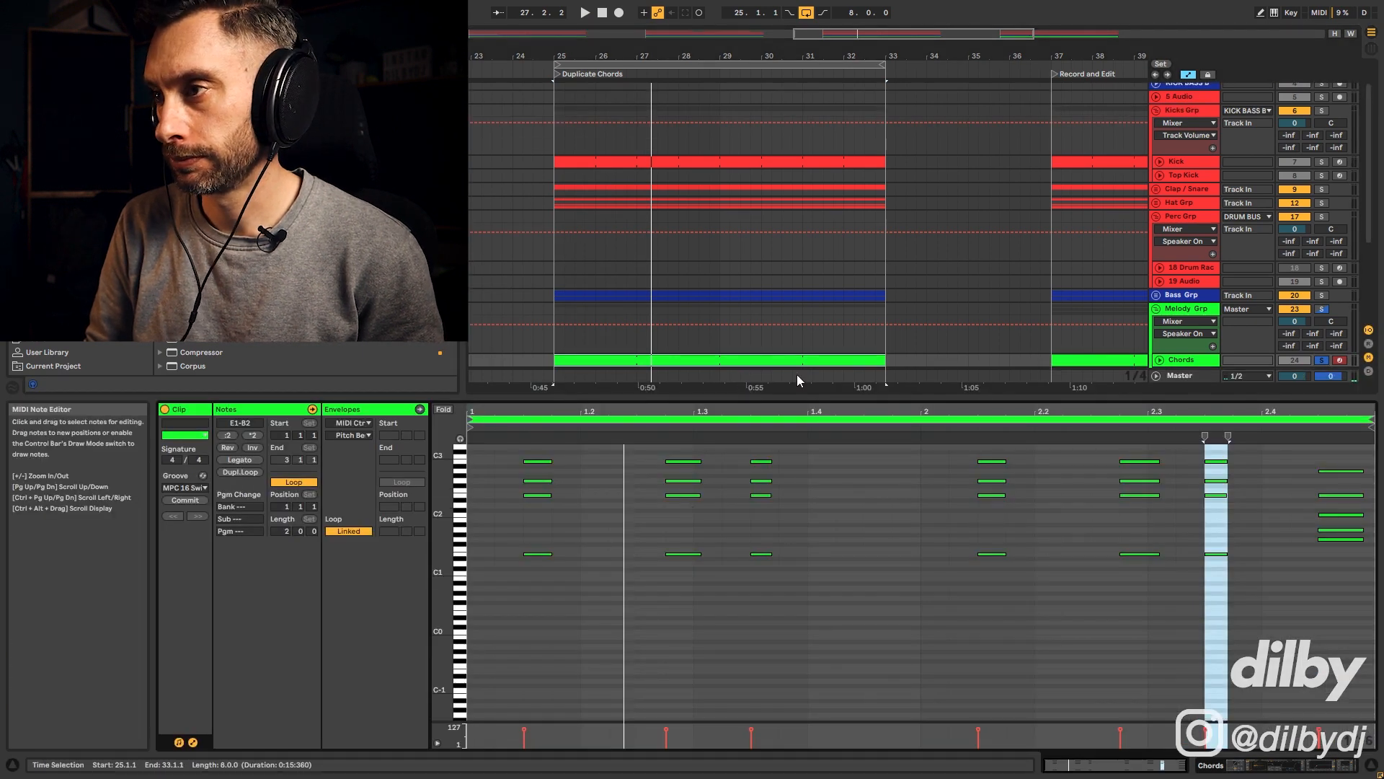
- Copy the Chords clip onto the Pluck track from bar 25 to 33, solo Pluck alongside Chords and play both
{"action": "scroll", "coordinate": [772, 289], "scroll_direction": "down", "scroll_amount": 3}
{"action": "left_click_drag", "start_coordinate": [748, 243], "coordinate": [751, 276]}
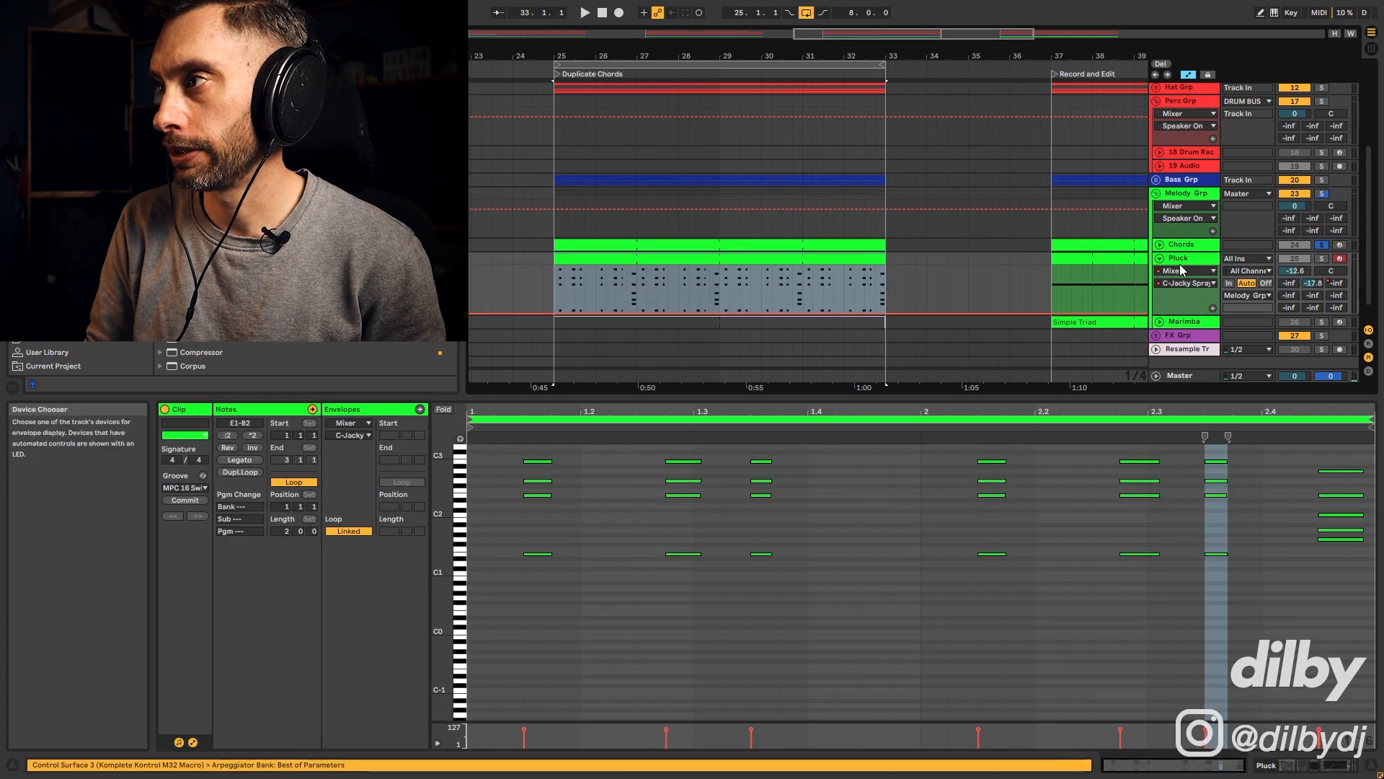
{"action": "key", "text": "space"}
{"action": "left_click", "coordinate": [1323, 259]}
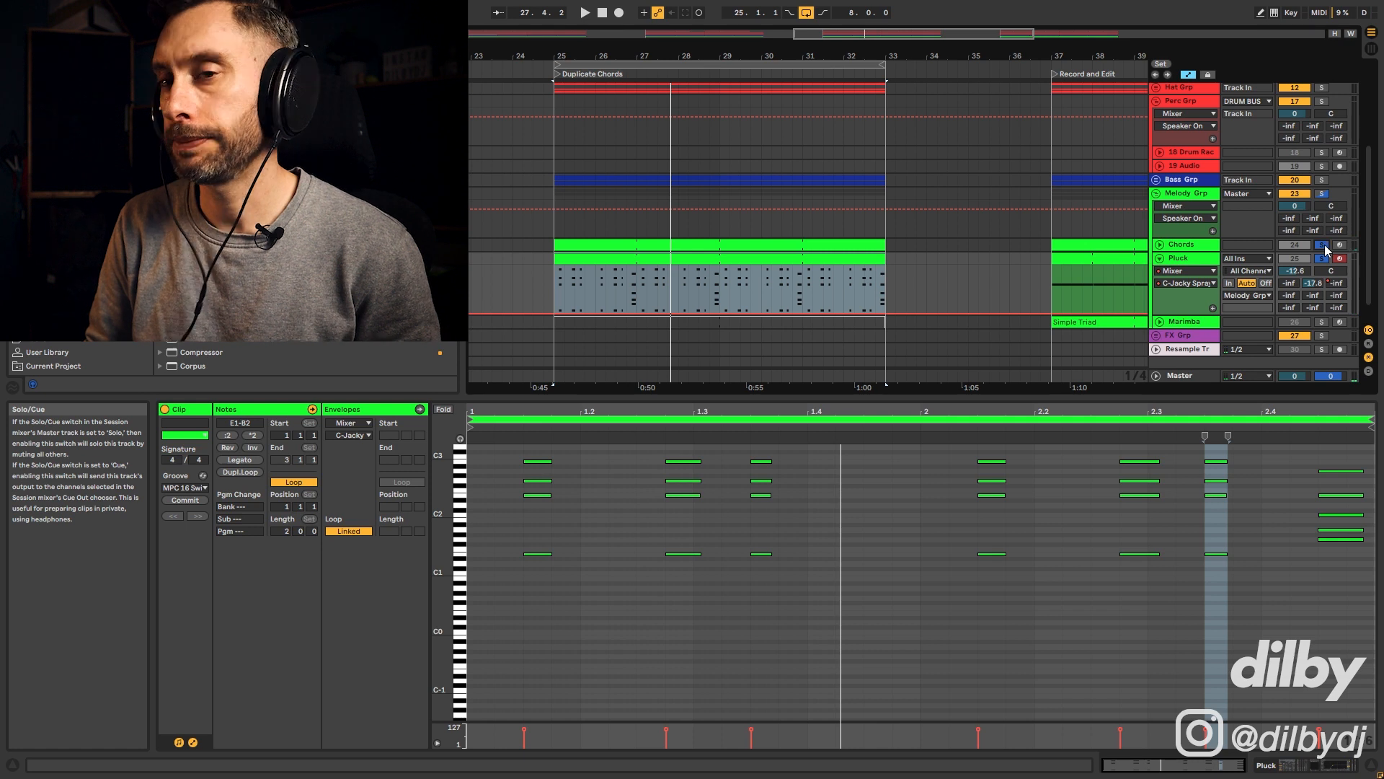
{"action": "key", "text": "space"}
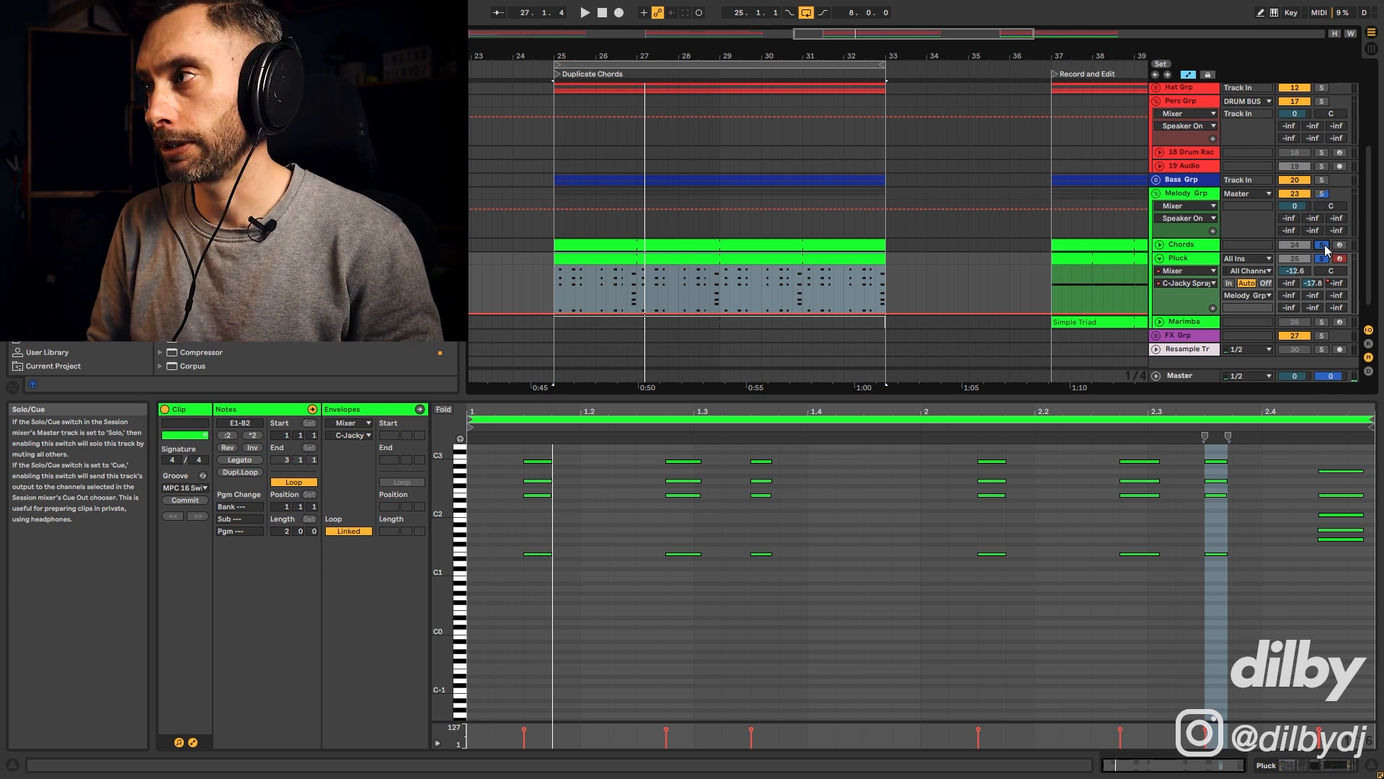
- Play the section, transpose all notes in the Pluck clip up one octave, and play it again
{"action": "key", "text": "space"}
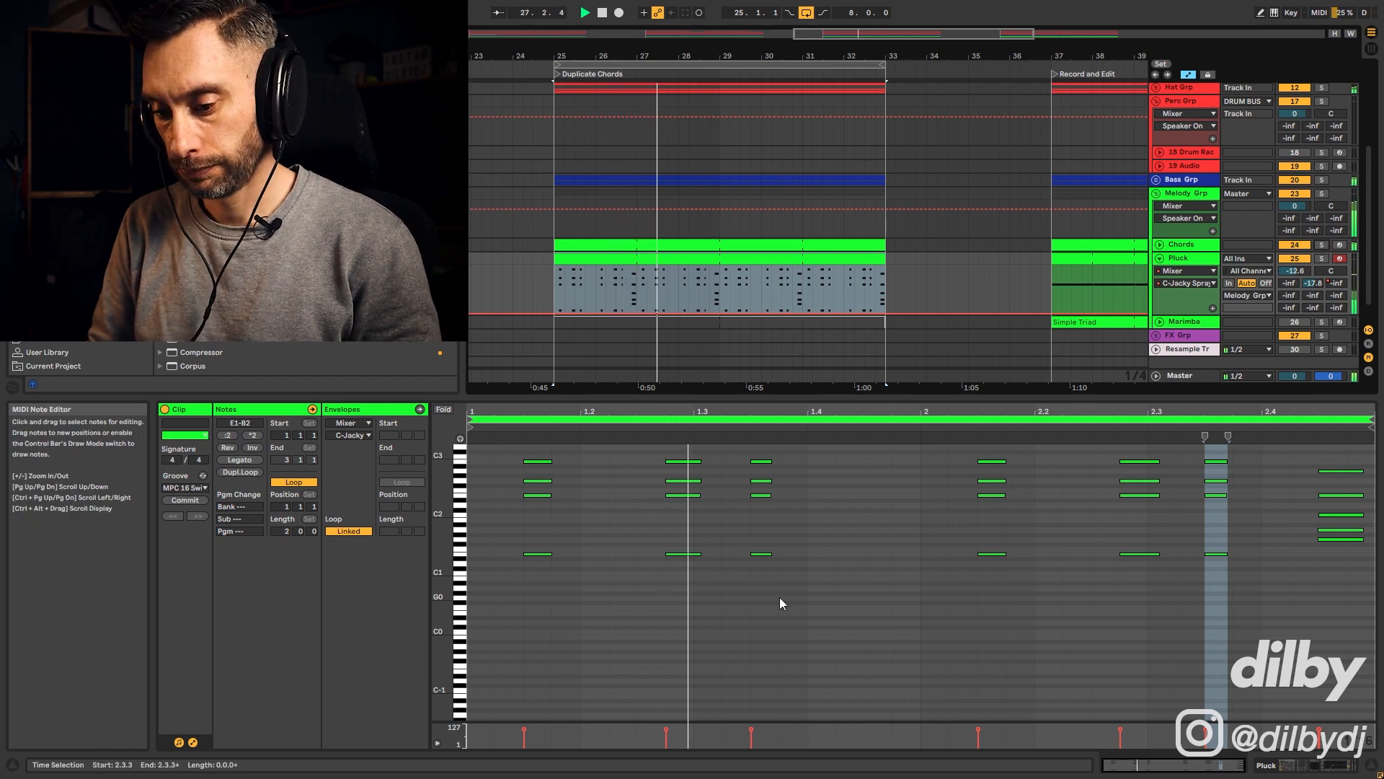
{"action": "left_click", "coordinate": [880, 547]}
{"action": "key", "text": "space"}
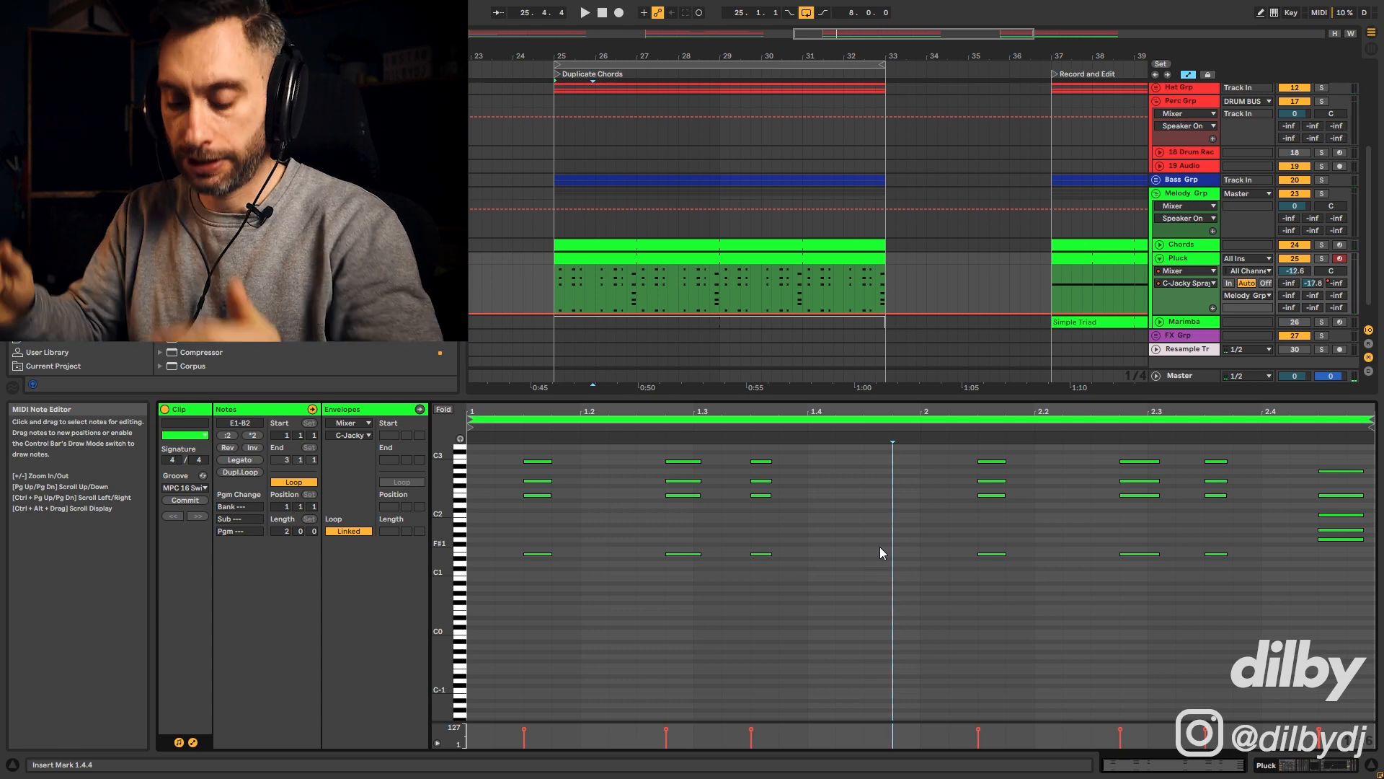
{"action": "key", "text": "ctrl+a"}
{"action": "key", "text": "shift+Up"}
{"action": "key", "text": "space"}
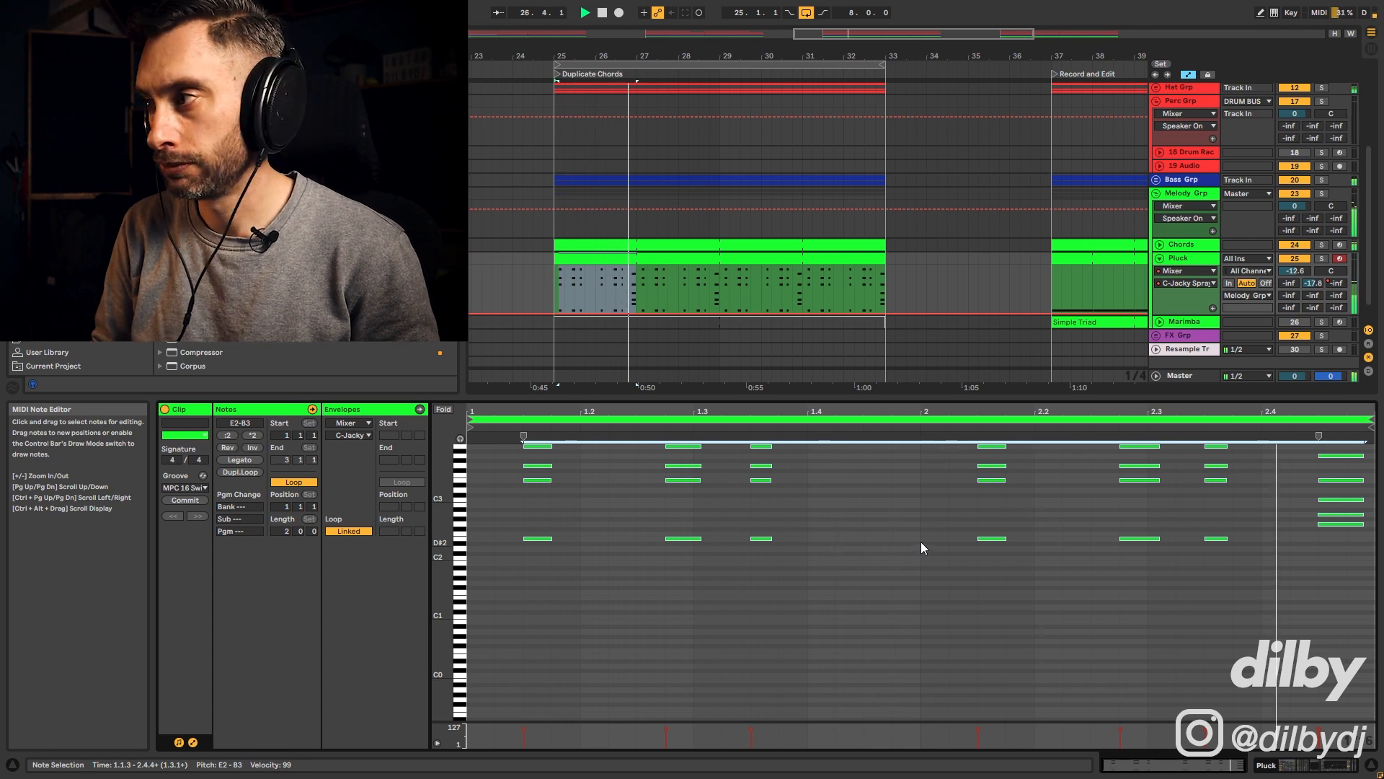
- Set the Pluck track's Arpeggiator style to Random and play the Duplicate Chords section
{"action": "double_click", "coordinate": [1201, 257]}
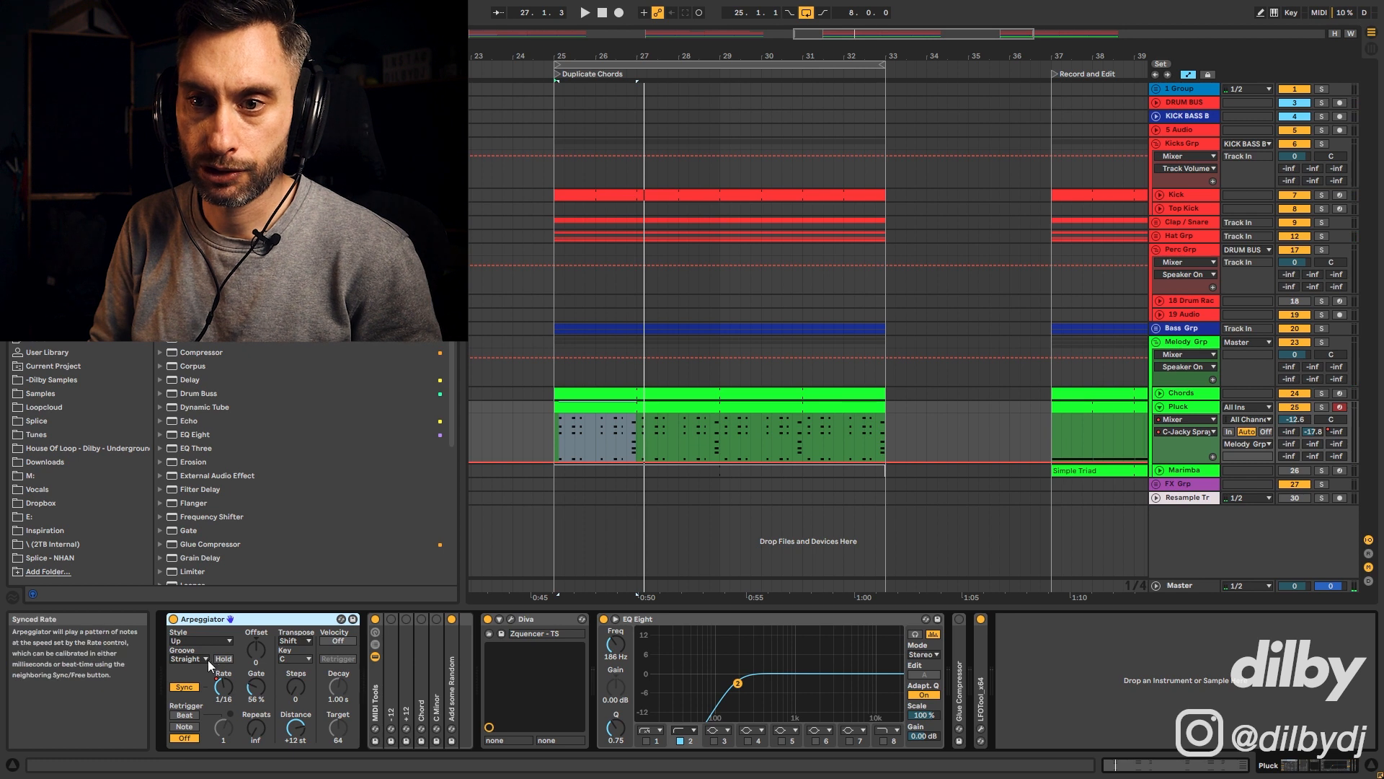
{"action": "left_click", "coordinate": [201, 641]}
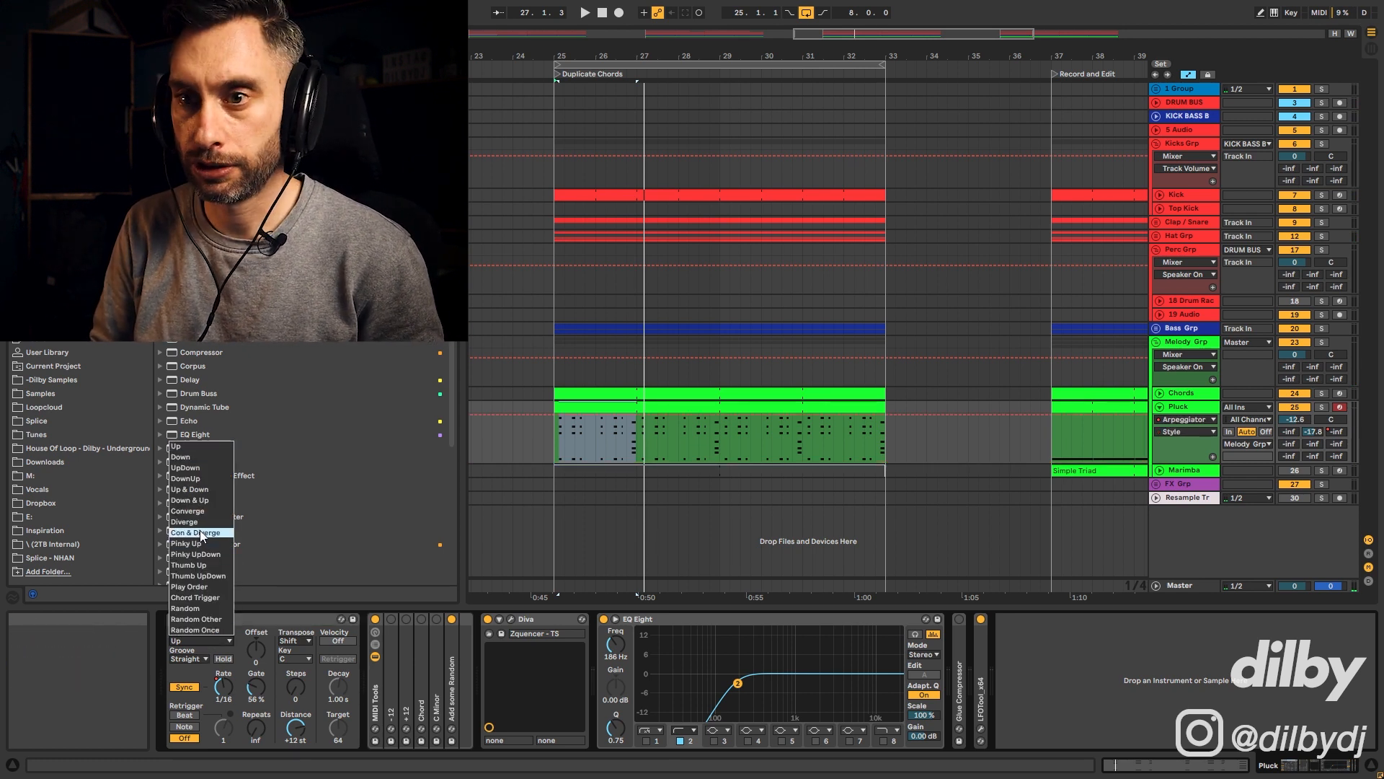
{"action": "left_click", "coordinate": [194, 609]}
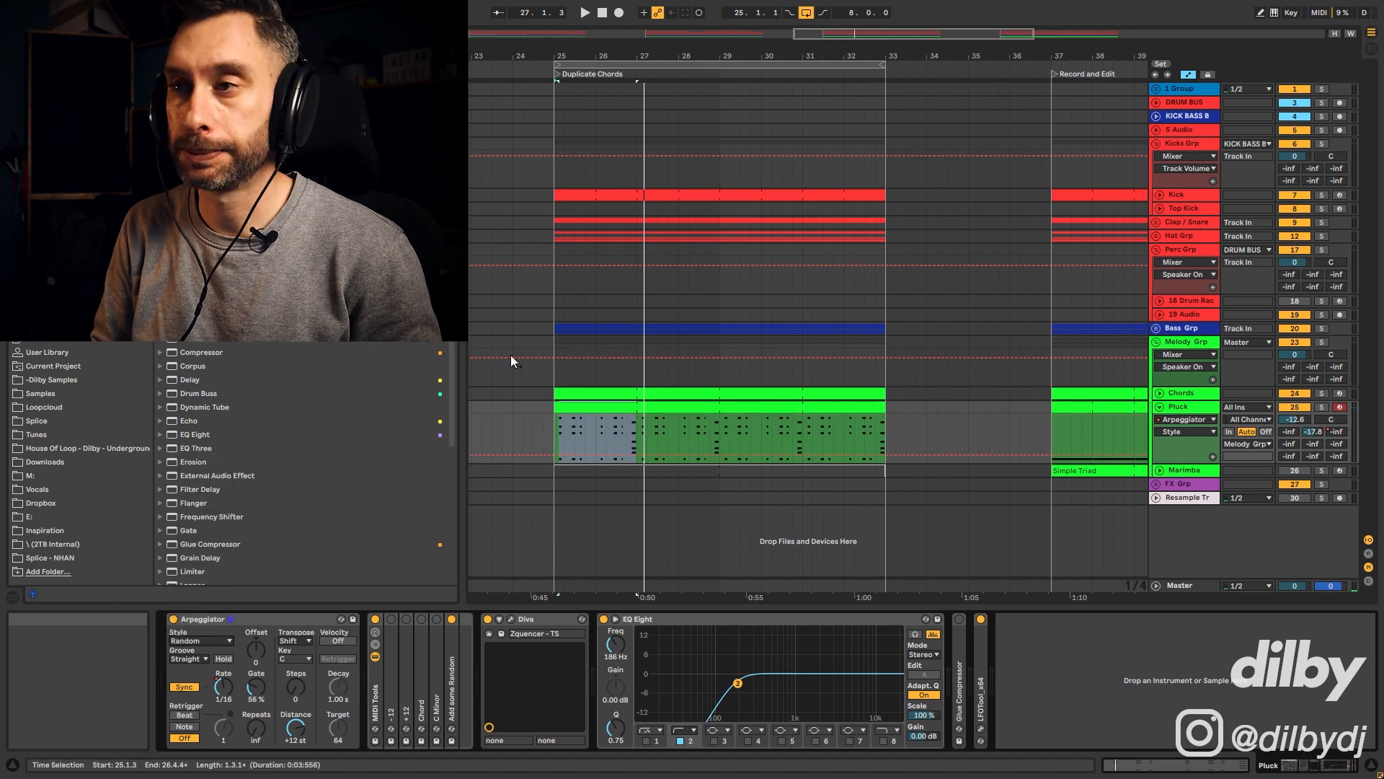
{"action": "key", "text": "space"}
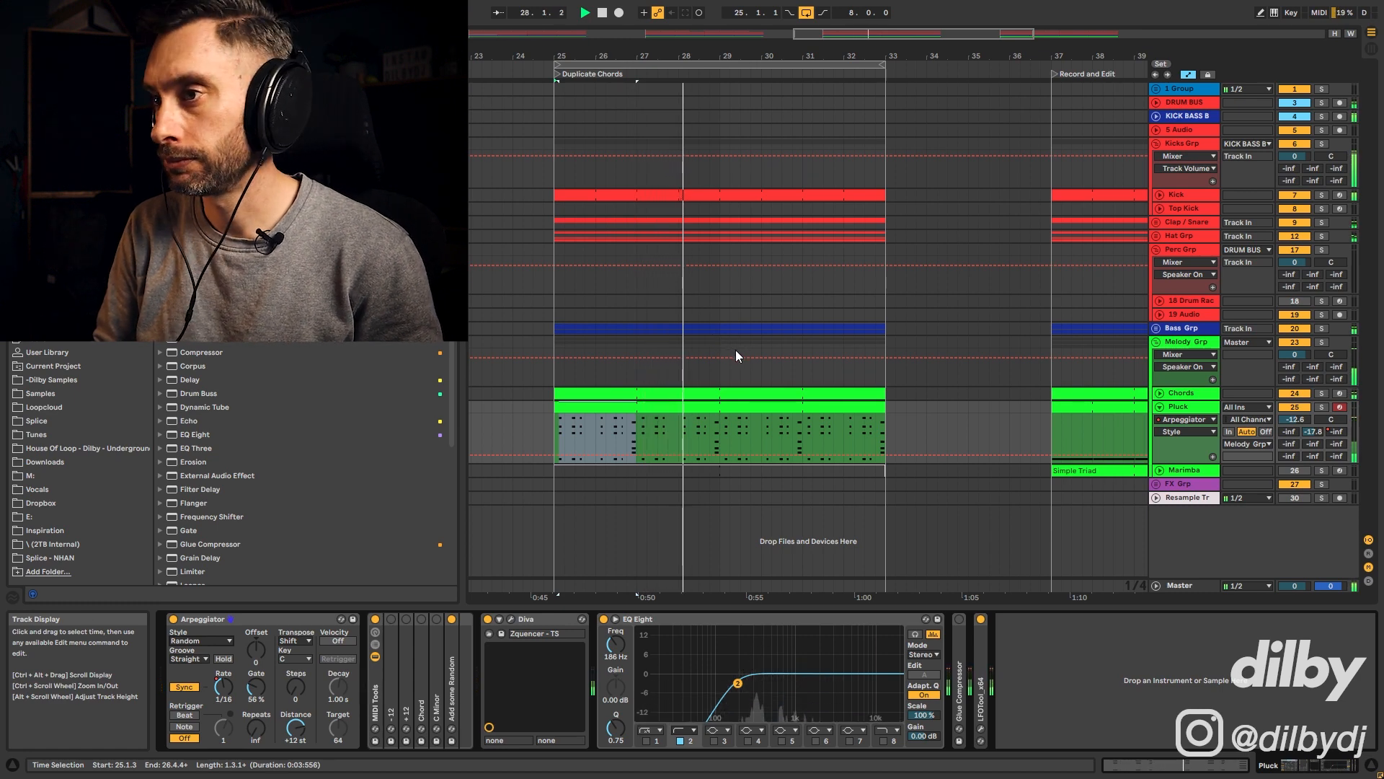
{"action": "key", "text": "space"}
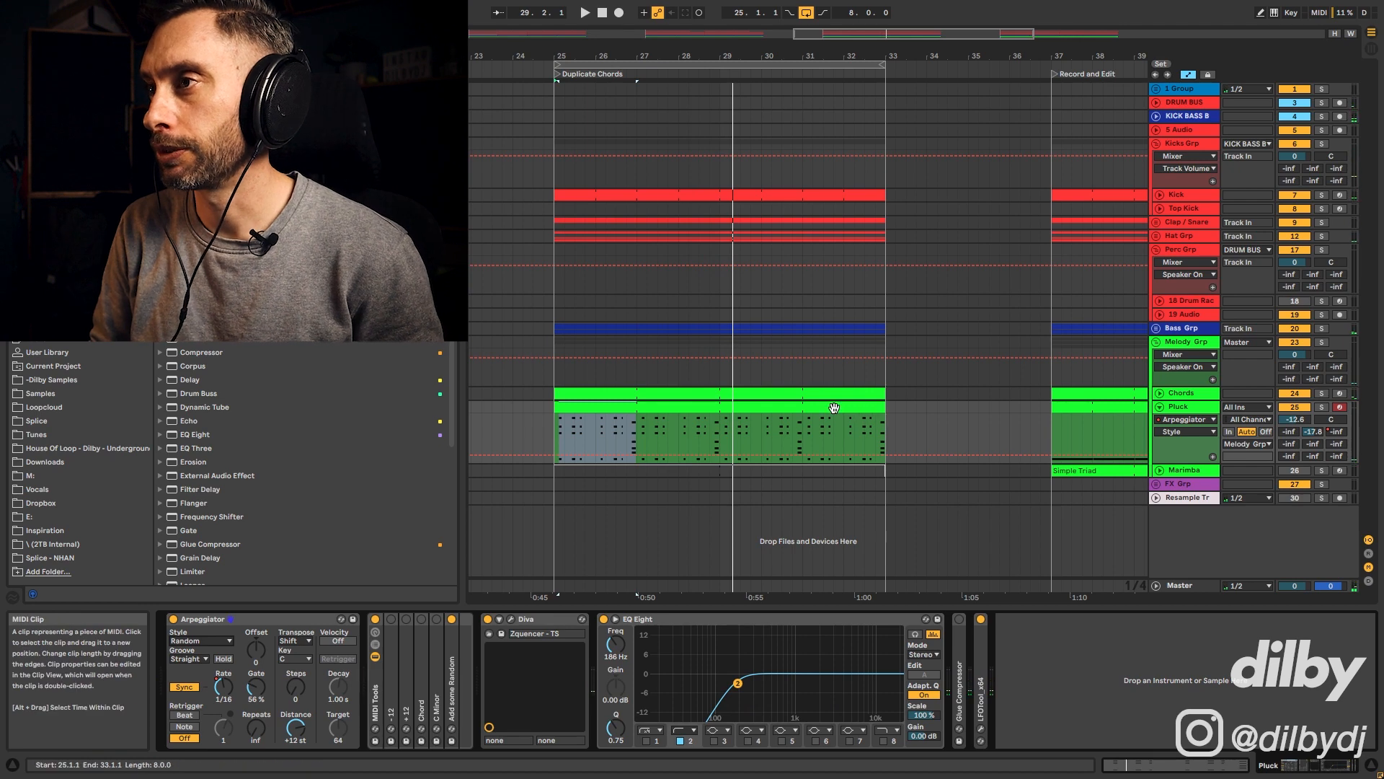
- Open the Pluck clip's notes and try its start marker at 2.4.4 and at 1.1.2 during playback
{"action": "double_click", "coordinate": [866, 407]}
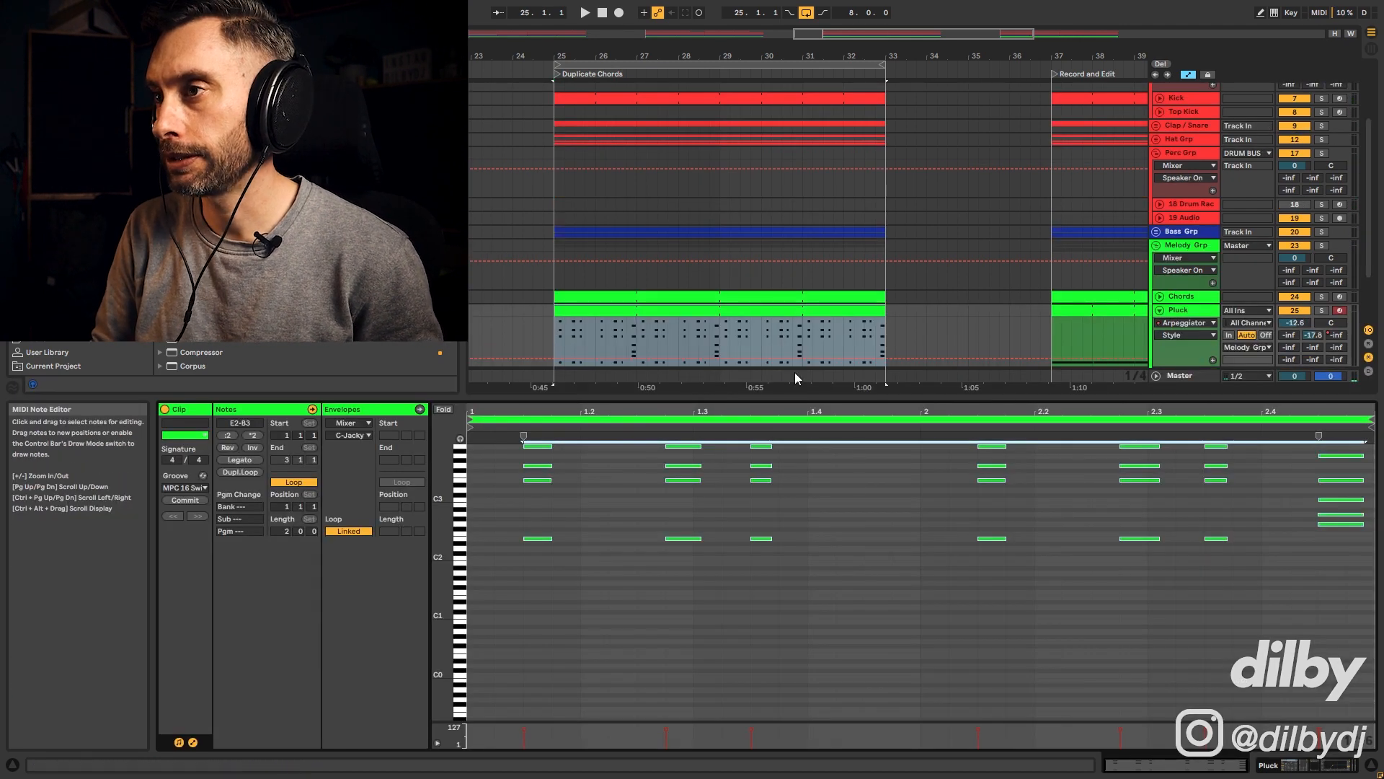
{"action": "left_click", "coordinate": [724, 558]}
{"action": "left_click_drag", "start_coordinate": [711, 564], "coordinate": [671, 445]}
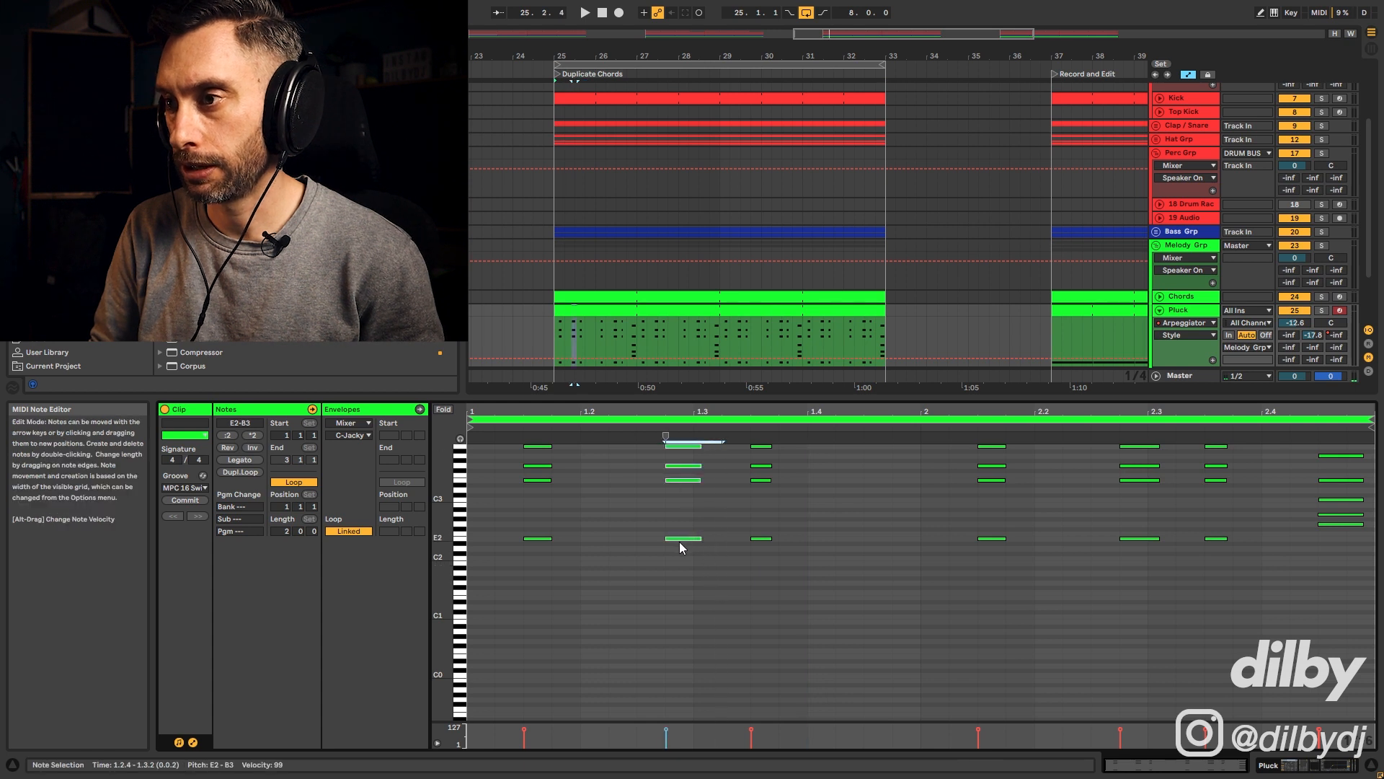
{"action": "left_click_drag", "start_coordinate": [705, 543], "coordinate": [667, 543]}
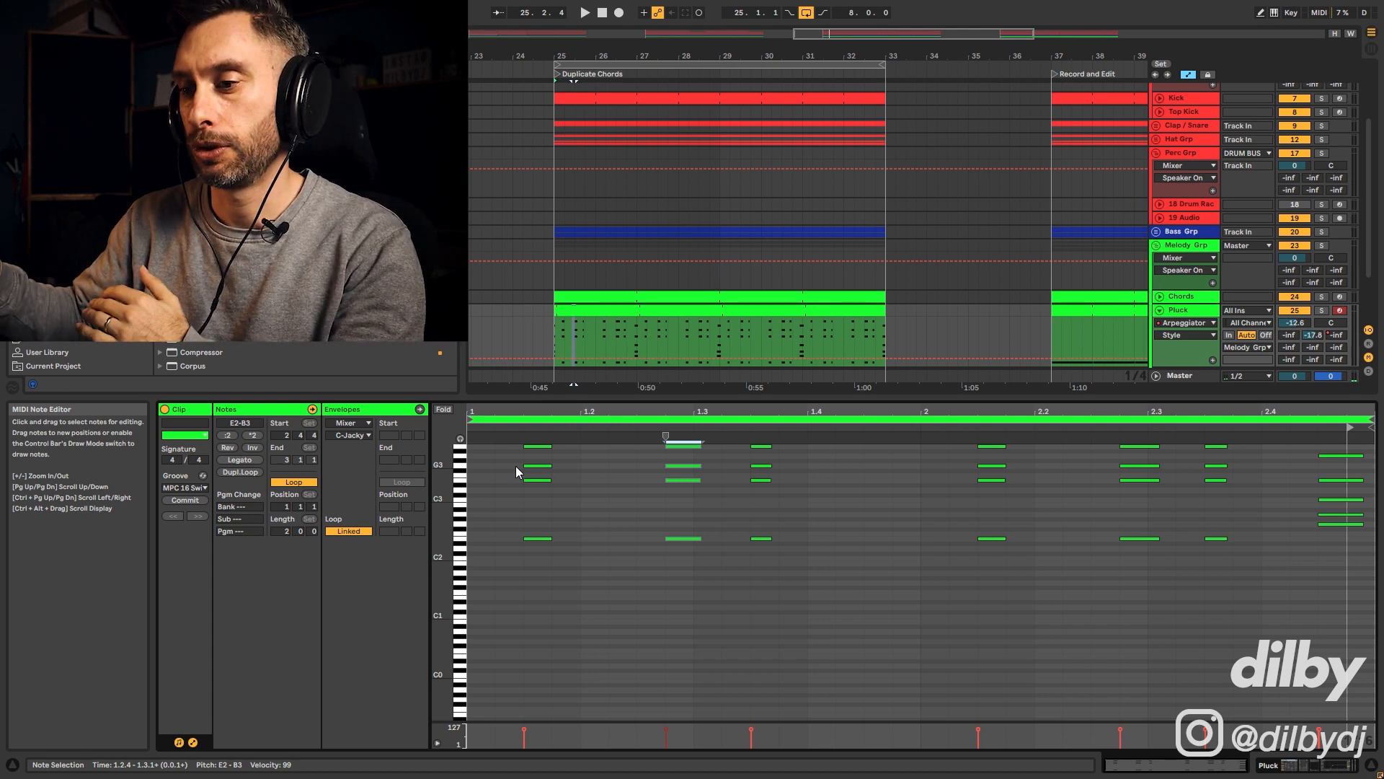
{"action": "key", "text": "space"}
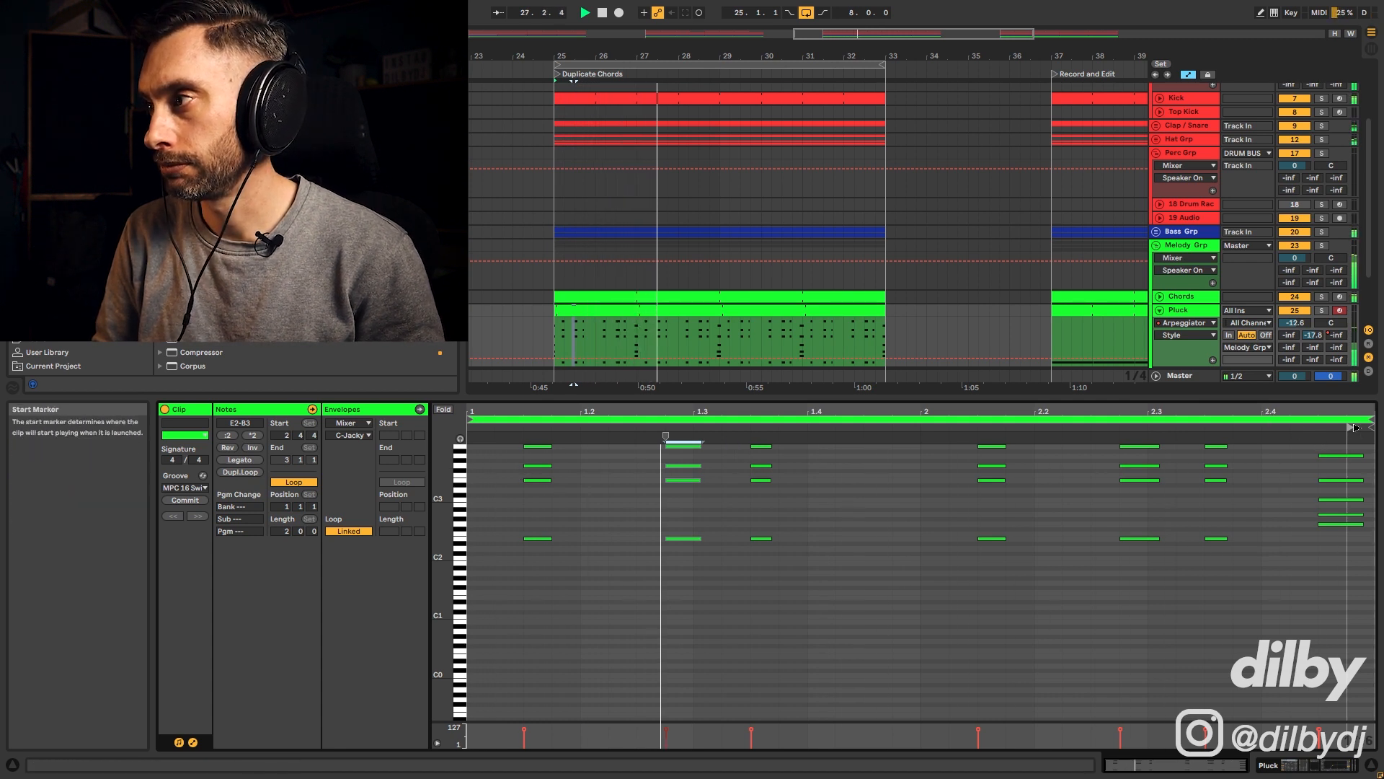
{"action": "left_click_drag", "start_coordinate": [1354, 426], "coordinate": [1328, 426]}
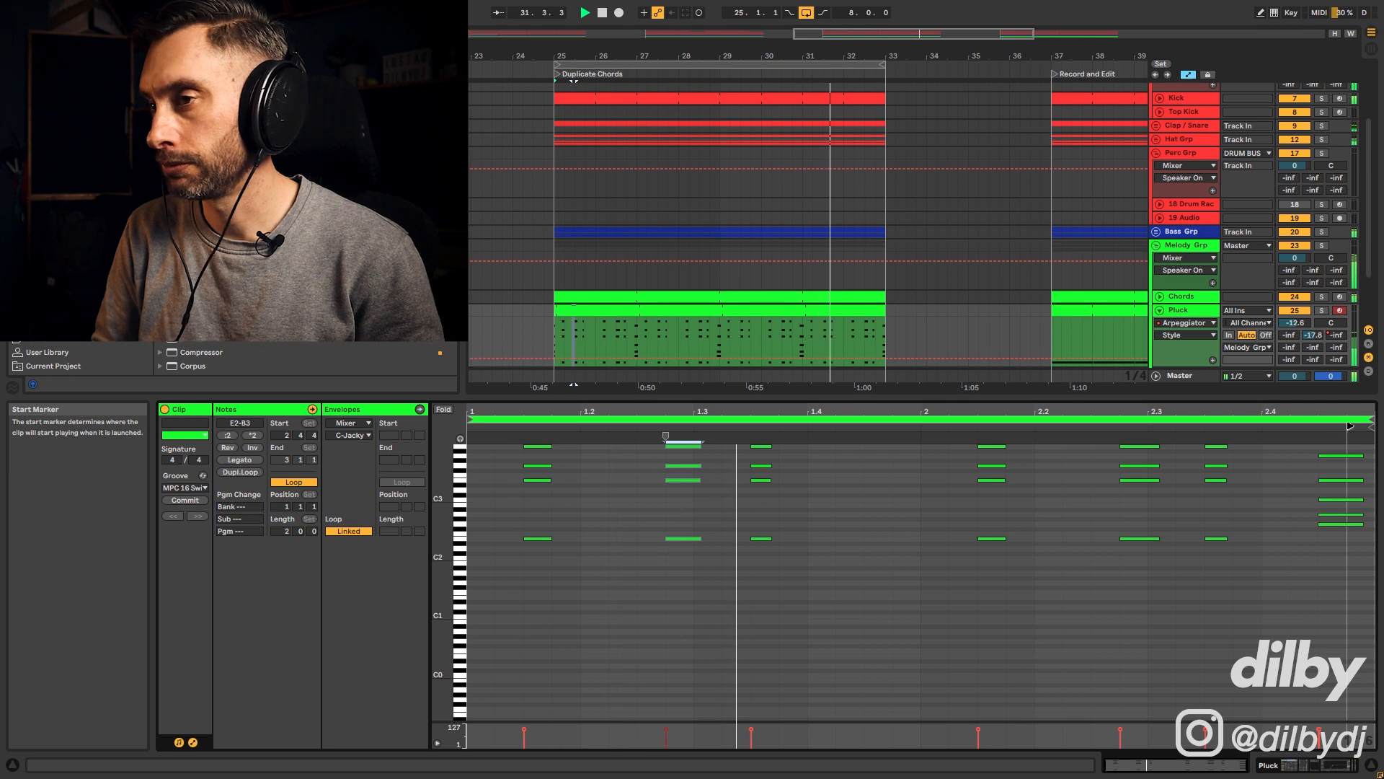
{"action": "left_click_drag", "start_coordinate": [1328, 427], "coordinate": [498, 430]}
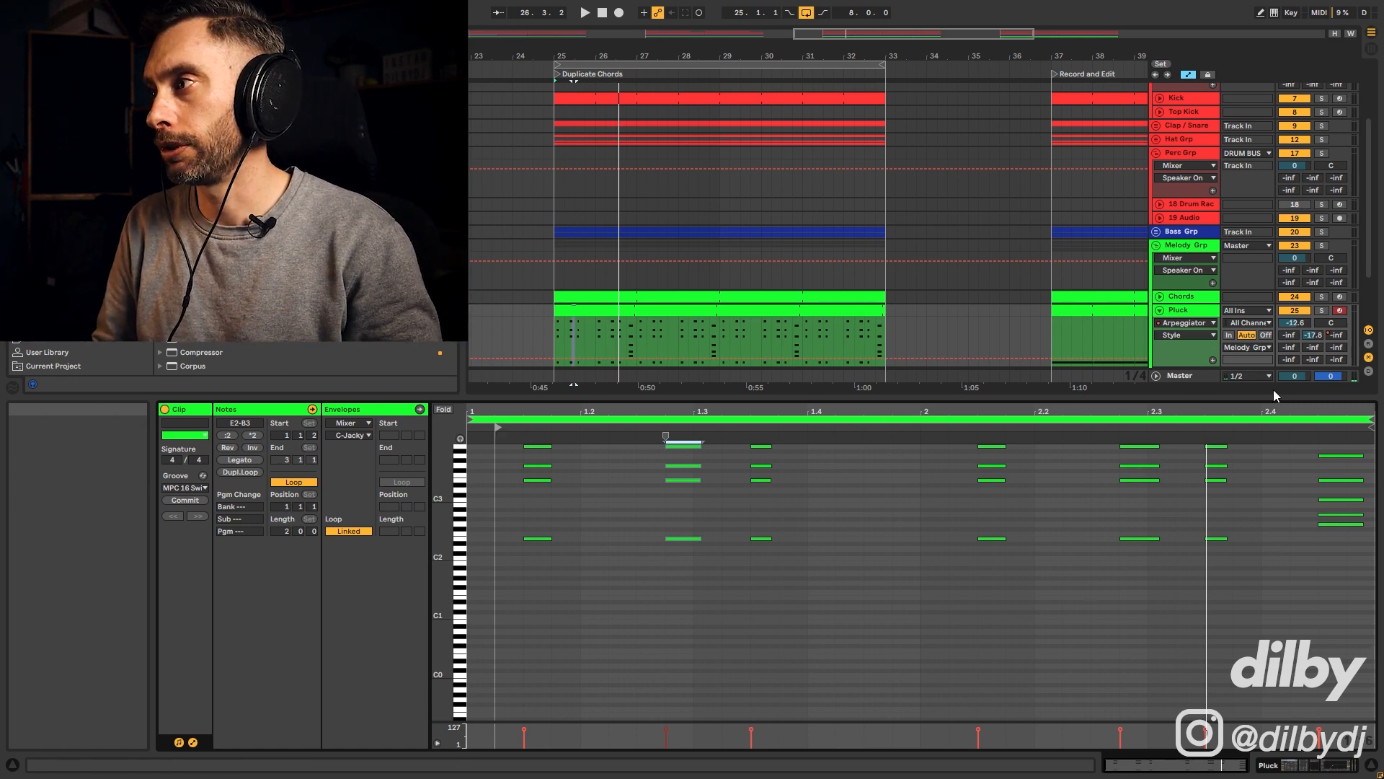
- Deactivate the Pluck clip's chords at 1.1.3, 2.1.3 and 2.2.4, and play the result
{"action": "left_click_drag", "start_coordinate": [794, 577], "coordinate": [755, 445]}
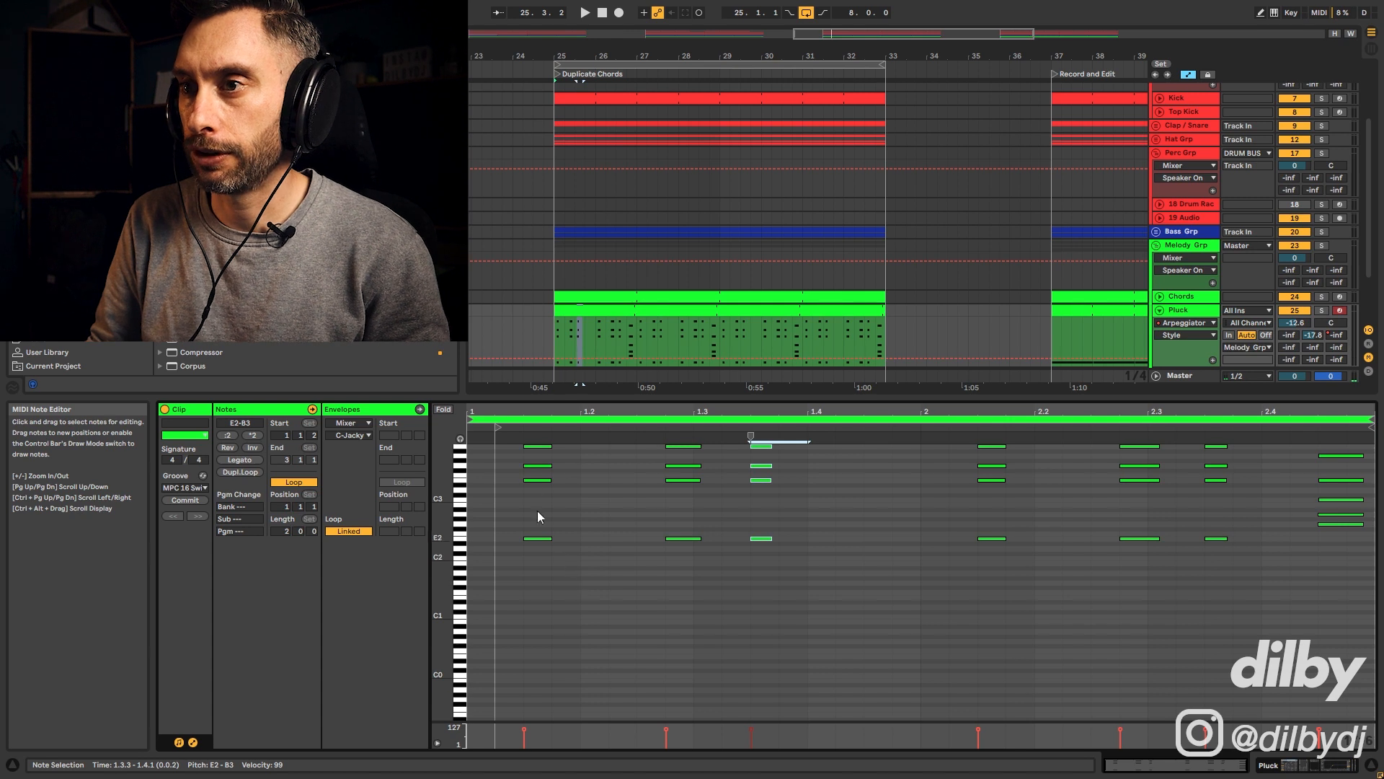
{"action": "left_click_drag", "start_coordinate": [587, 578], "coordinate": [506, 380]}
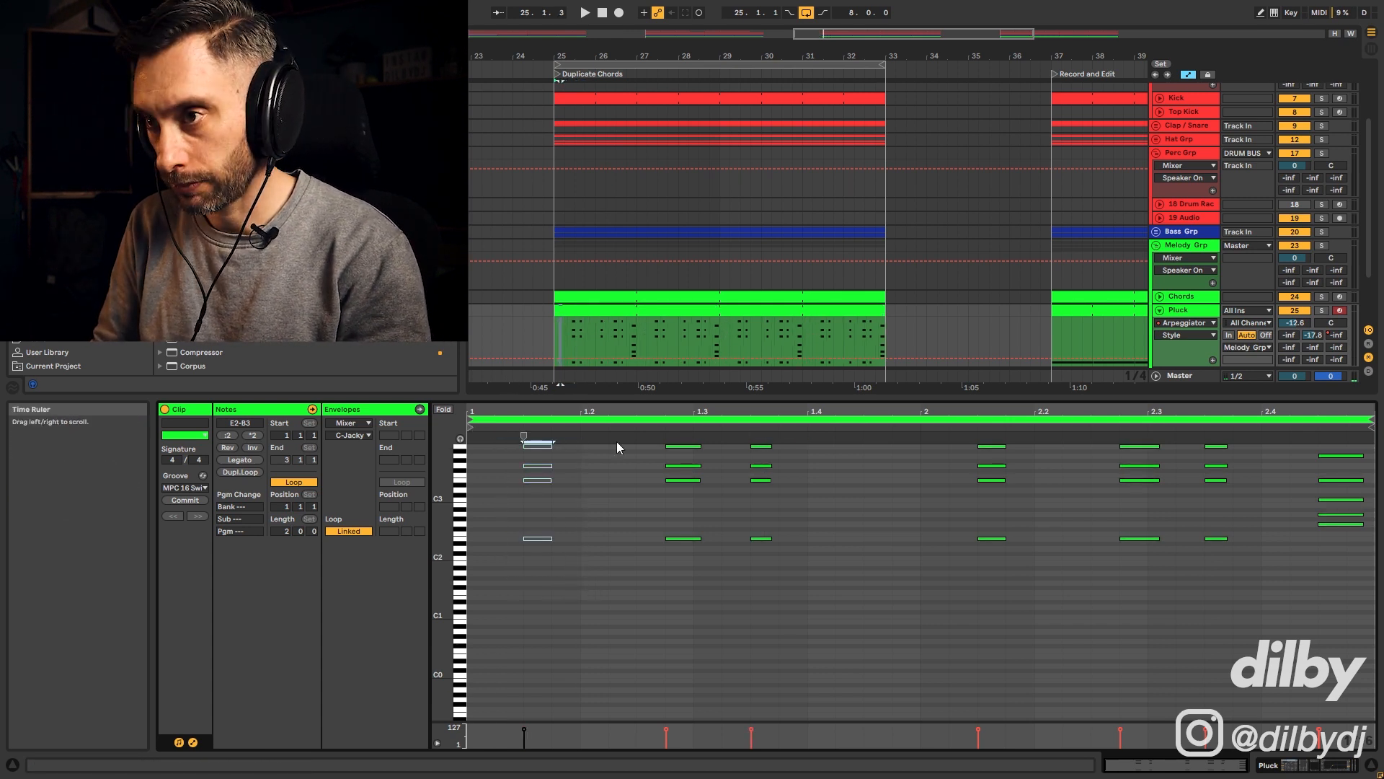
{"action": "left_click_drag", "start_coordinate": [1065, 591], "coordinate": [937, 434]}
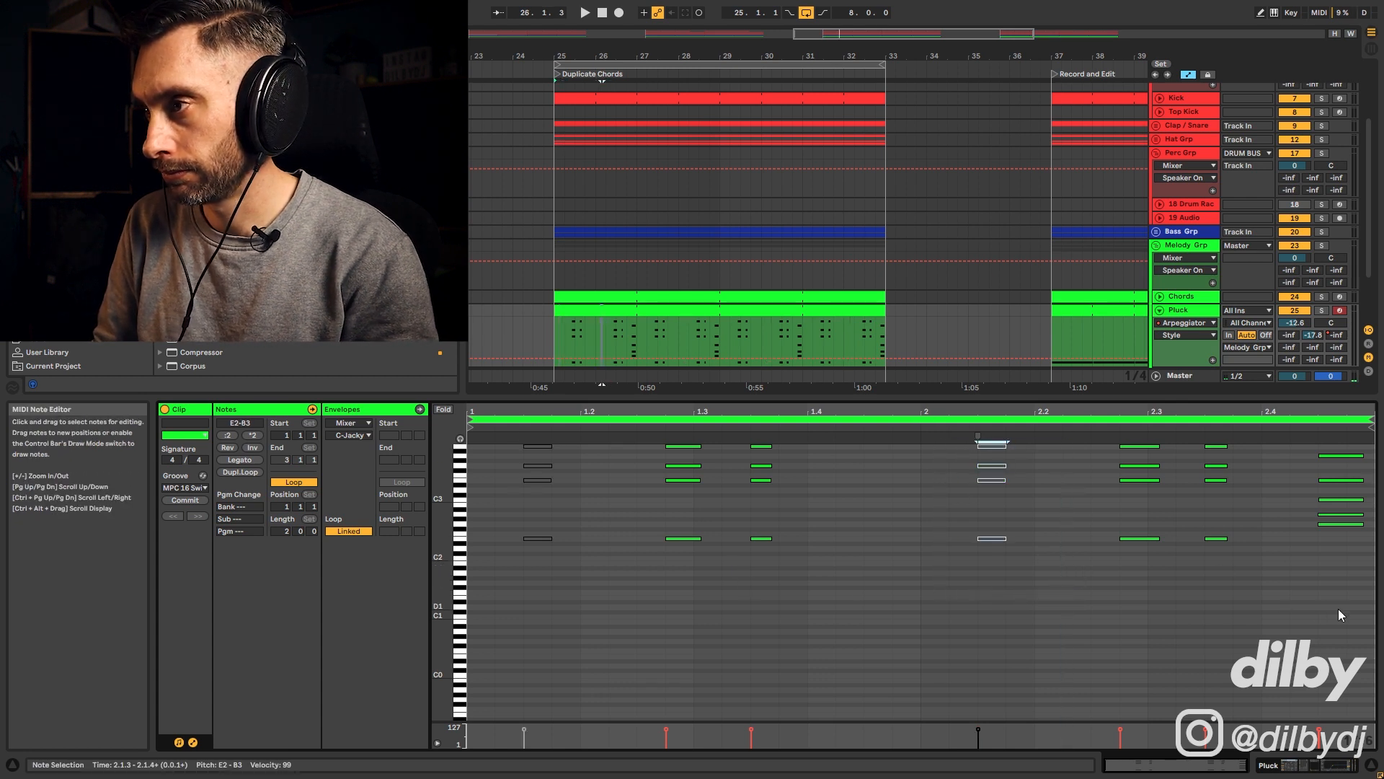
{"action": "left_click_drag", "start_coordinate": [1117, 456], "coordinate": [1108, 439]}
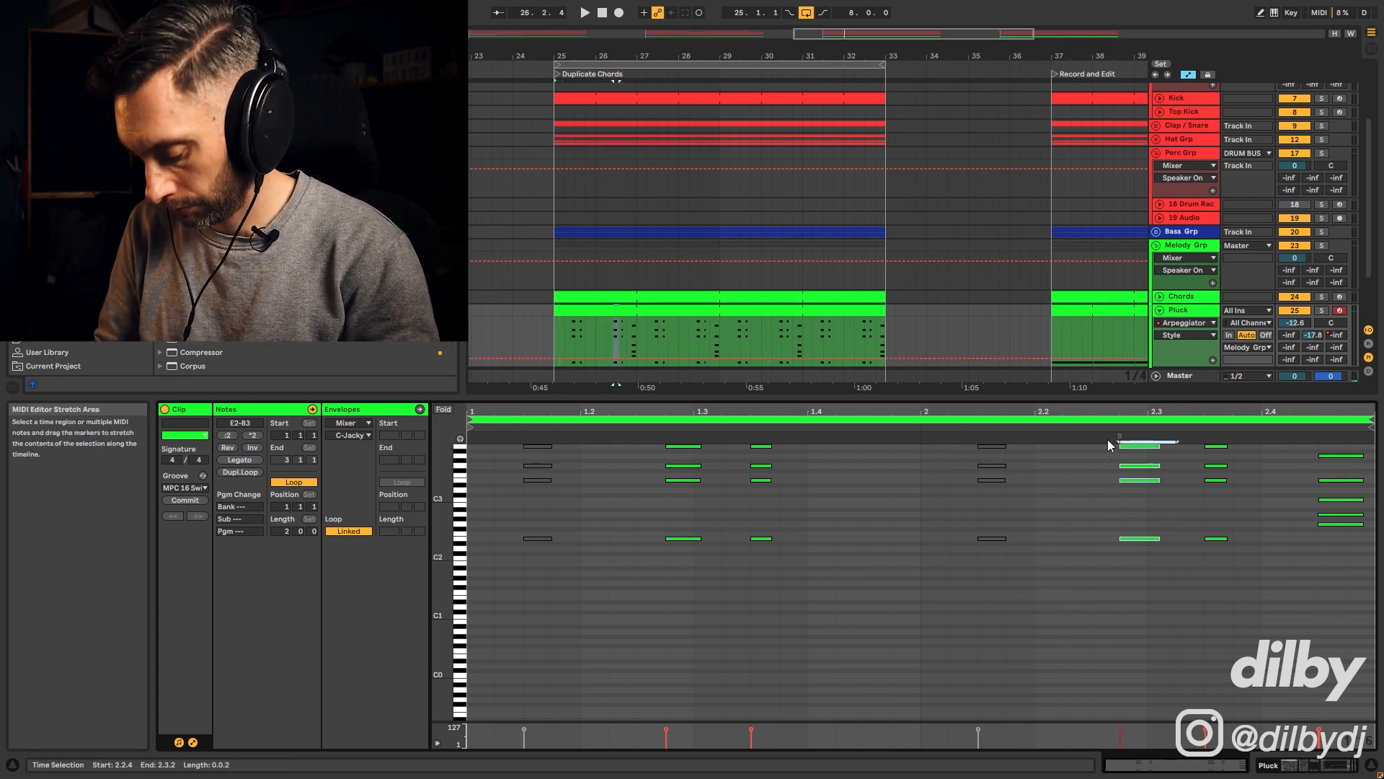
{"action": "key", "text": "space"}
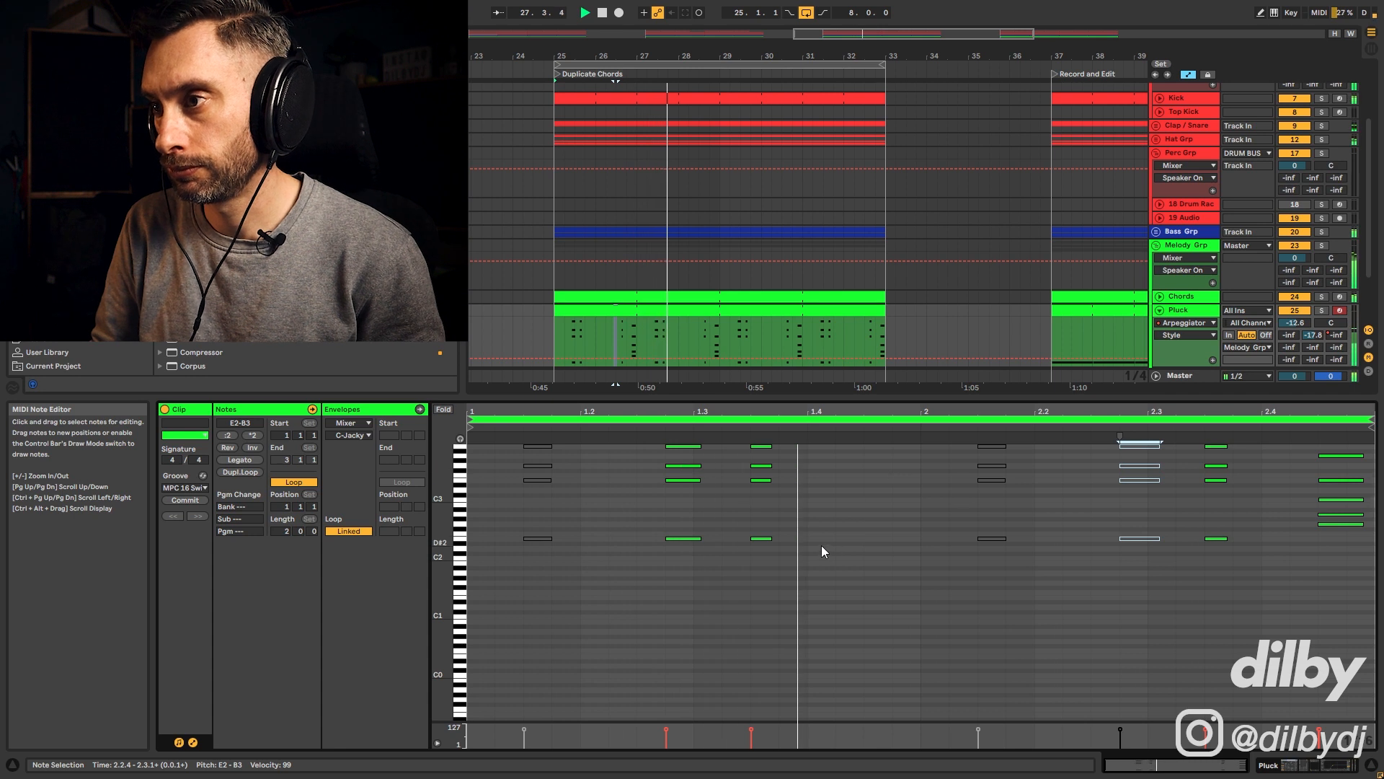
- Lengthen the Pluck clip's chord at 1.3.3 so it ends at about 1.4.2, and play the section
{"action": "left_click_drag", "start_coordinate": [796, 570], "coordinate": [772, 424]}
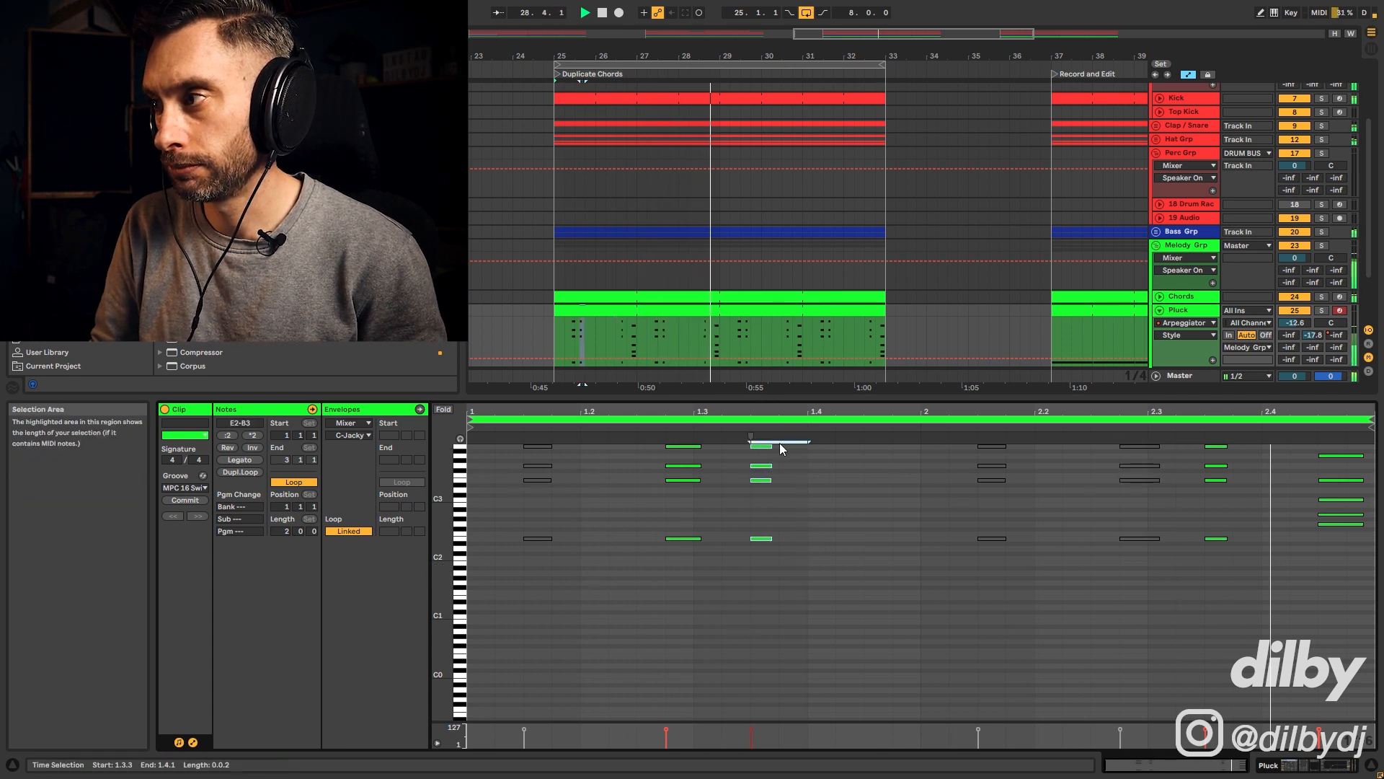
{"action": "key", "text": "space"}
{"action": "mouse_move", "coordinate": [791, 589]}
{"action": "left_mouse_down"}
{"action": "mouse_move", "coordinate": [766, 423]}
{"action": "mouse_move", "coordinate": [858, 447]}
{"action": "left_mouse_up"}
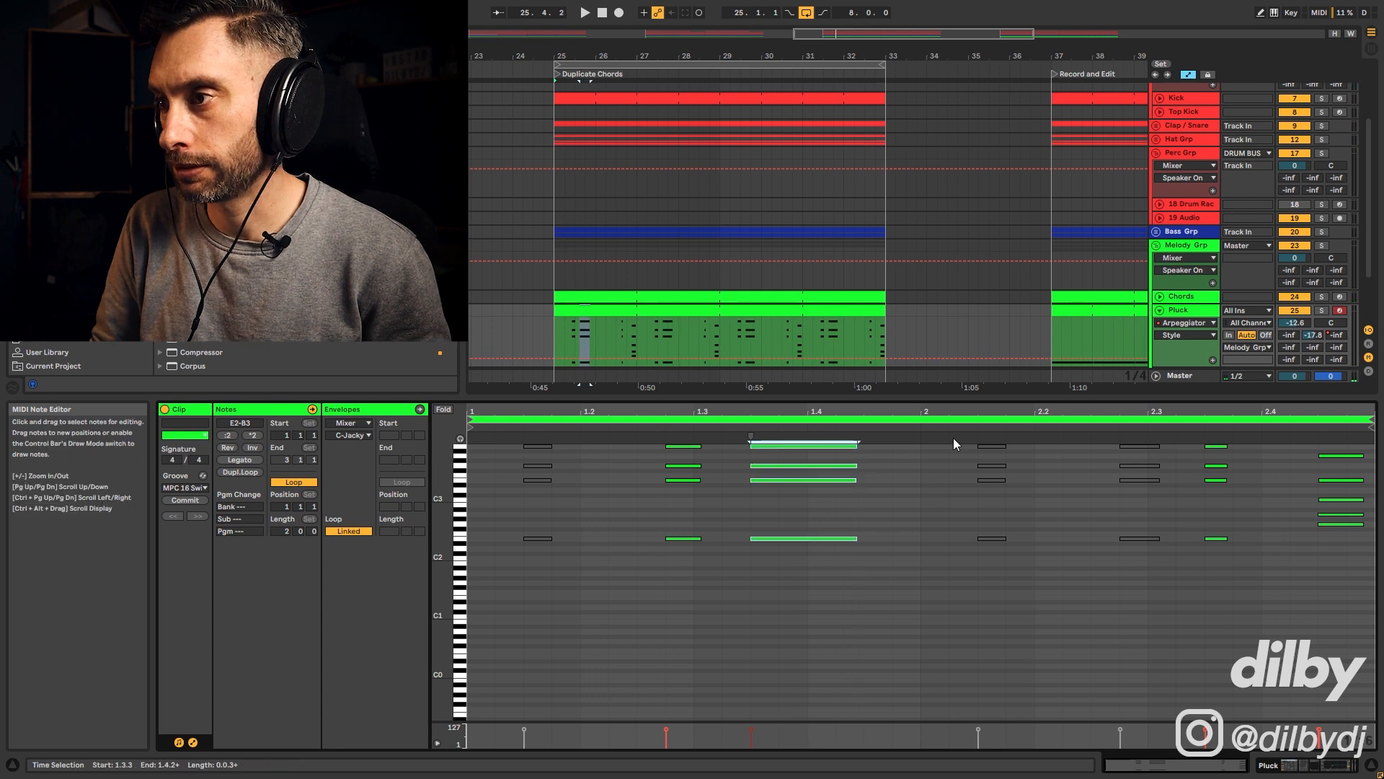
{"action": "key", "text": "space"}
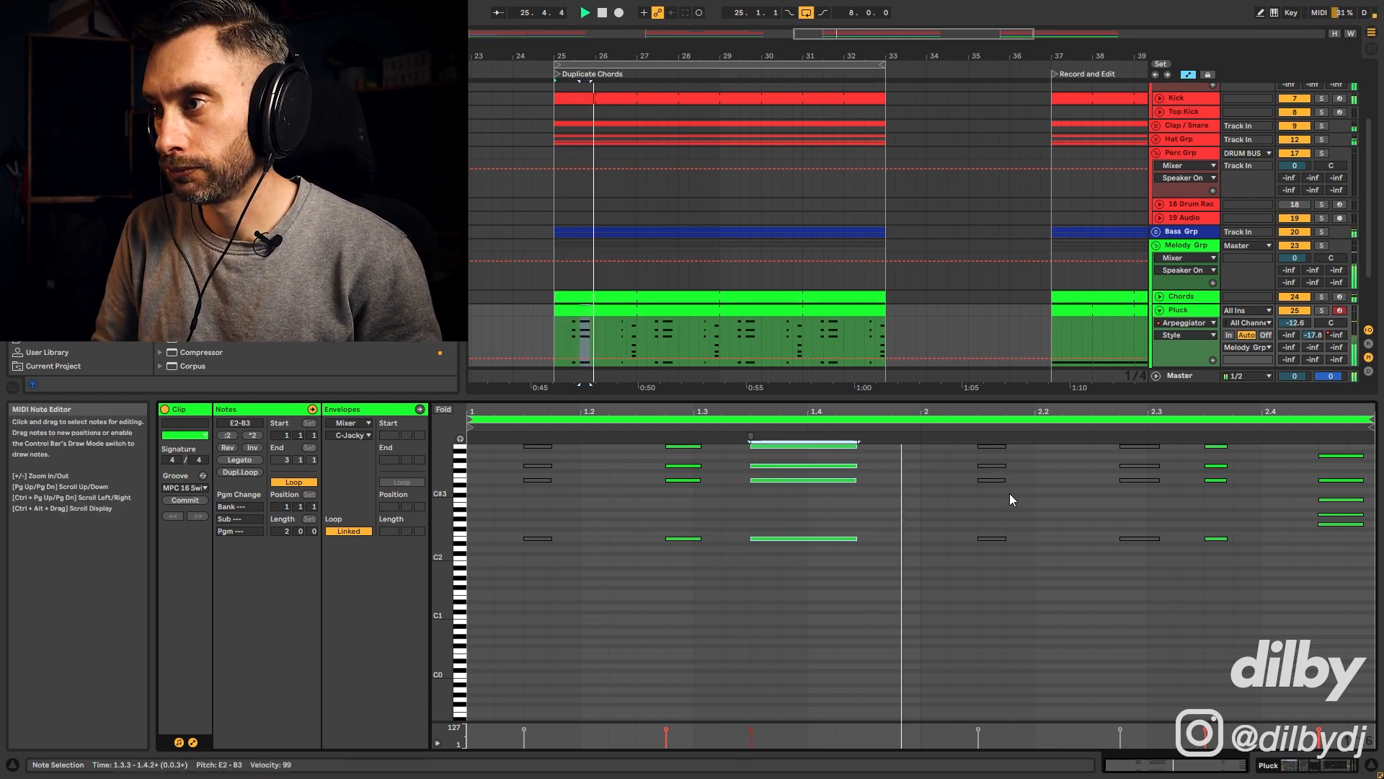
{"action": "left_click_drag", "start_coordinate": [1202, 575], "coordinate": [1035, 445]}
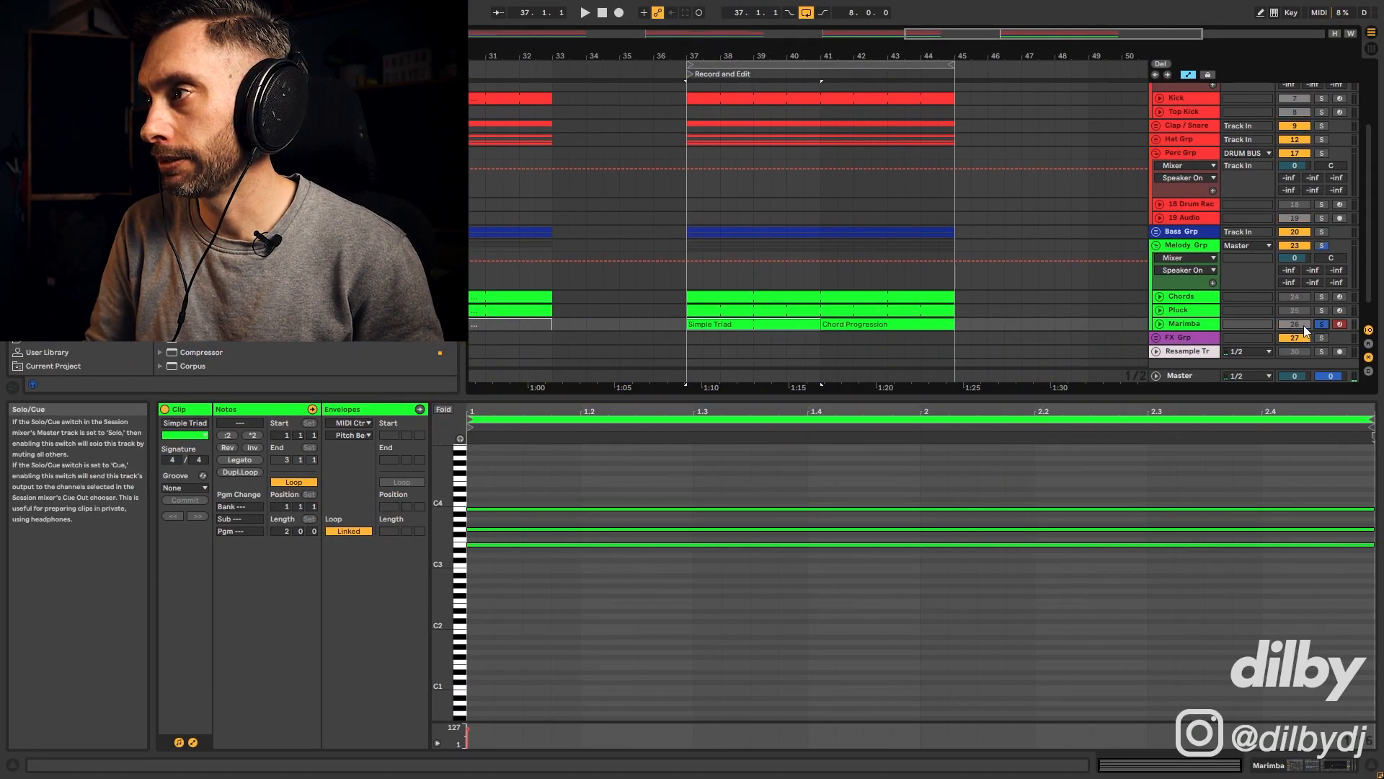
- Play the soloed Marimba's Simple Triad clip, set its Arpeggiator style to Up, and play it again
{"action": "left_click", "coordinate": [776, 265]}
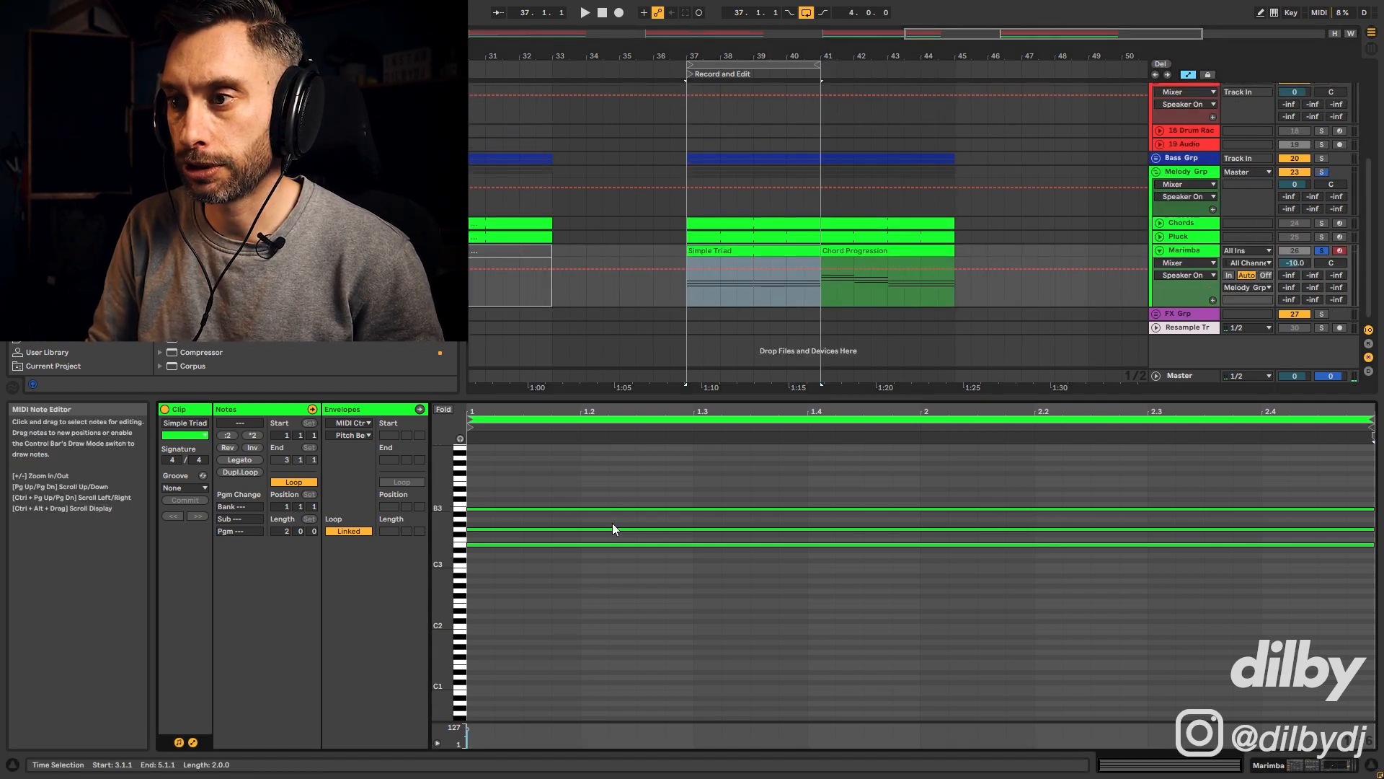
{"action": "key", "text": "space"}
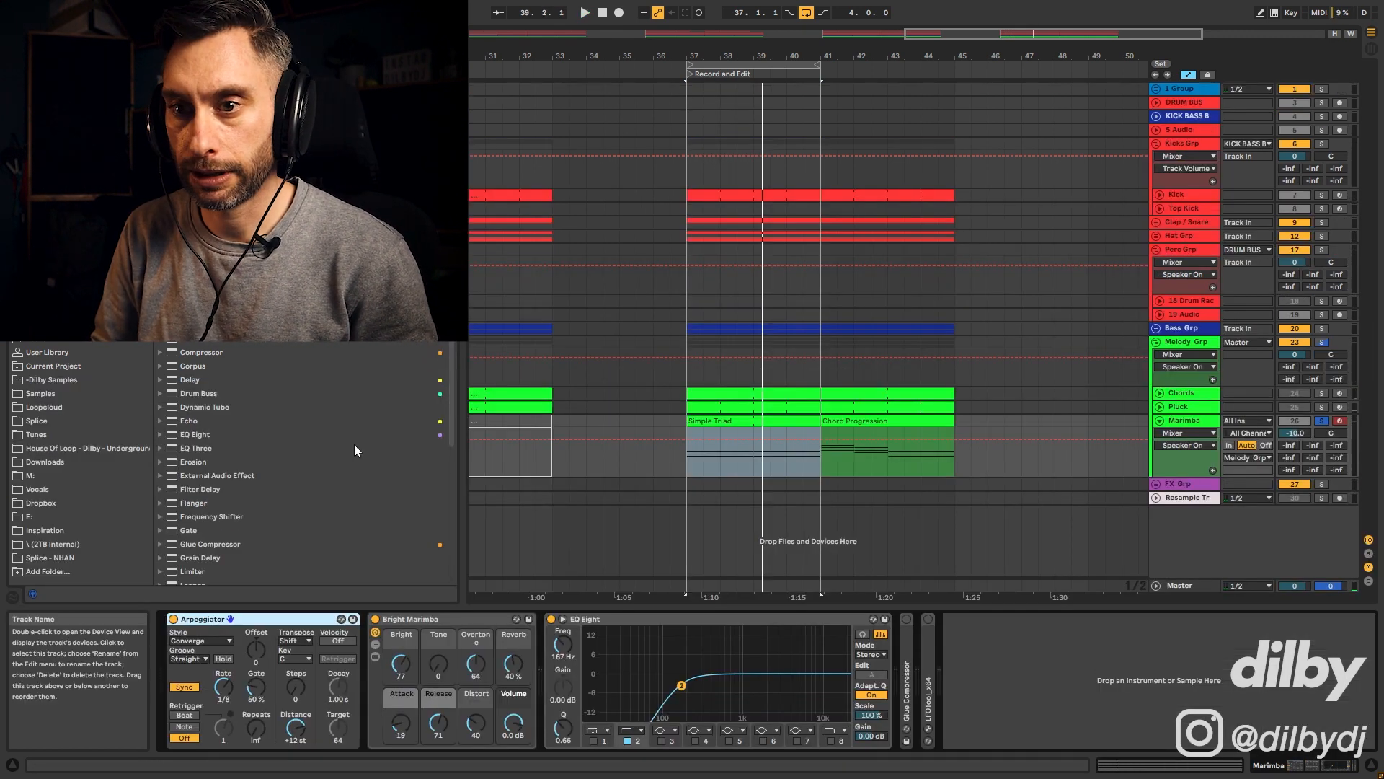
{"action": "left_click", "coordinate": [202, 641]}
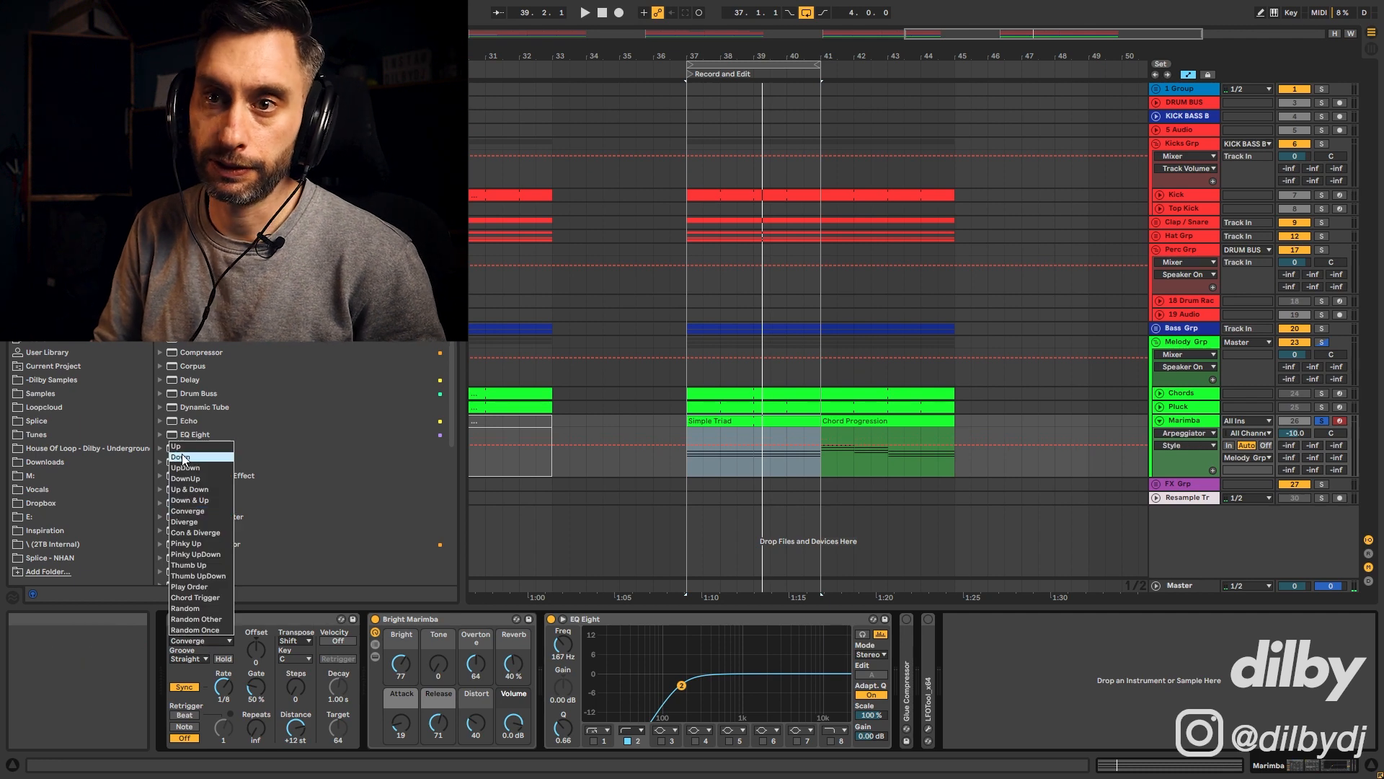
{"action": "left_click", "coordinate": [188, 446]}
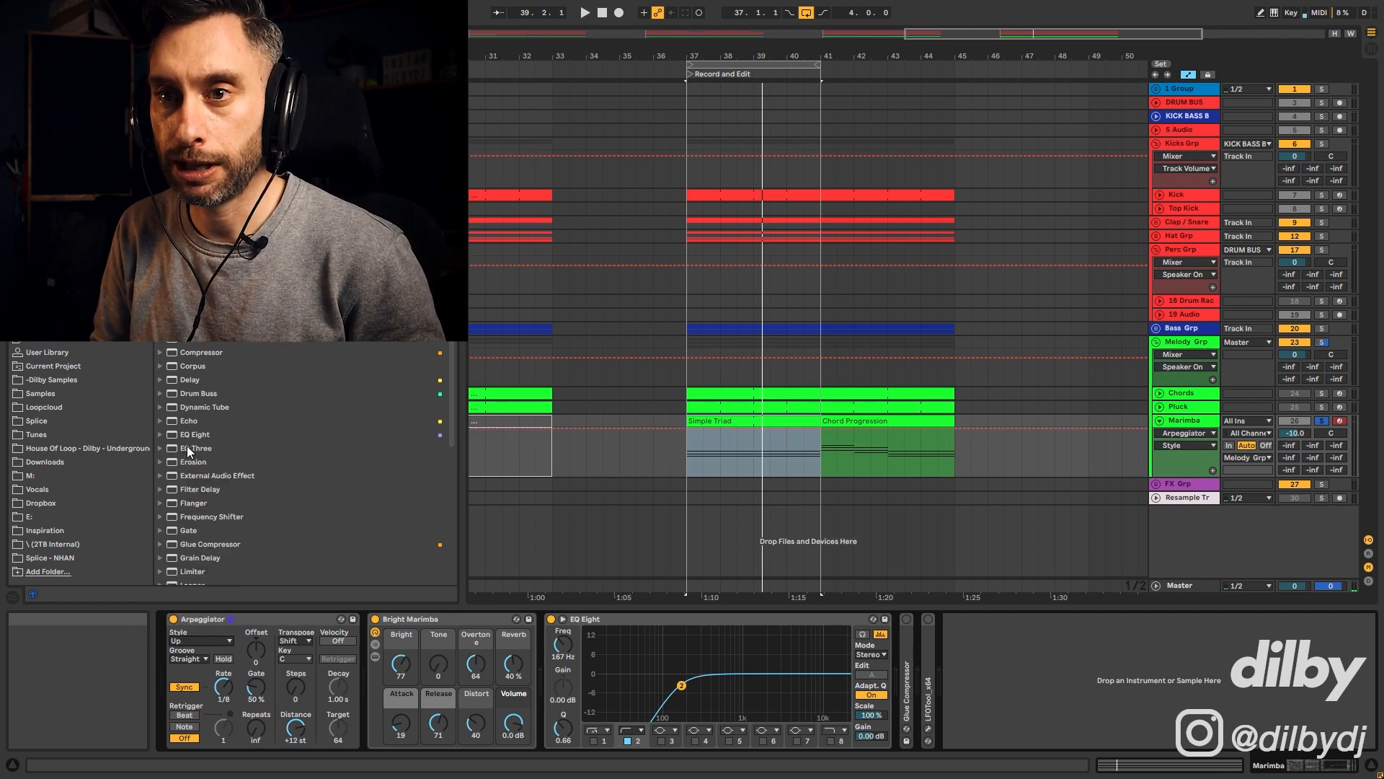
{"action": "key", "text": "space"}
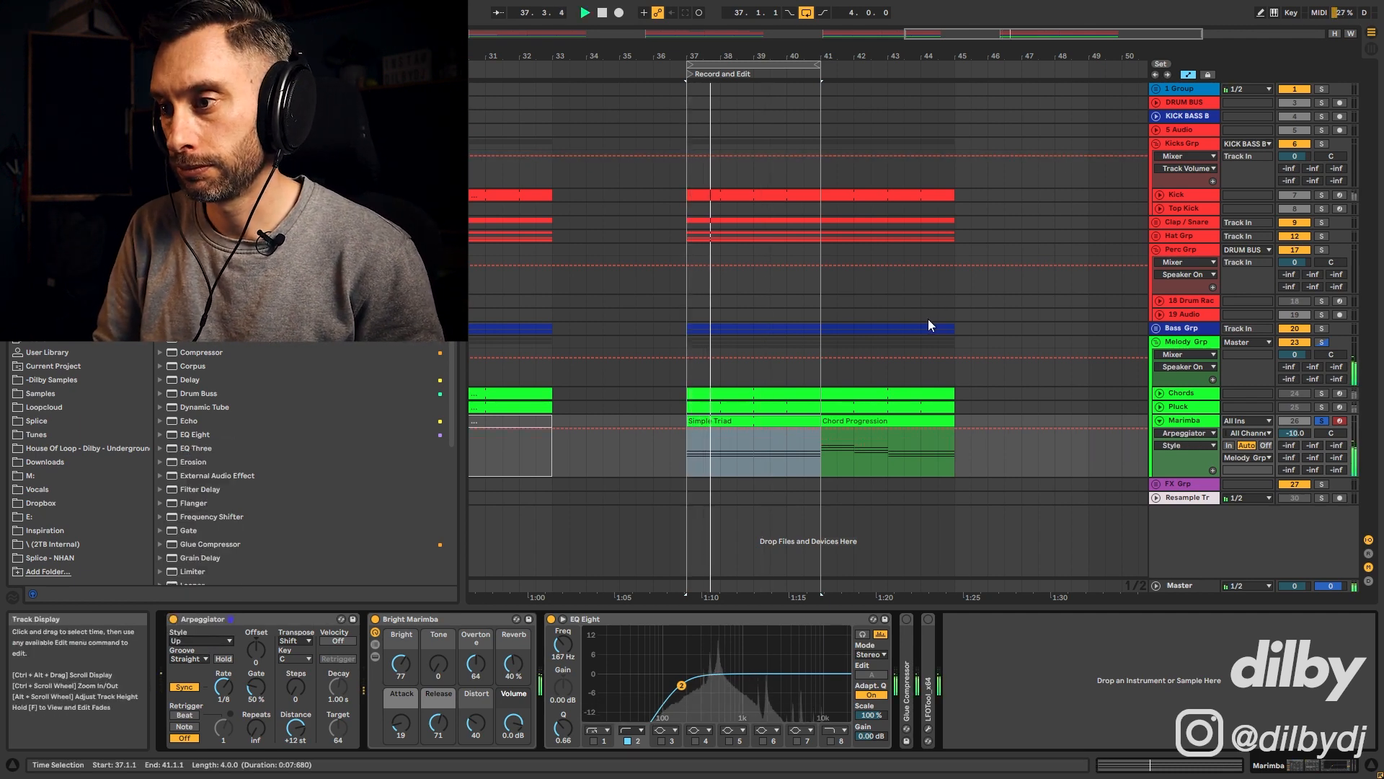
- Unsolo the Marimba track, turn on its LFOTool device, and play it with the full mix
{"action": "left_click", "coordinate": [1322, 421]}
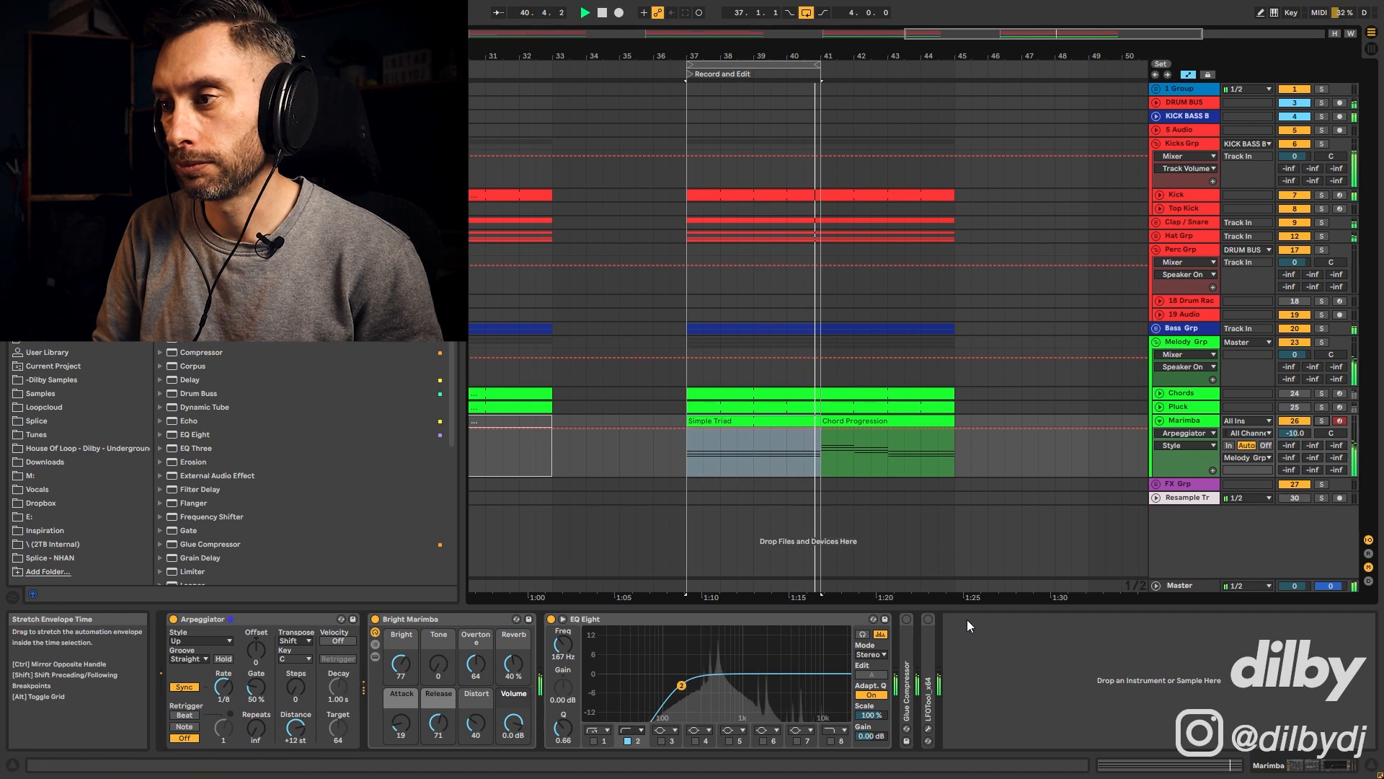
{"action": "key", "text": "space"}
{"action": "left_click", "coordinate": [929, 621]}
{"action": "key", "text": "space"}
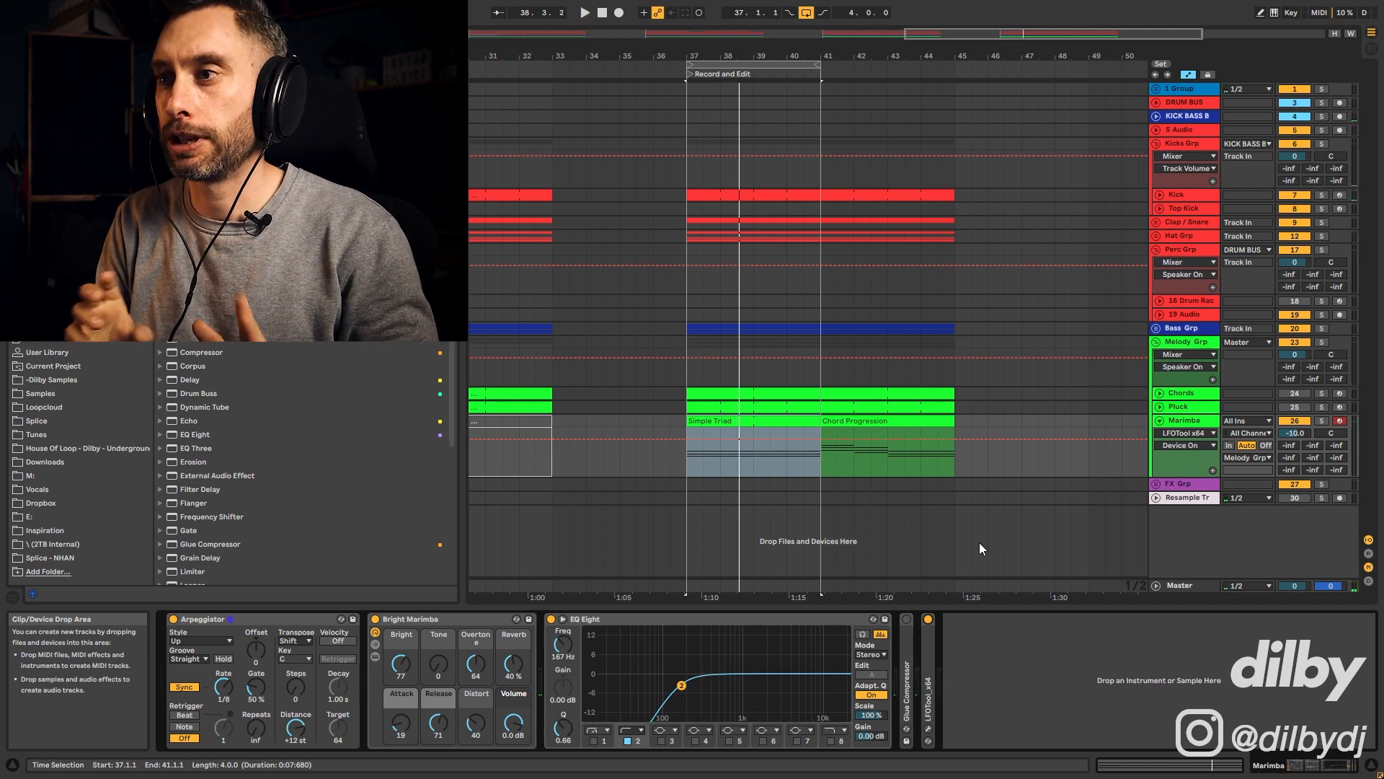
- Try moving the G3 note in the Simple Triad clip up to C4, play it, and undo the move
{"action": "double_click", "coordinate": [729, 419]}
{"action": "left_click", "coordinate": [690, 530]}
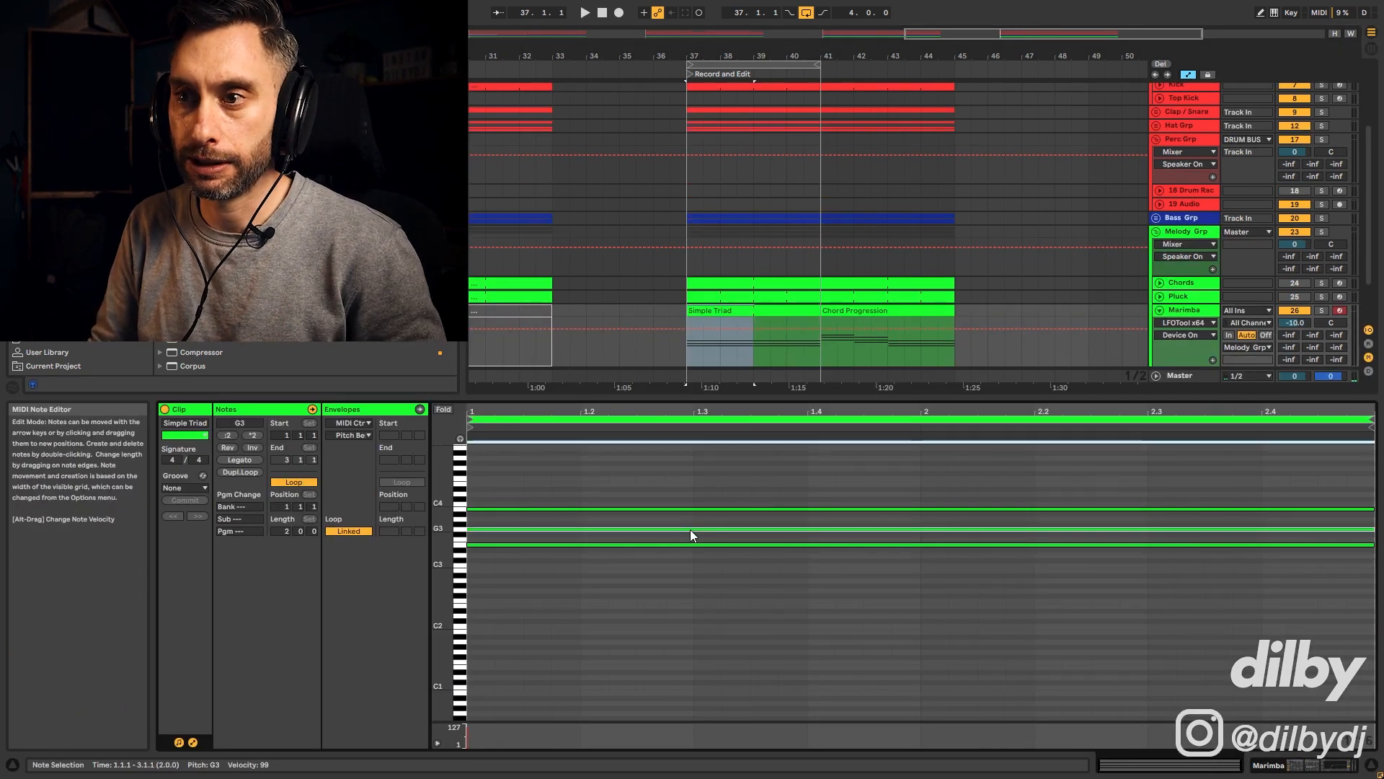
{"action": "left_click_drag", "start_coordinate": [690, 530], "coordinate": [694, 505]}
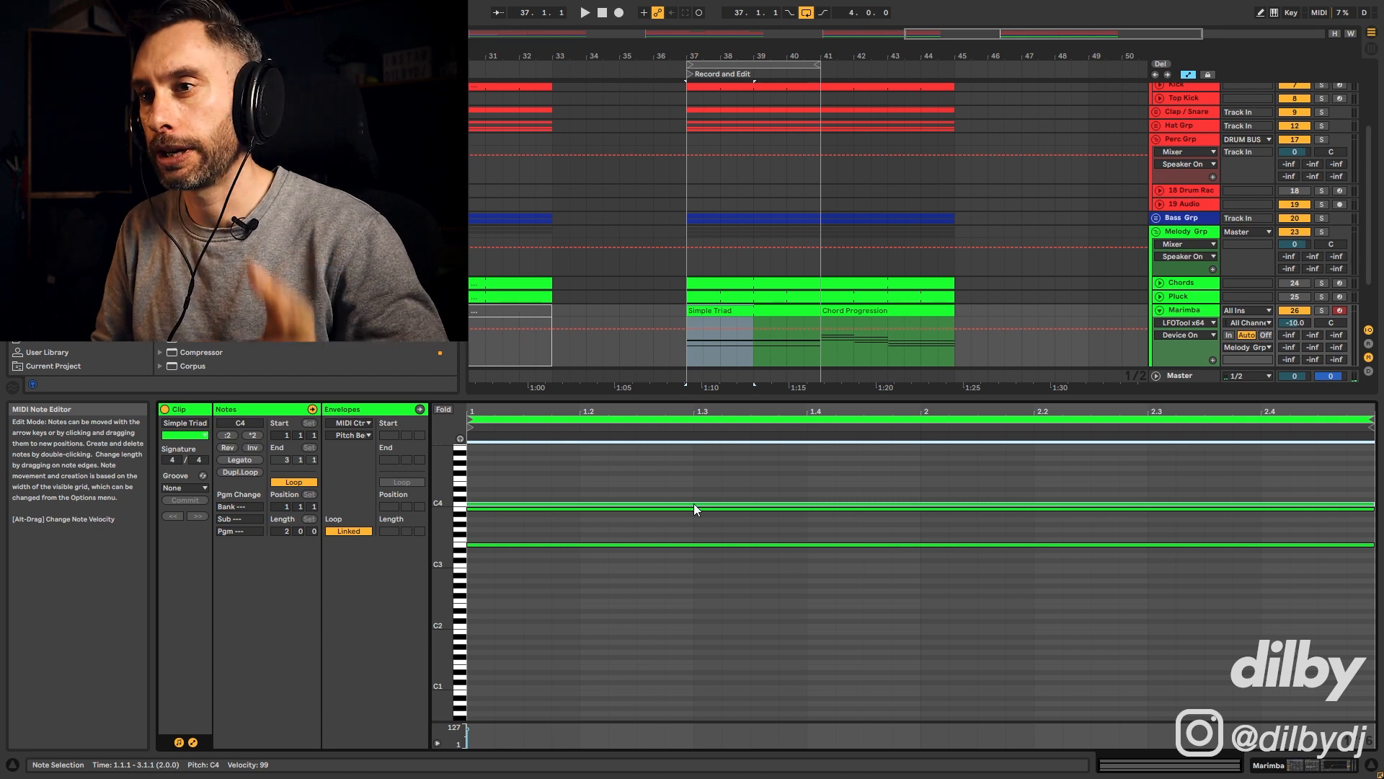
{"action": "key", "text": "space"}
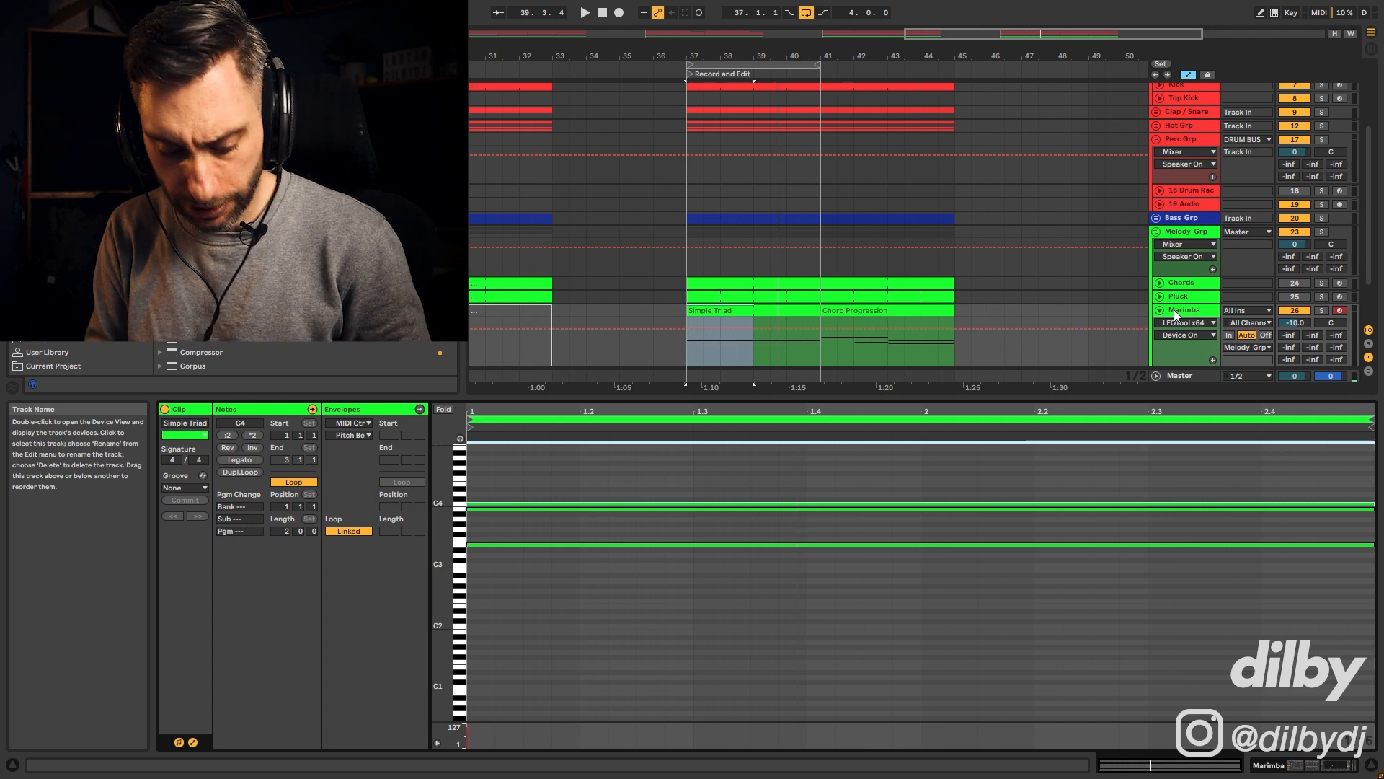
{"action": "key", "text": "ctrl+z"}
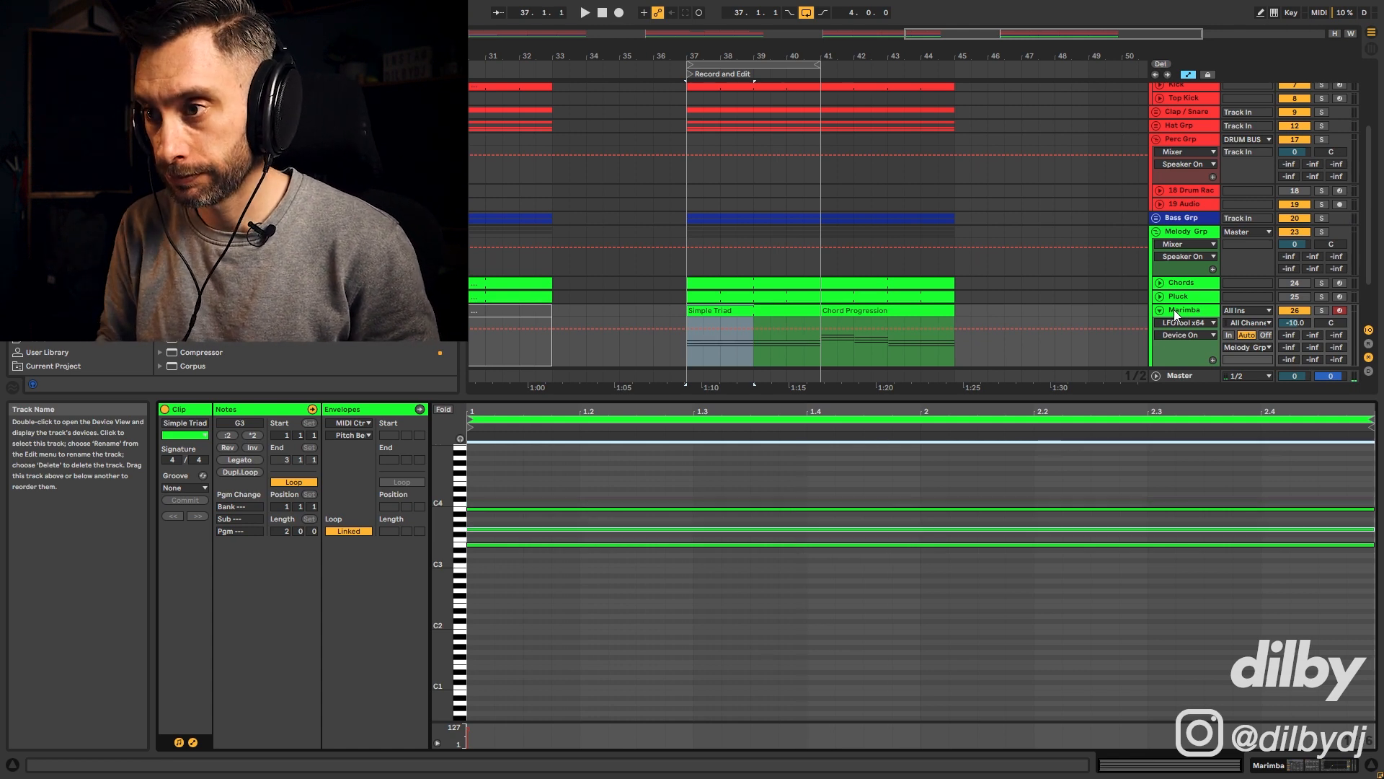
- Select the Pluck track and return to Marimba to link the controller to its Arpeggiator parameters
{"action": "left_click", "coordinate": [1206, 296]}
{"action": "left_click", "coordinate": [1206, 310]}
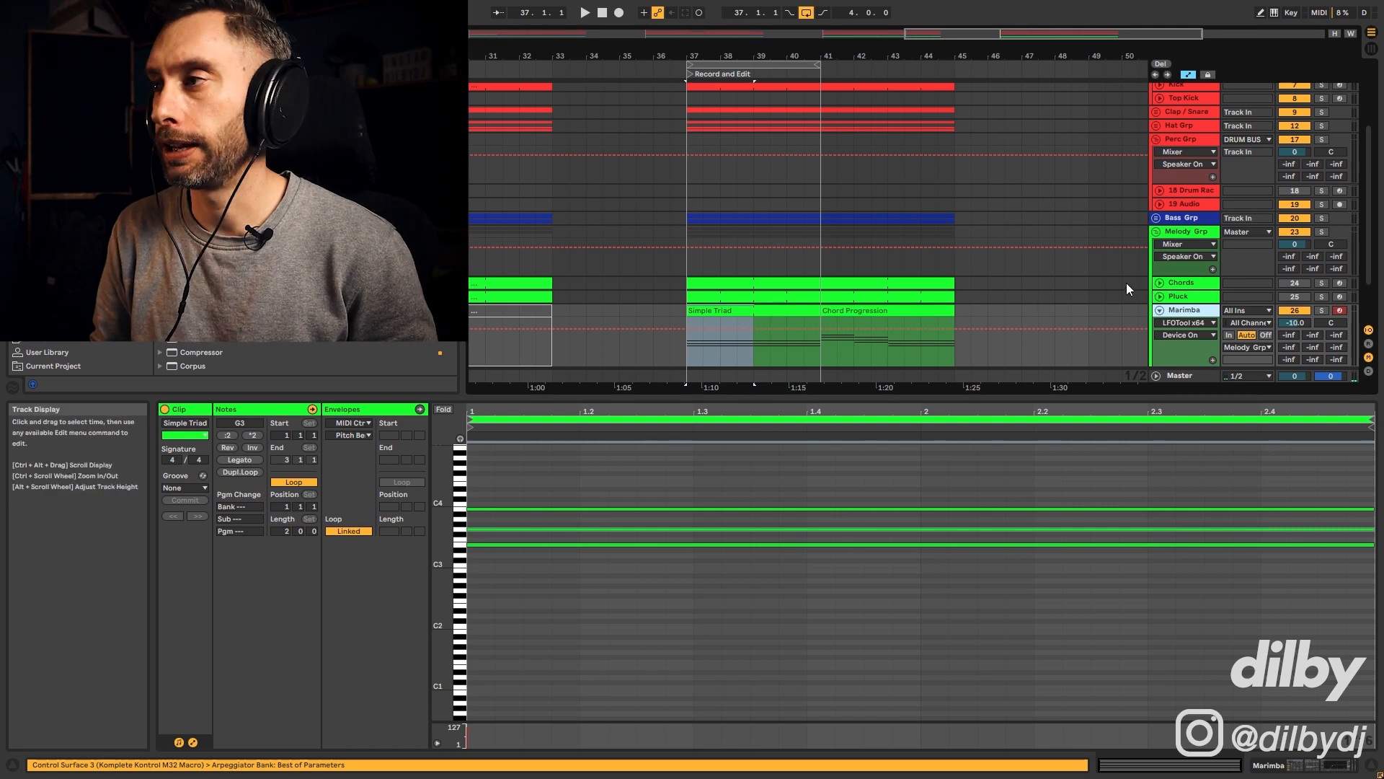
- Unfold the REC MIDI track and set its input to the Marimba track's Bright Marimba Collision Post FX source
{"action": "scroll", "coordinate": [1127, 283], "scroll_direction": "down", "scroll_amount": 2}
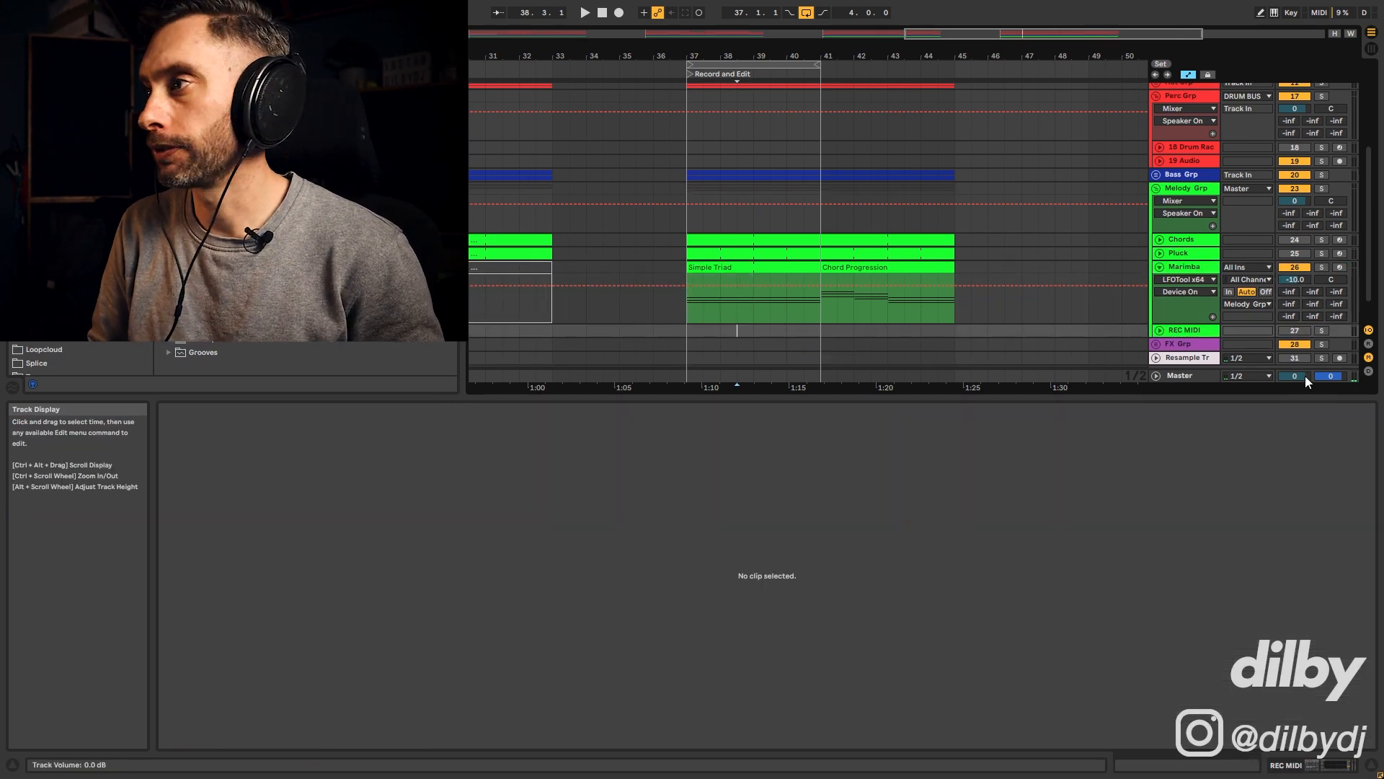
{"action": "left_click", "coordinate": [1160, 329]}
{"action": "scroll", "coordinate": [1174, 315], "scroll_direction": "down", "scroll_amount": 3}
{"action": "scroll", "coordinate": [1175, 312], "scroll_direction": "down", "scroll_amount": 1}
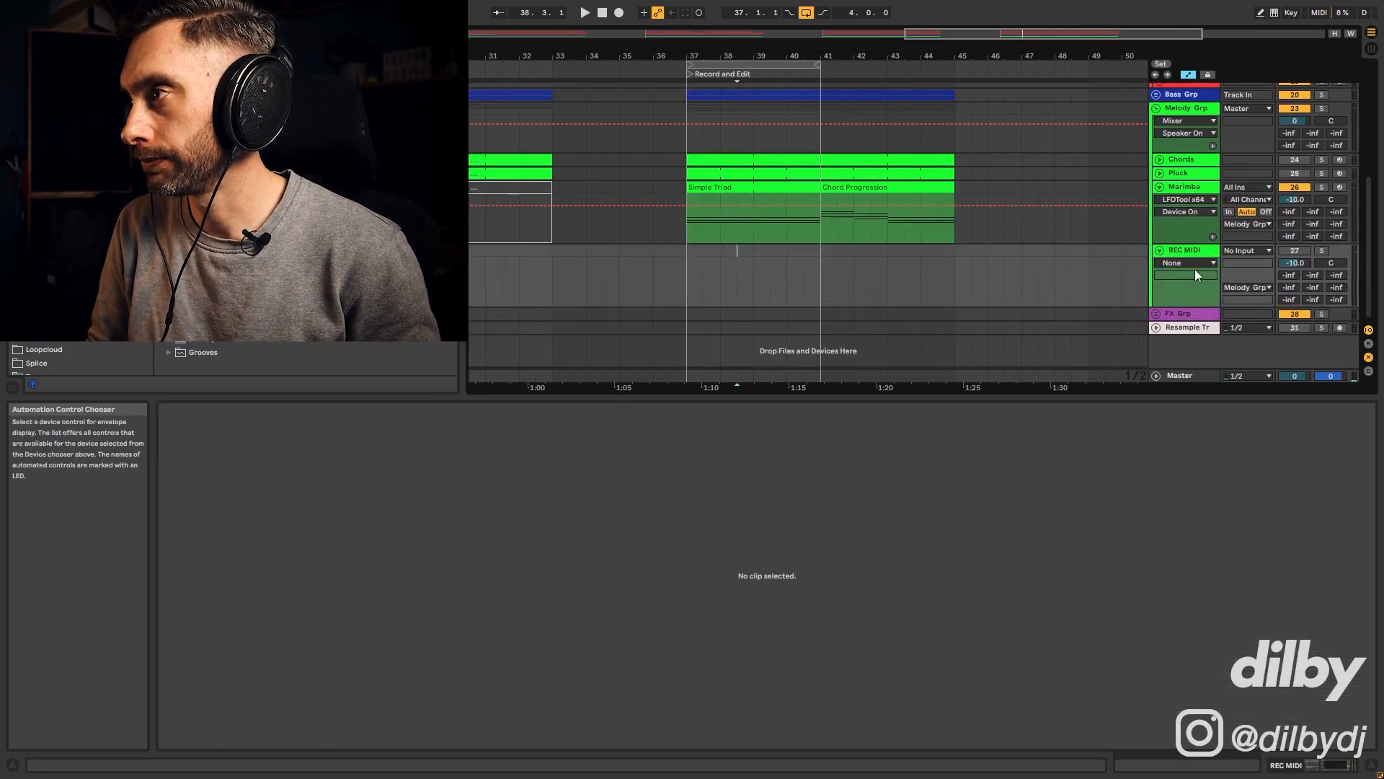
{"action": "left_click", "coordinate": [1241, 251]}
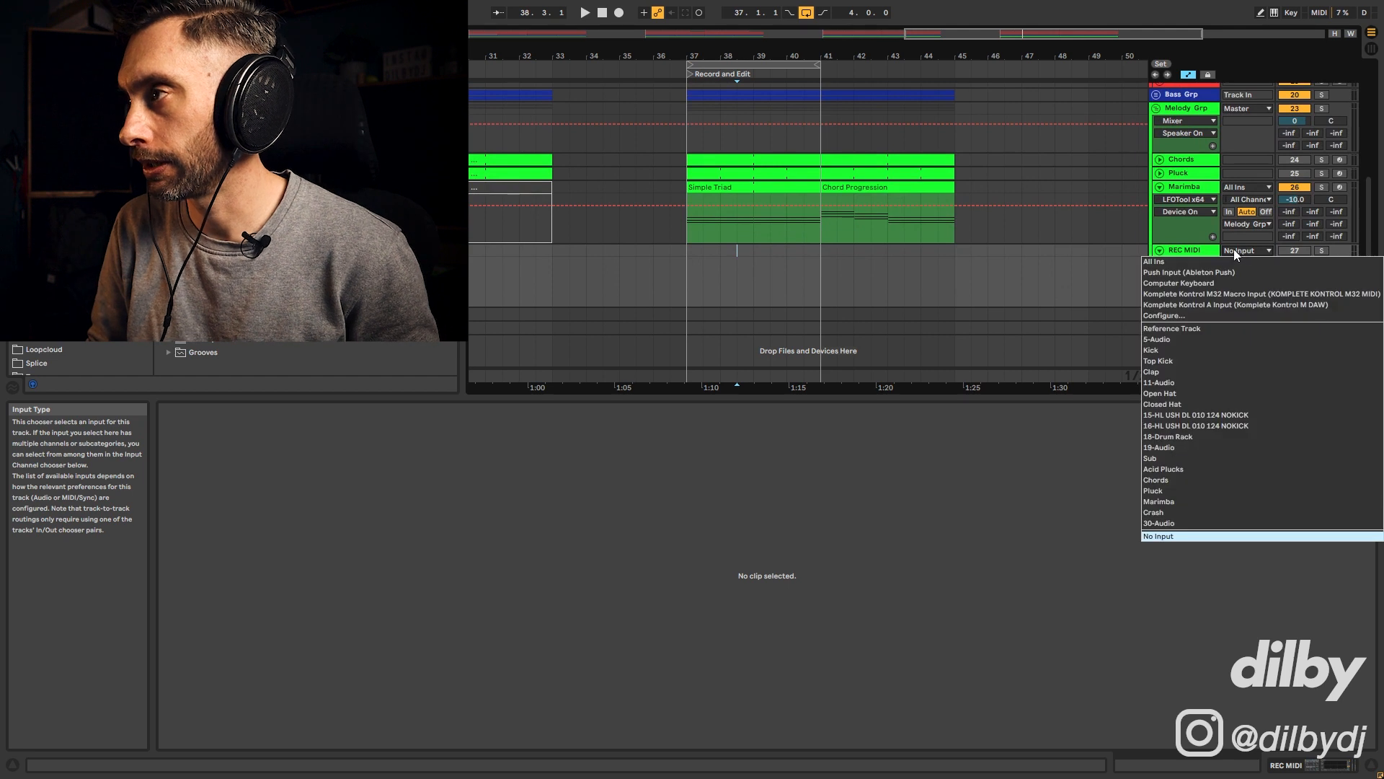
{"action": "left_click", "coordinate": [1172, 501]}
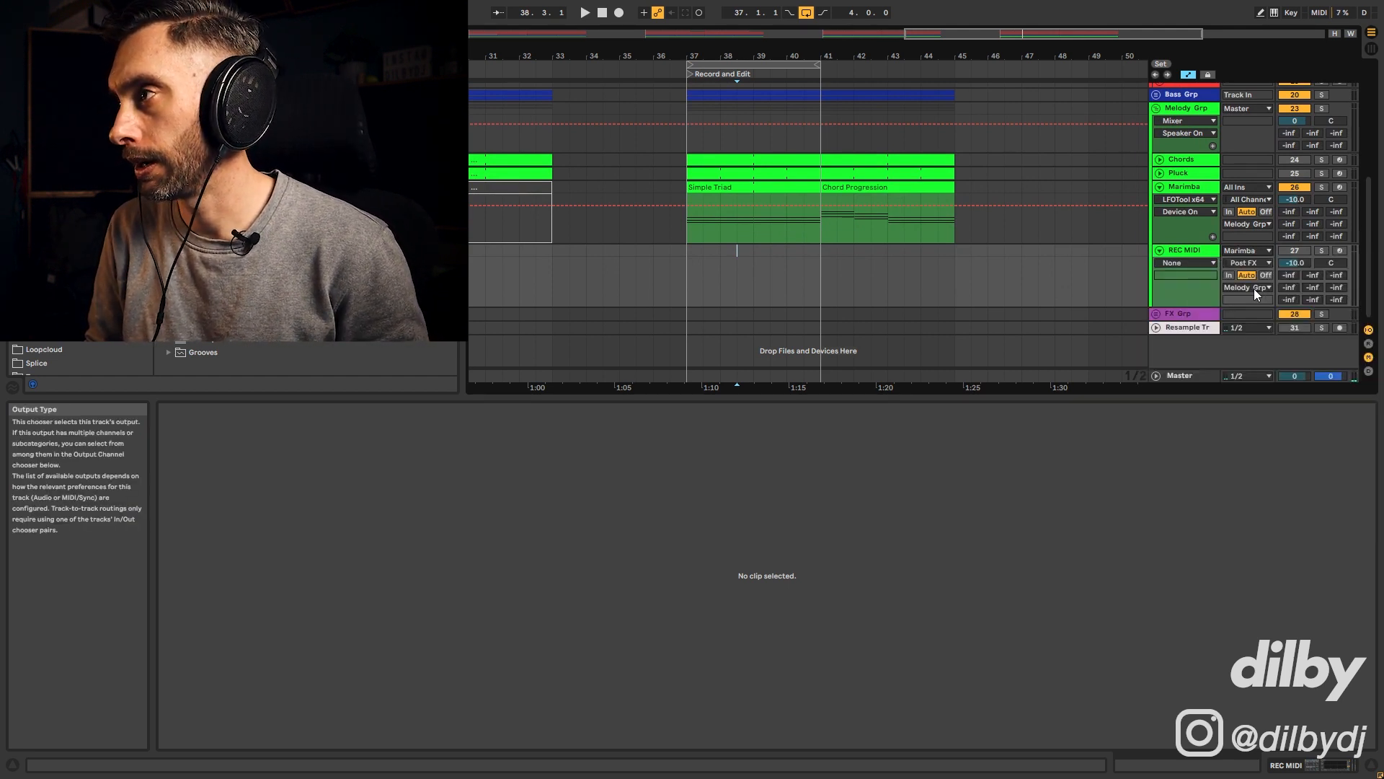
{"action": "left_click", "coordinate": [1259, 262]}
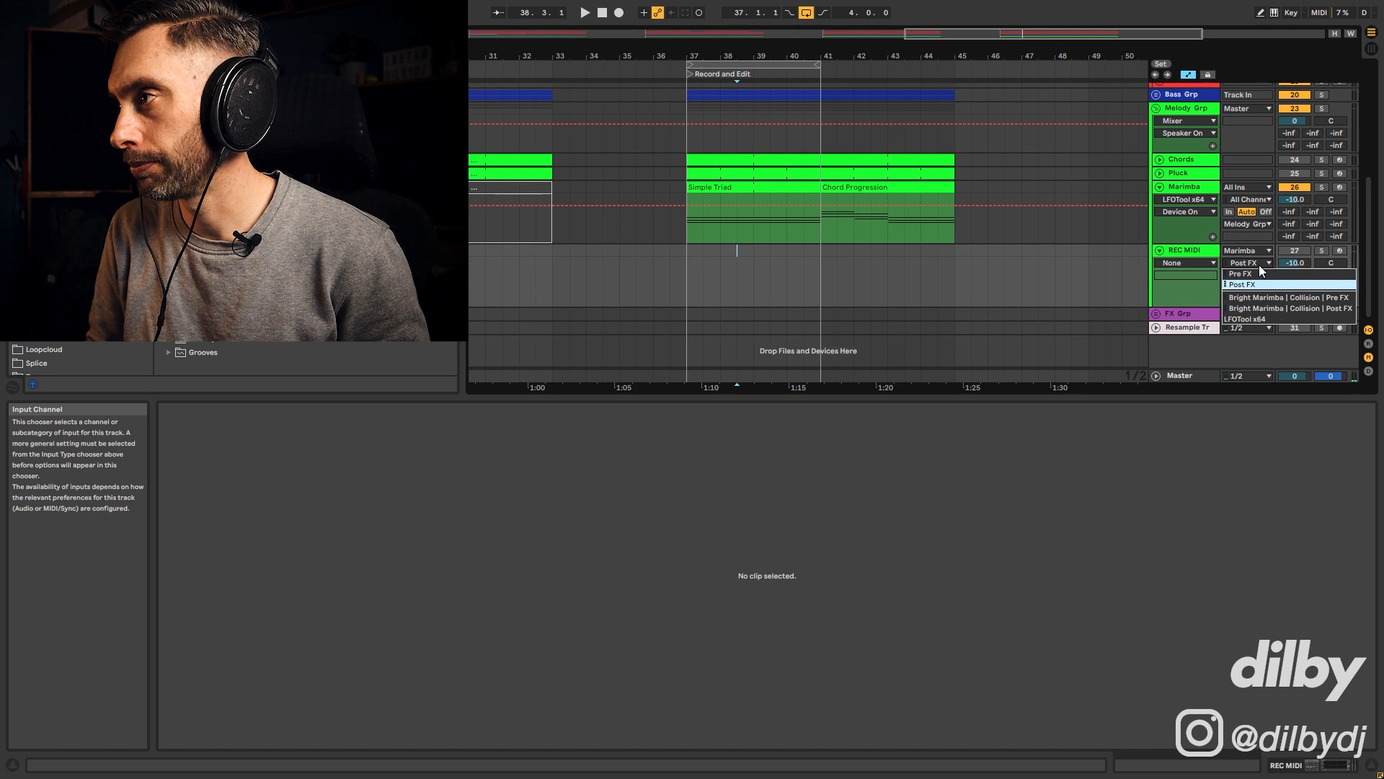
{"action": "left_click", "coordinate": [1256, 309]}
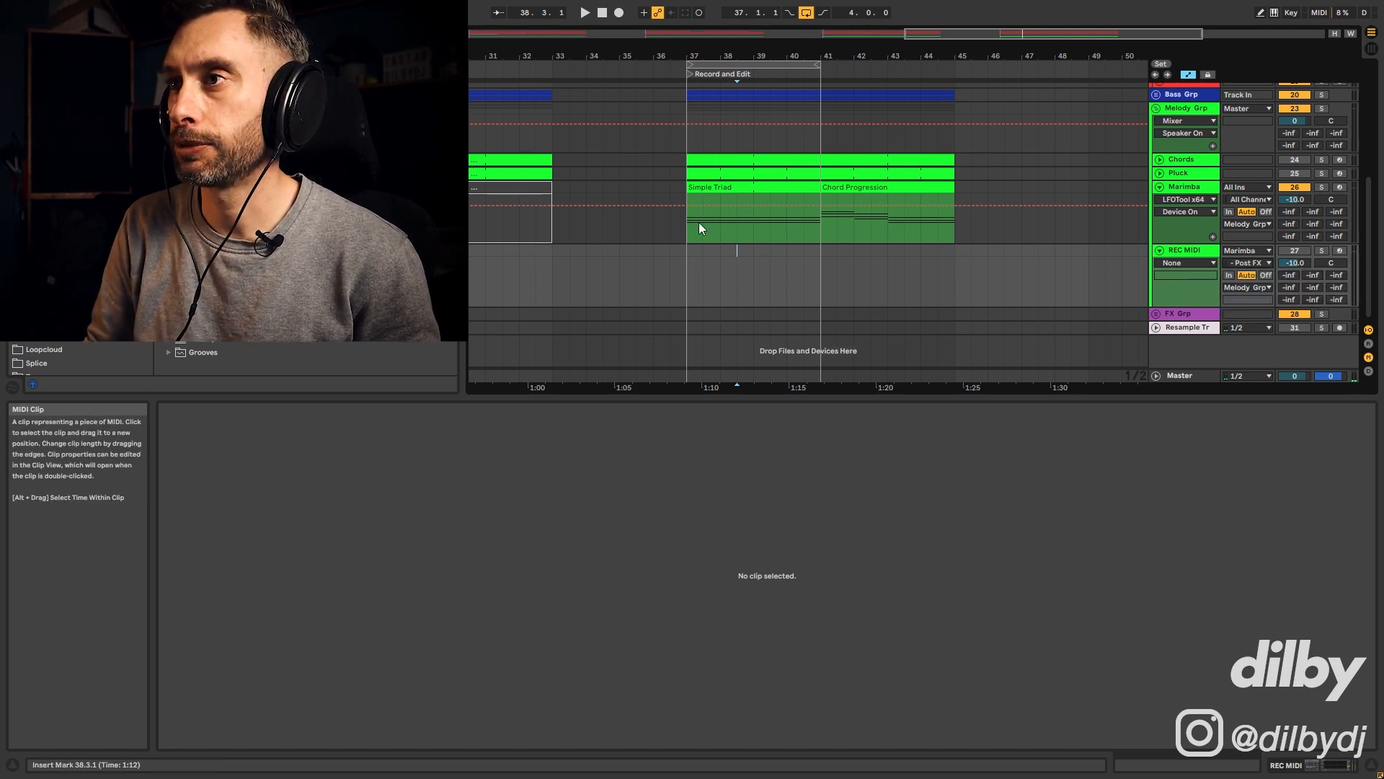
- Arm the REC MIDI track and record the Marimba's arpeggiated Simple Triad onto it from bar 37 to bar 41
{"action": "left_click_drag", "start_coordinate": [691, 218], "coordinate": [840, 232]}
{"action": "left_click", "coordinate": [1183, 186]}
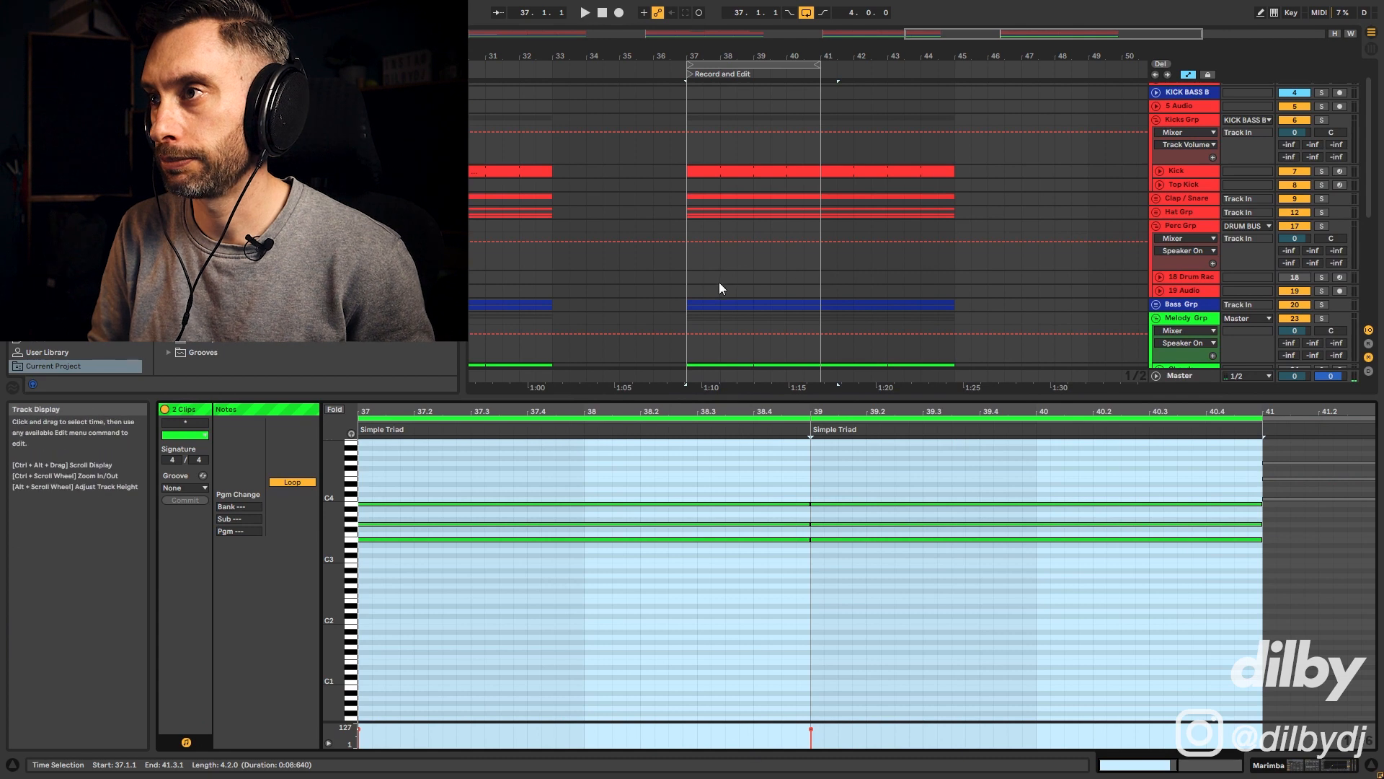
{"action": "scroll", "coordinate": [865, 292], "scroll_direction": "down", "scroll_amount": 2}
{"action": "scroll", "coordinate": [649, 331], "scroll_direction": "down", "scroll_amount": 3}
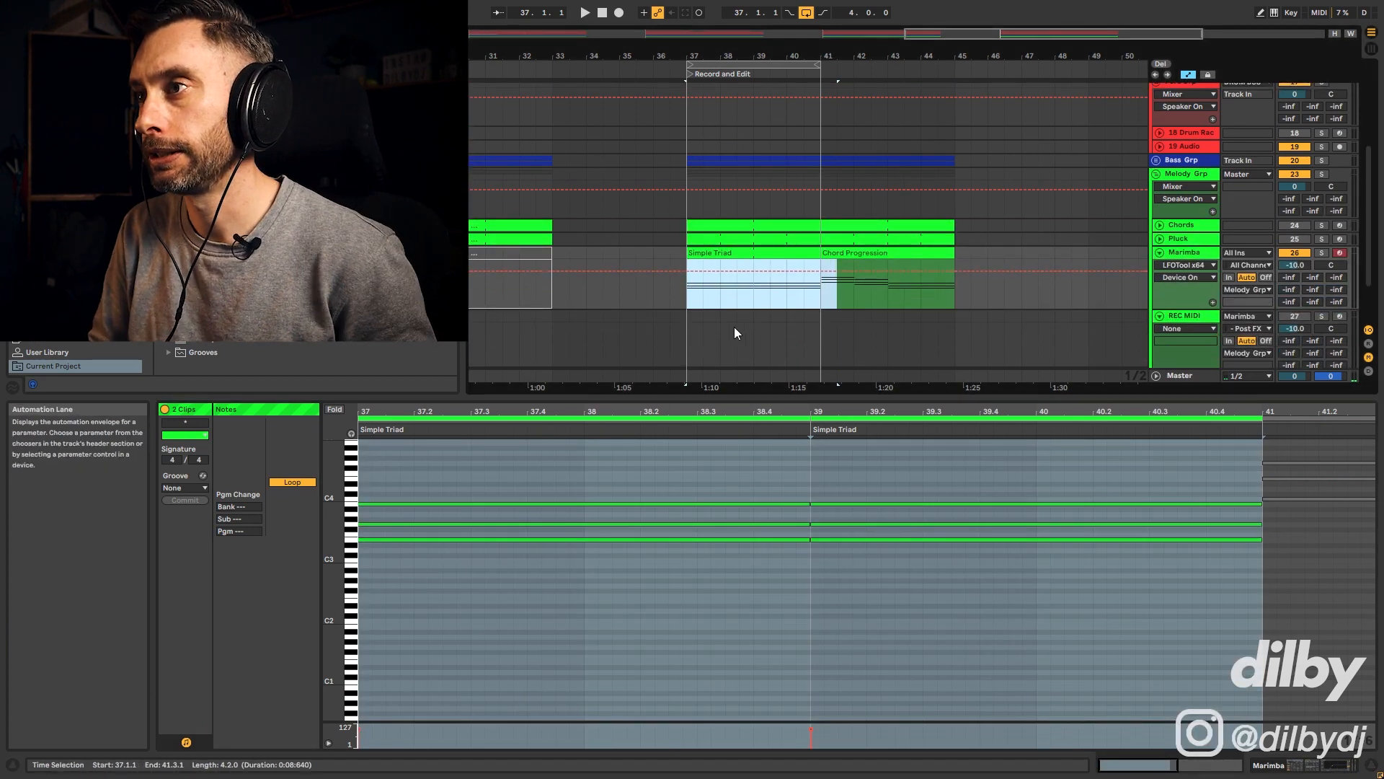
{"action": "scroll", "coordinate": [736, 329], "scroll_direction": "down", "scroll_amount": 2}
{"action": "left_click", "coordinate": [694, 256]}
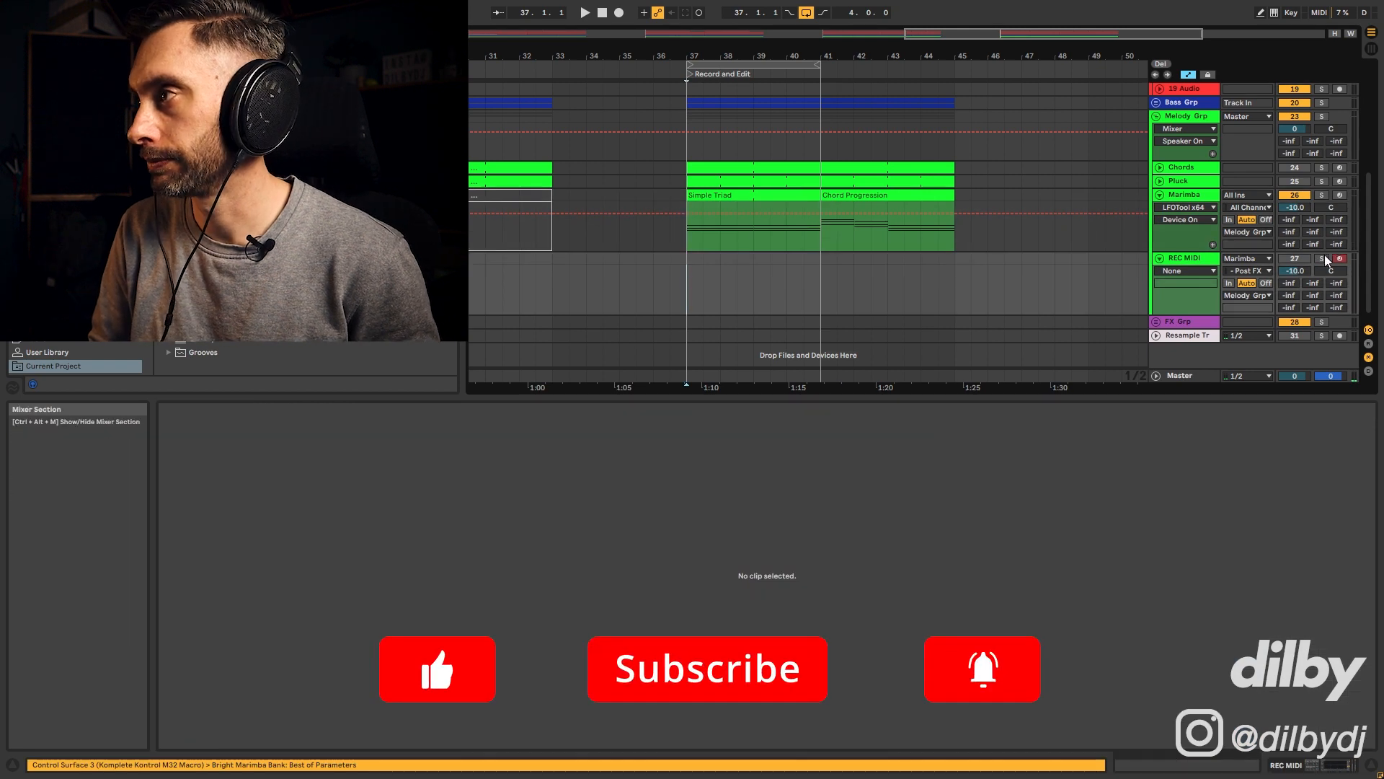
{"action": "left_click", "coordinate": [1339, 259]}
{"action": "key", "text": "F9"}
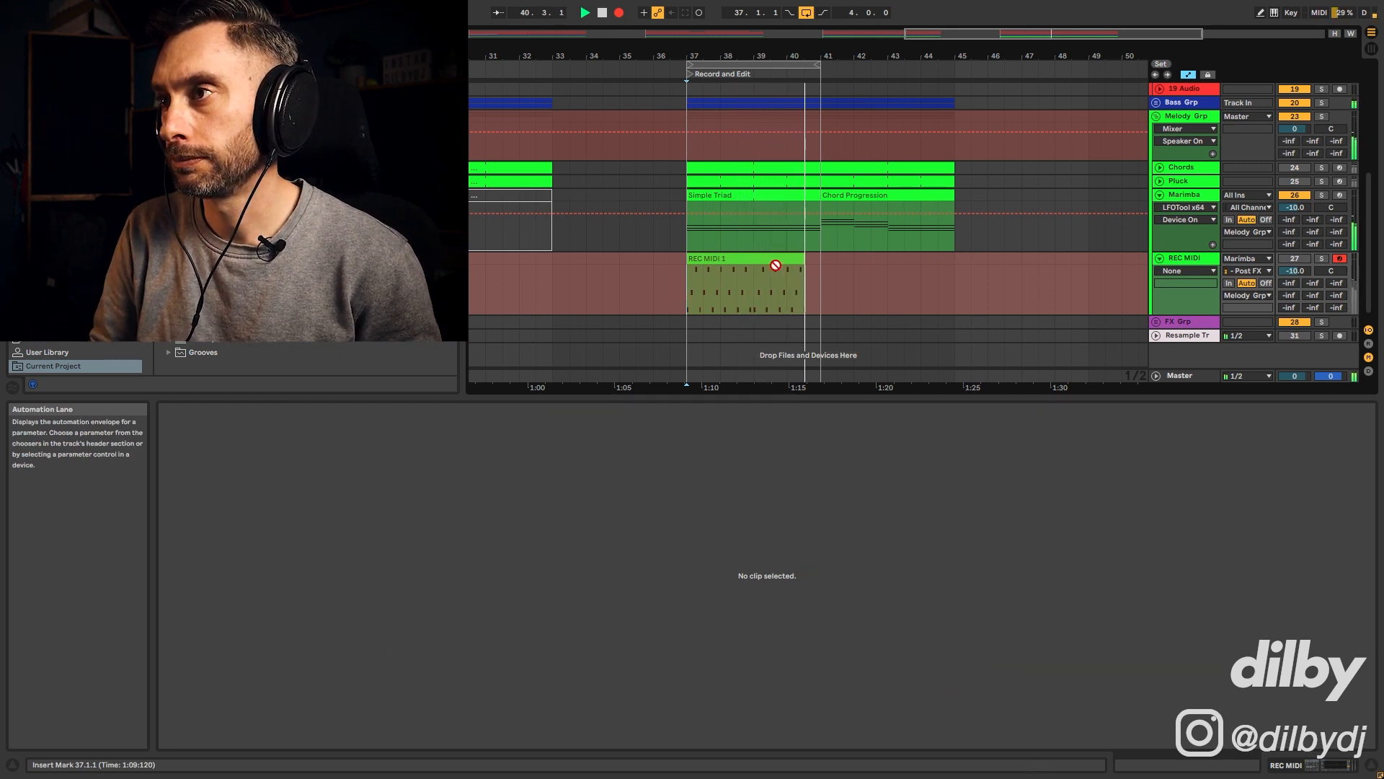
{"action": "key", "text": "space"}
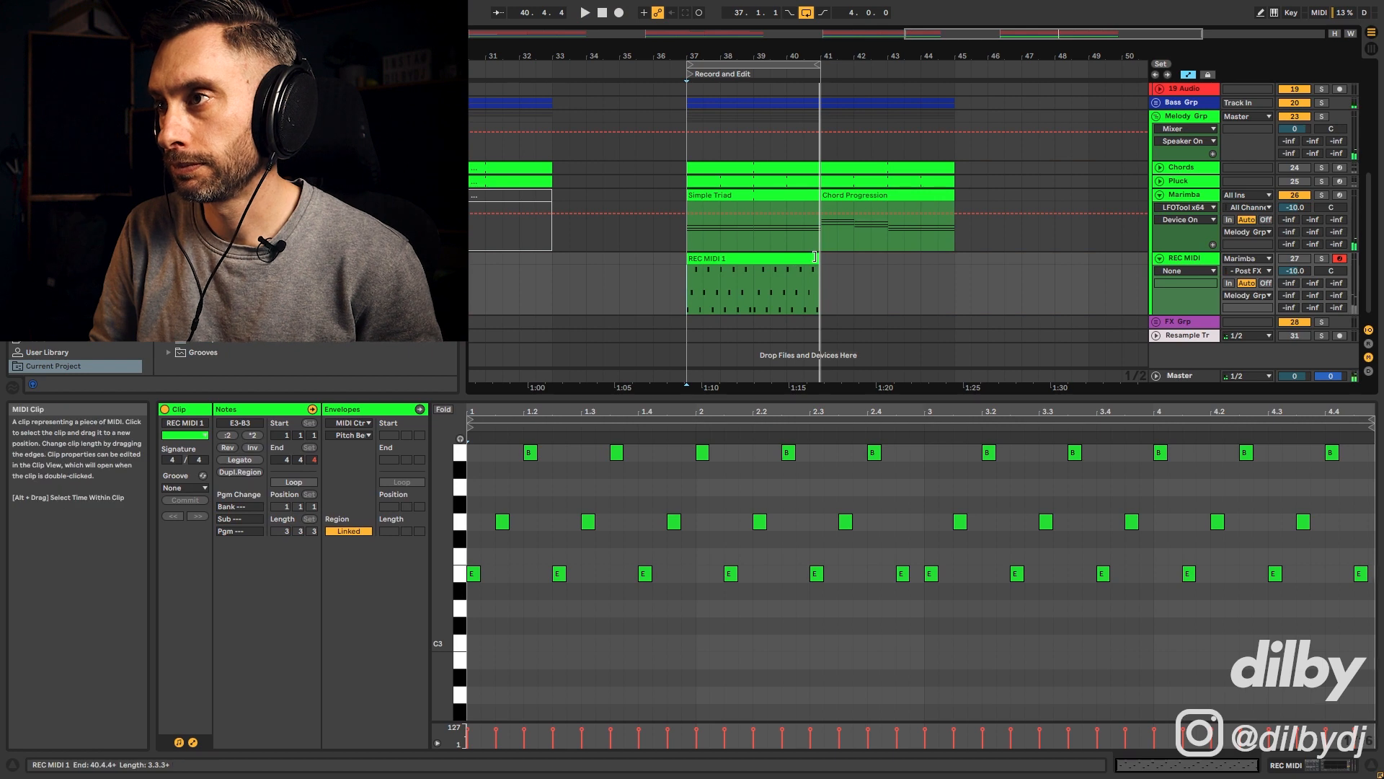
- Consolidate the REC MIDI recording into a four-bar clip spanning bars 37 to 41
{"action": "left_click_drag", "start_coordinate": [826, 270], "coordinate": [685, 267]}
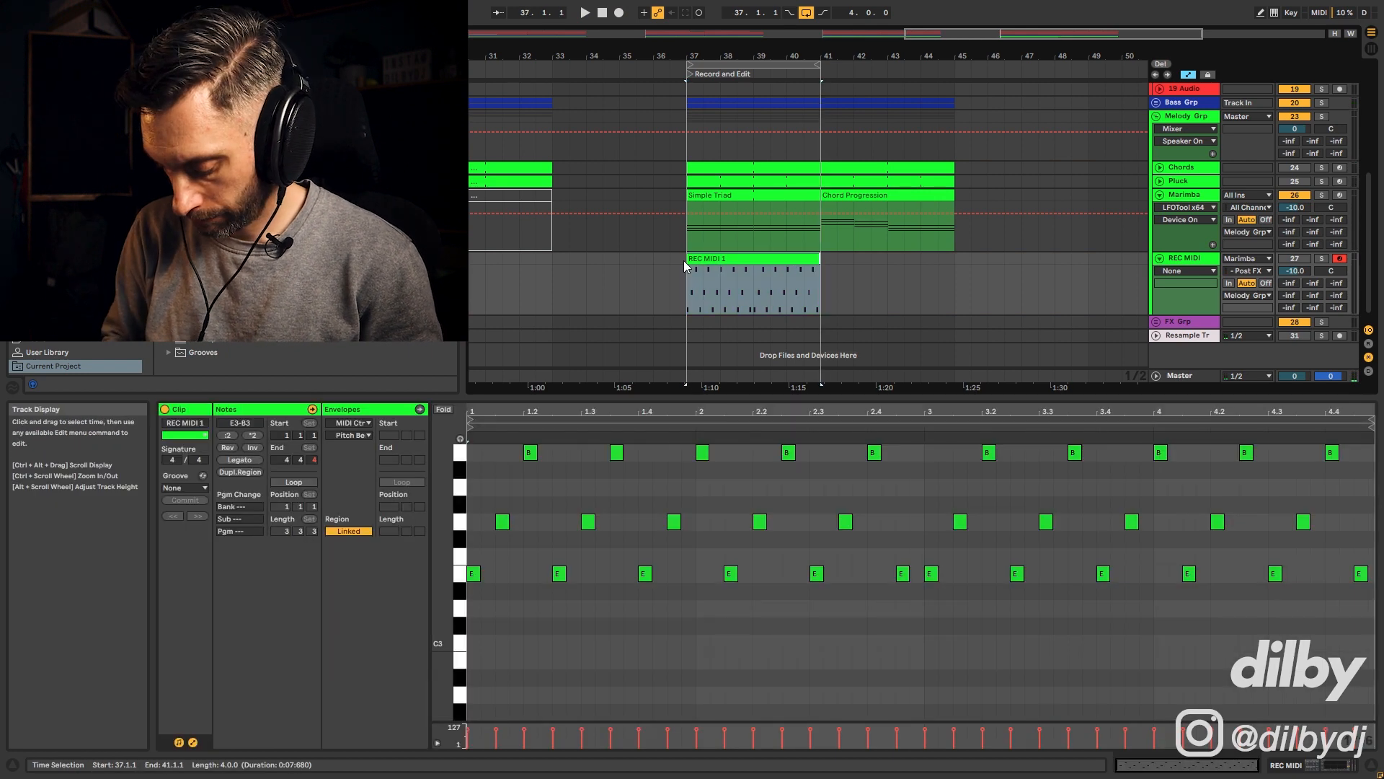
{"action": "key", "text": "ctrl+j"}
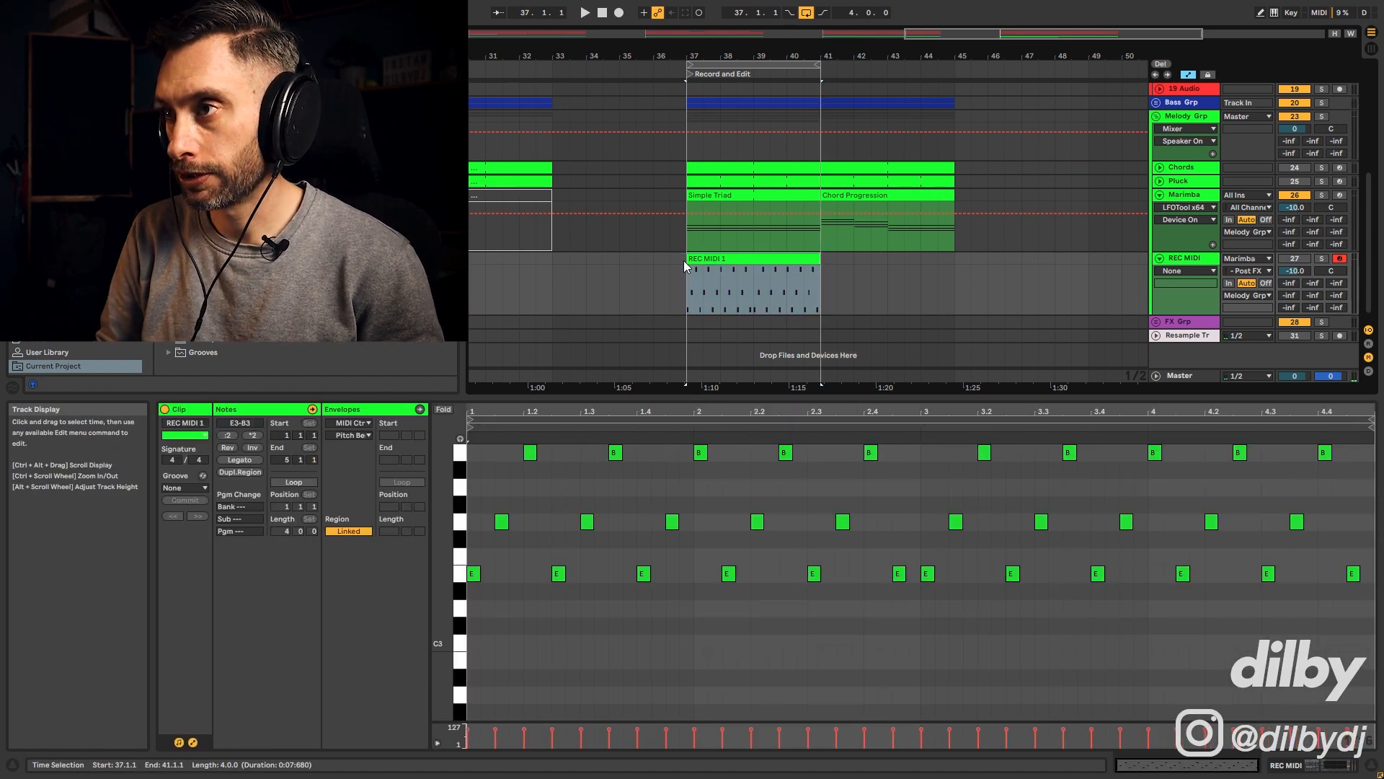
{"action": "left_click", "coordinate": [719, 270]}
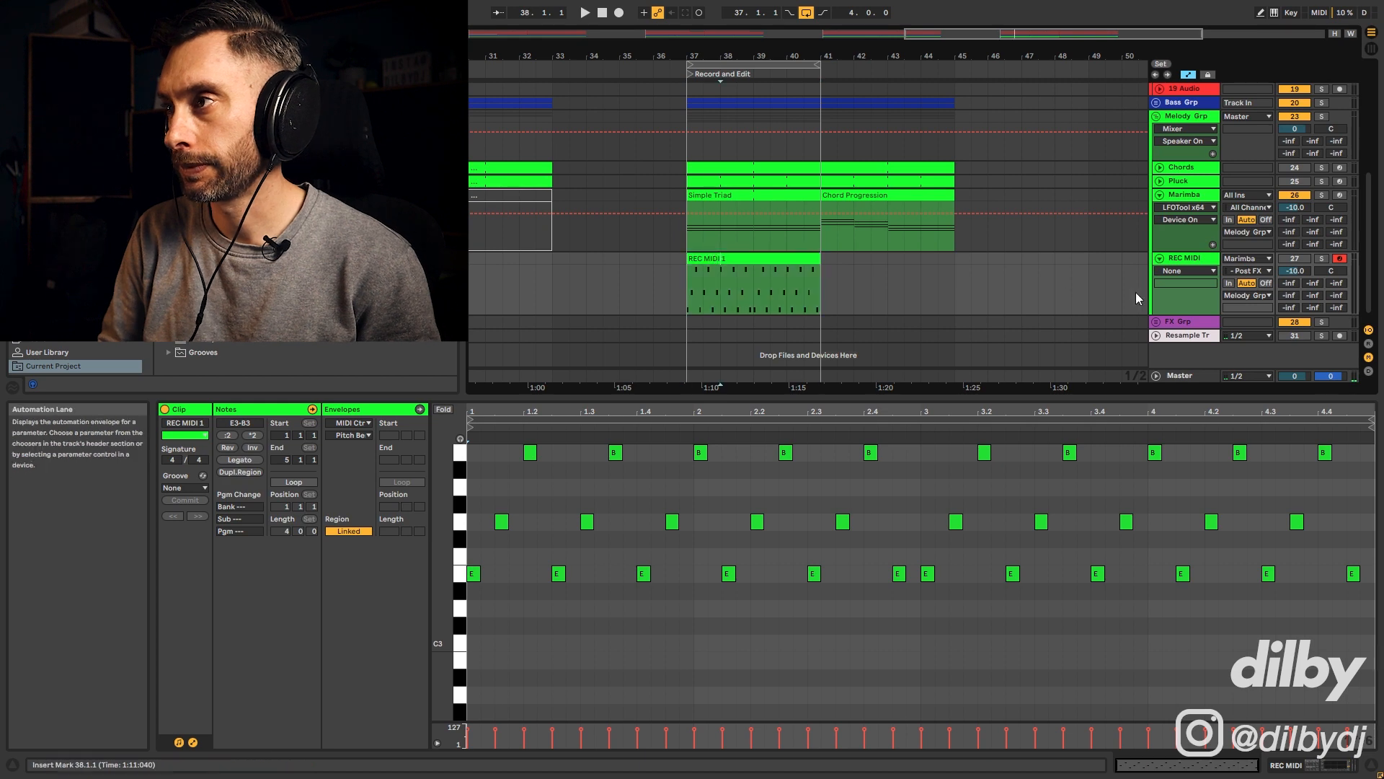
- Put the Bright Marimba instrument and its effects on the REC MIDI track and deactivate the Marimba track
{"action": "left_click", "coordinate": [1198, 264]}
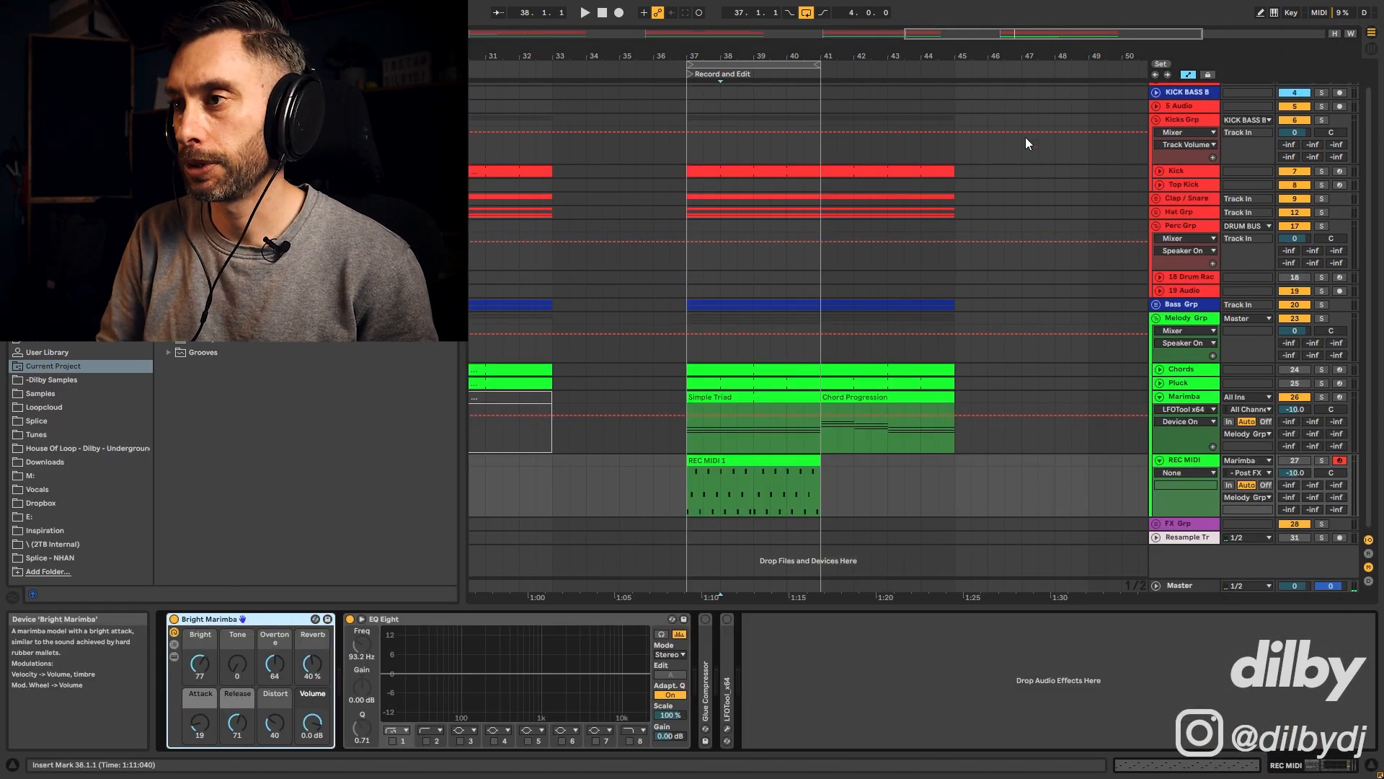
{"action": "left_click", "coordinate": [1295, 396]}
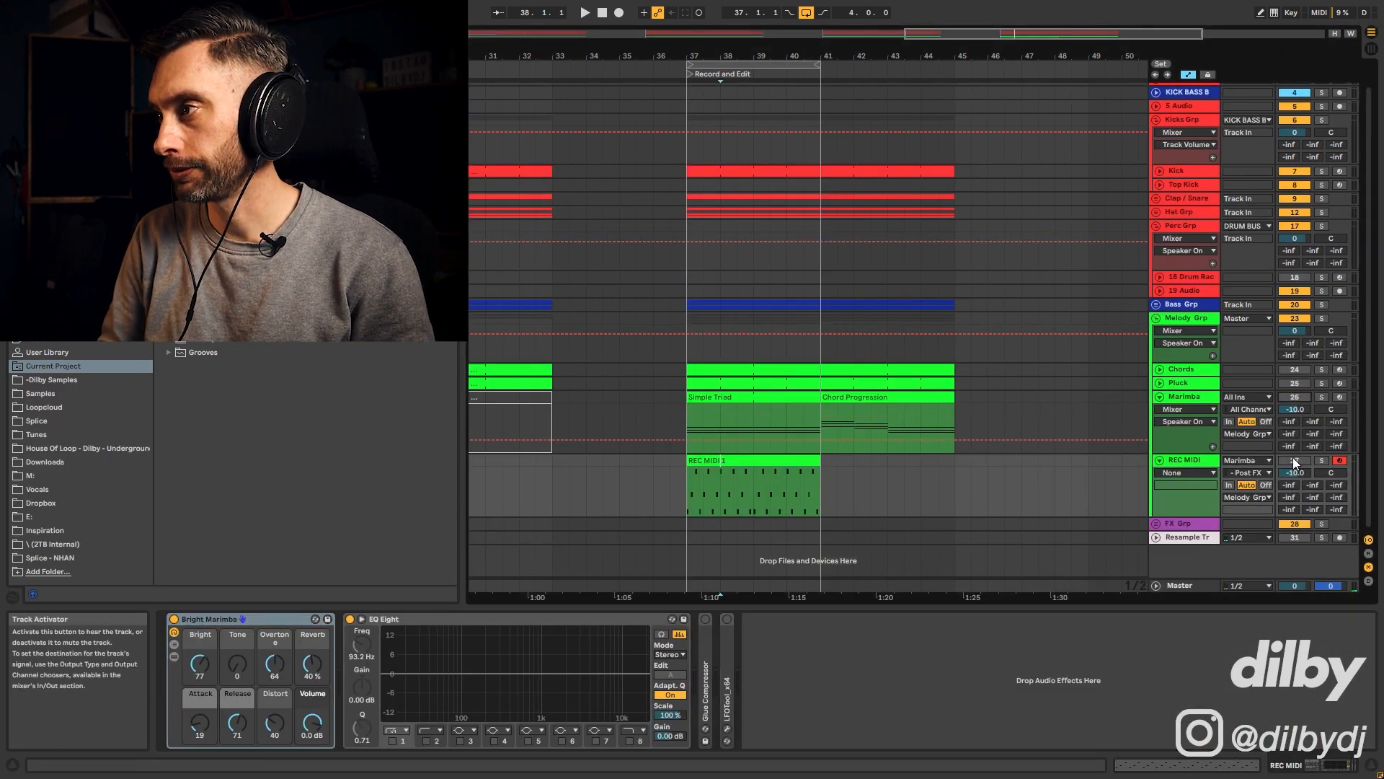
- Activate REC MIDI, open its recorded clip, and raise the G3 note at 2.3.3 to A3
{"action": "double_click", "coordinate": [751, 456]}
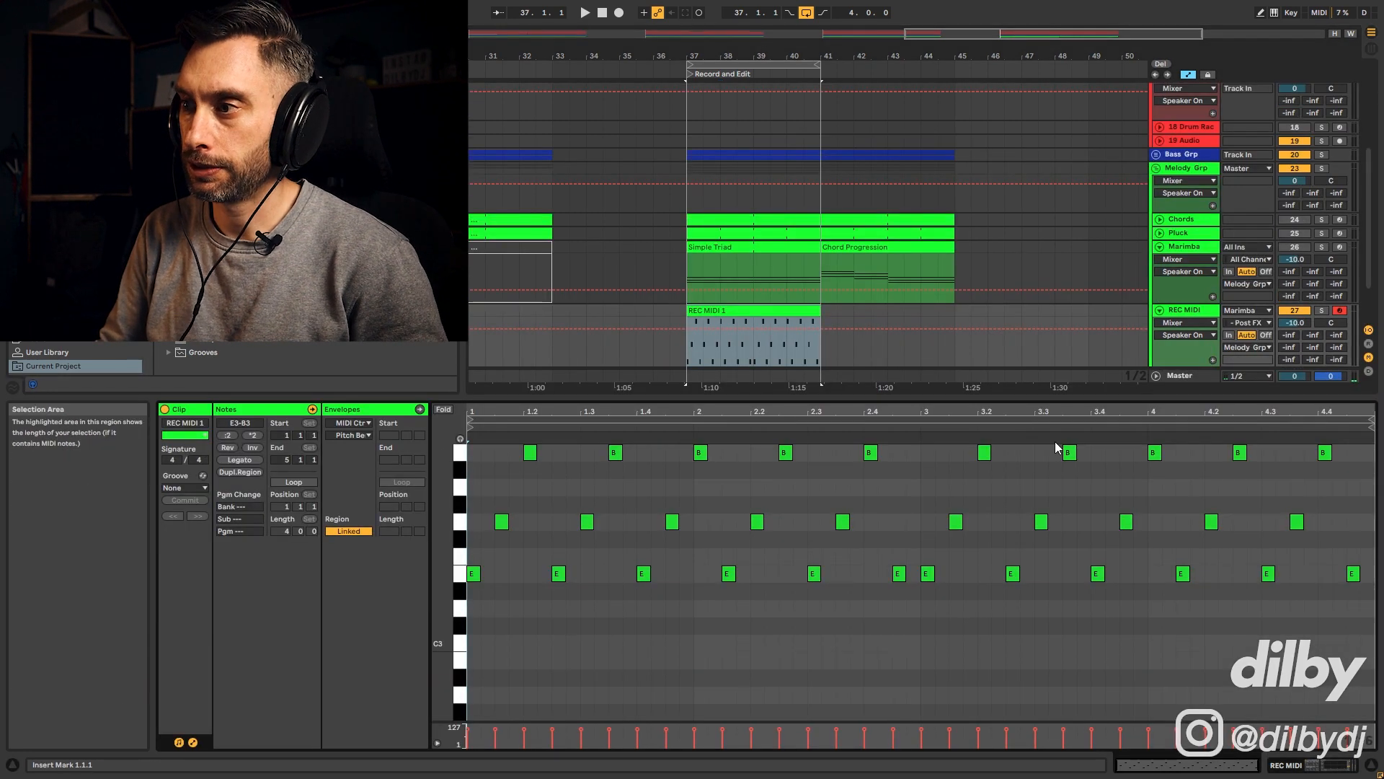
{"action": "left_click", "coordinate": [900, 575]}
{"action": "left_click", "coordinate": [1235, 470]}
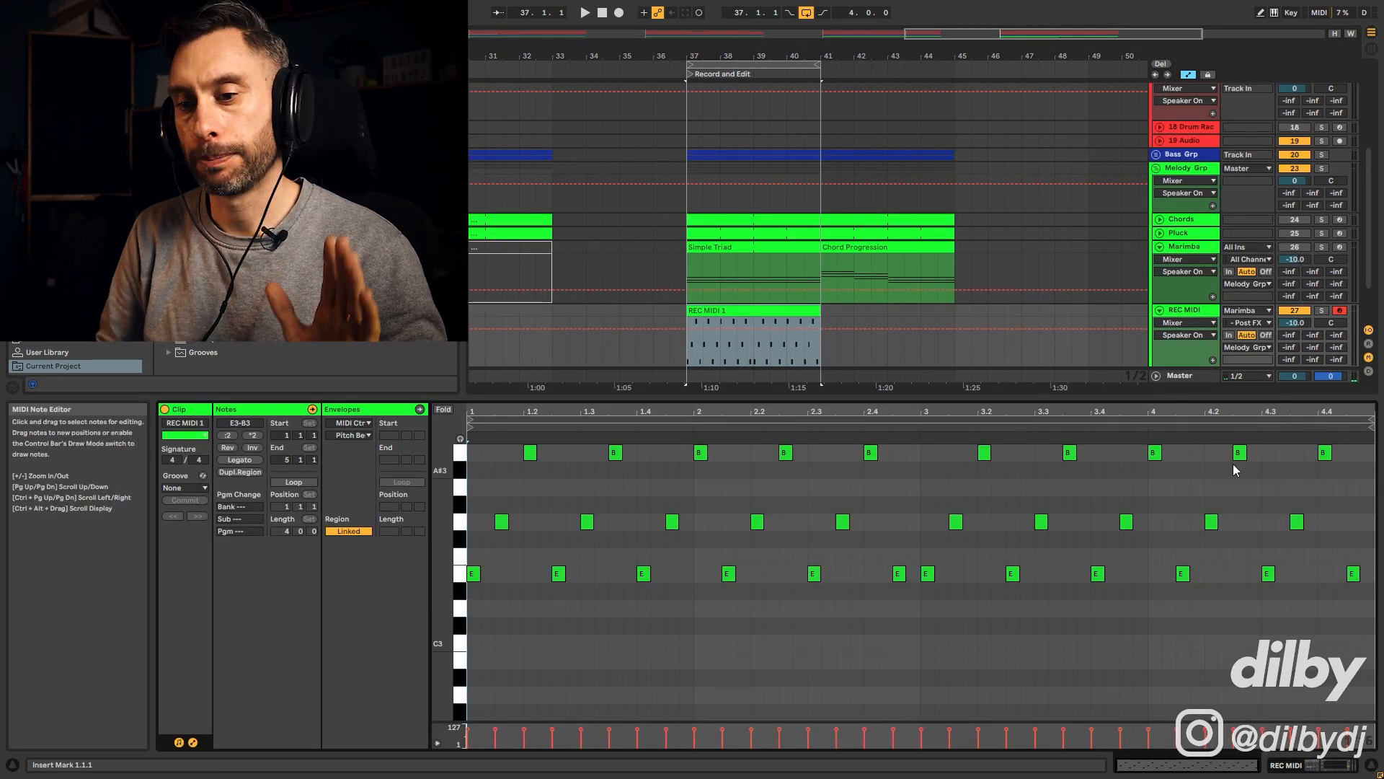
{"action": "left_click", "coordinate": [761, 523]}
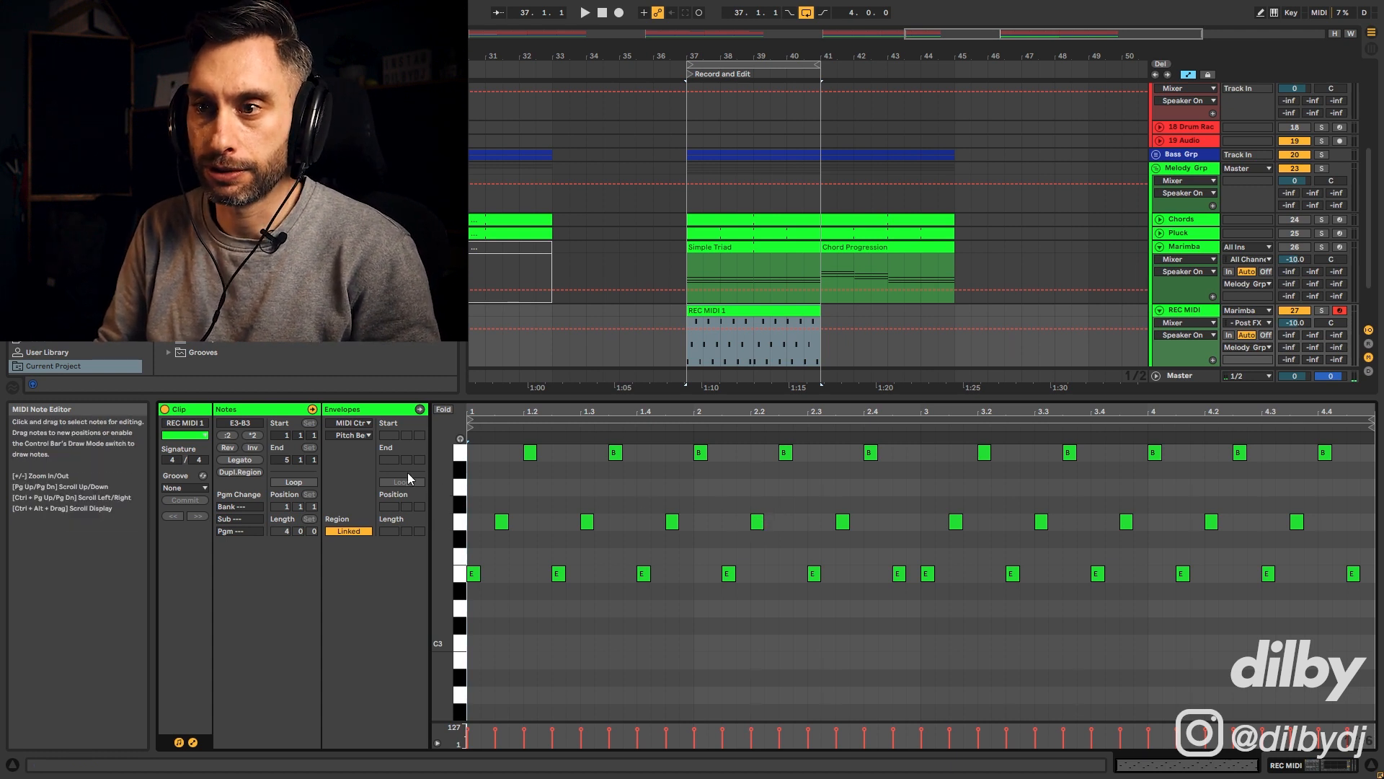
{"action": "left_click", "coordinate": [1211, 522]}
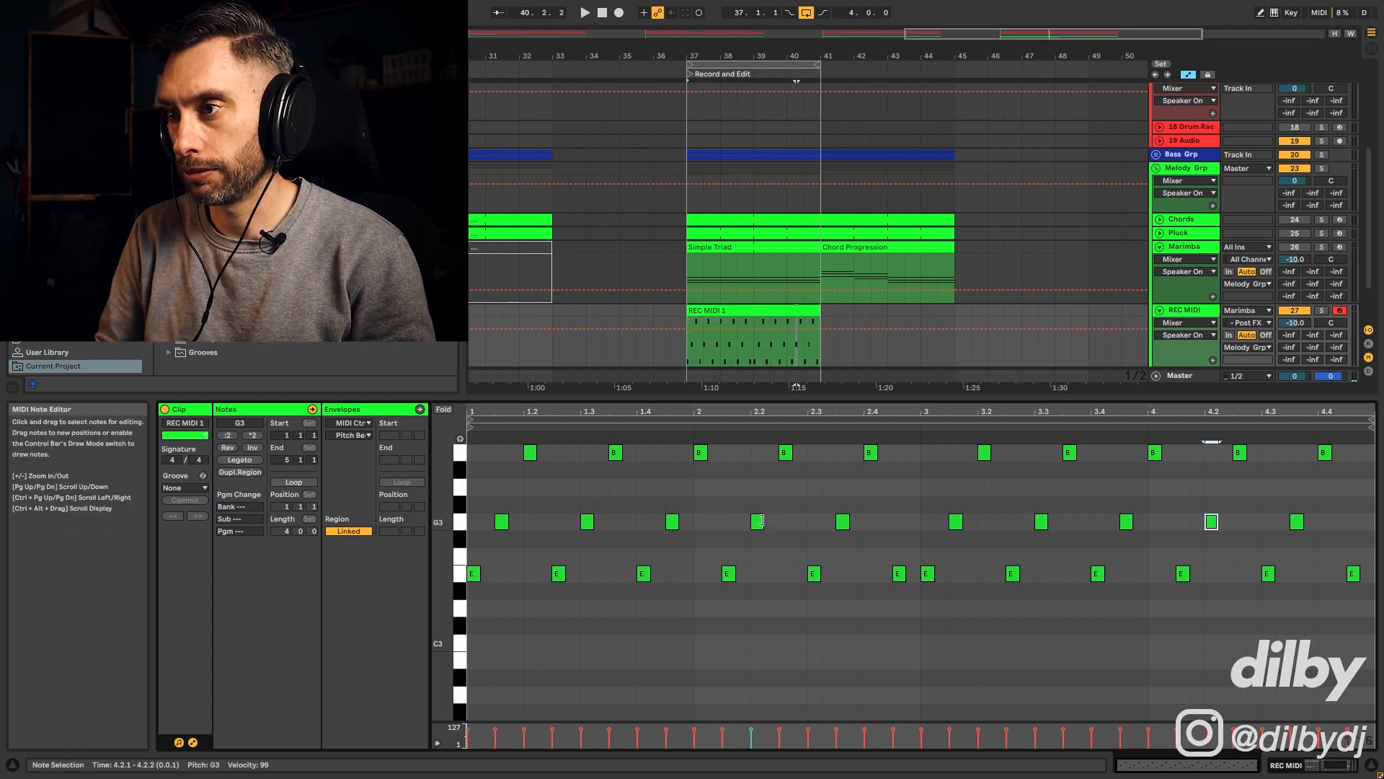
{"action": "left_click", "coordinate": [838, 519]}
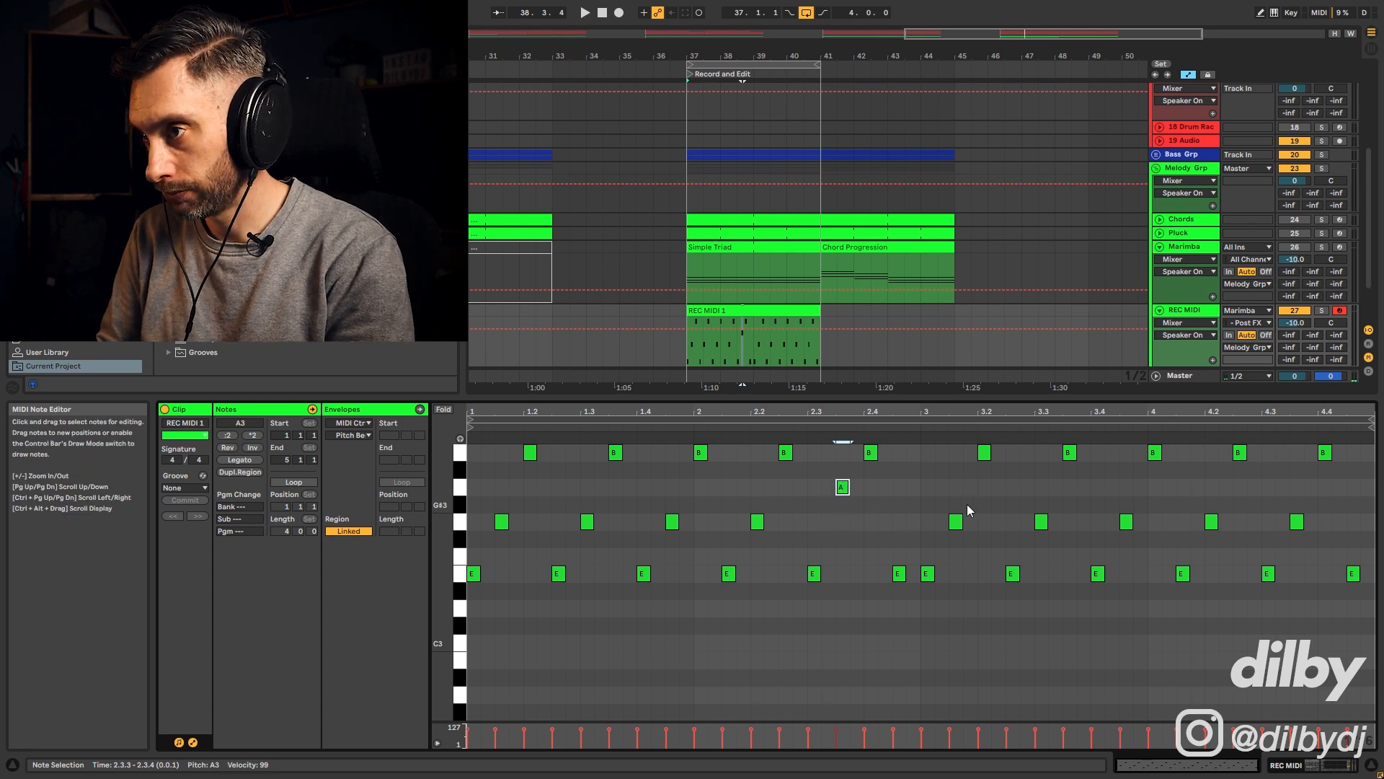
- Raise the G3 note at 4.2.1 to C4 and the E3 note at 4.4.3 to A3
{"action": "left_click", "coordinate": [1213, 522]}
{"action": "key", "text": "Up"}
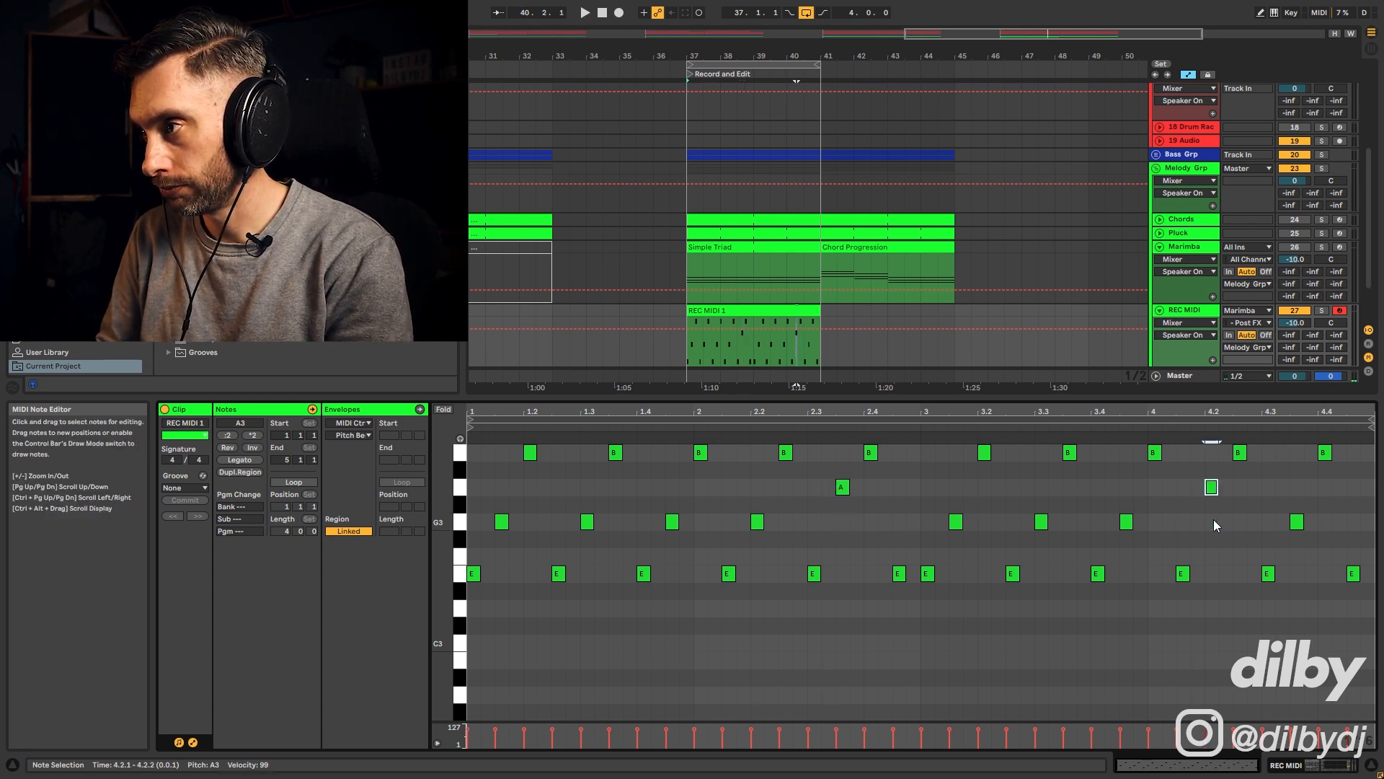
{"action": "key", "text": "Up"}
{"action": "key", "text": "Up"}
{"action": "key", "text": "Up"}
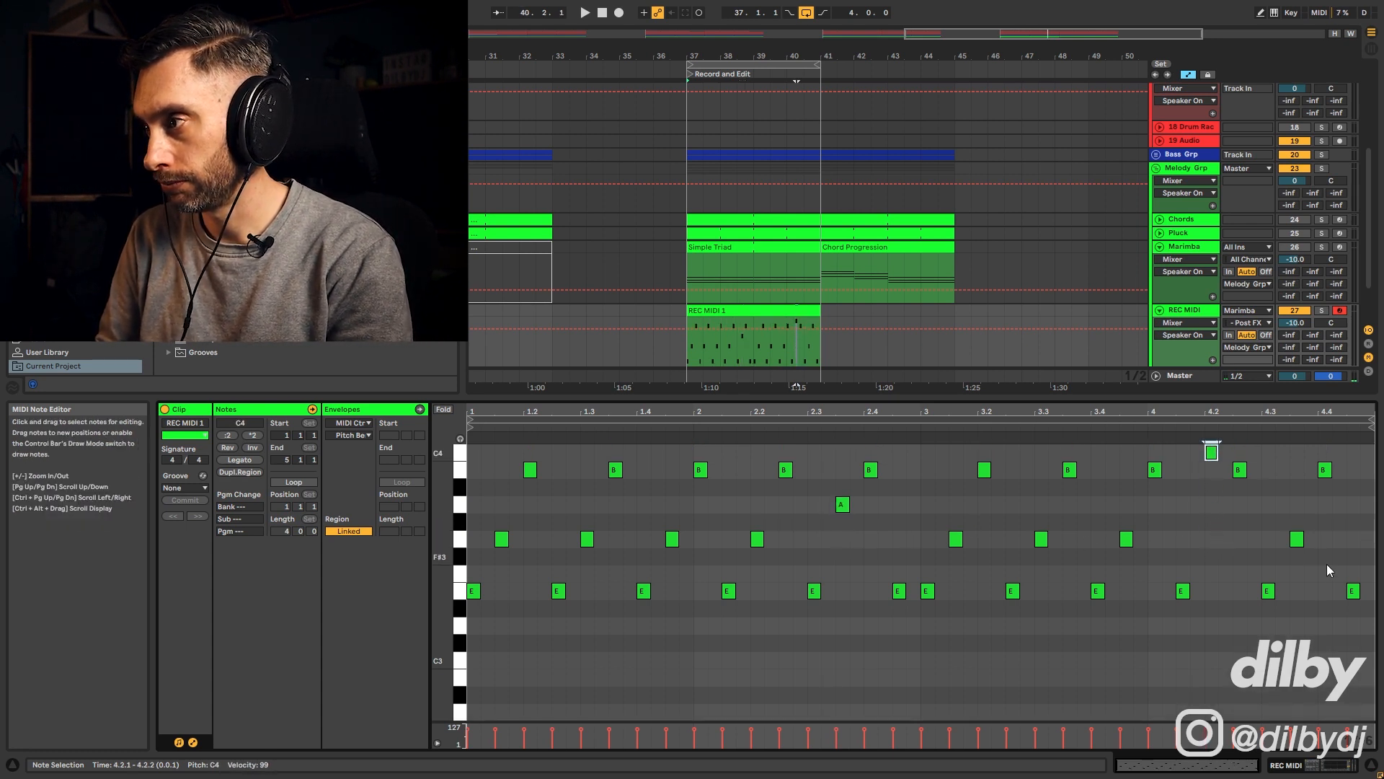
{"action": "left_click", "coordinate": [1354, 591]}
{"action": "key", "text": "Up"}
{"action": "key", "text": "Up"}
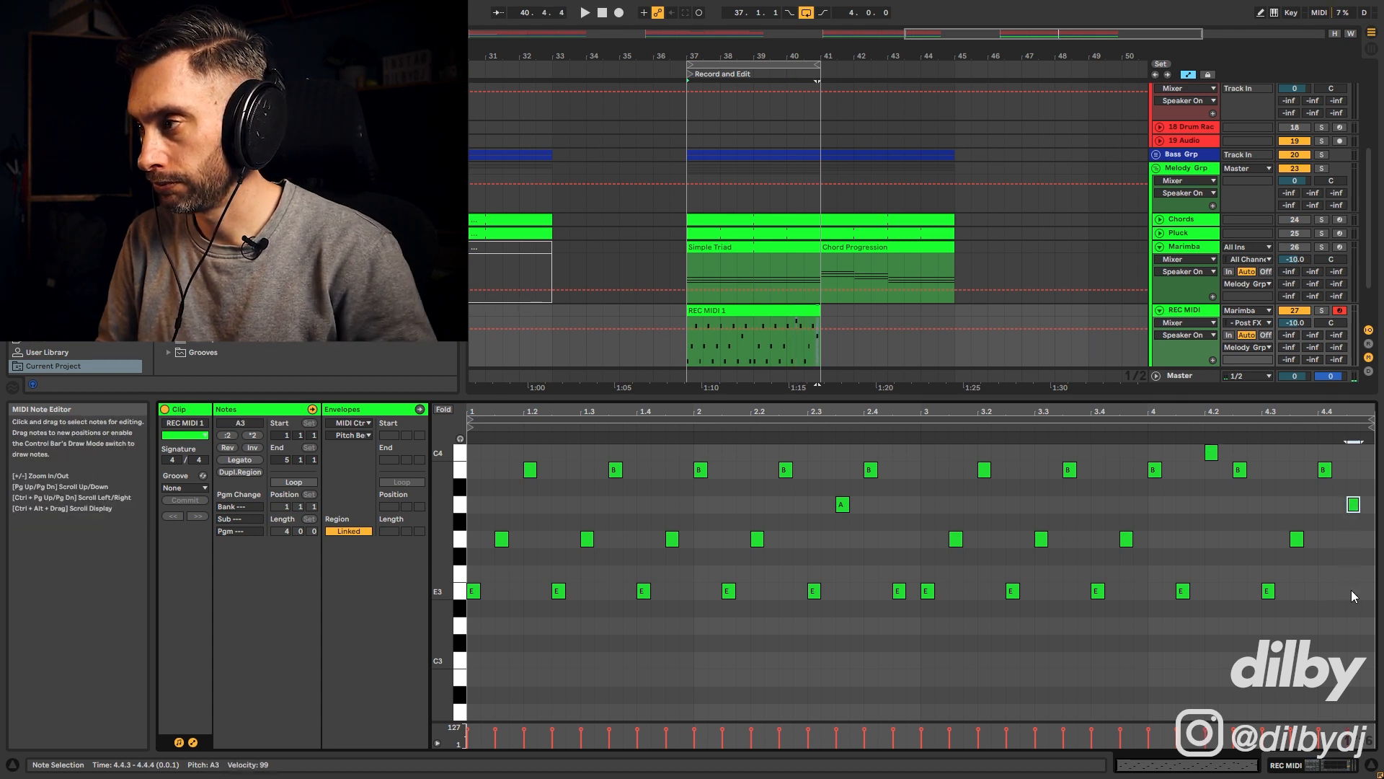
- Set the REC MIDI track's monitoring to Off and play the edited clip with the full mix
{"action": "key", "text": "space"}
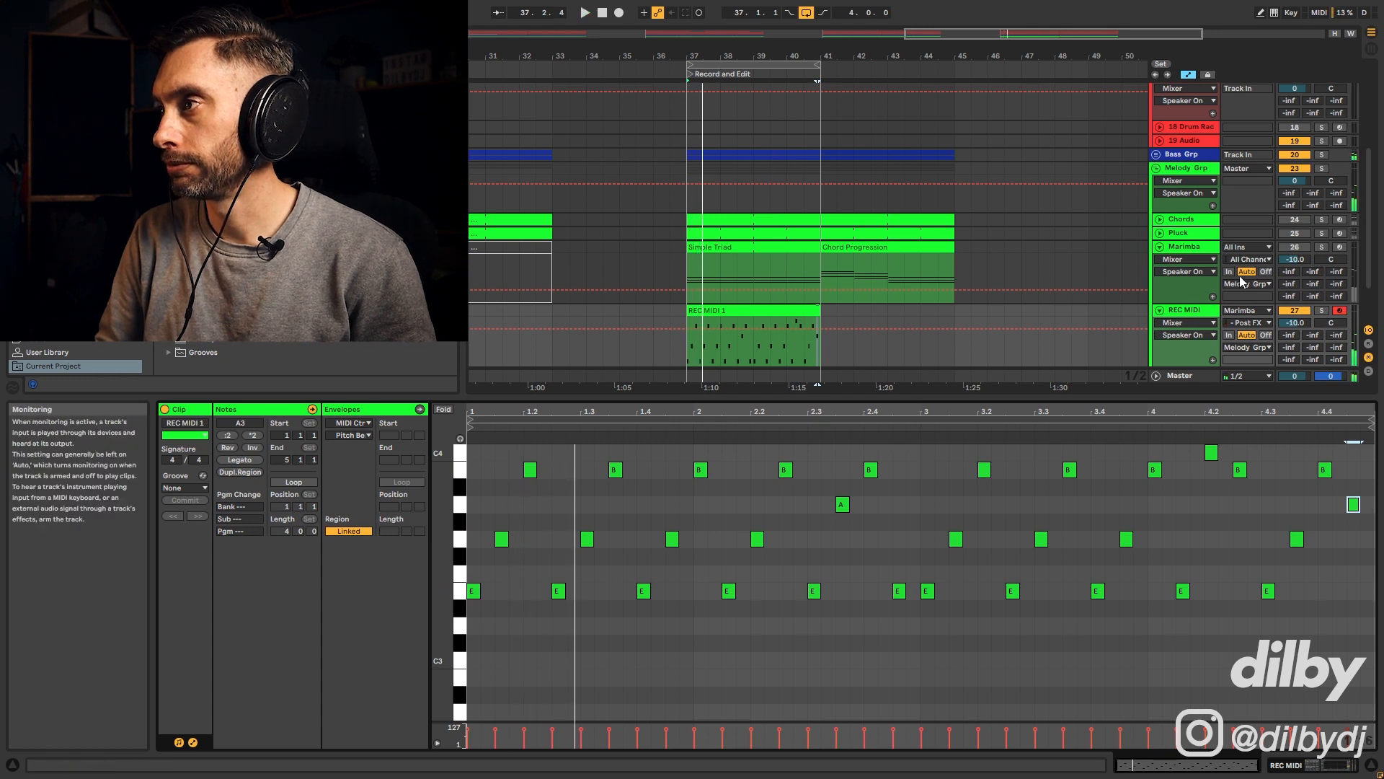
{"action": "left_click", "coordinate": [1267, 334]}
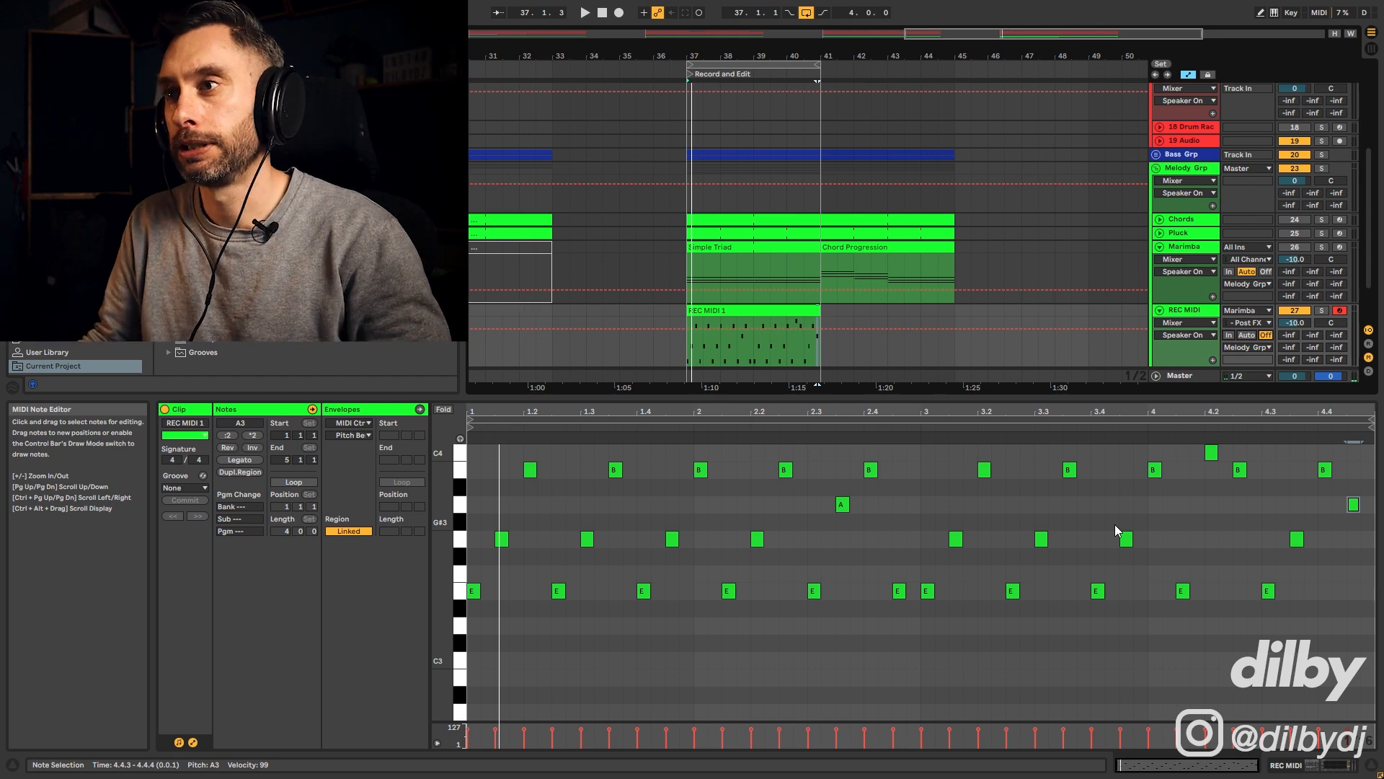
- Move the loop to bars 41–45, return REC MIDI's monitoring to Auto, and play the Marimba's Chord Progression clip
{"action": "left_click_drag", "start_coordinate": [760, 65], "coordinate": [898, 92]}
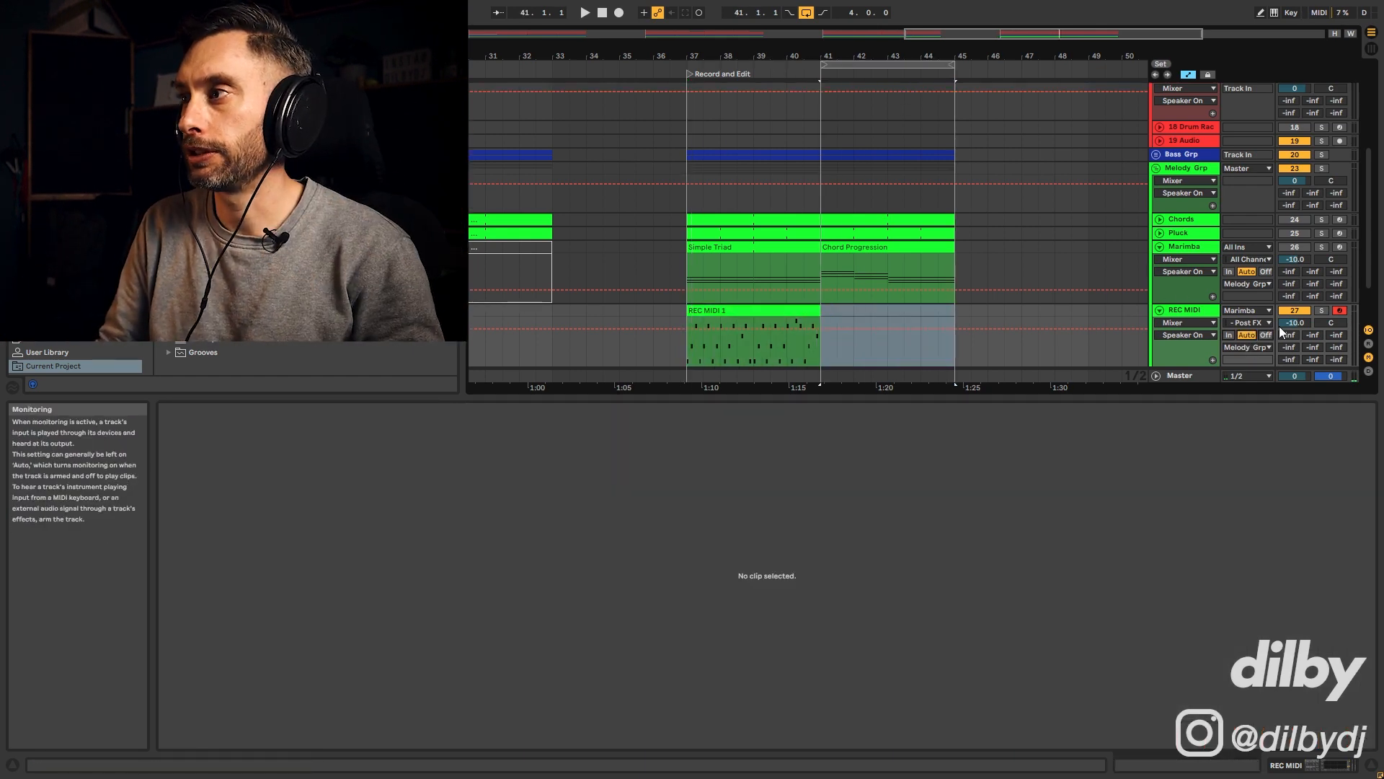
{"action": "left_click", "coordinate": [898, 247]}
{"action": "key", "text": "space"}
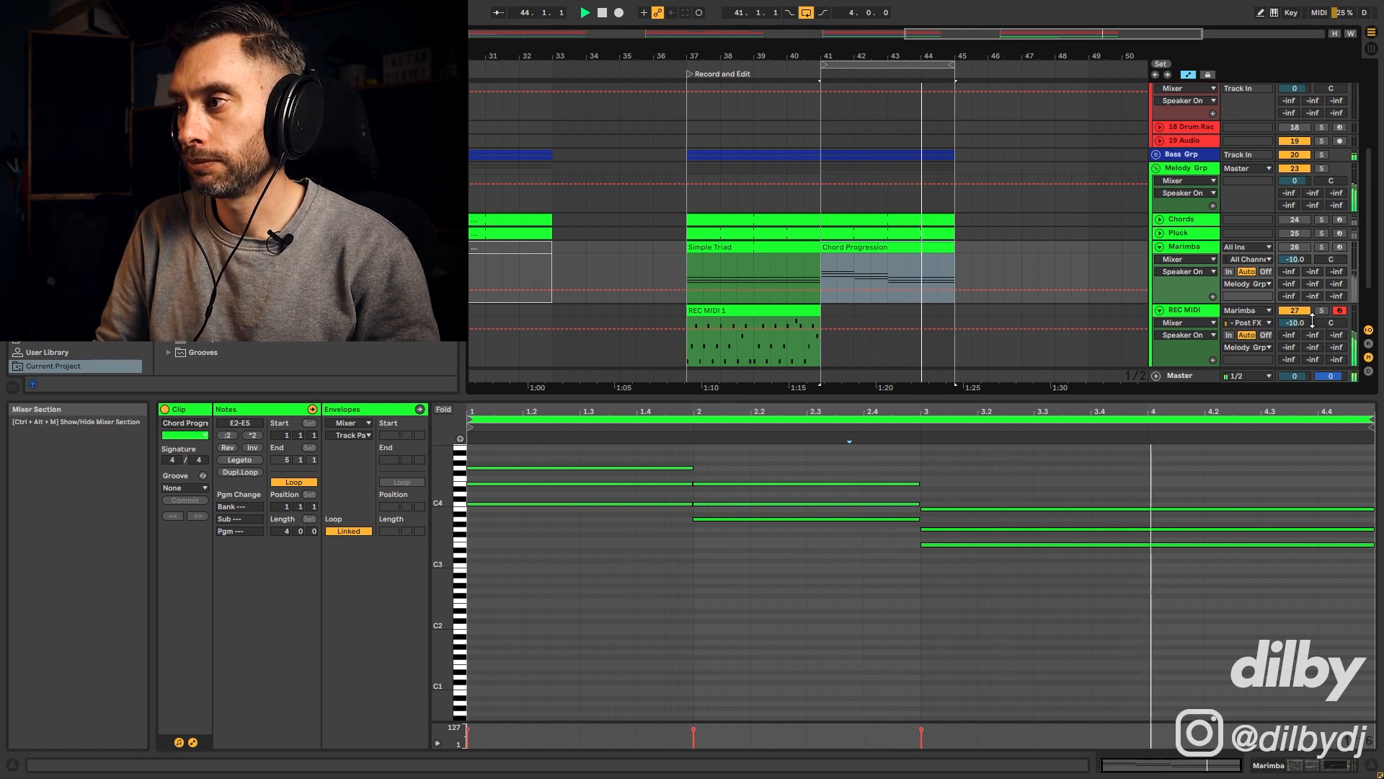
{"action": "key", "text": "space"}
- Record the Marimba's arpeggiated Chord Progression onto REC MIDI from bar 41 to bar 45
{"action": "left_click", "coordinate": [819, 315]}
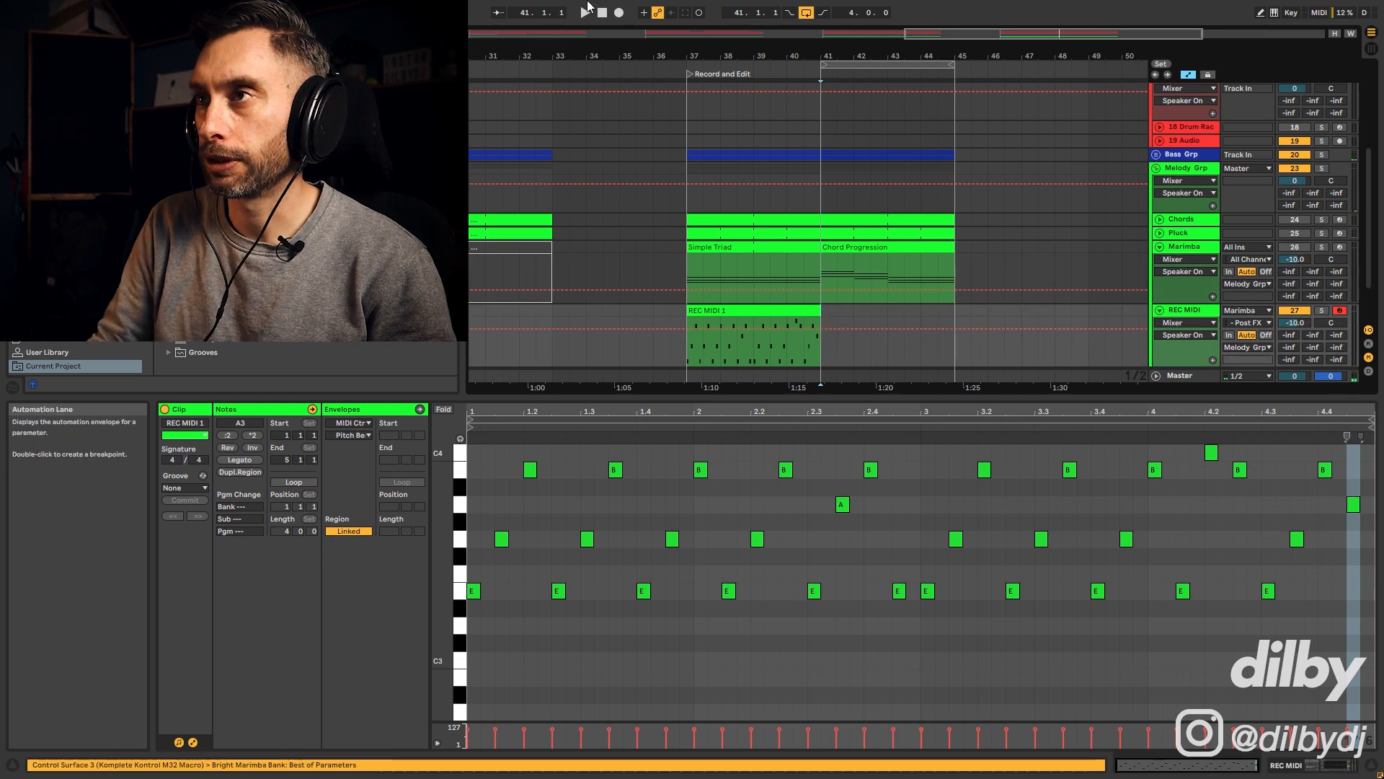
{"action": "left_click", "coordinate": [620, 13]}
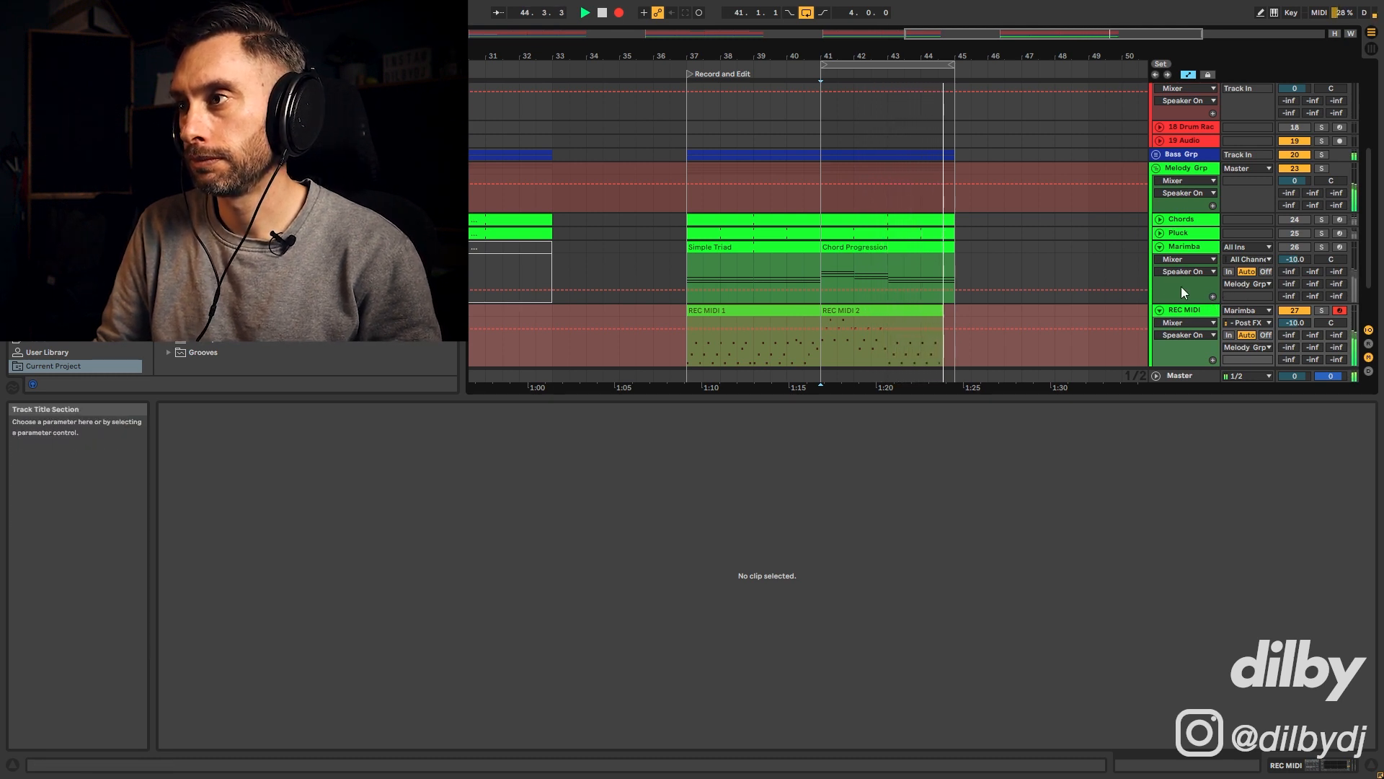
{"action": "key", "text": "space"}
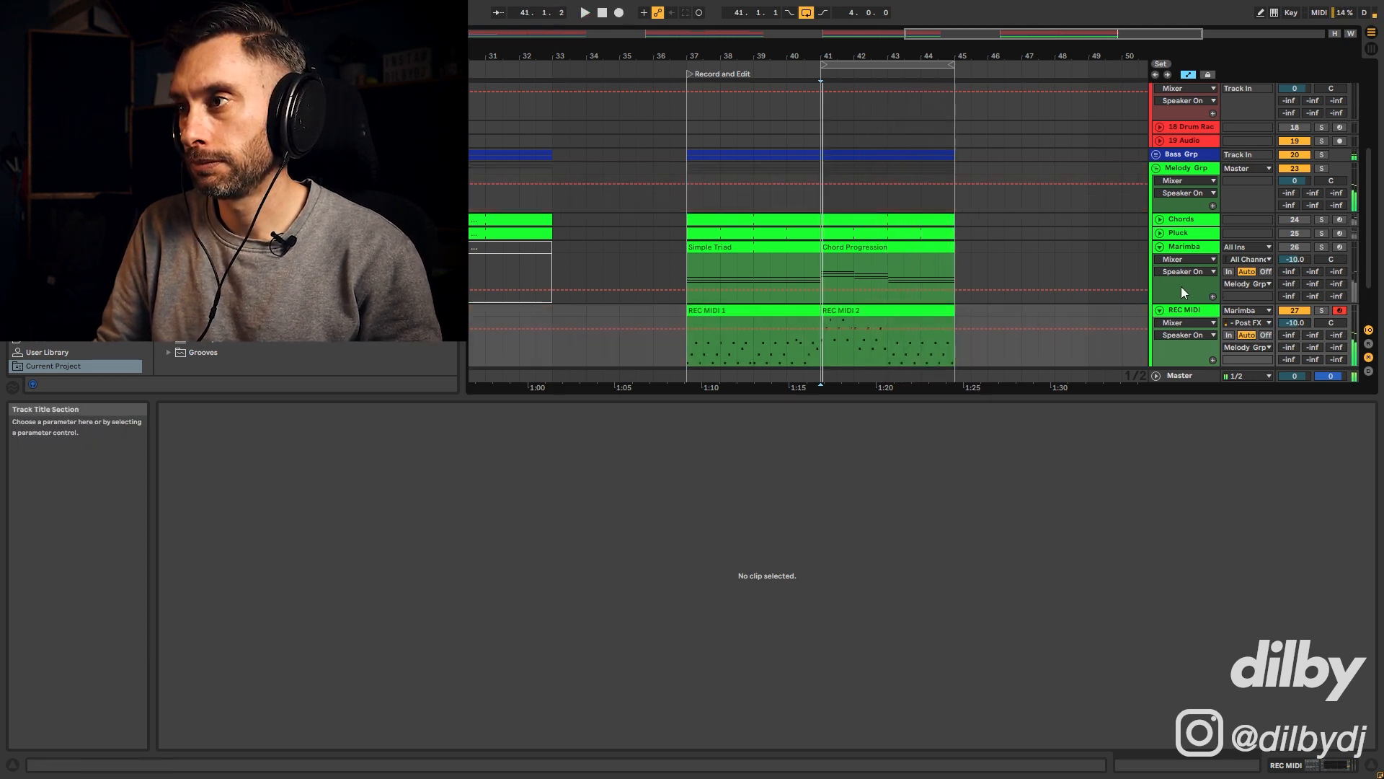
- Open the second REC MIDI clip and lower the E4 notes at 5.3.1 and 6.2.3 by an octave to E3
{"action": "left_click", "coordinate": [895, 309]}
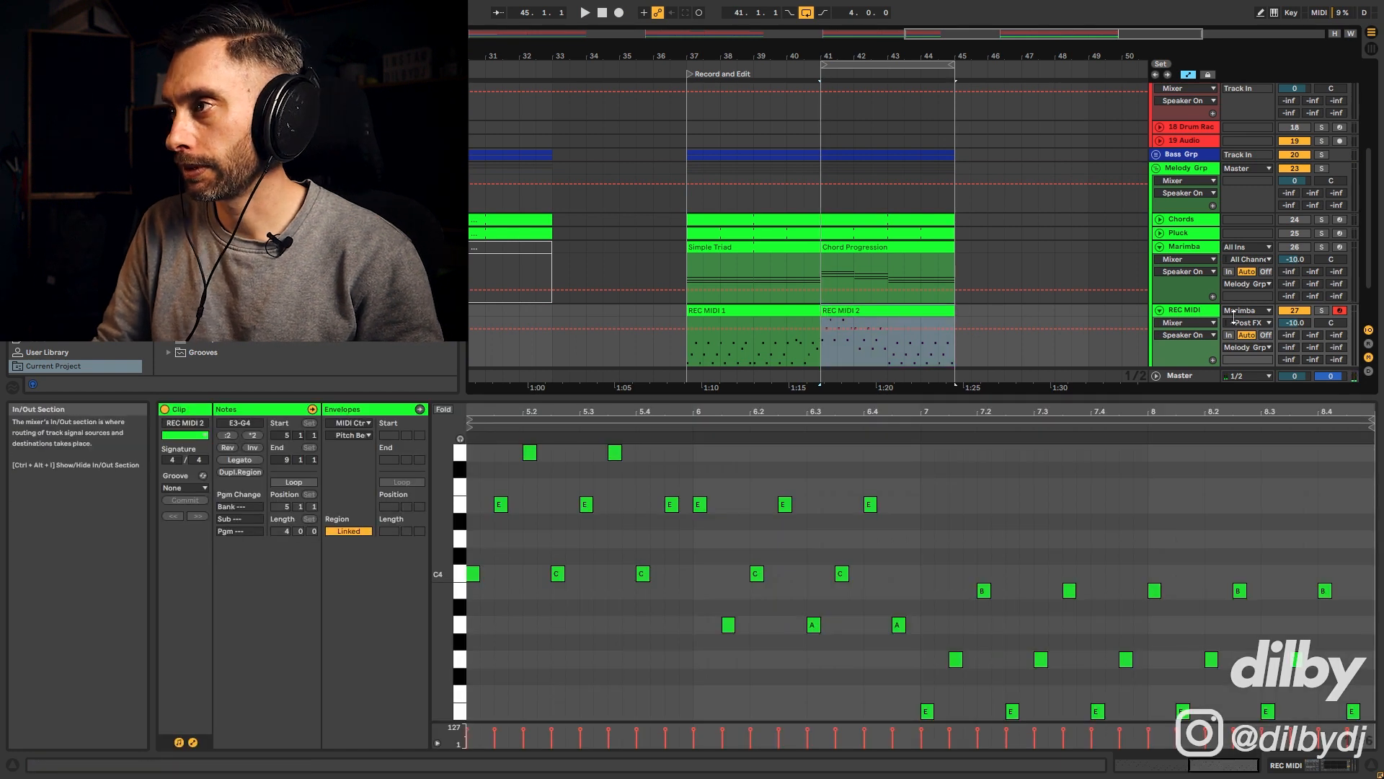
{"action": "left_click", "coordinate": [1168, 302]}
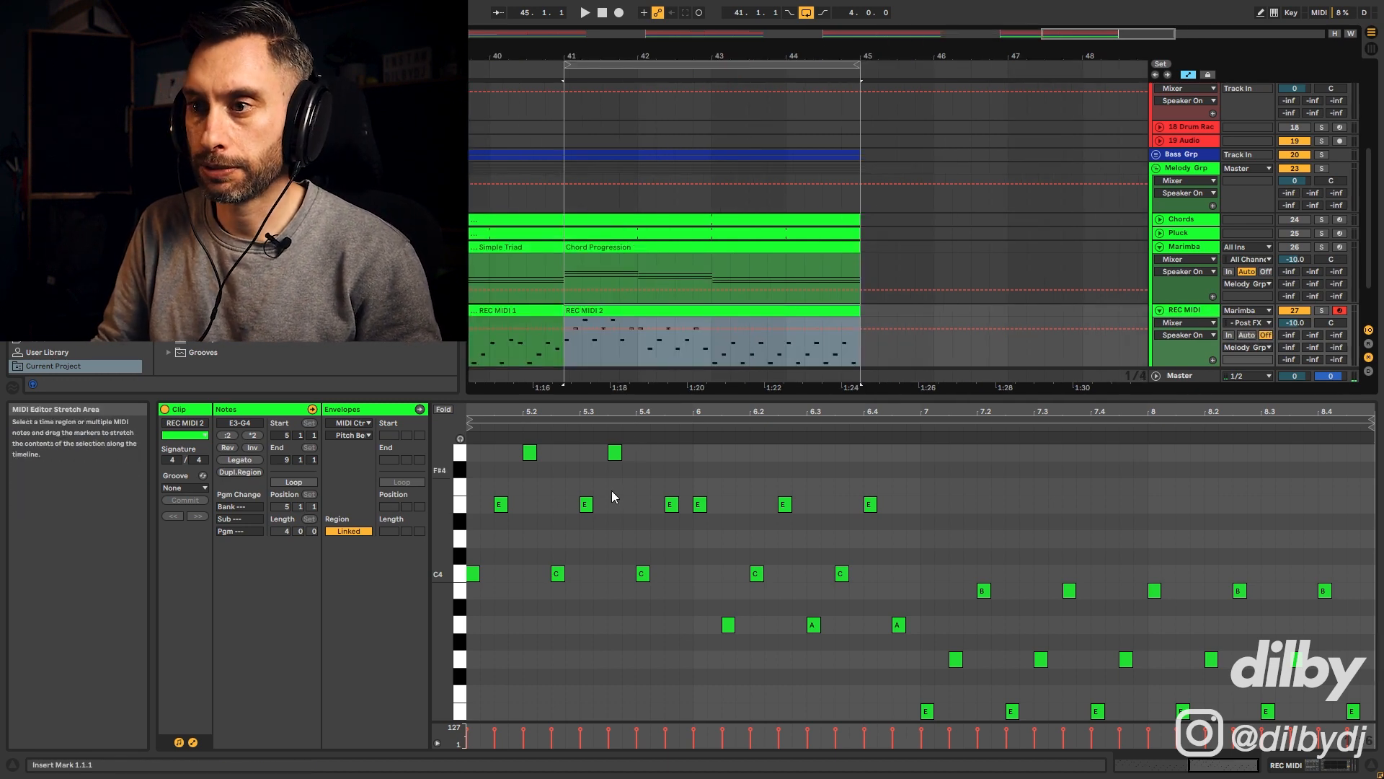
{"action": "left_click_drag", "start_coordinate": [568, 494], "coordinate": [599, 527]}
{"action": "key", "text": "shift+Down"}
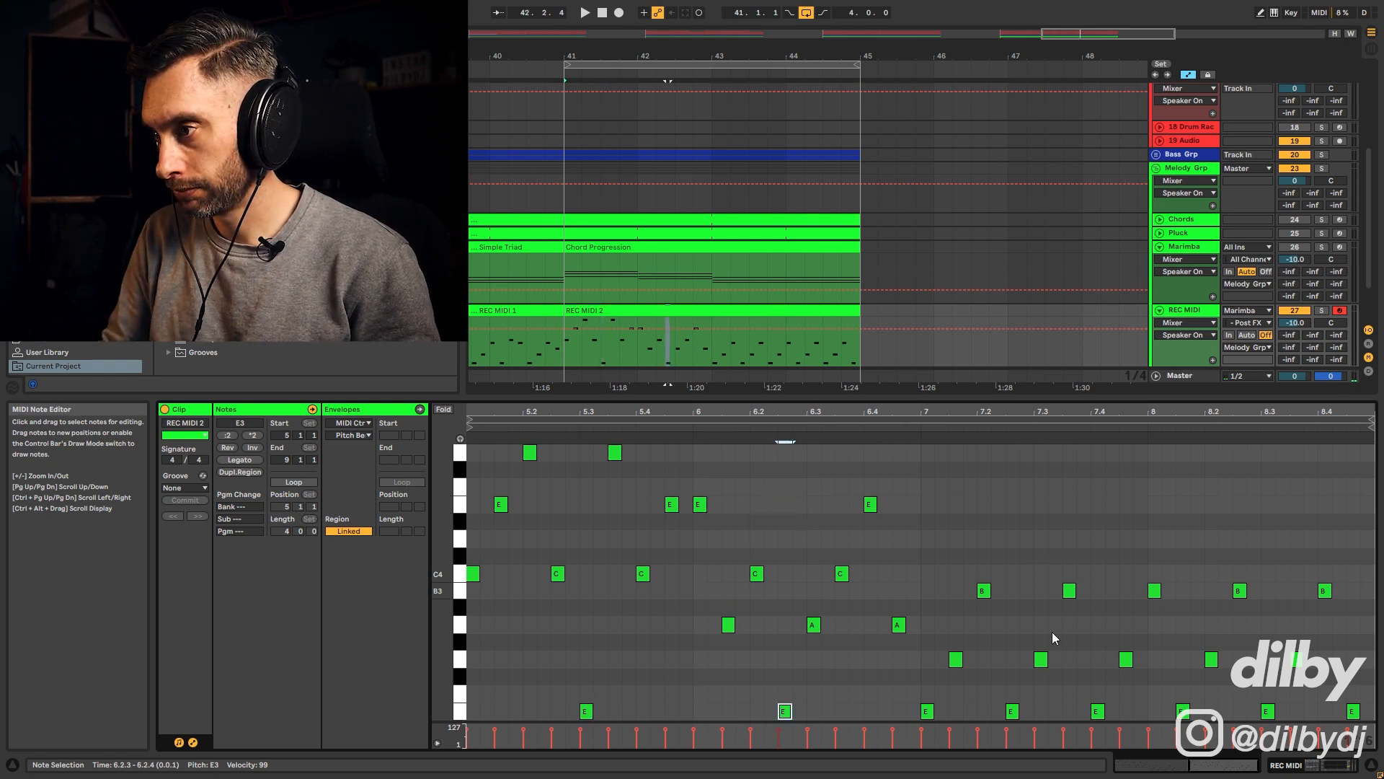
- Raise the G3 note at 7.3.1 by an octave to G4 and the B3 note at 8.4.1 to C4
{"action": "left_click", "coordinate": [1040, 659]}
{"action": "key", "text": "shift+Up"}
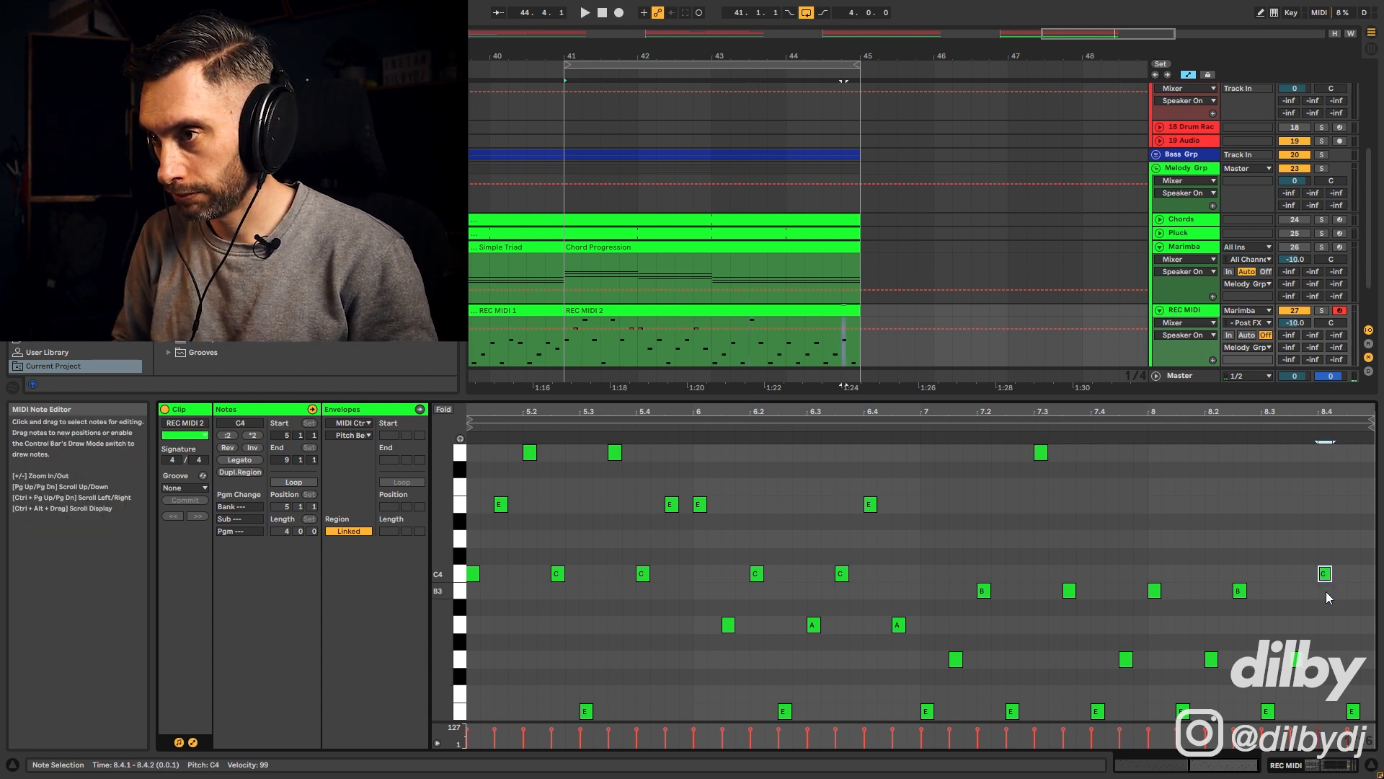
- Raise the C4 note at 8.4.1 to E4 and the B3 note at 8.2.3 to D4, and play the melody
{"action": "key", "text": "Up"}
{"action": "key", "text": "Up"}
{"action": "key", "text": "Up"}
{"action": "key", "text": "Up"}
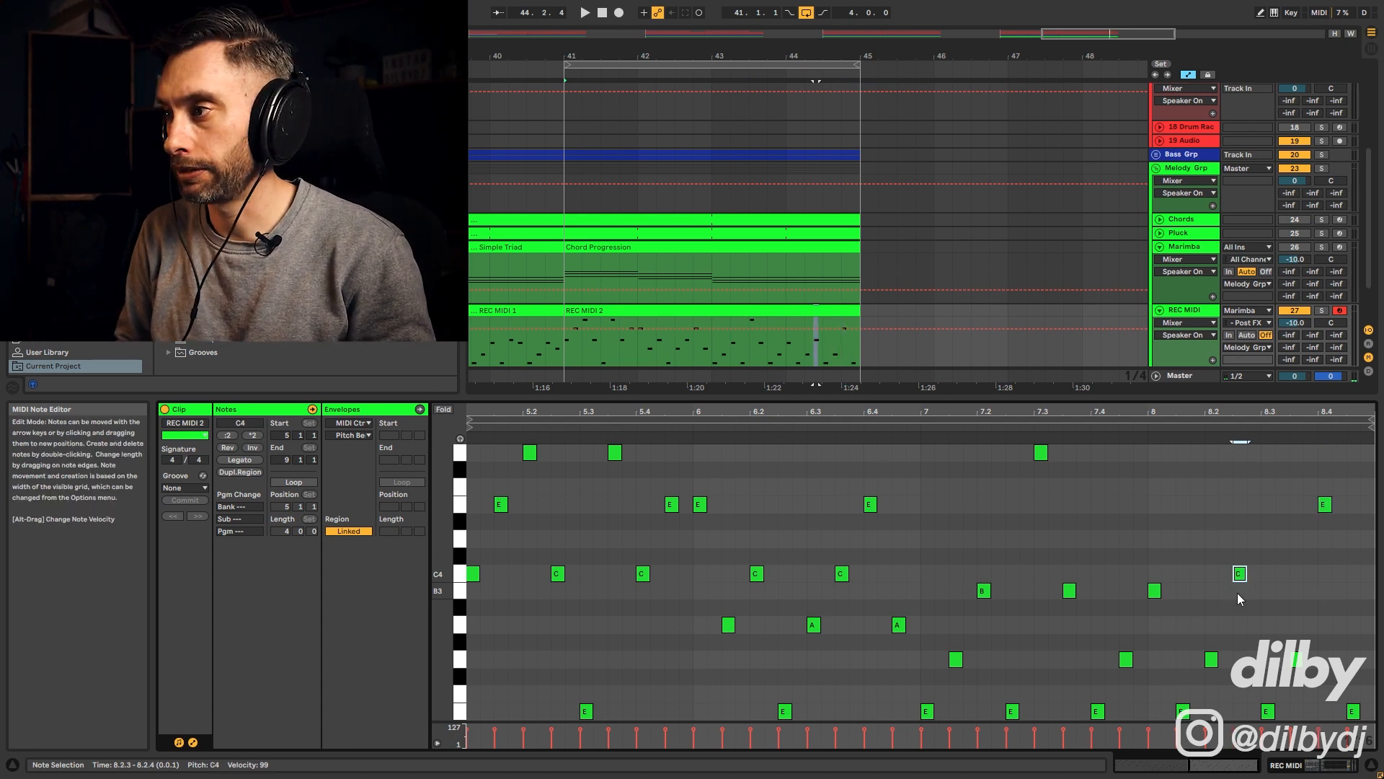
{"action": "key", "text": "Up"}
{"action": "key", "text": "Up"}
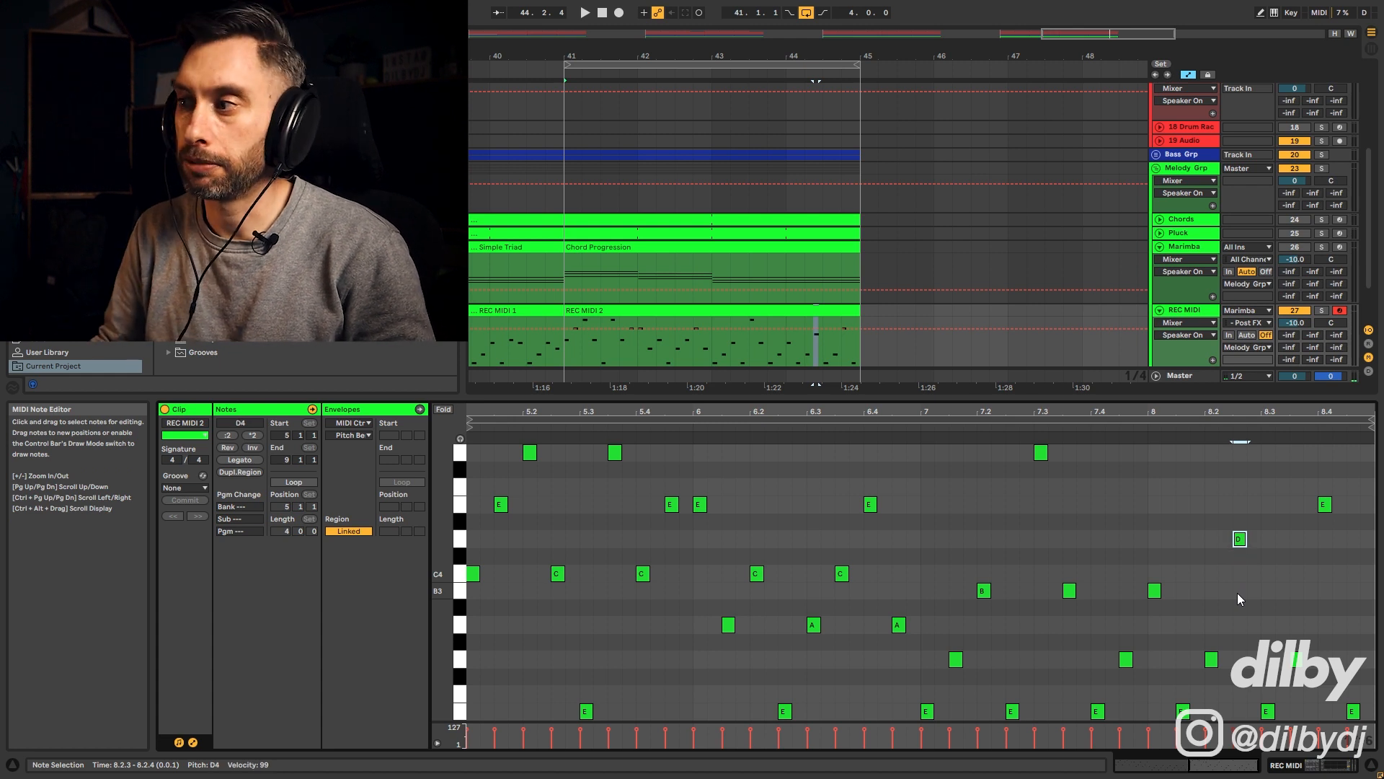
{"action": "key", "text": "space"}
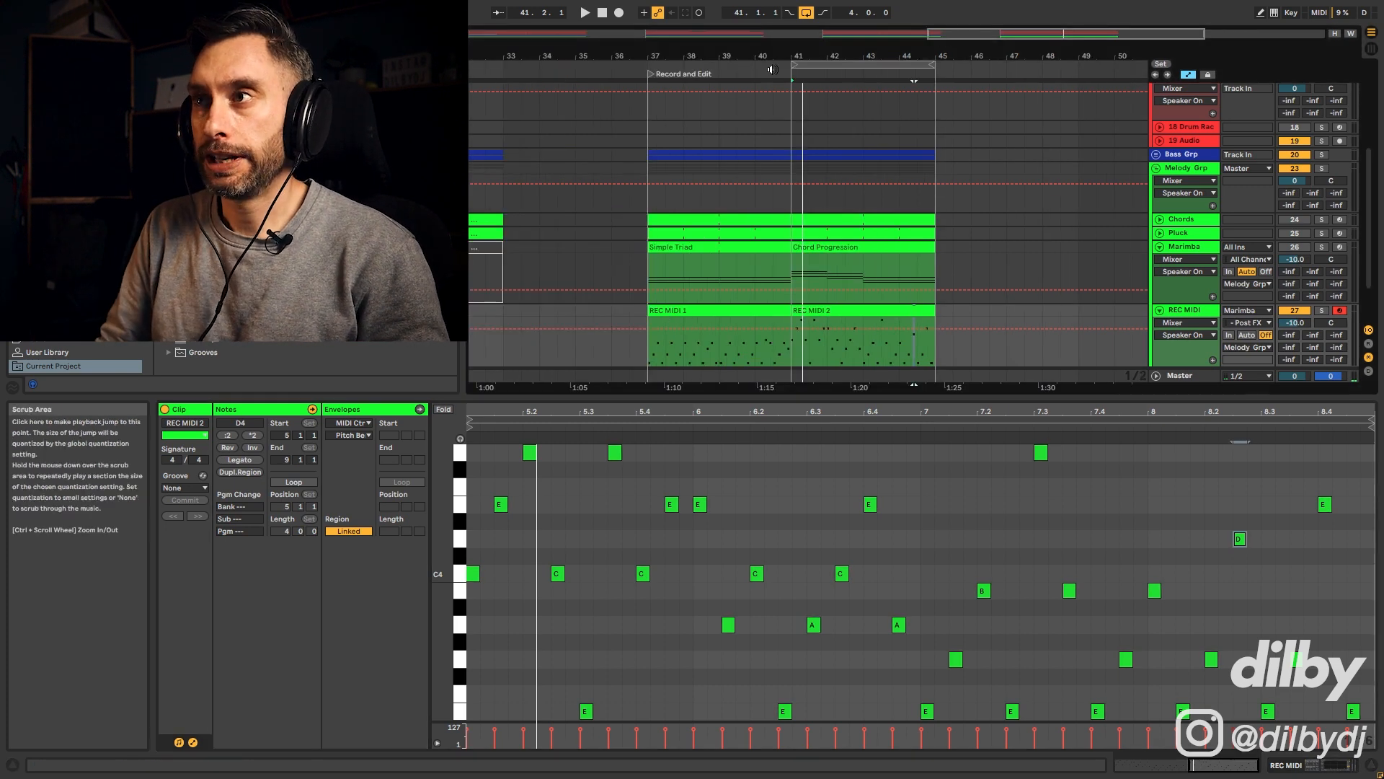
- Extend the loop back to bar 37 and switch from REC MIDI to the Marimba, muting and folding the REC MIDI track
{"action": "left_click", "coordinate": [792, 64]}
{"action": "left_click_drag", "start_coordinate": [792, 64], "coordinate": [649, 54]}
{"action": "left_click", "coordinate": [1298, 247]}
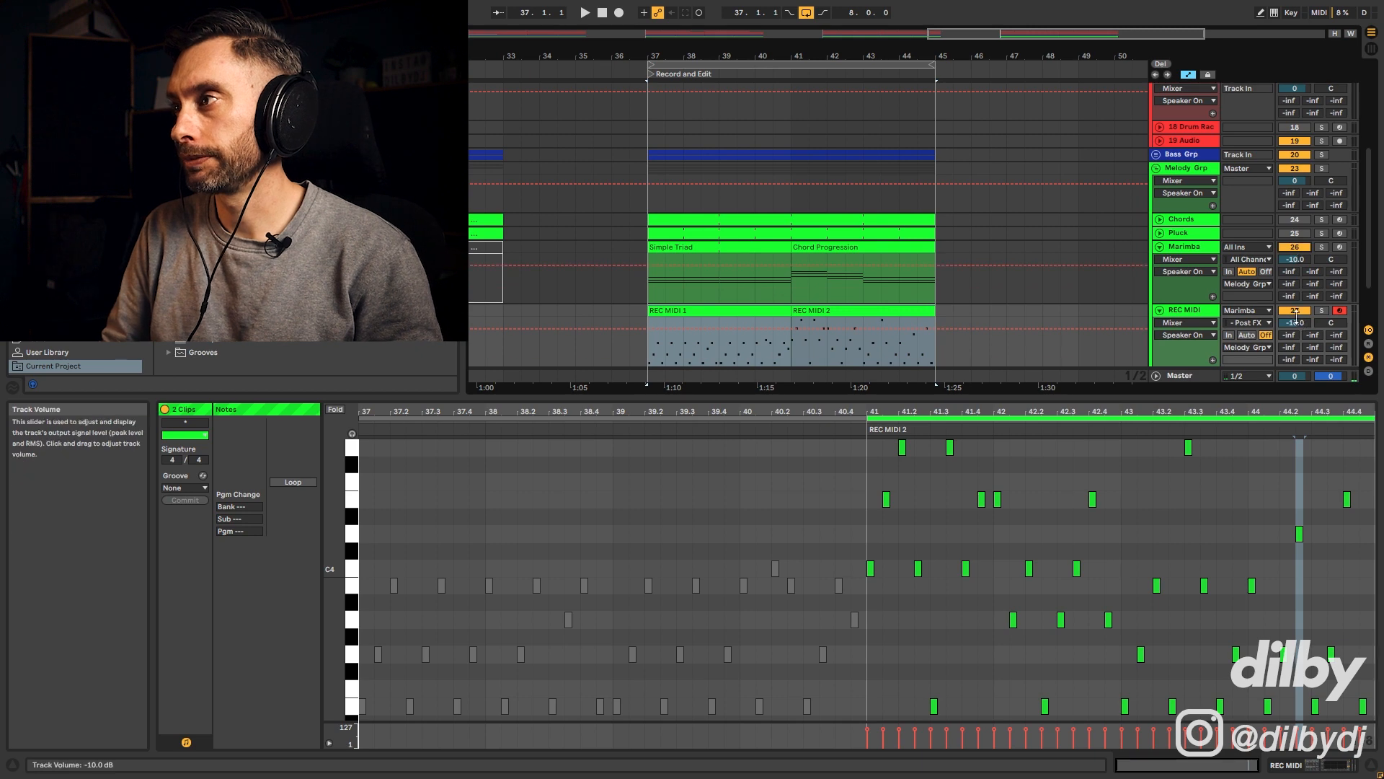
{"action": "left_click", "coordinate": [1159, 310]}
{"action": "left_click", "coordinate": [1186, 247]}
{"action": "scroll", "coordinate": [670, 218], "scroll_direction": "down", "scroll_amount": 1}
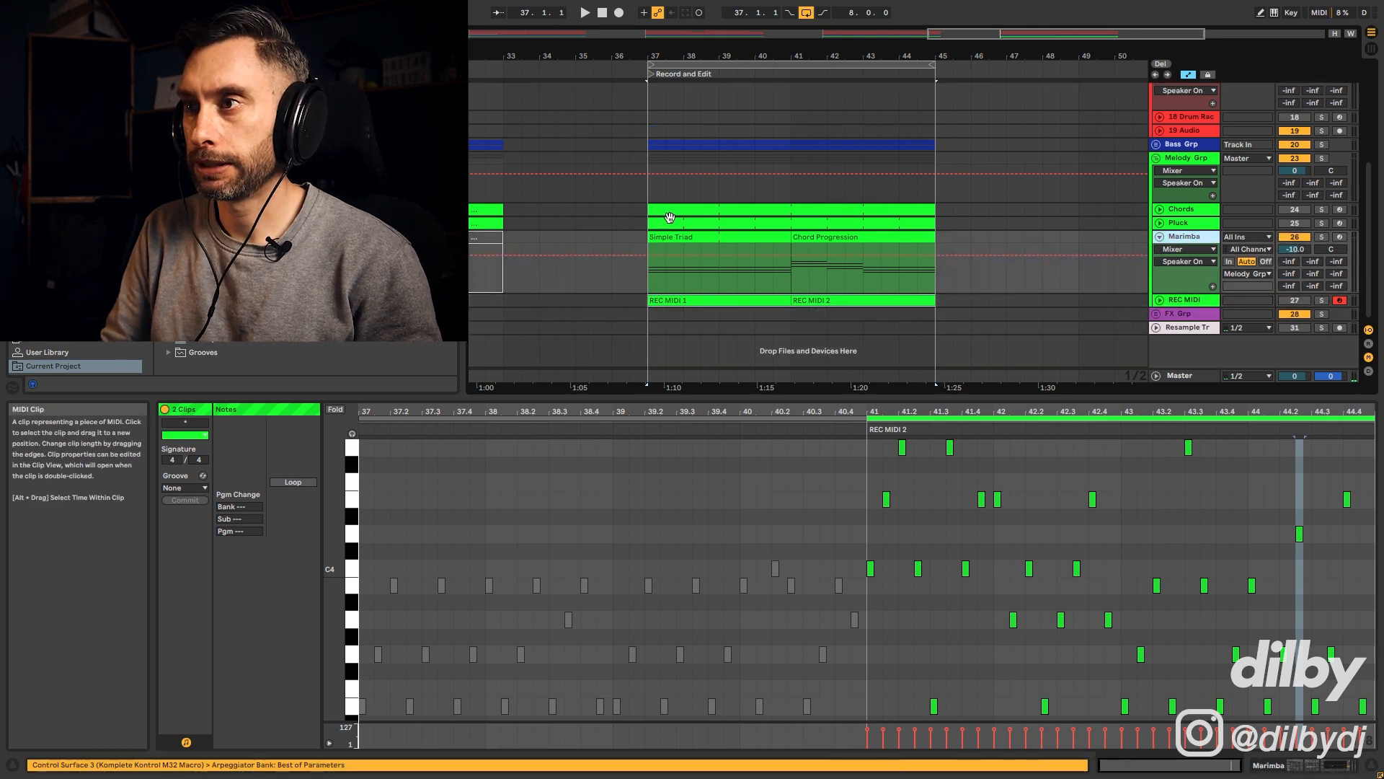
- Move the Marimba's Simple Triad clip to bar 45 and extend the Chord Progression clip and the loop back to bar 37
{"action": "left_click", "coordinate": [832, 238]}
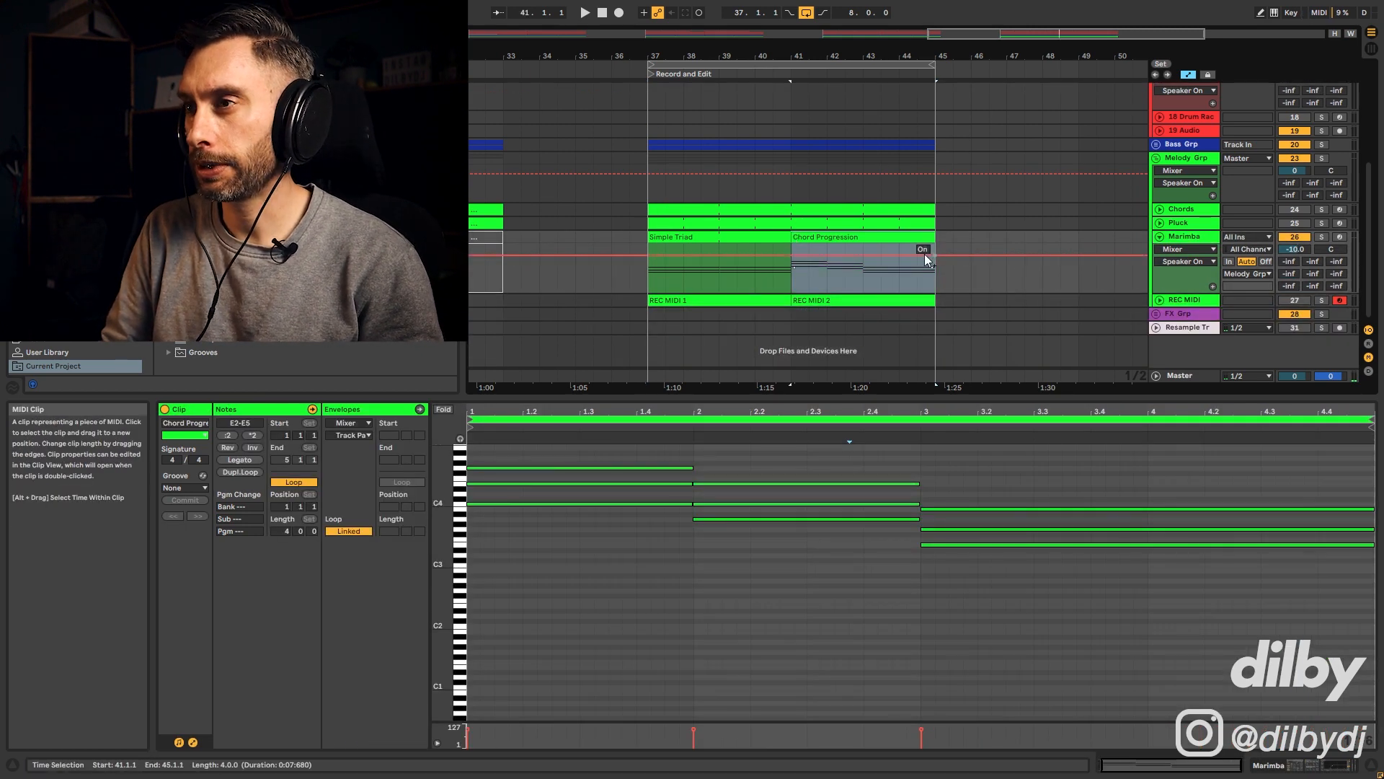
{"action": "key", "text": "ctrl+l"}
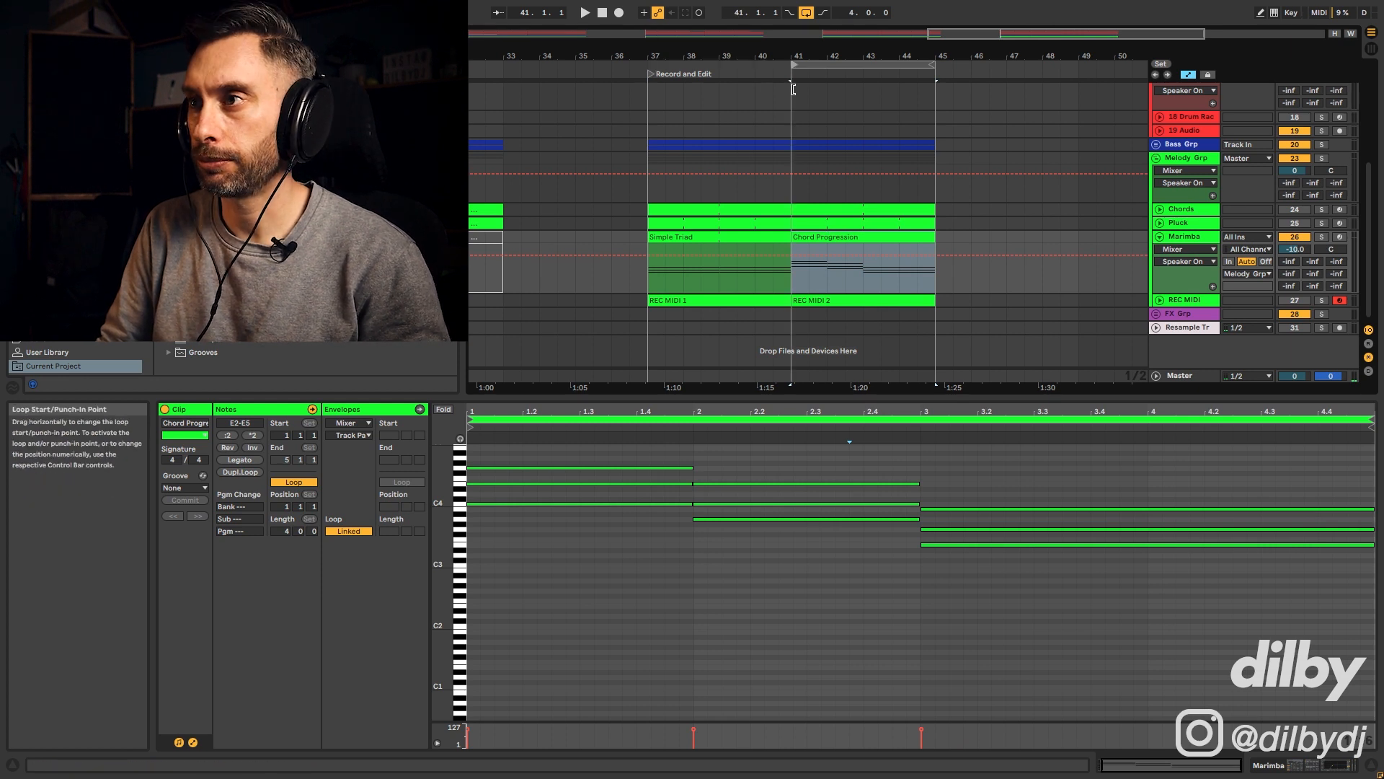
{"action": "left_click", "coordinate": [854, 238]}
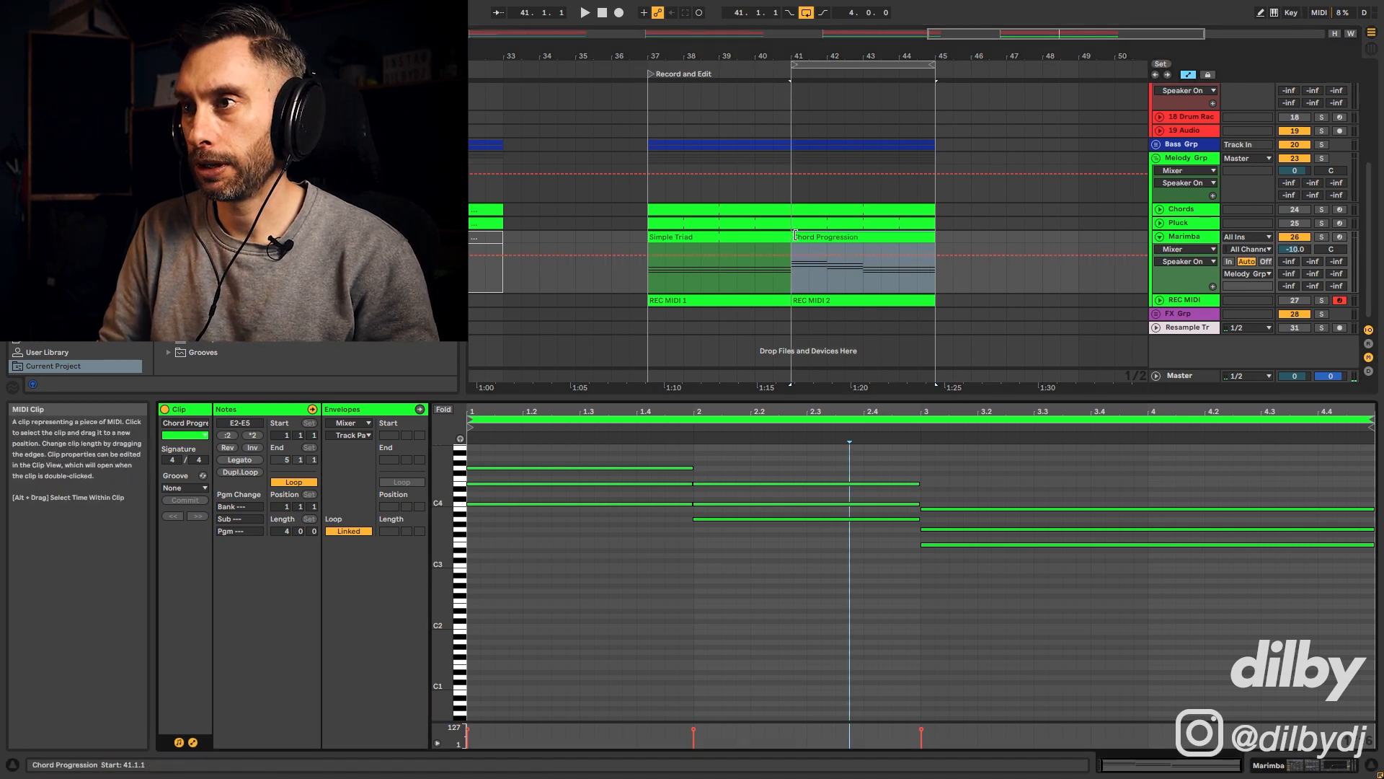
{"action": "left_click_drag", "start_coordinate": [659, 237], "coordinate": [954, 256]}
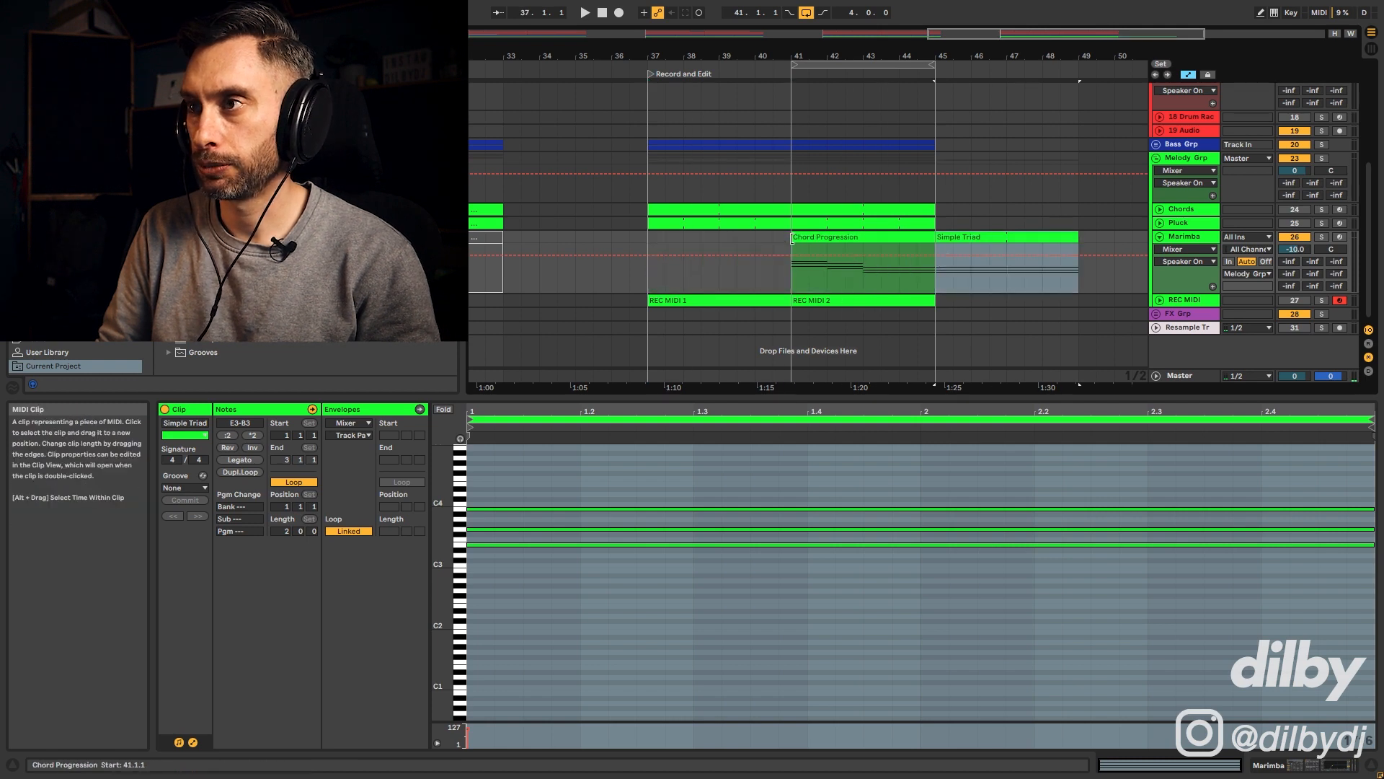
{"action": "left_click_drag", "start_coordinate": [792, 242], "coordinate": [649, 240]}
{"action": "left_click_drag", "start_coordinate": [793, 65], "coordinate": [641, 65]}
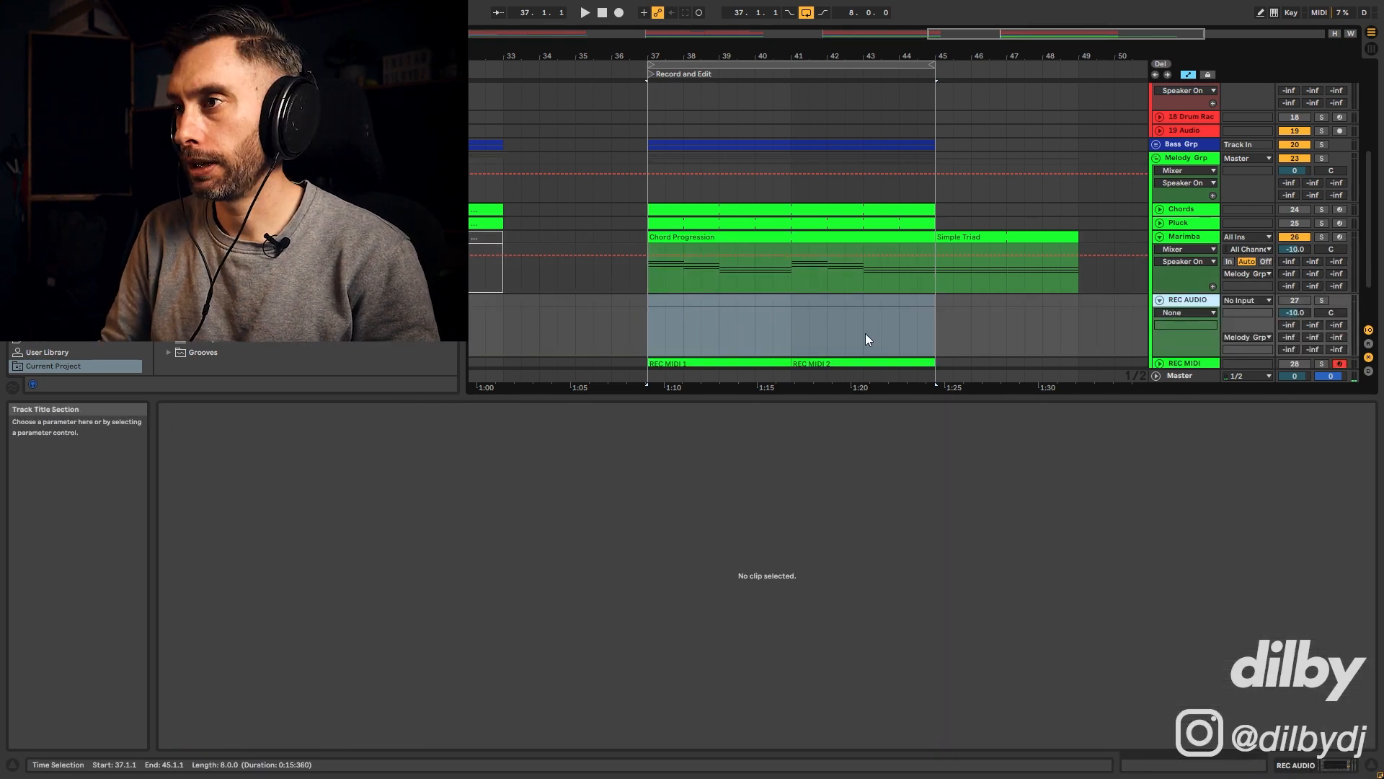
- Name the new audio track REC AUDIO, set its input to the Marimba track and arm it
{"action": "key", "text": "Return"}
{"action": "left_click", "coordinate": [1238, 301]}
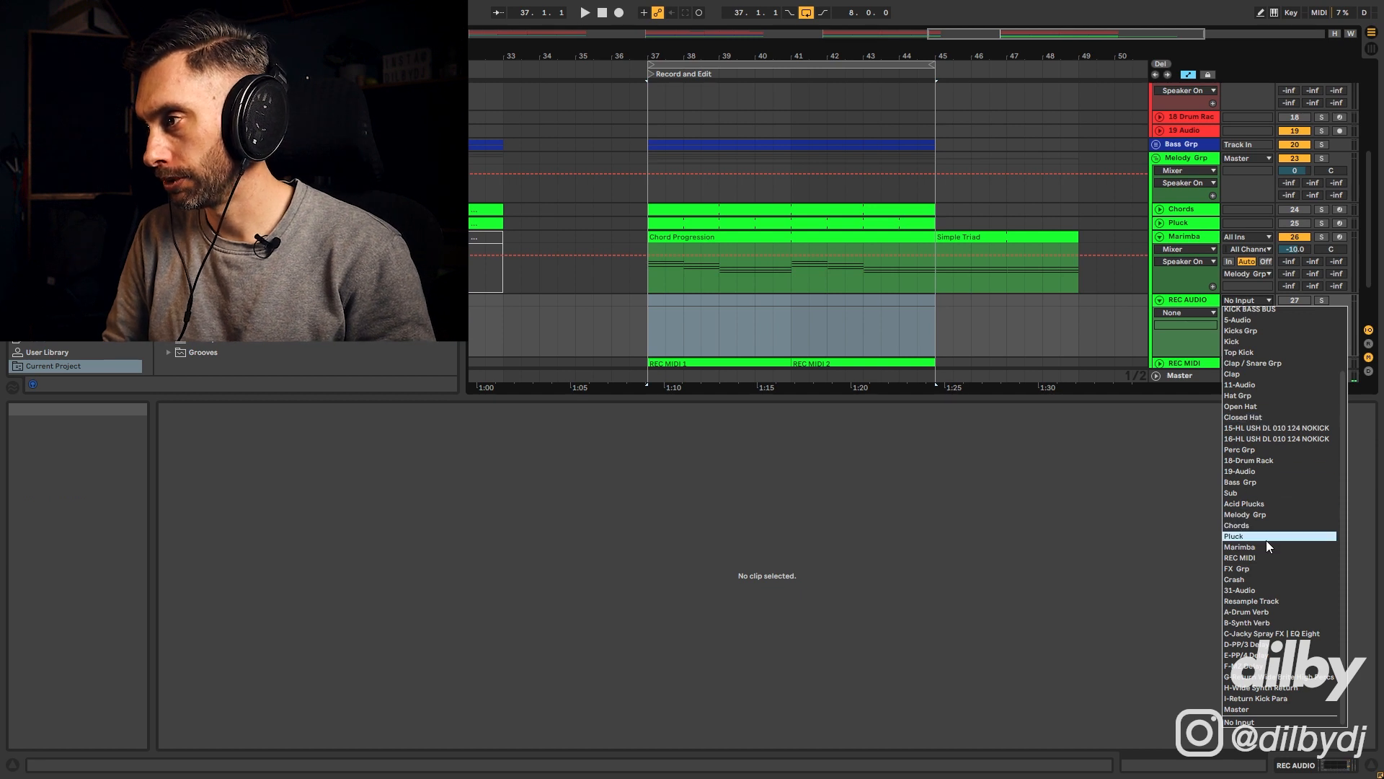
{"action": "left_click", "coordinate": [1254, 546]}
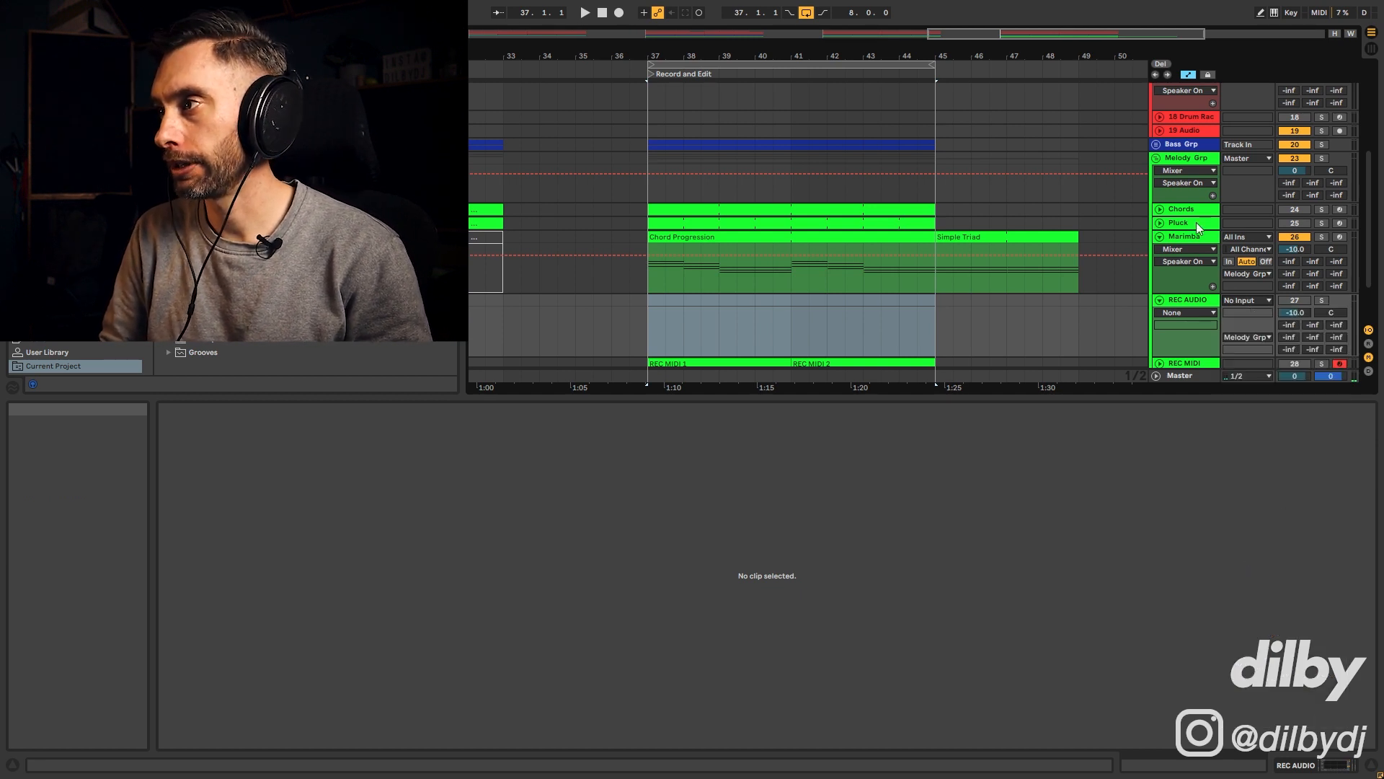
{"action": "left_click", "coordinate": [1340, 300]}
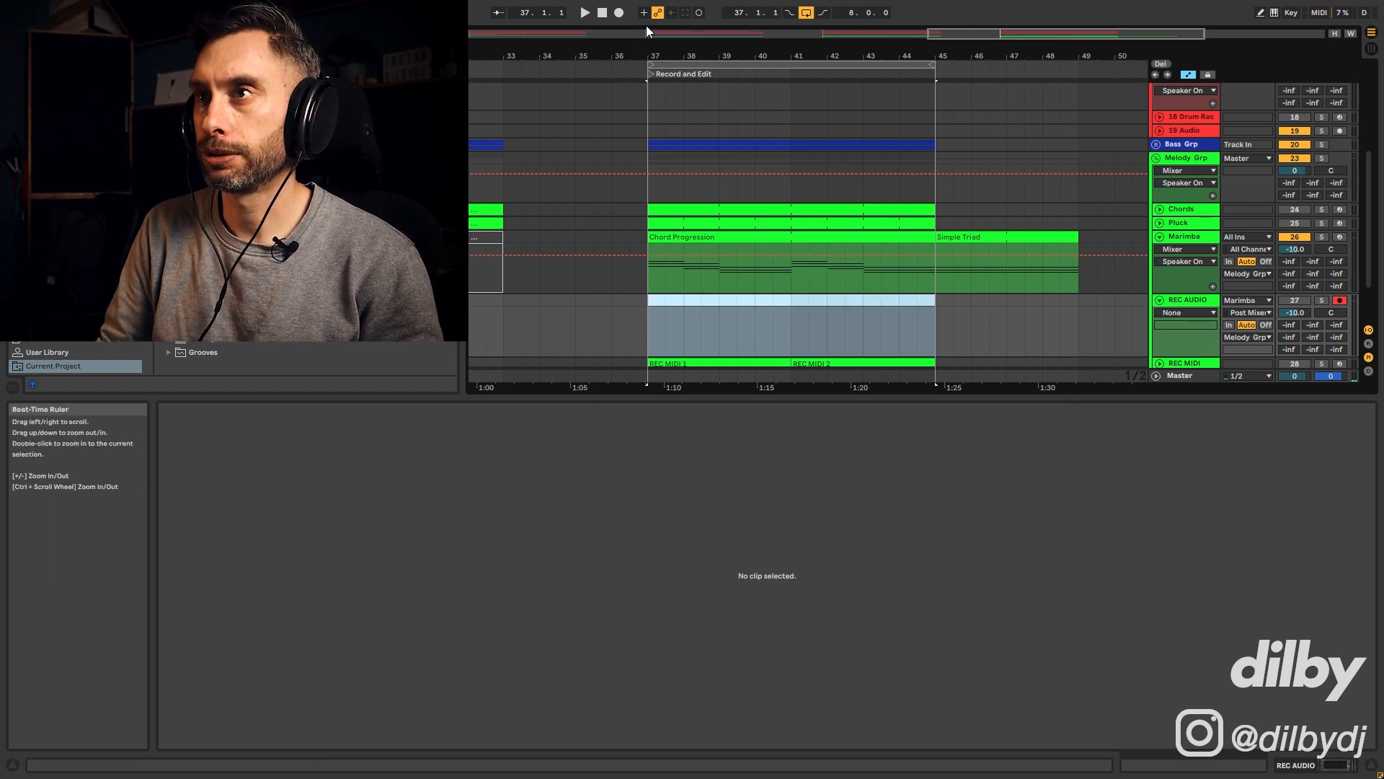
- Record the Marimba's audio onto REC AUDIO over bars 37–45 and restore the clip's start to bar 37 over the overlapping take
{"action": "left_click", "coordinate": [619, 13]}
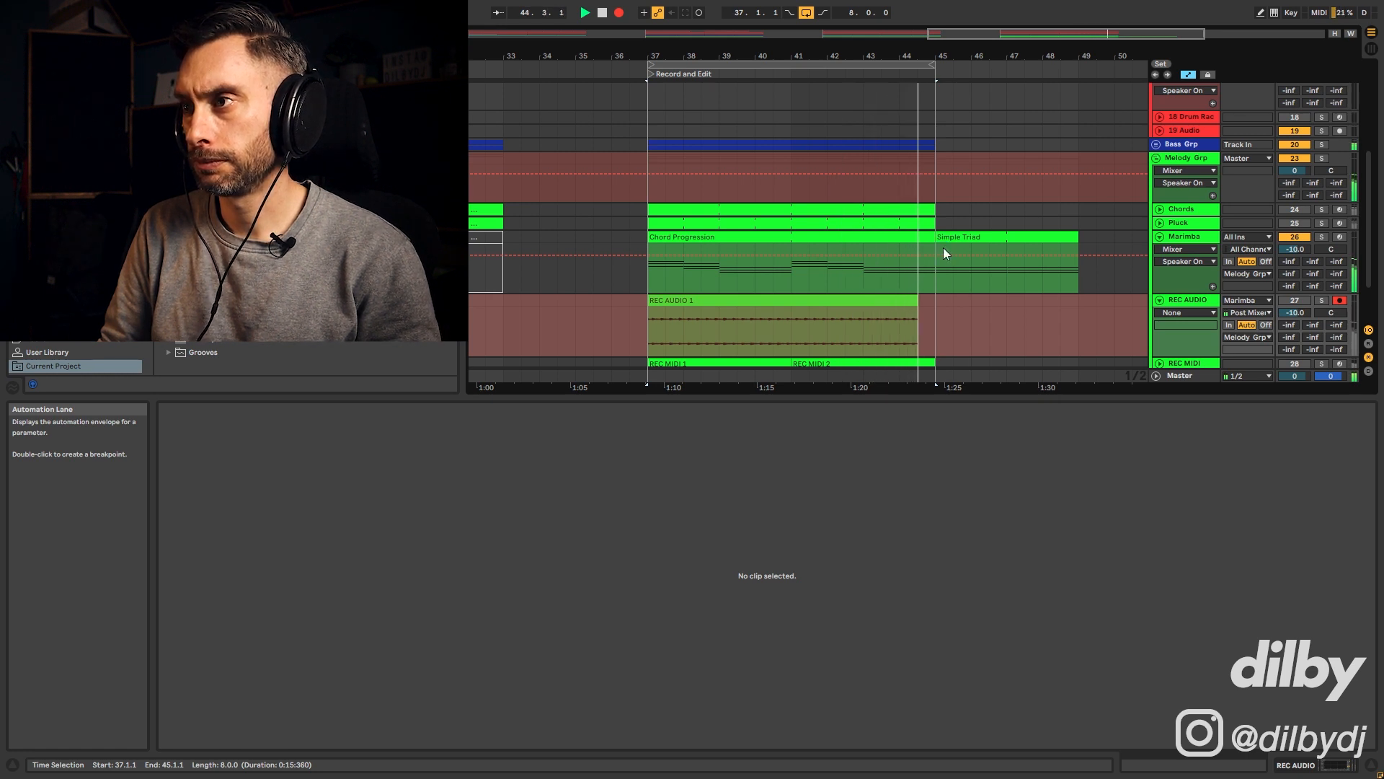
{"action": "key", "text": "space"}
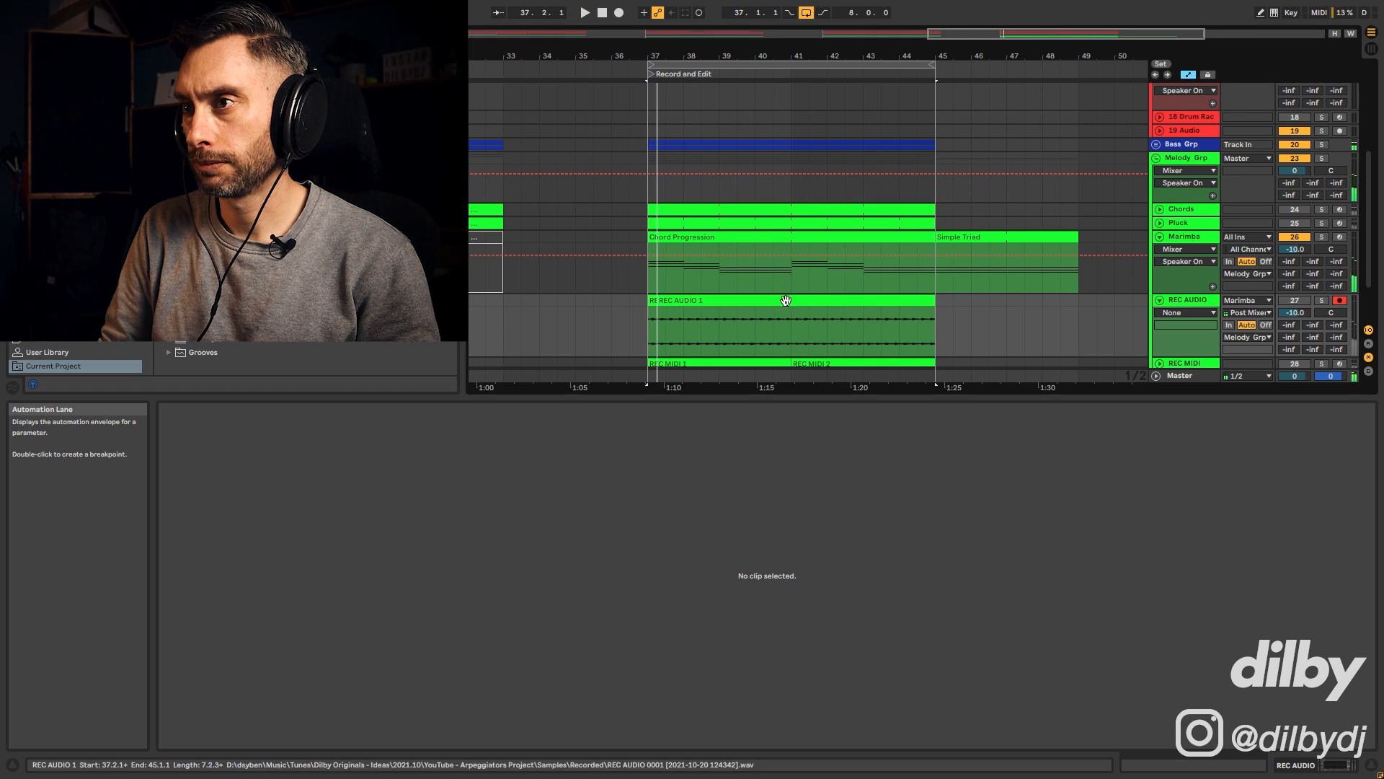
{"action": "left_click", "coordinate": [770, 300]}
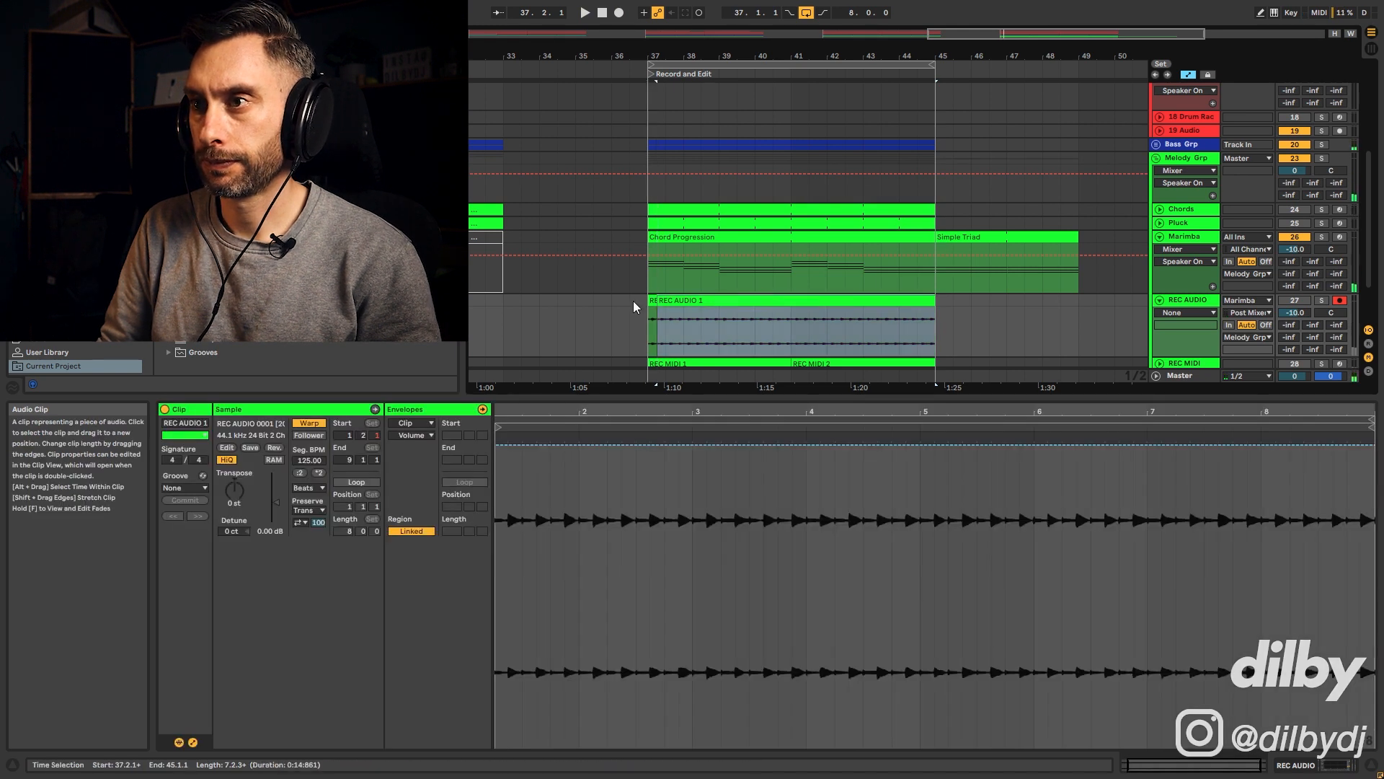
{"action": "left_click", "coordinate": [648, 303]}
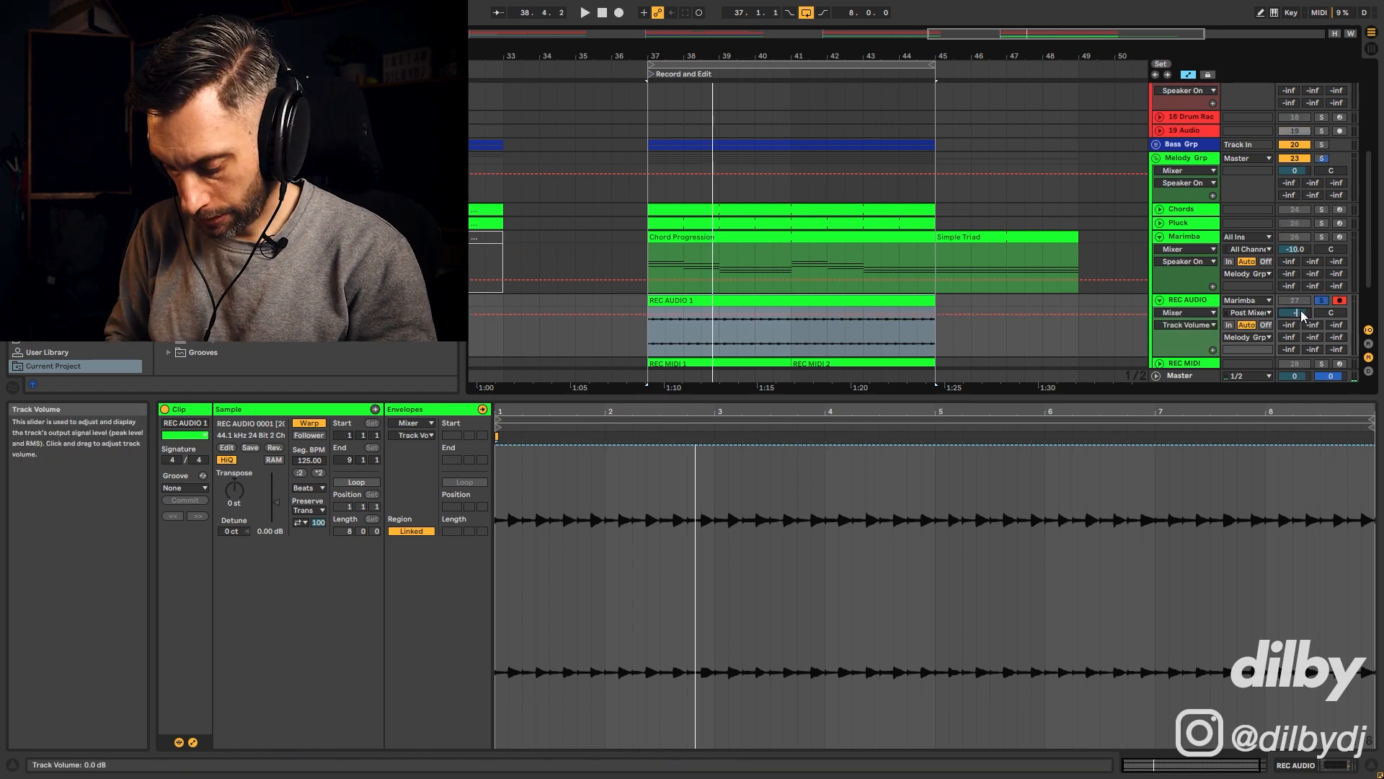
- Set the REC AUDIO track volume to -5 dB and raise its clip gain to 15 dB
{"action": "type", "text": "-5"}
{"action": "key", "text": "Return"}
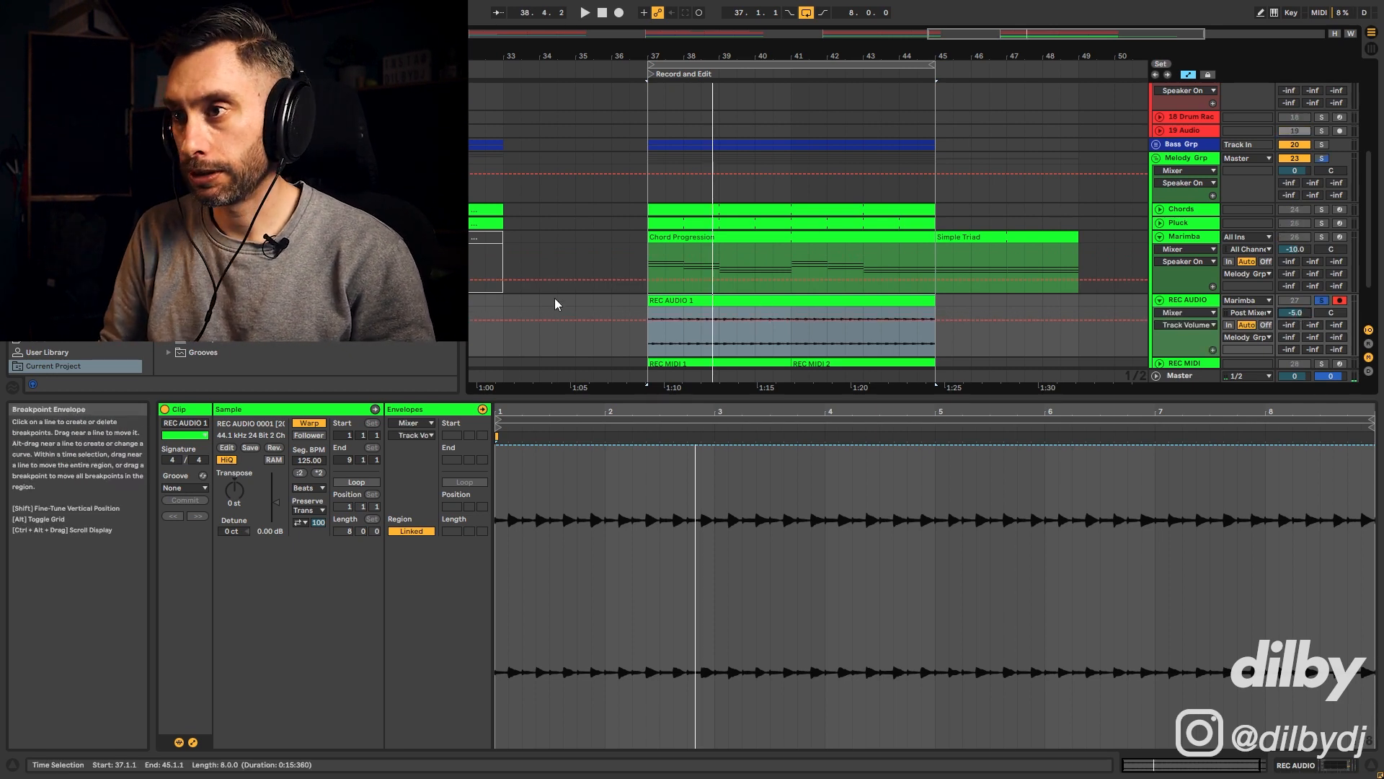
{"action": "left_click", "coordinate": [272, 504]}
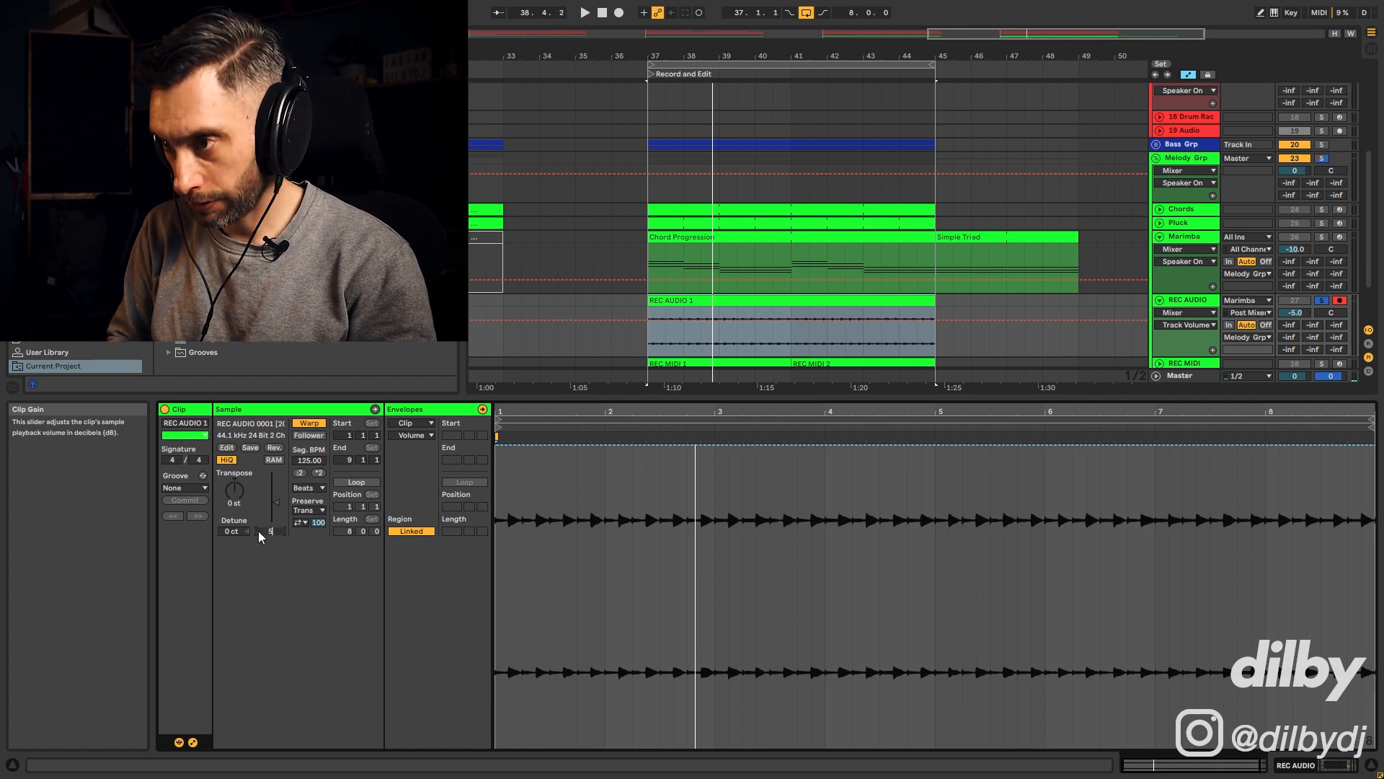
{"action": "key", "text": "Return"}
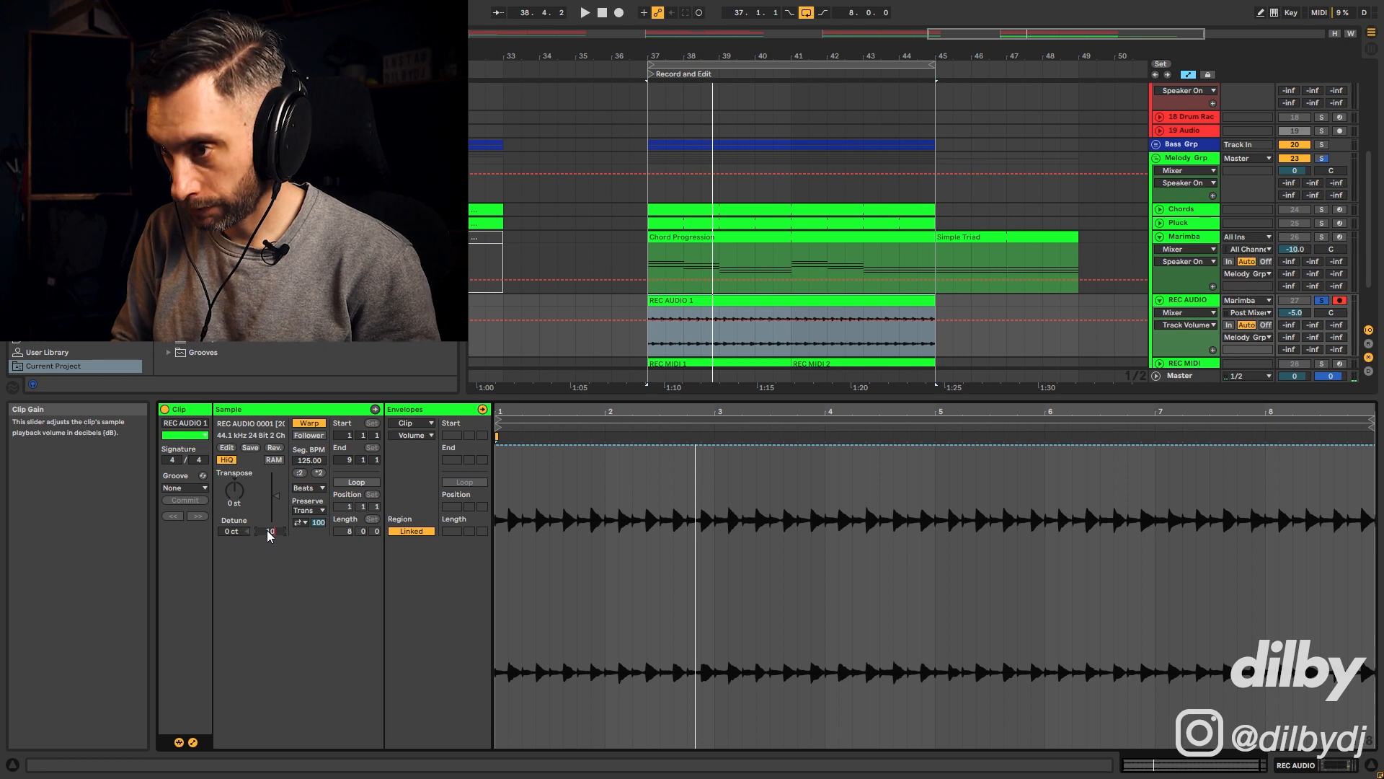
{"action": "type", "text": "10.0 dB"}
{"action": "key", "text": "Return"}
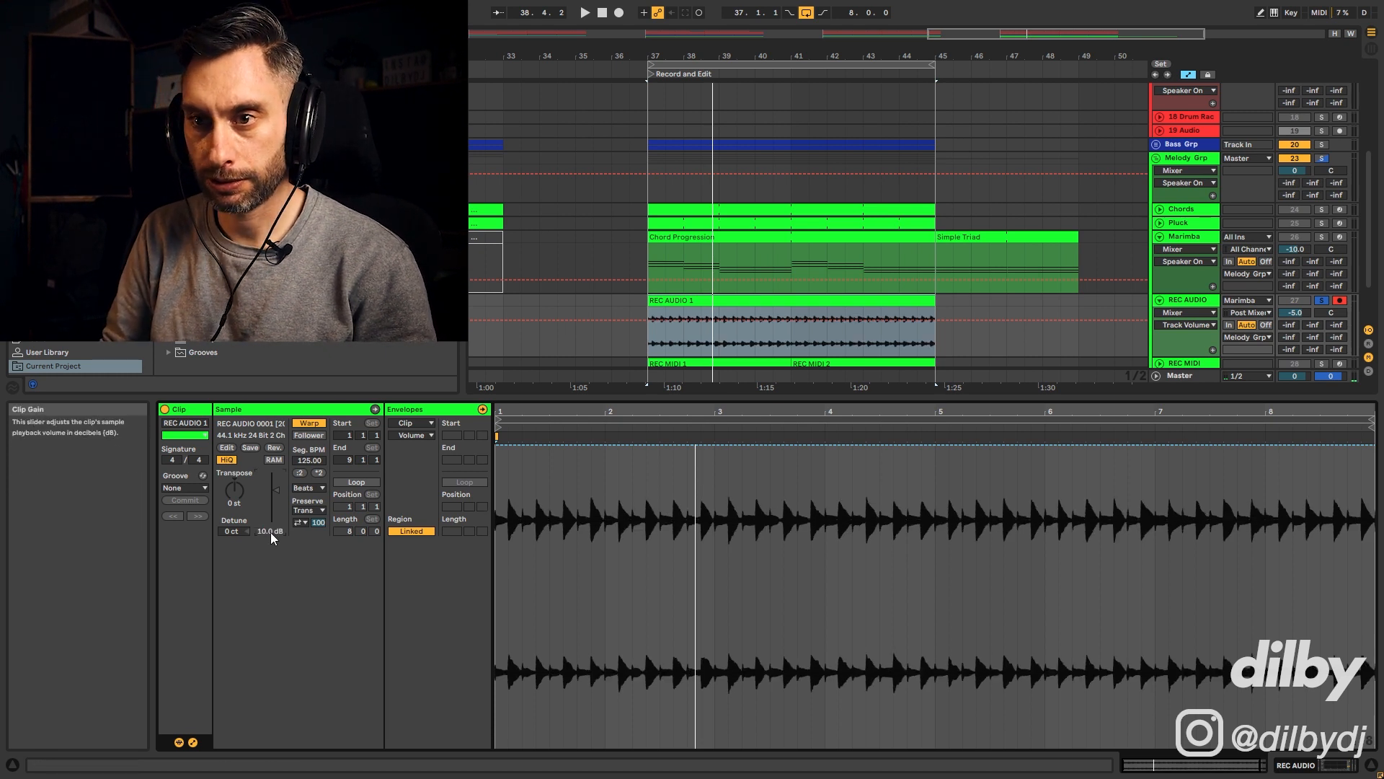
{"action": "type", "text": "15"}
{"action": "key", "text": "Return"}
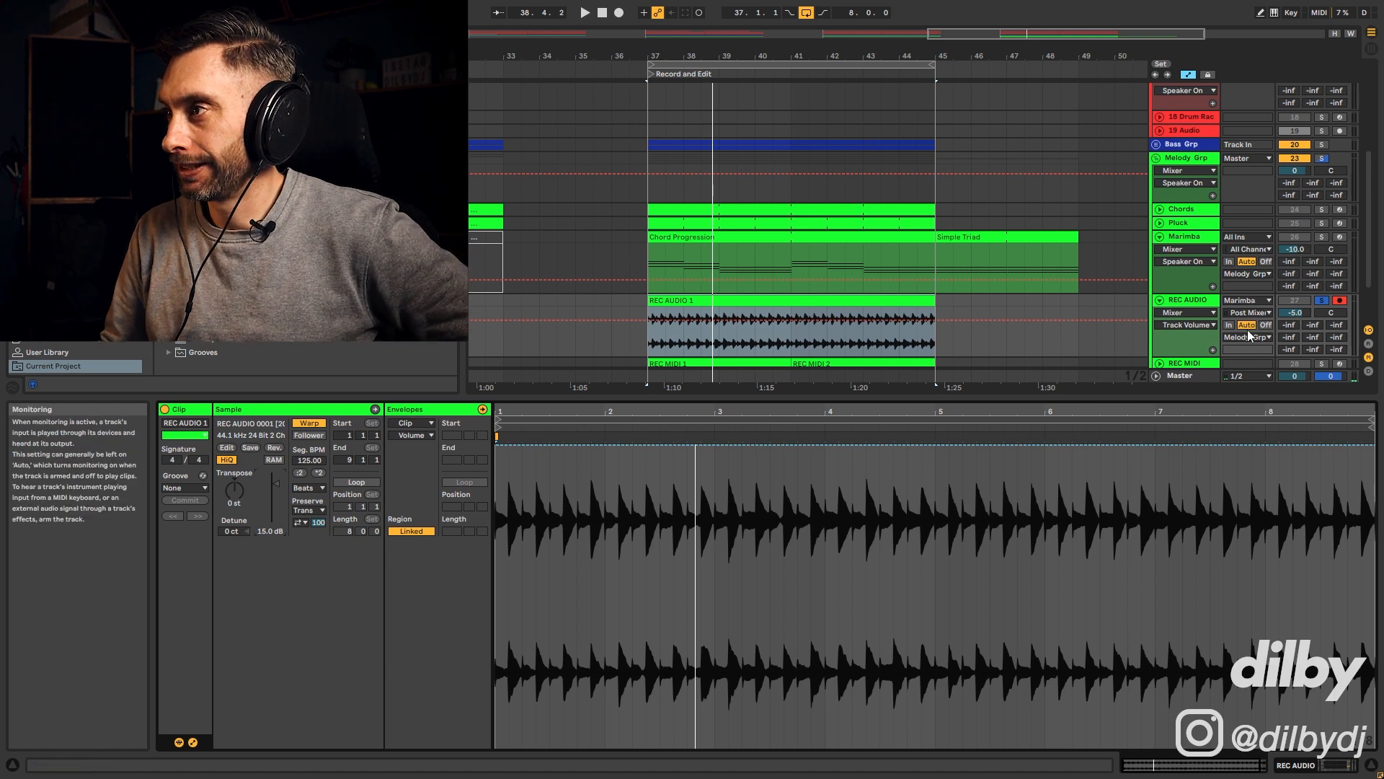
- Set the REC AUDIO track volume to -15 dB and play the recording
{"action": "left_click", "coordinate": [1298, 311]}
{"action": "type", "text": "-15"}
{"action": "key", "text": "Return"}
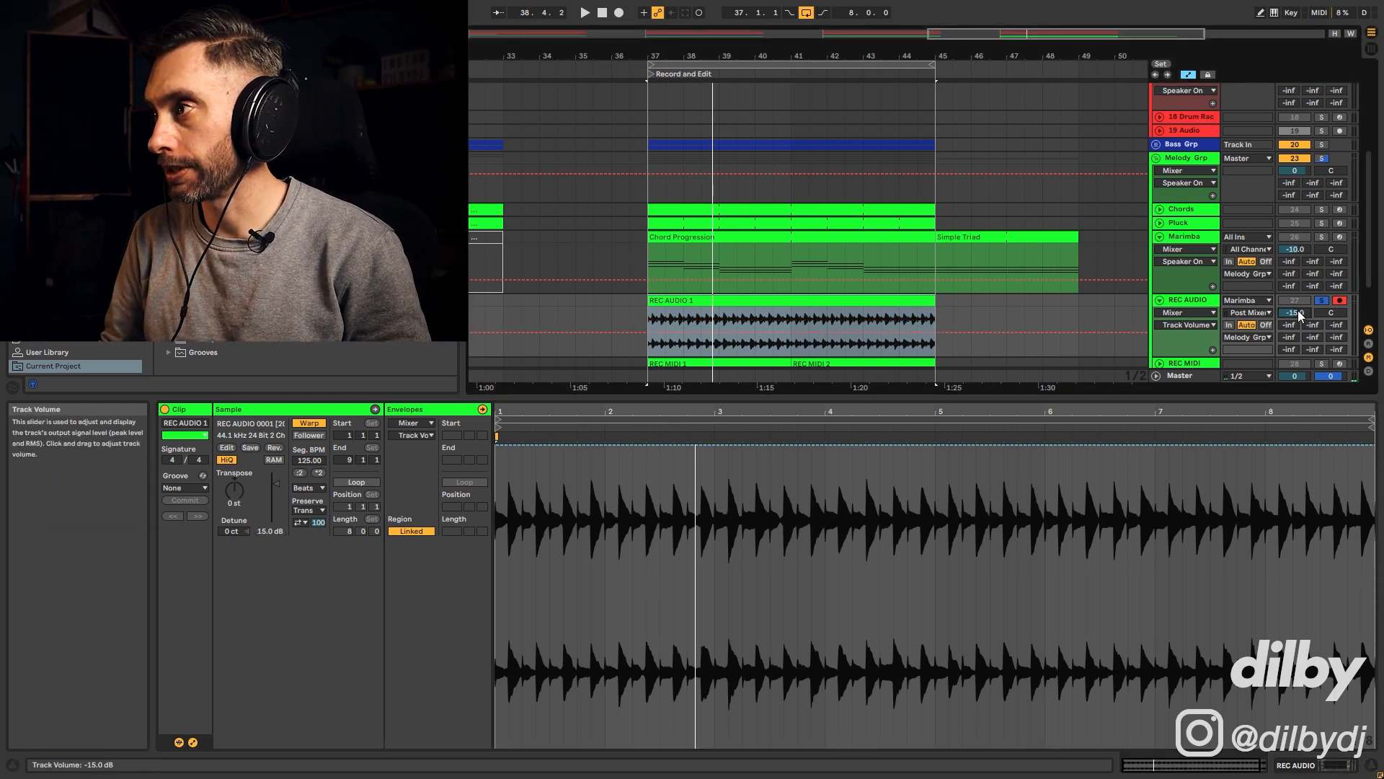
{"action": "key", "text": "space"}
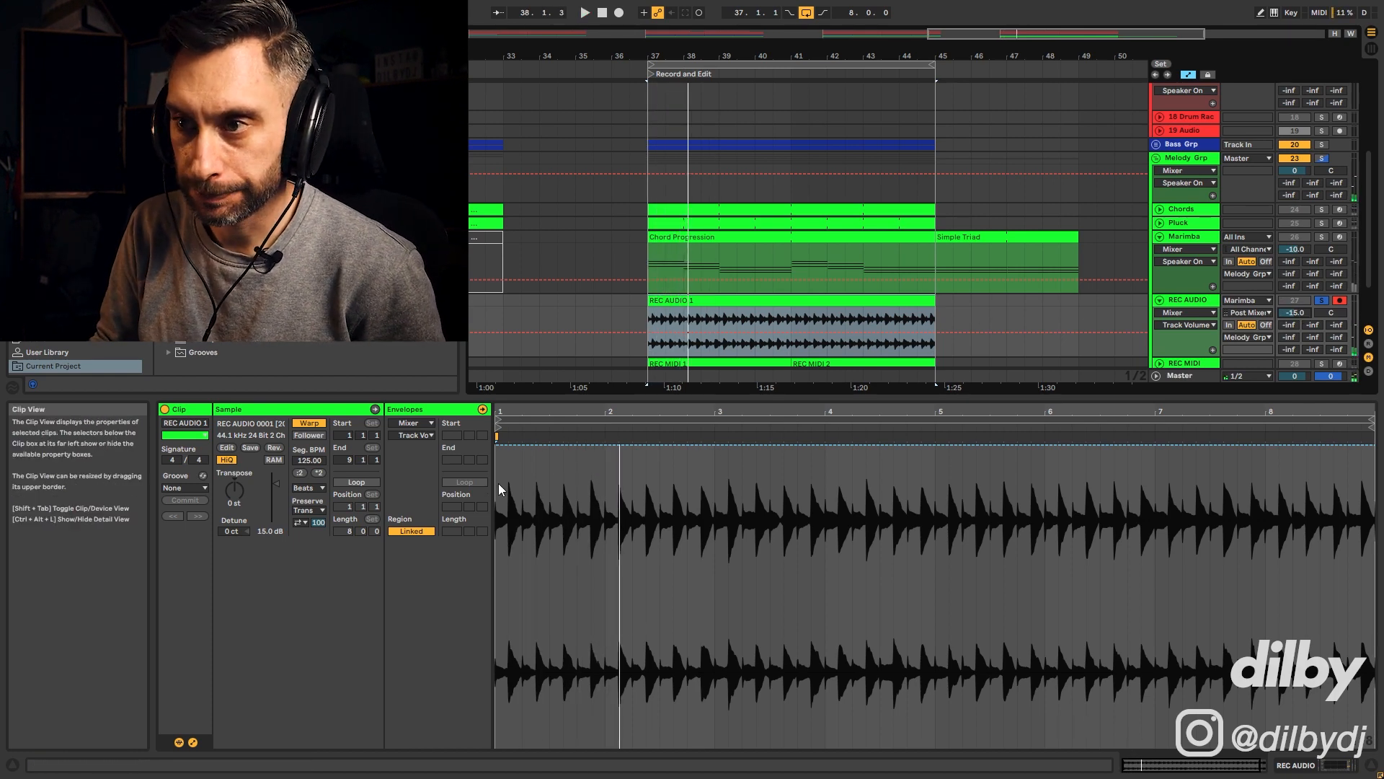
- Draw the audio clip's Volume envelope down to silence along its whole length, and play the mix with REC AUDIO unsoloed
{"action": "key", "text": "b"}
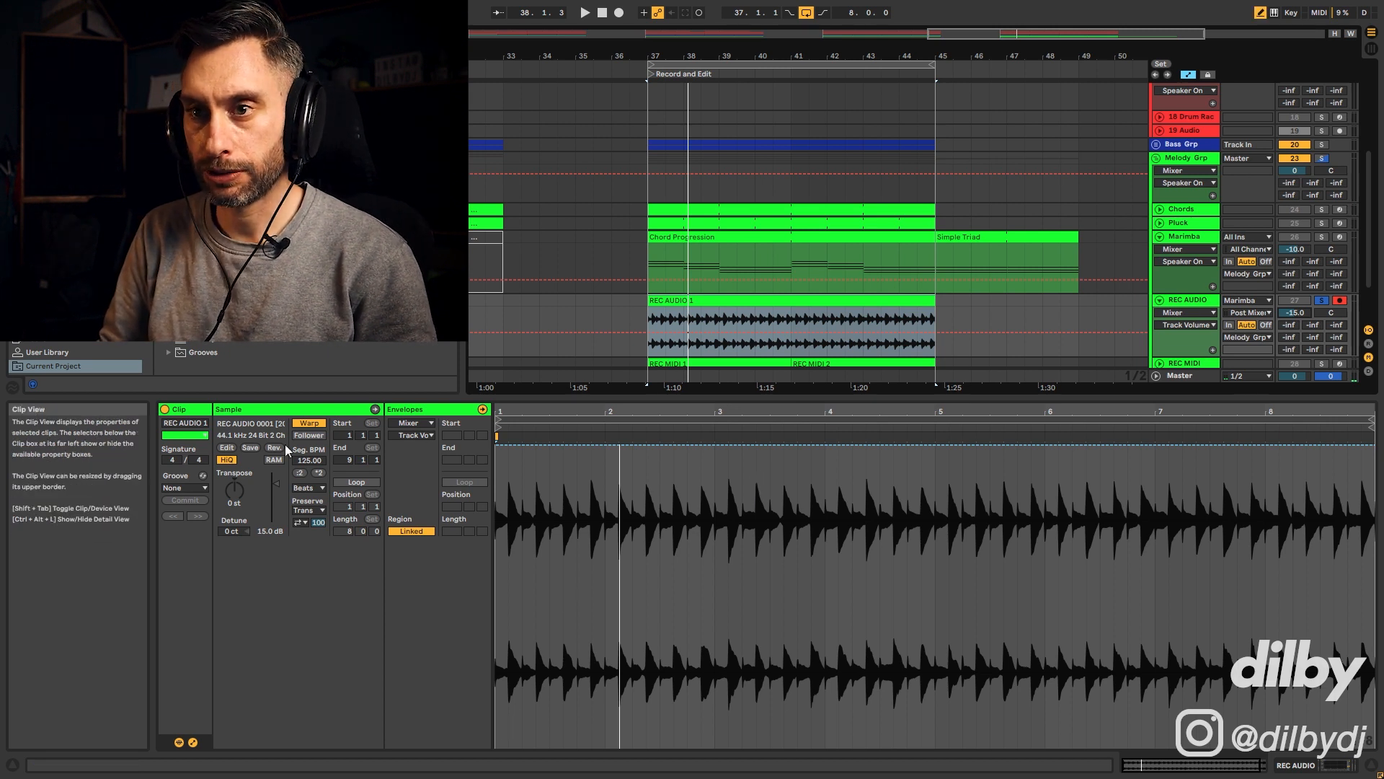
{"action": "left_click", "coordinate": [277, 484]}
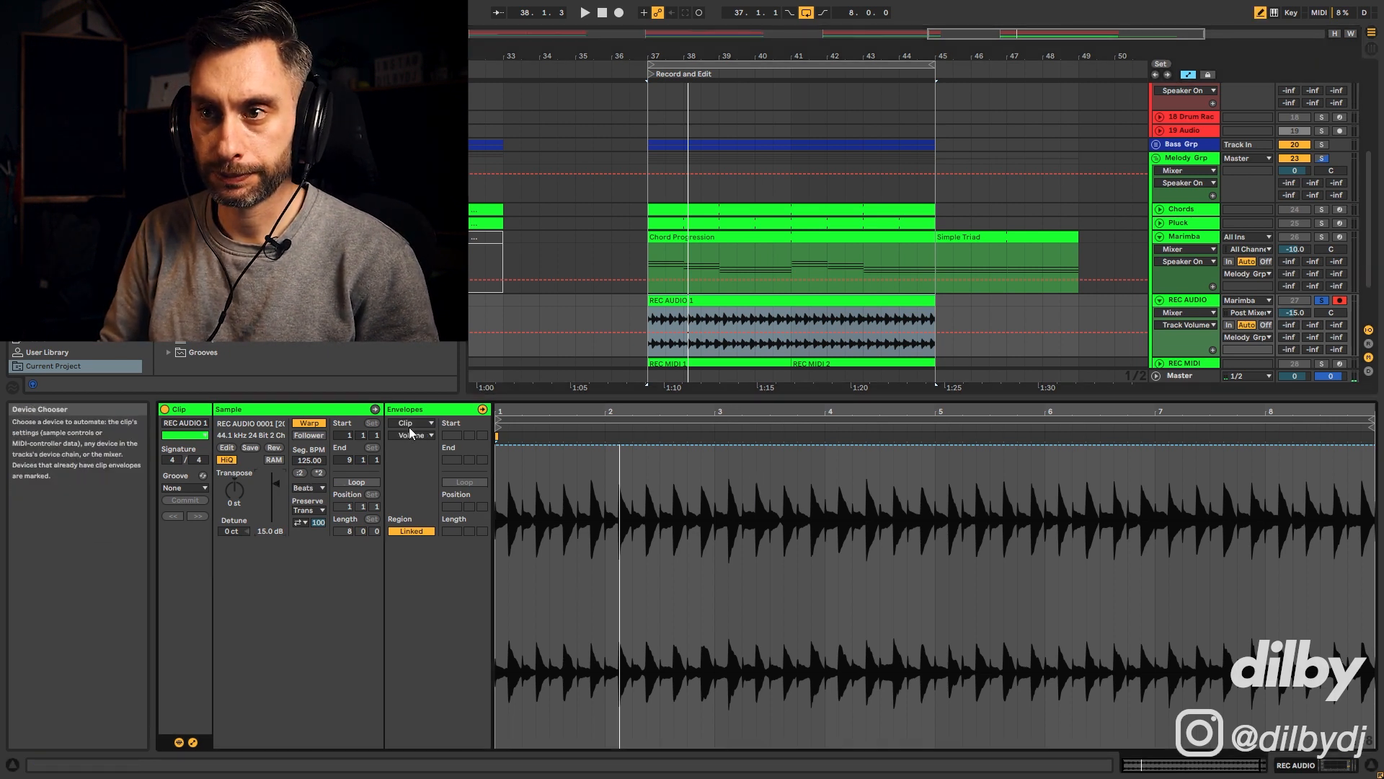
{"action": "mouse_move", "coordinate": [505, 723]}
{"action": "left_mouse_down"}
{"action": "mouse_move", "coordinate": [808, 743]}
{"action": "mouse_move", "coordinate": [1355, 743]}
{"action": "left_mouse_up"}
{"action": "key", "text": "space"}
{"action": "left_click", "coordinate": [1309, 300]}
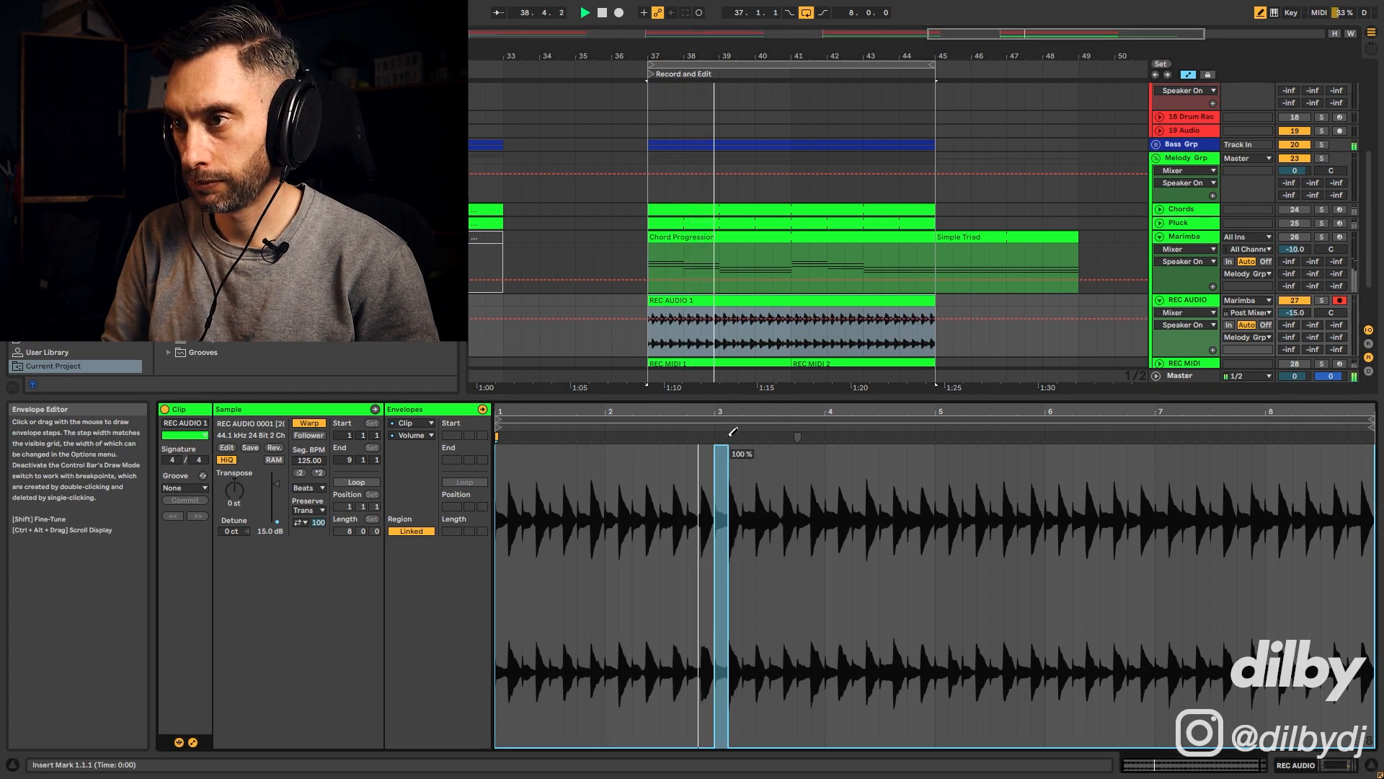
- Draw beat-long 100% steps in the clip's Volume envelope at 3.1.1, 4.1.3 and 5.1.1
{"action": "left_click_drag", "start_coordinate": [728, 437], "coordinate": [744, 438]}
{"action": "left_click_drag", "start_coordinate": [843, 458], "coordinate": [862, 433]}
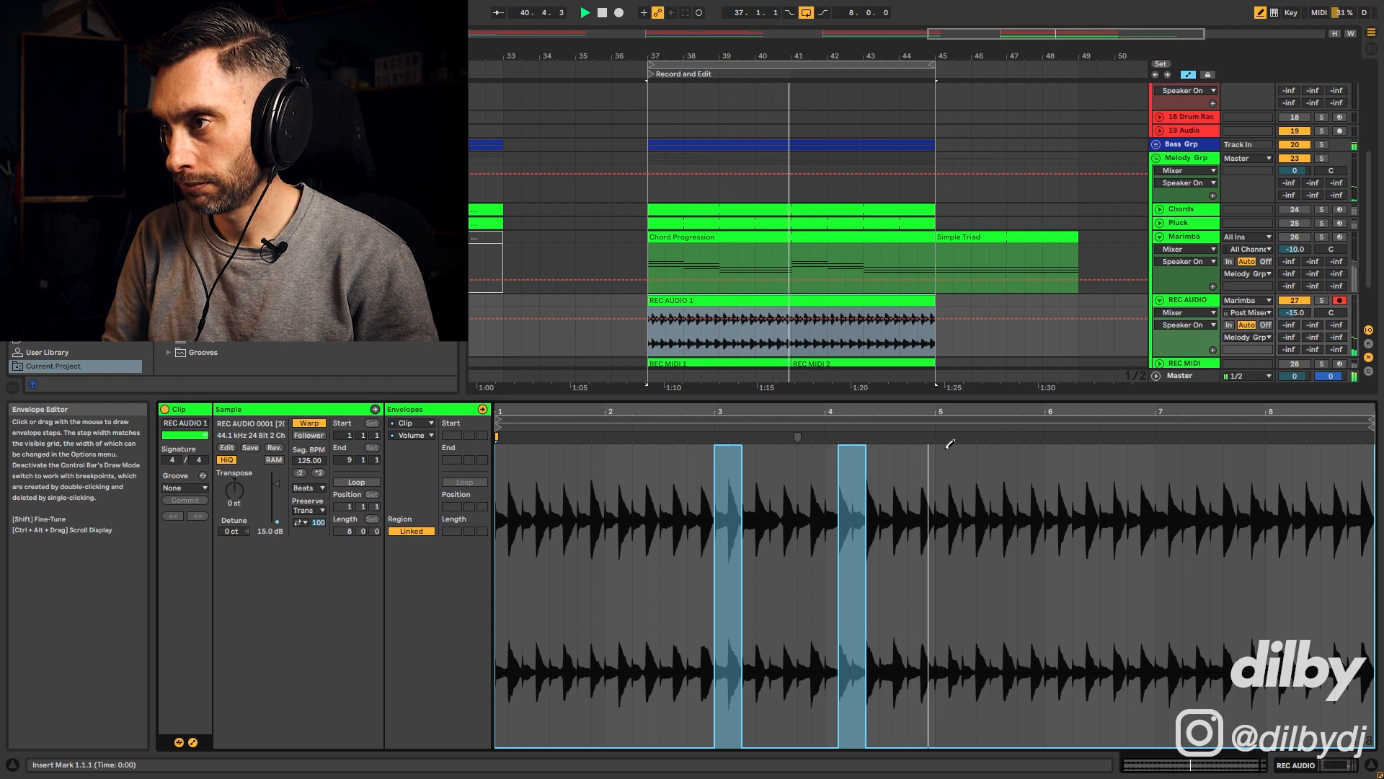
{"action": "left_click_drag", "start_coordinate": [951, 448], "coordinate": [941, 452]}
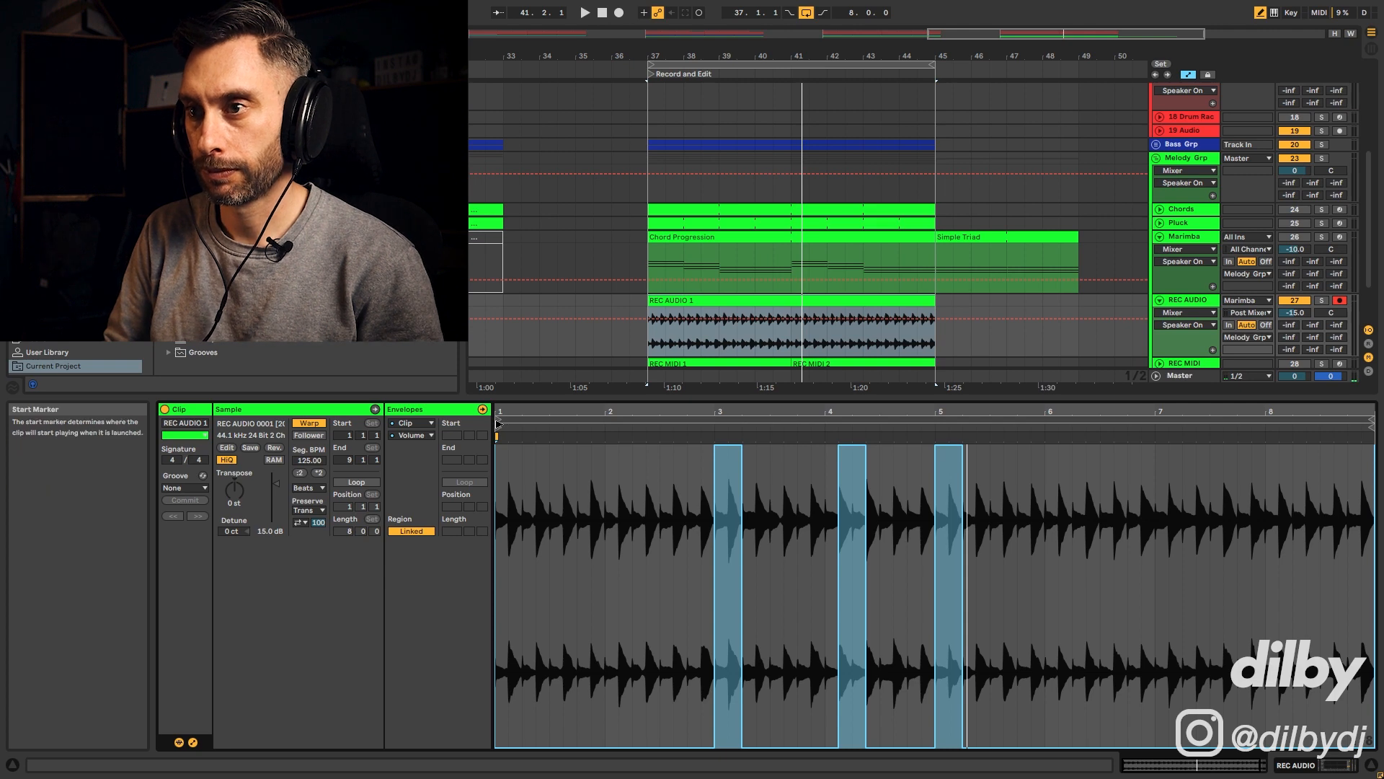
- Loop the audio clip from bar 2 to bar 8, a length of six bars, and play it
{"action": "left_click_drag", "start_coordinate": [500, 418], "coordinate": [613, 425]}
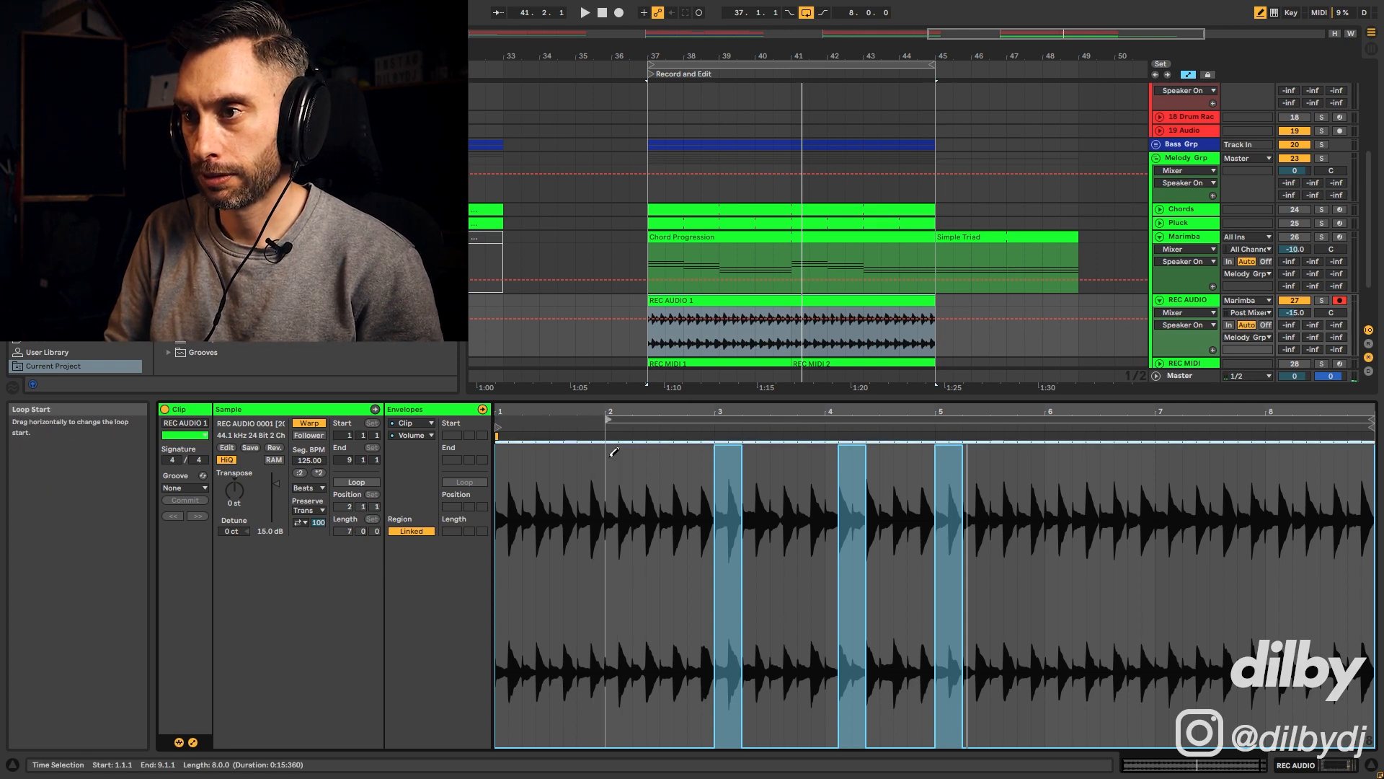
{"action": "key", "text": "b"}
{"action": "left_click_drag", "start_coordinate": [605, 465], "coordinate": [1262, 466]}
{"action": "key", "text": "ctrl+l"}
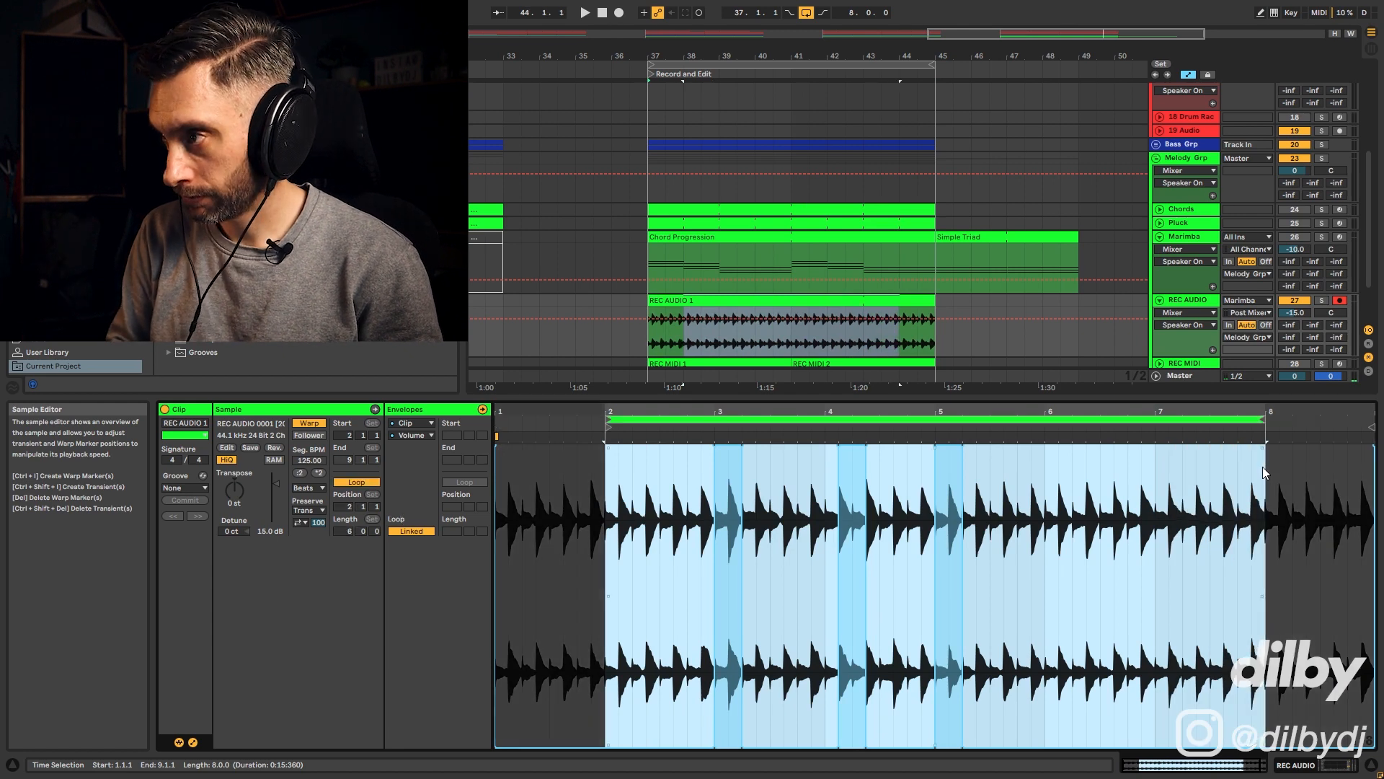
{"action": "key", "text": "space"}
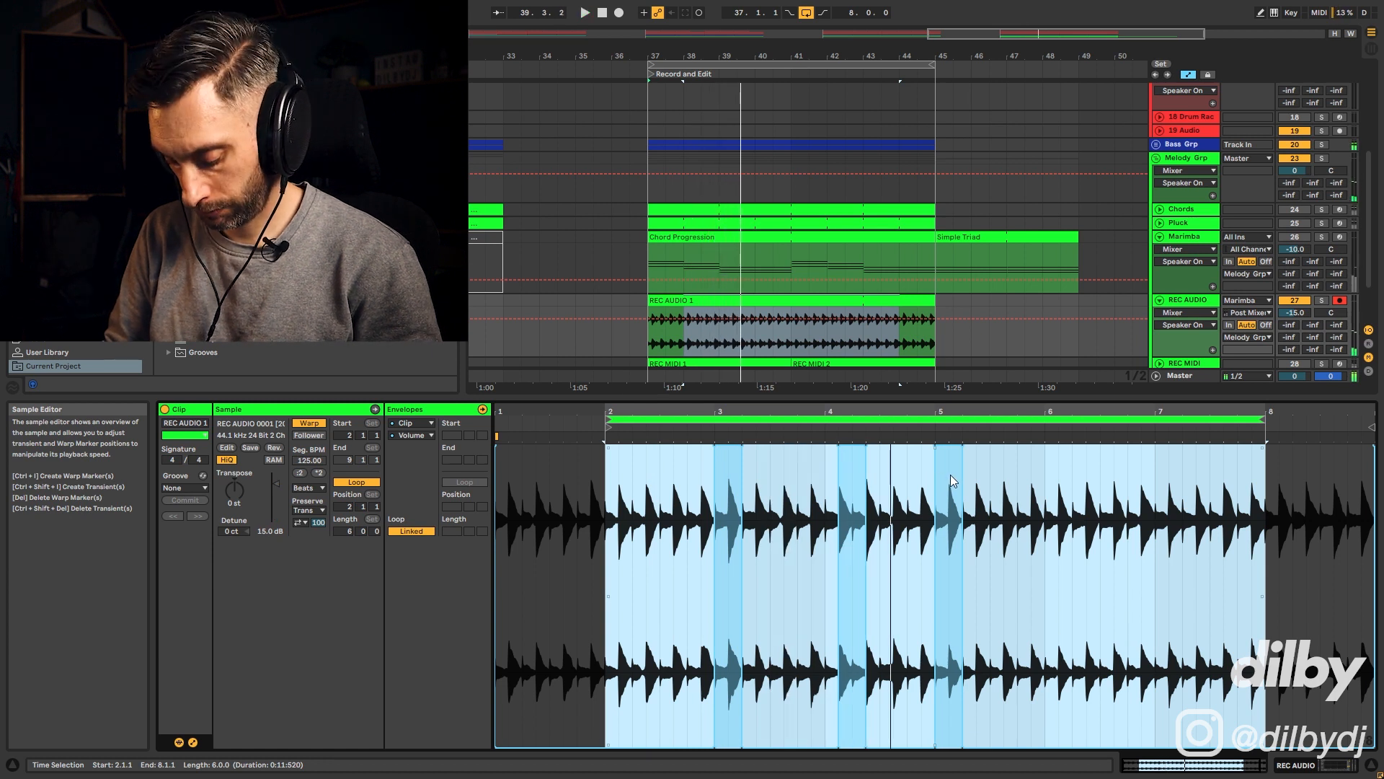
- Draw another beat-long 100% step in the Volume envelope at 6.1.3 during playback
{"action": "key", "text": "b"}
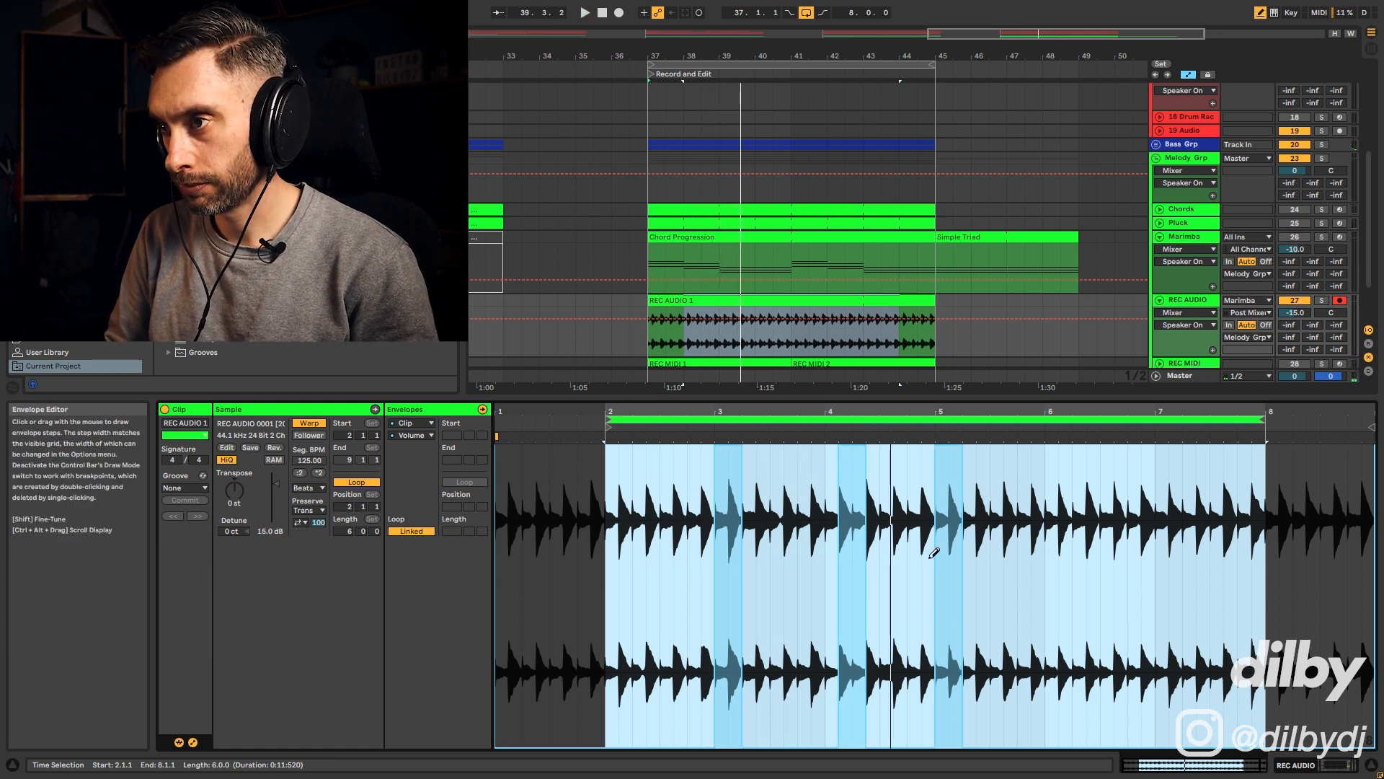
{"action": "key", "text": "space"}
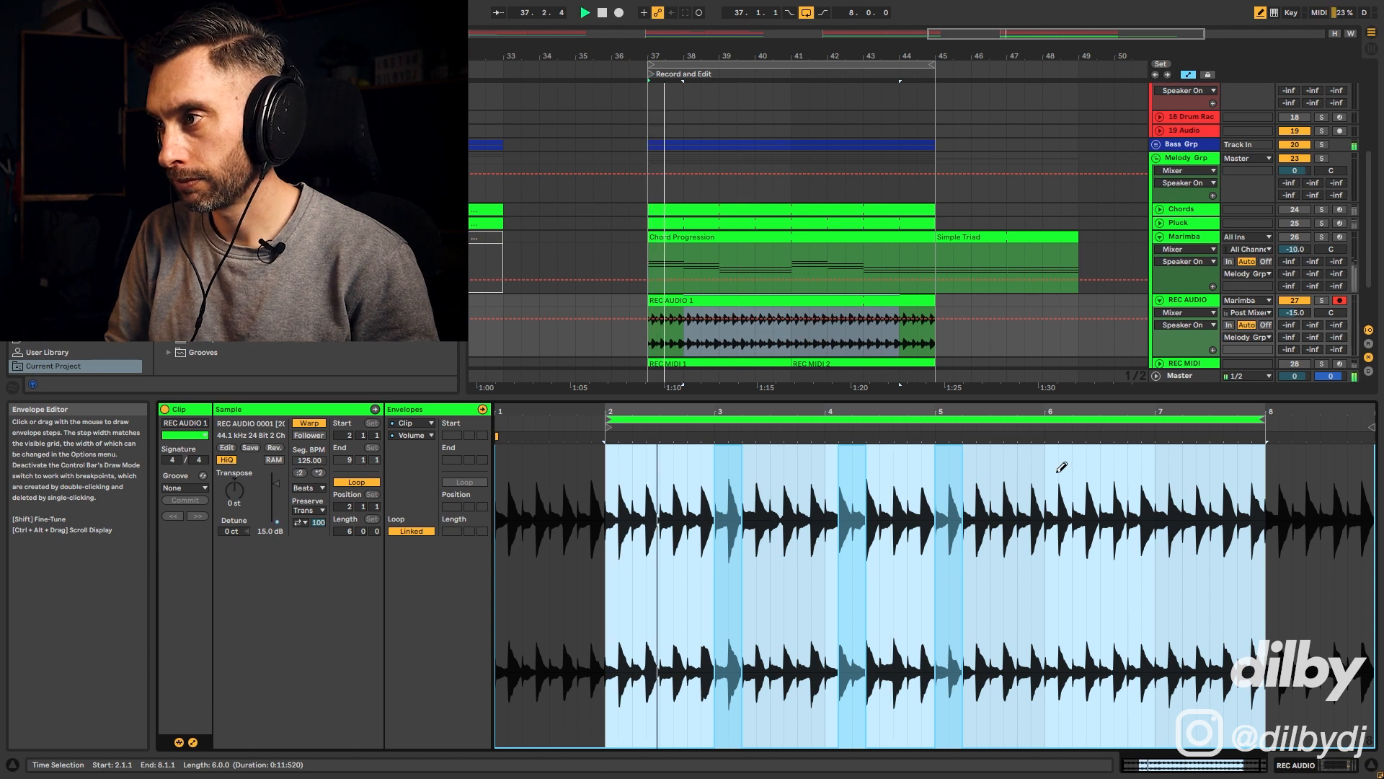
{"action": "left_click", "coordinate": [1067, 450]}
{"action": "left_click_drag", "start_coordinate": [1067, 451], "coordinate": [1082, 451]}
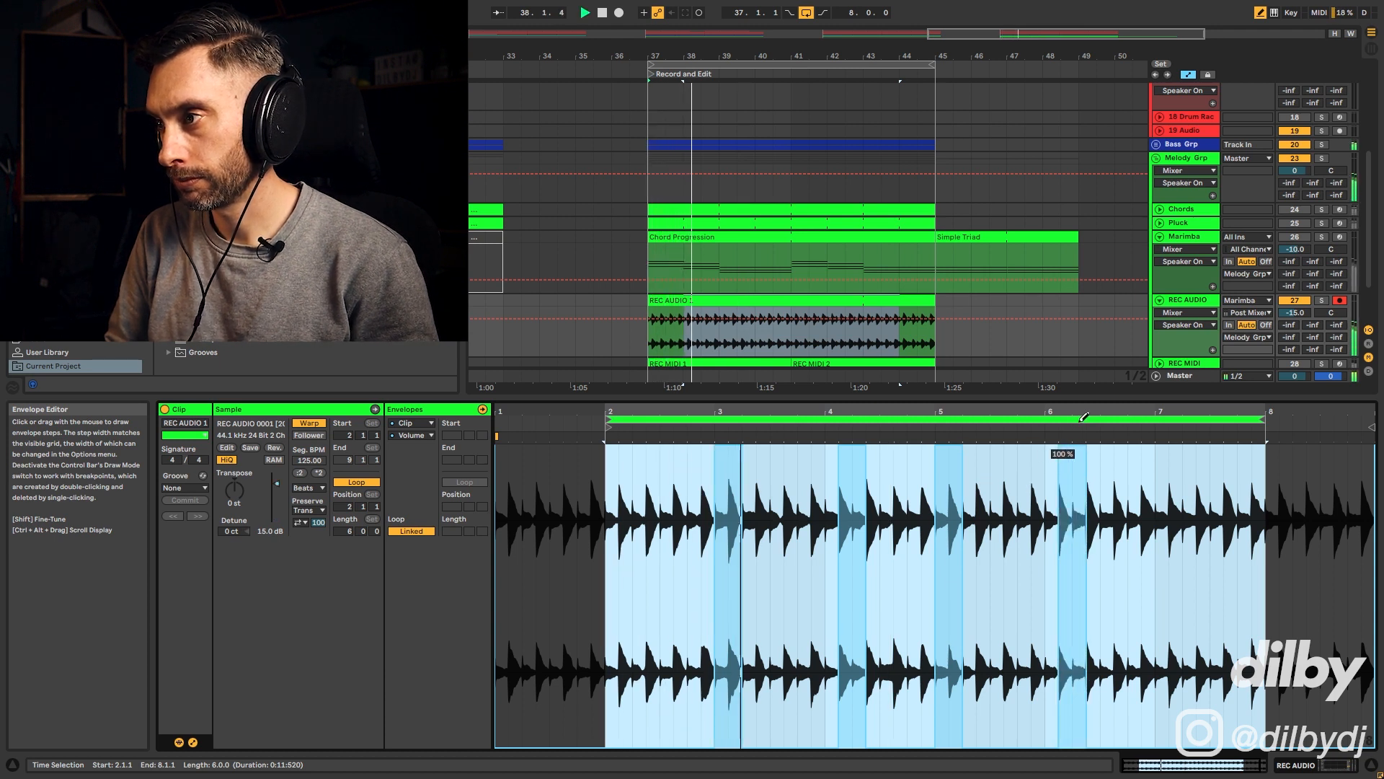
- Draw beat-long 100% steps in the clip's Volume envelope at 6.3.3 and 7.1.1, select the whole clip and stop playback
{"action": "left_click", "coordinate": [1126, 452]}
{"action": "left_click_drag", "start_coordinate": [1129, 450], "coordinate": [1138, 449]}
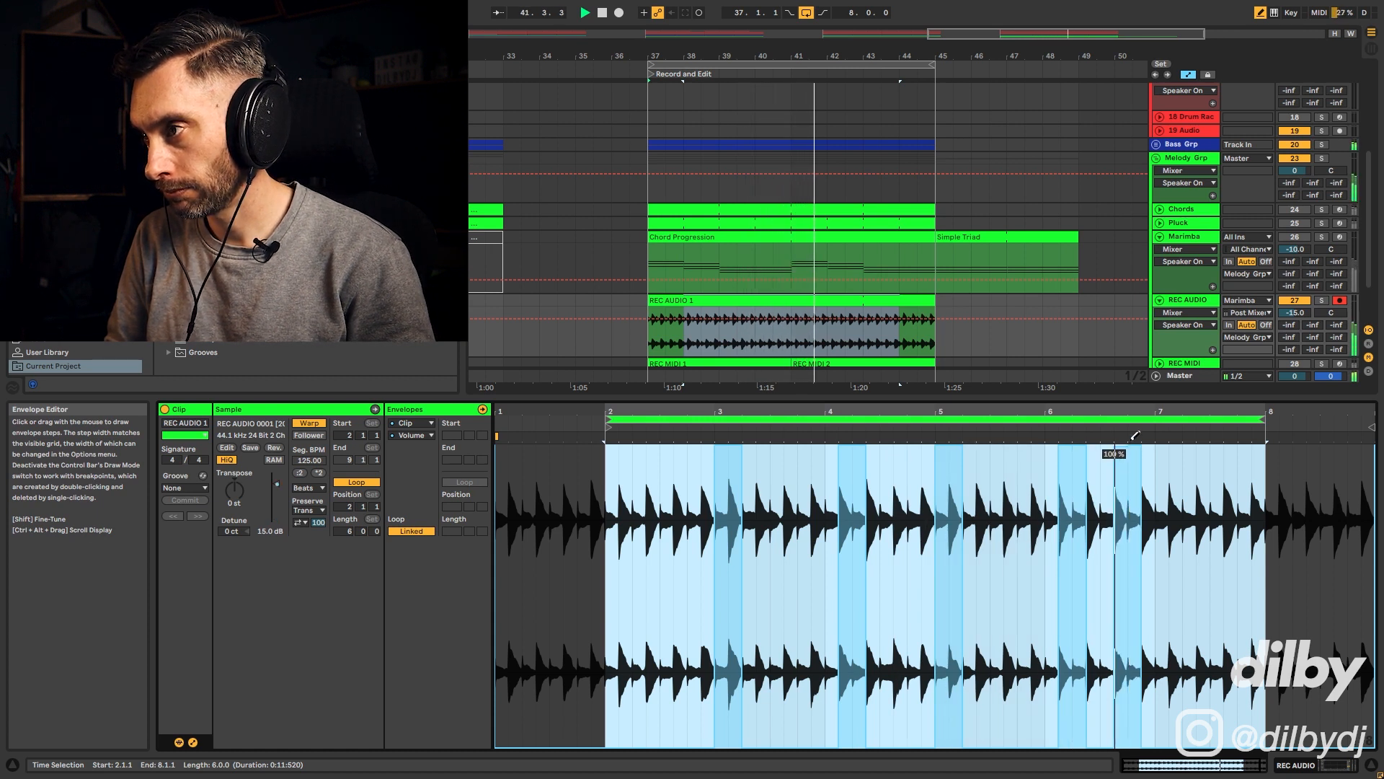
{"action": "left_click_drag", "start_coordinate": [1160, 452], "coordinate": [1184, 441]}
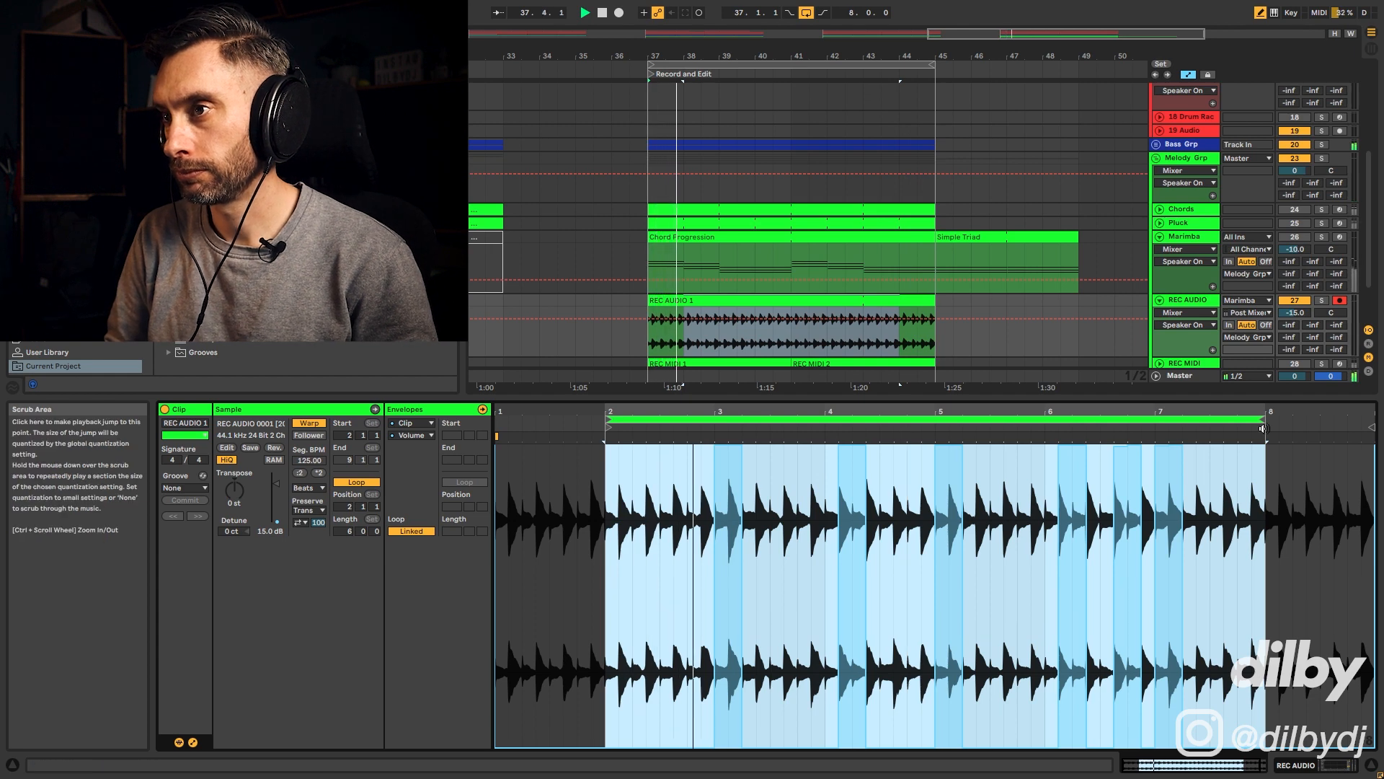
{"action": "left_click", "coordinate": [893, 300]}
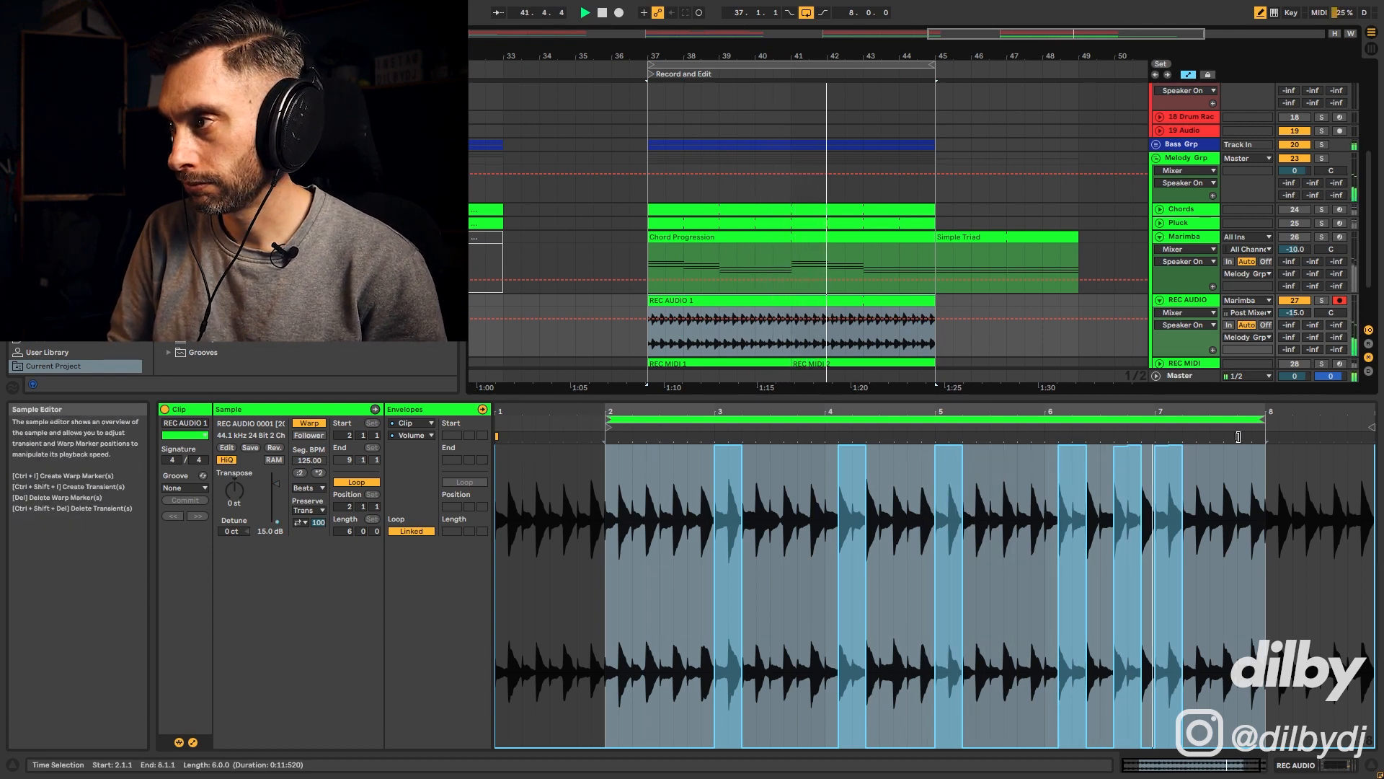
{"action": "key", "text": "space"}
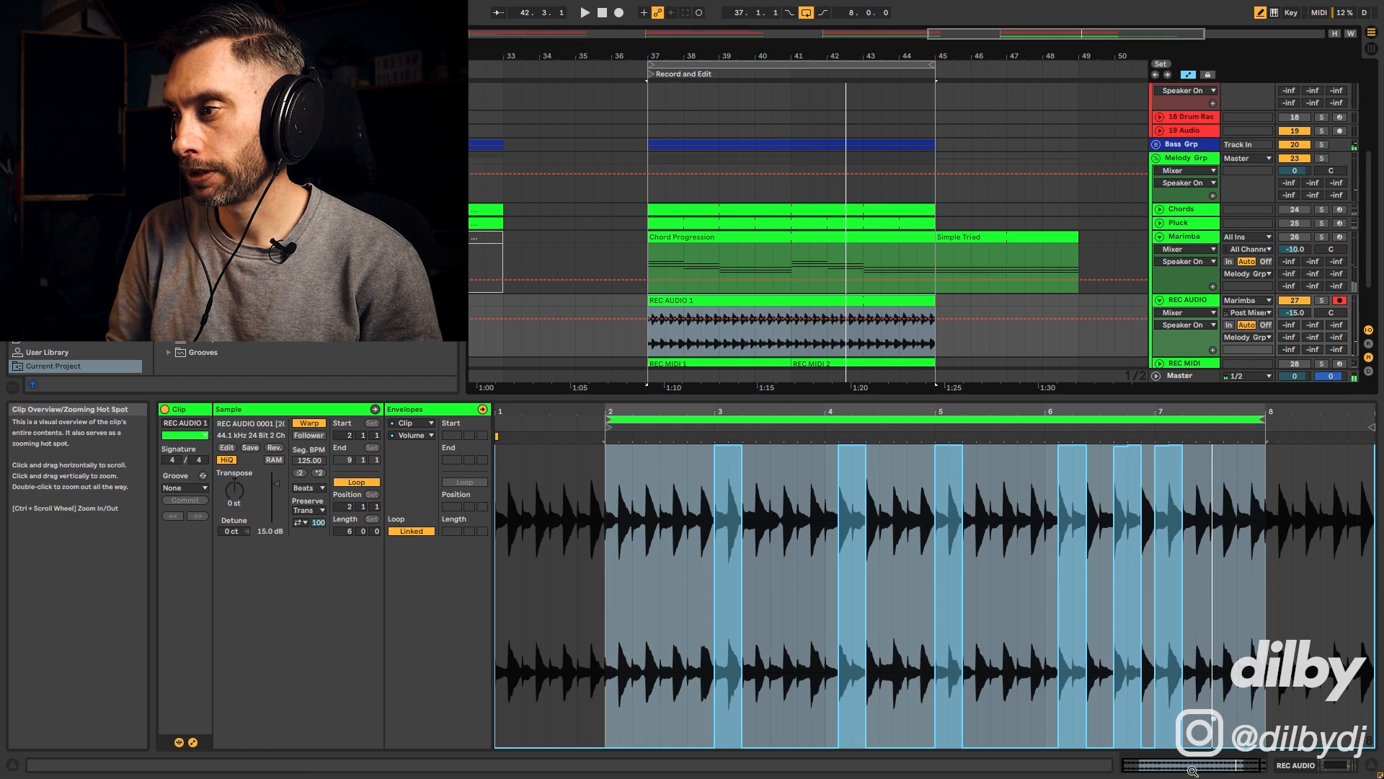
- Add an Echo to the end of REC AUDIO's device chain, with Dry/Wet at 28% and Ping Pong mode
{"action": "left_click_drag", "start_coordinate": [1184, 765], "coordinate": [1185, 759]}
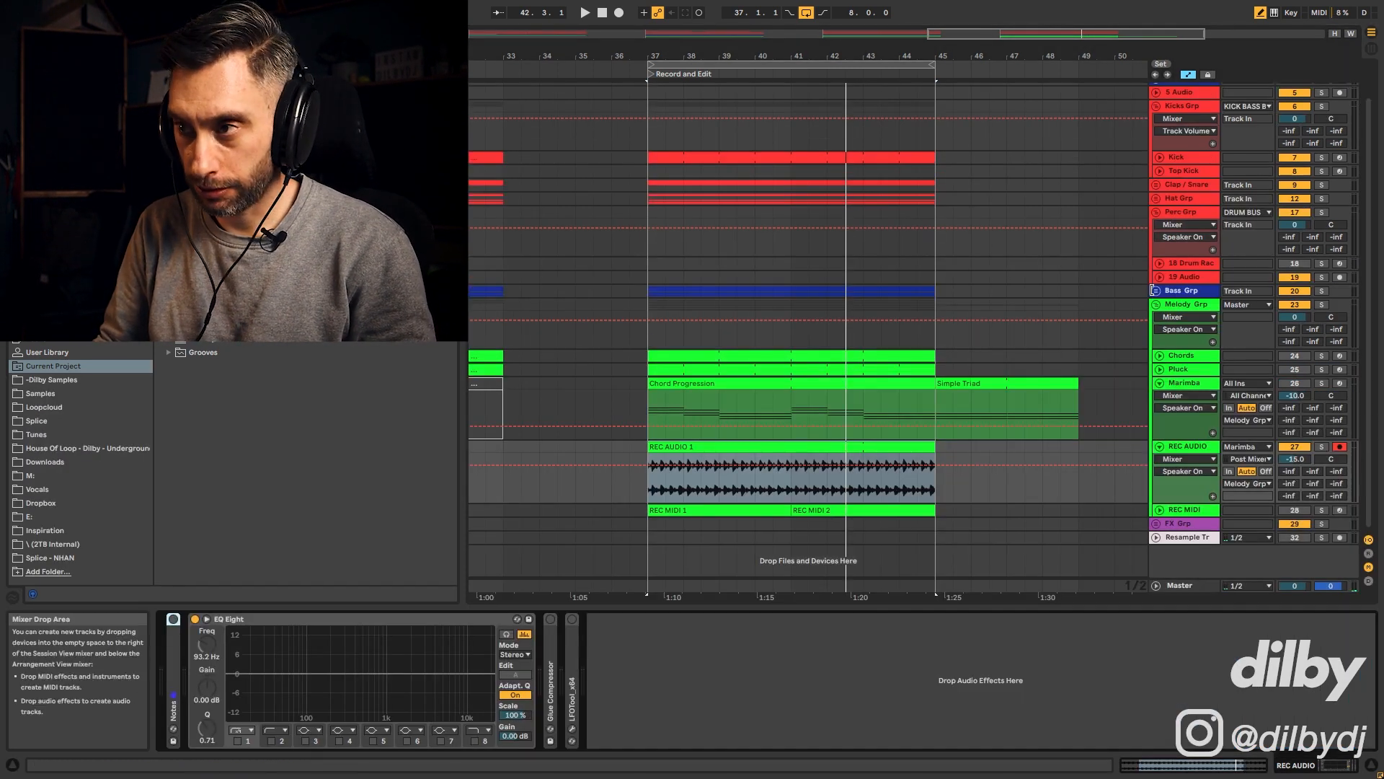
{"action": "left_click", "coordinate": [47, 101]}
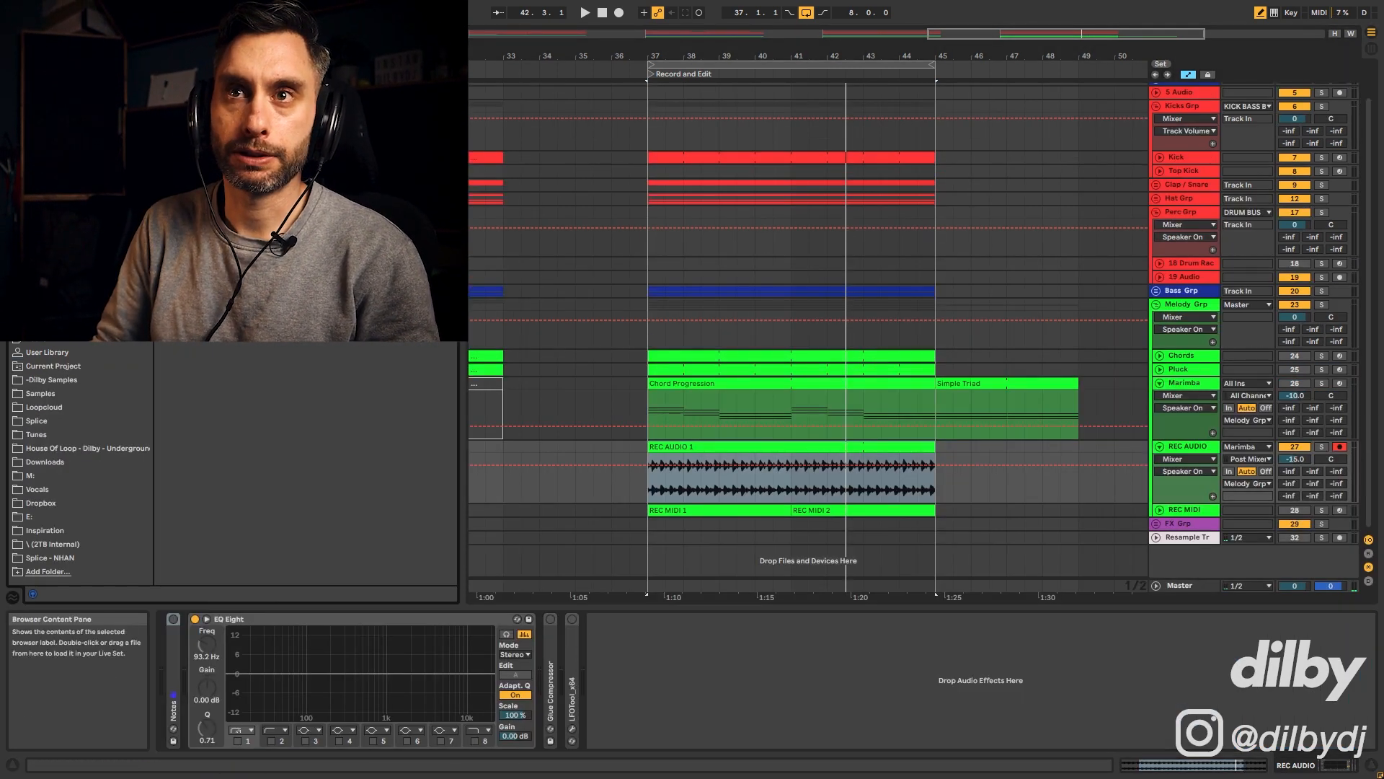
{"action": "left_click_drag", "start_coordinate": [194, 130], "coordinate": [652, 670]}
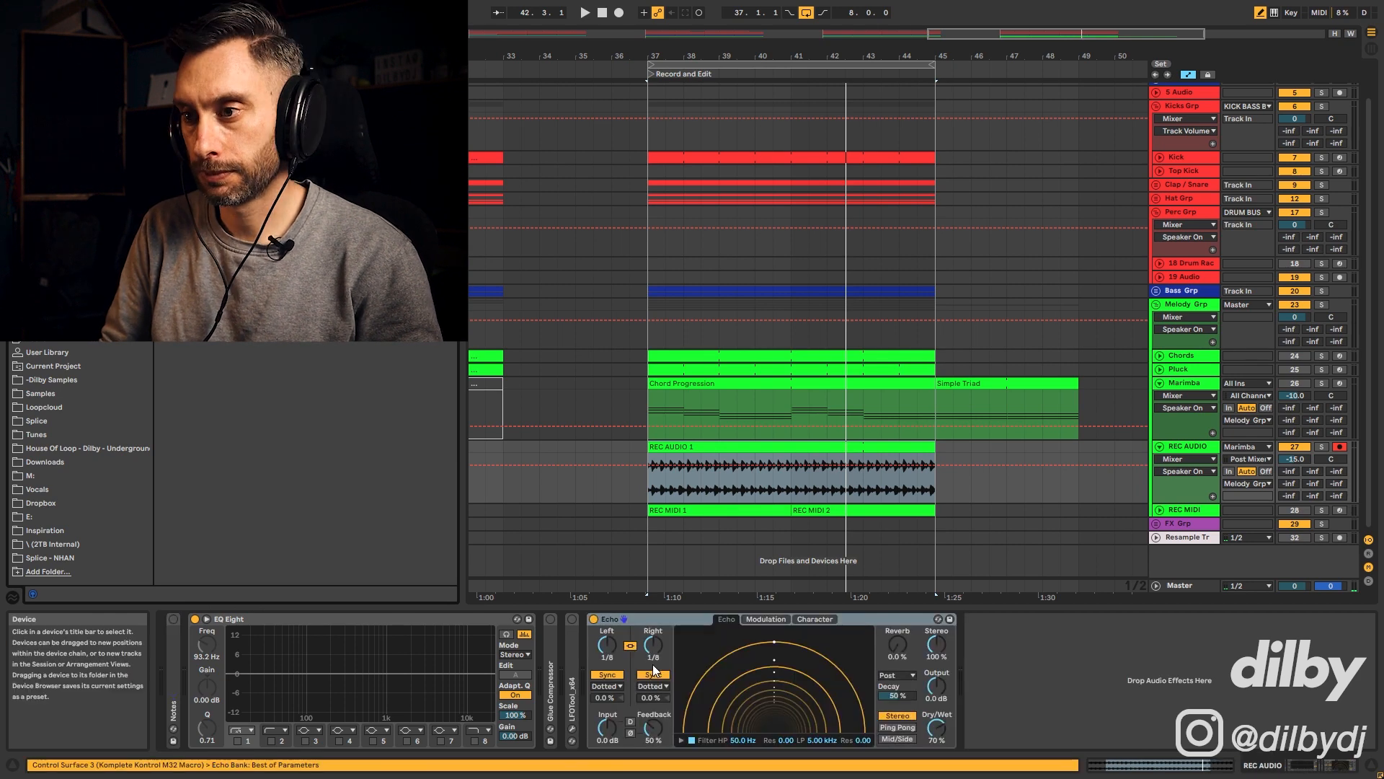
{"action": "left_click_drag", "start_coordinate": [938, 727], "coordinate": [938, 767]}
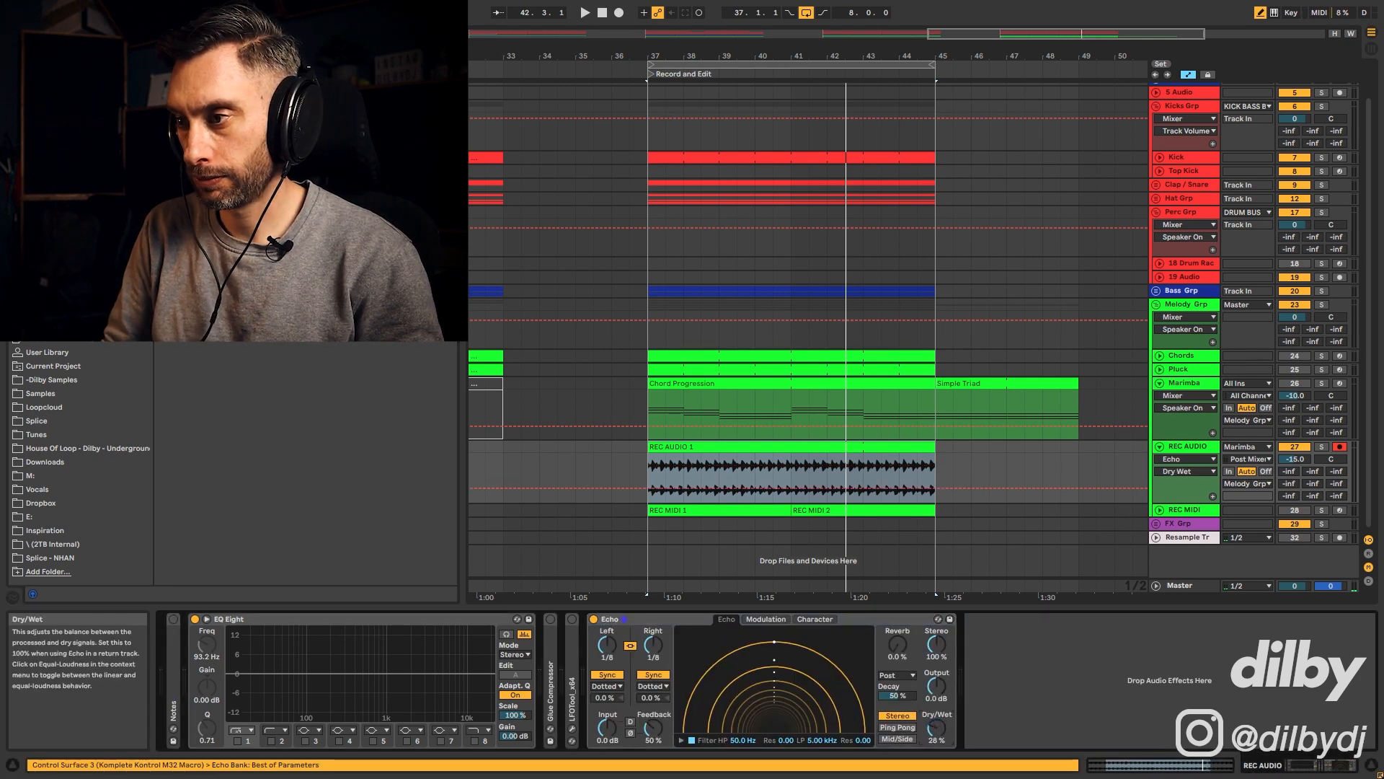
{"action": "left_click", "coordinate": [896, 727]}
- Set Echo's Feedback to 99%, high-pass to 215 Hz, low-pass to 10.5 kHz and Reverb to 33% during playback
{"action": "key", "text": "space"}
{"action": "left_click_drag", "start_coordinate": [653, 729], "coordinate": [653, 701]}
{"action": "left_click_drag", "start_coordinate": [745, 741], "coordinate": [743, 704]}
{"action": "left_click_drag", "start_coordinate": [818, 741], "coordinate": [818, 730]}
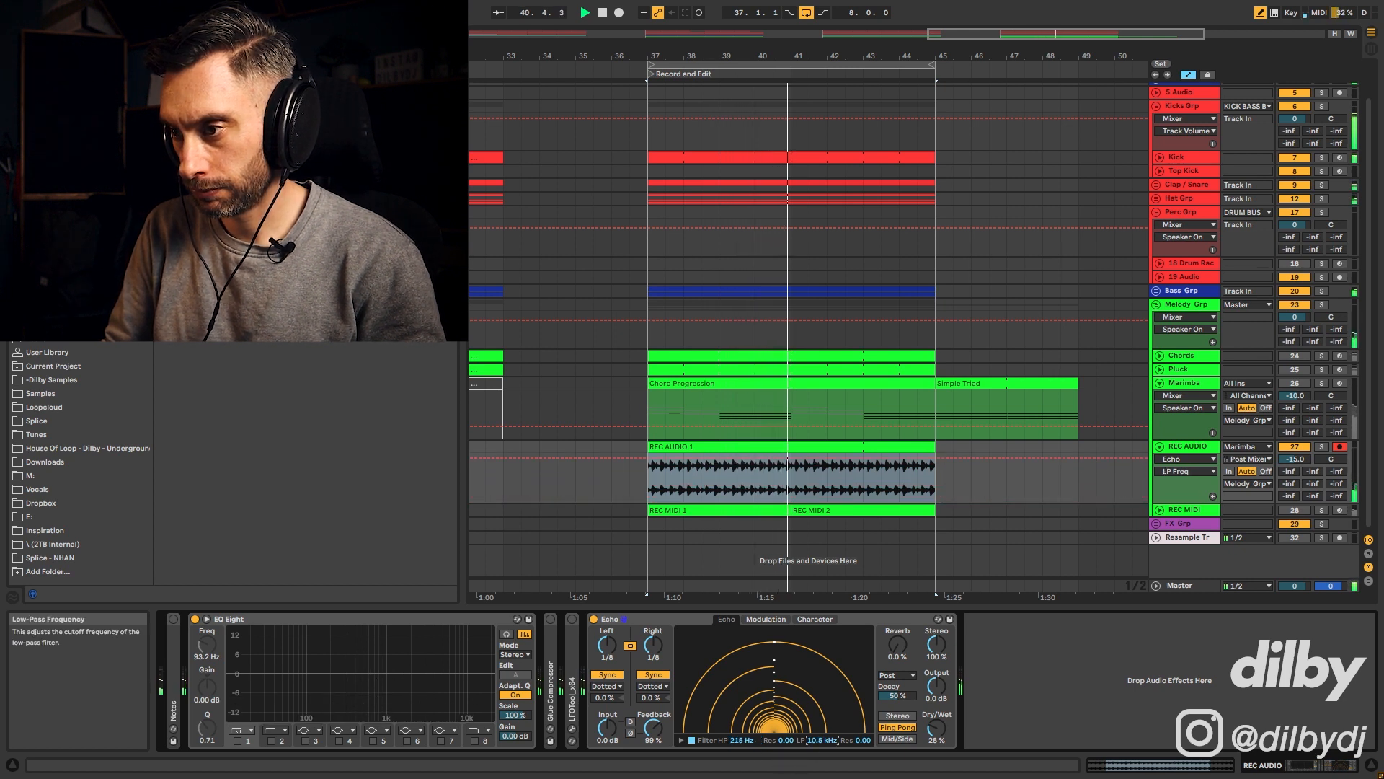
{"action": "left_click_drag", "start_coordinate": [897, 644], "coordinate": [897, 607]}
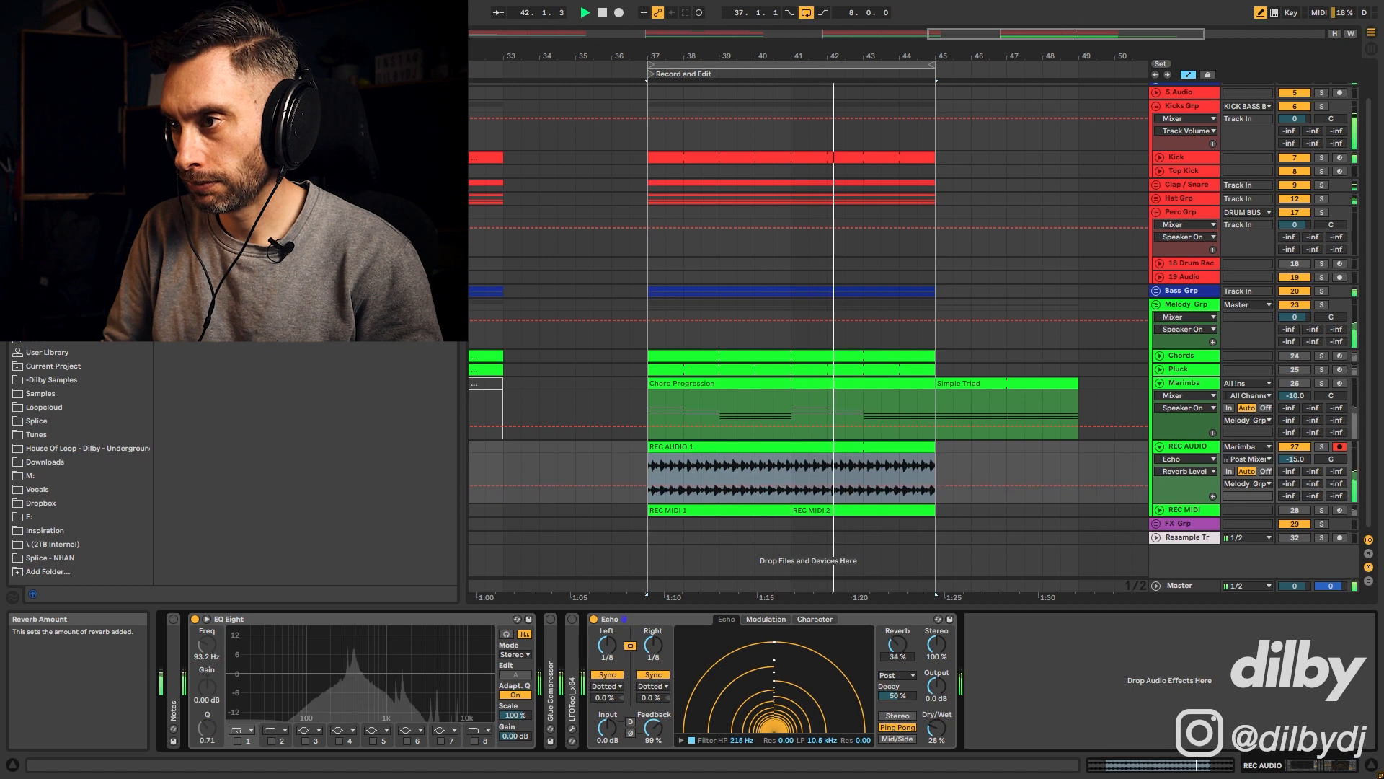
- Reopen the REC AUDIO clip's Volume envelope and shorten the clip loop to four bars, ending at bar 6
{"action": "double_click", "coordinate": [830, 443]}
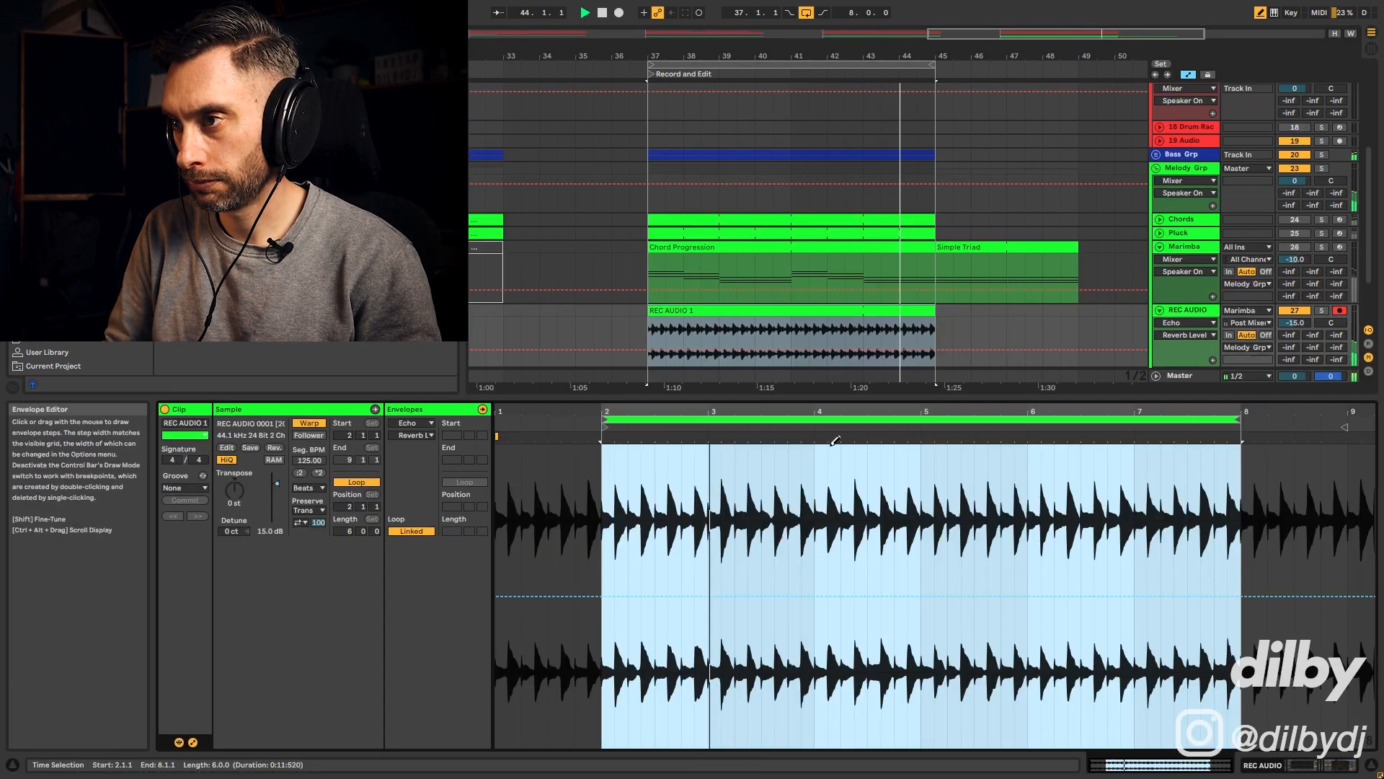
{"action": "left_click", "coordinate": [349, 532]}
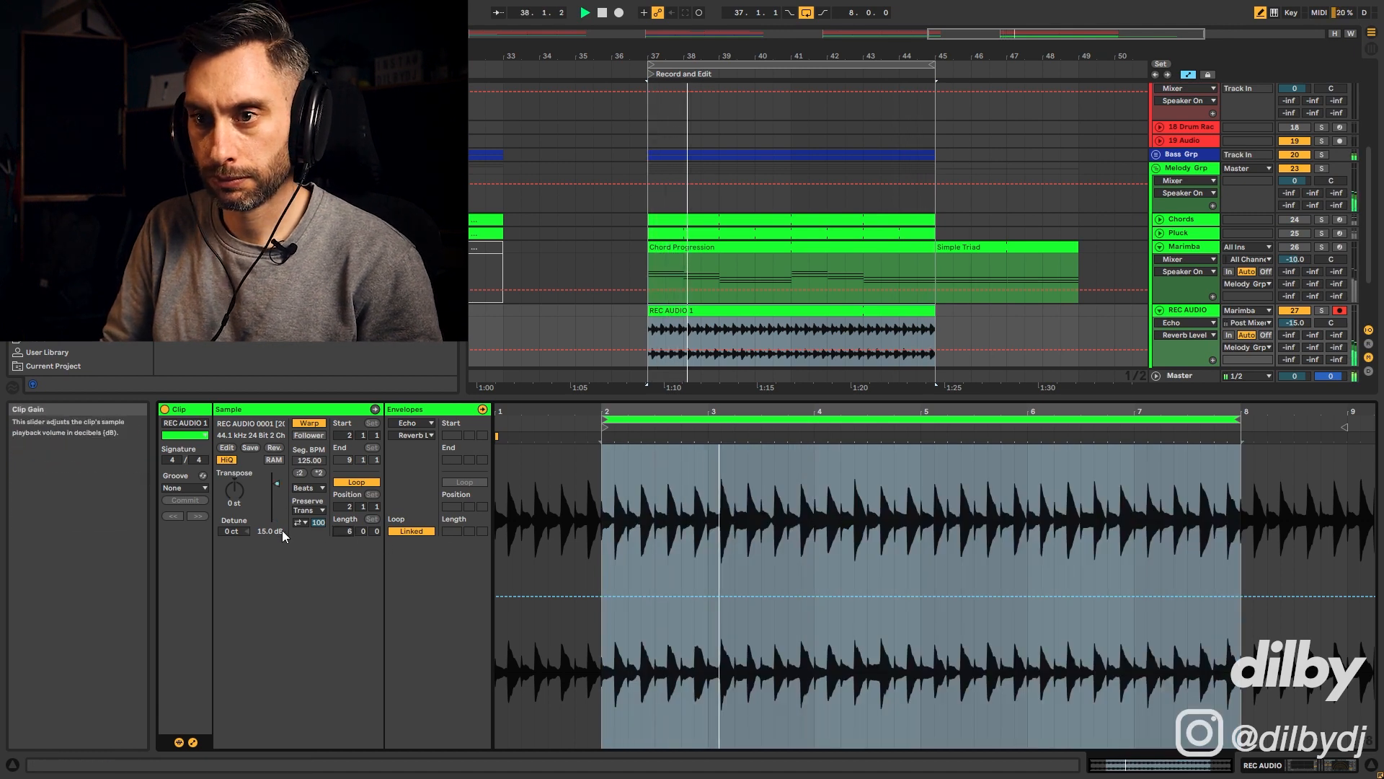
{"action": "left_click", "coordinate": [276, 485]}
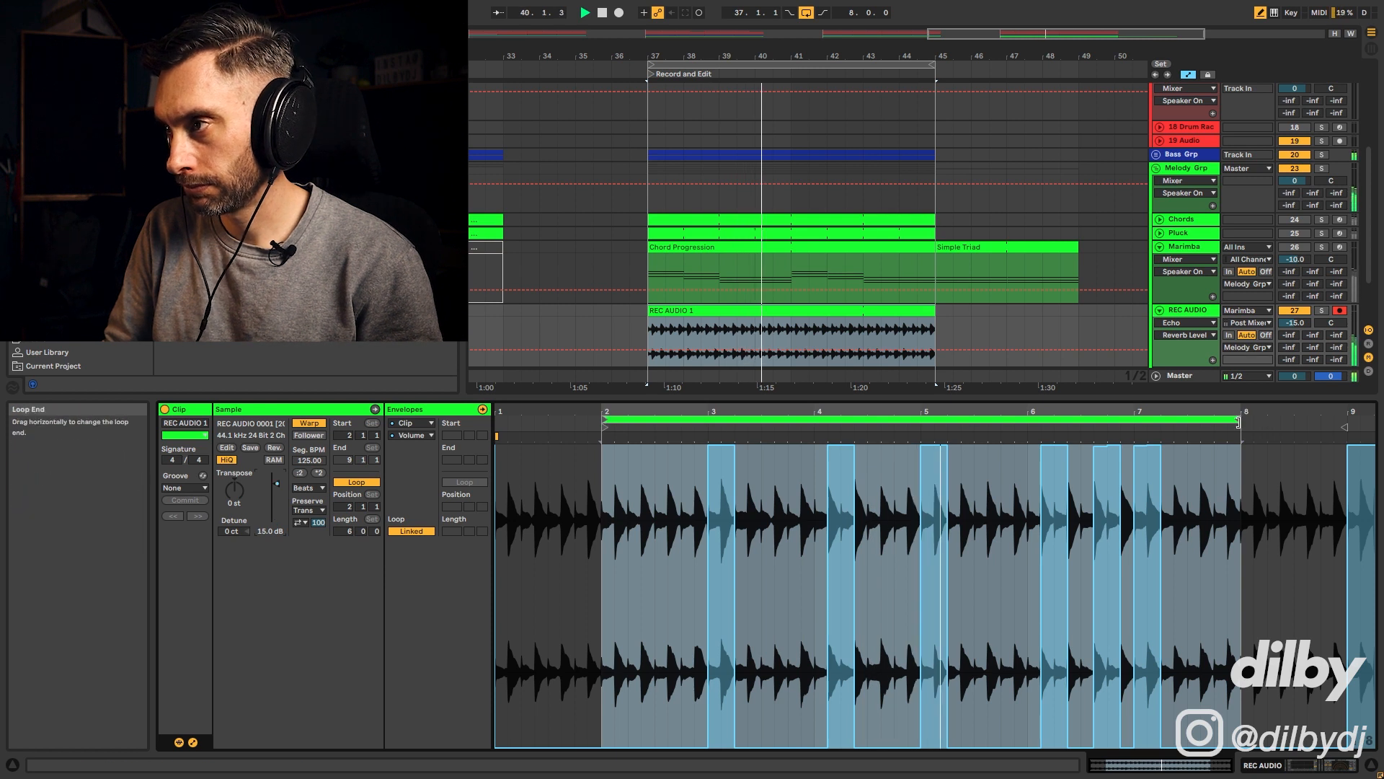
{"action": "left_click_drag", "start_coordinate": [1240, 422], "coordinate": [1028, 427]}
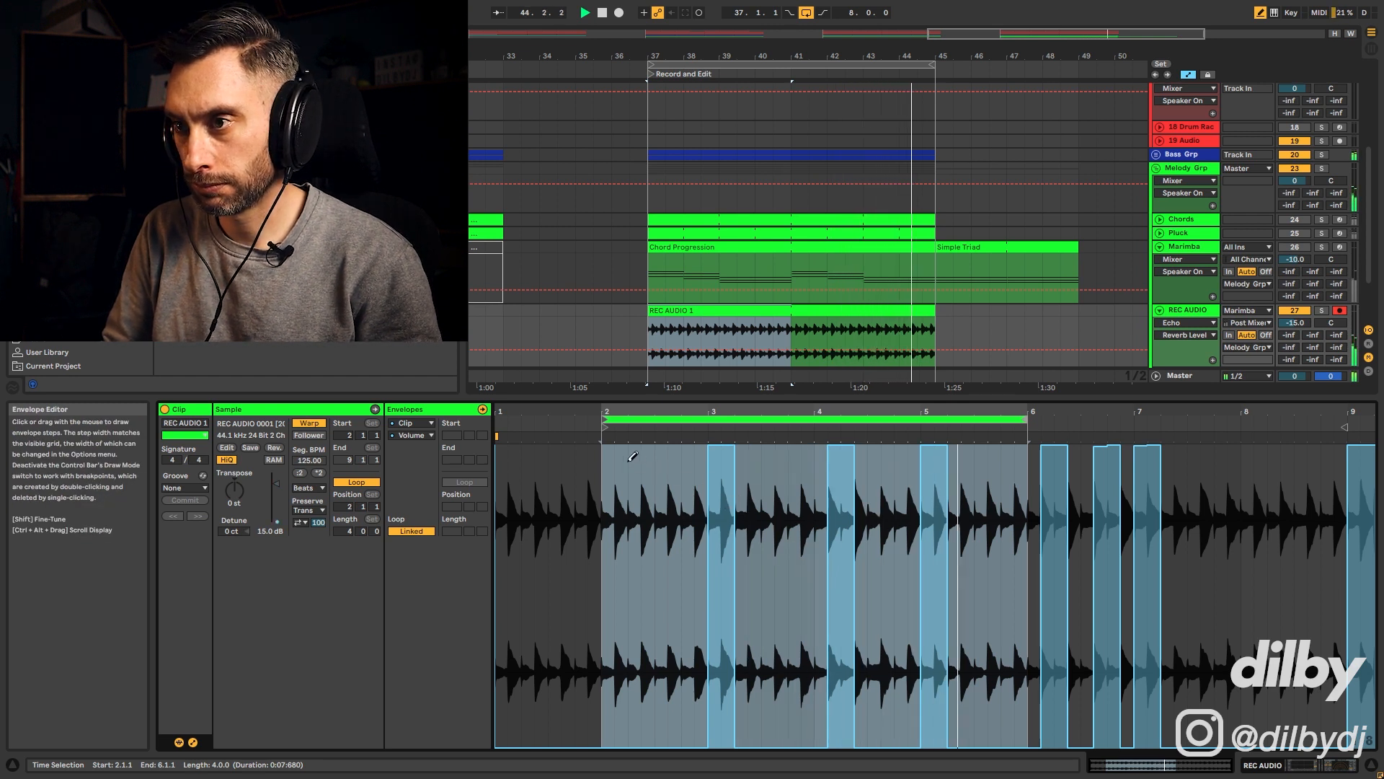
- Draw a beat-long 100% Volume step at 2.1.3 and half-beat steps at 5.3.3 and 5.4.3
{"action": "left_click_drag", "start_coordinate": [620, 451], "coordinate": [634, 433]}
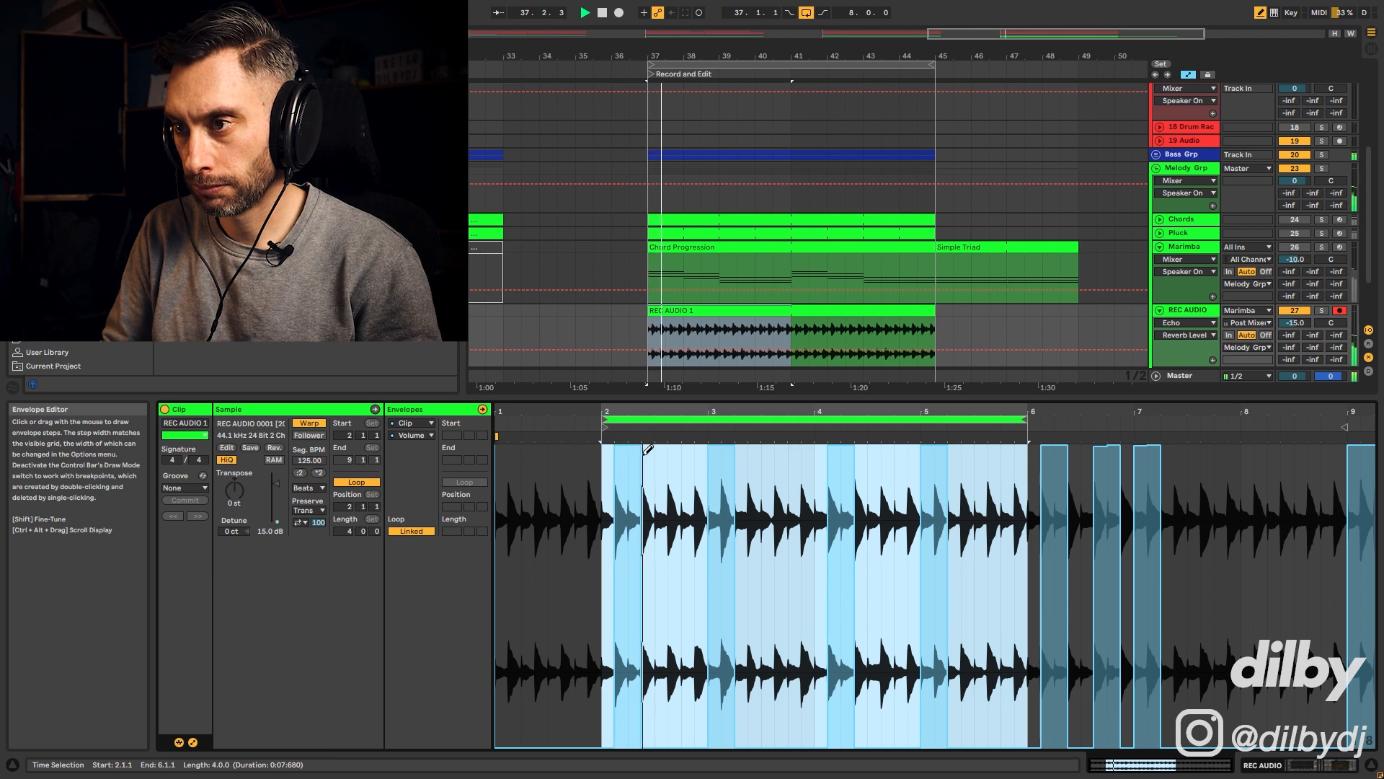
{"action": "left_click", "coordinate": [987, 449]}
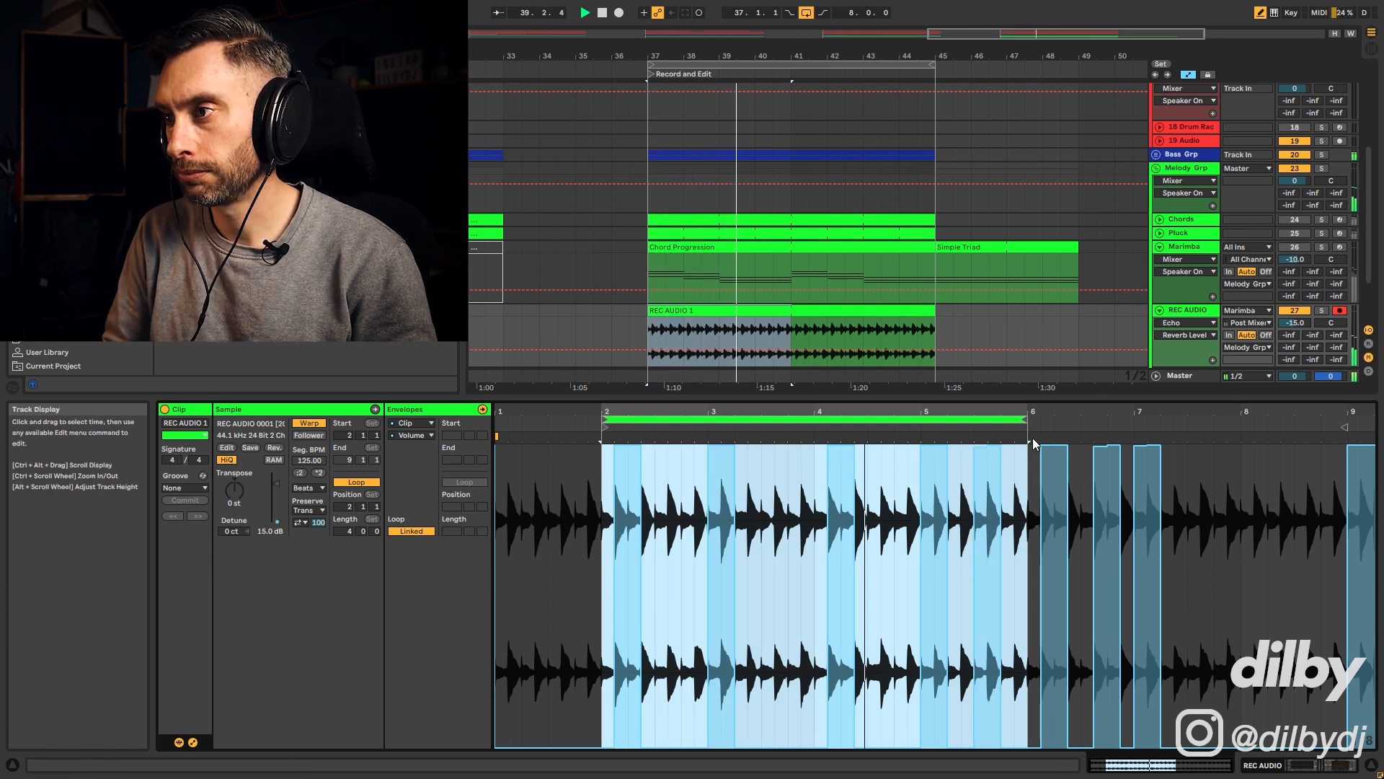
{"action": "left_click", "coordinate": [989, 453]}
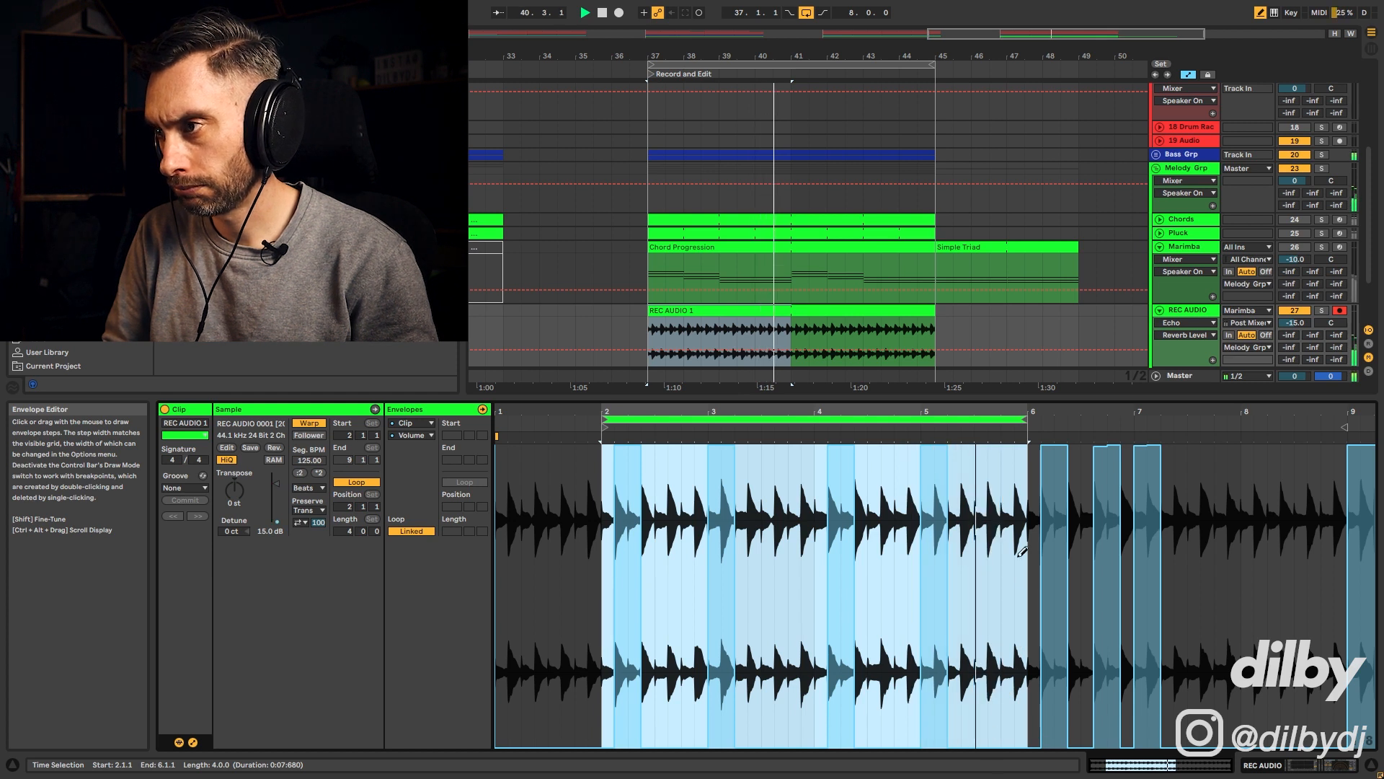
{"action": "left_click", "coordinate": [1005, 446]}
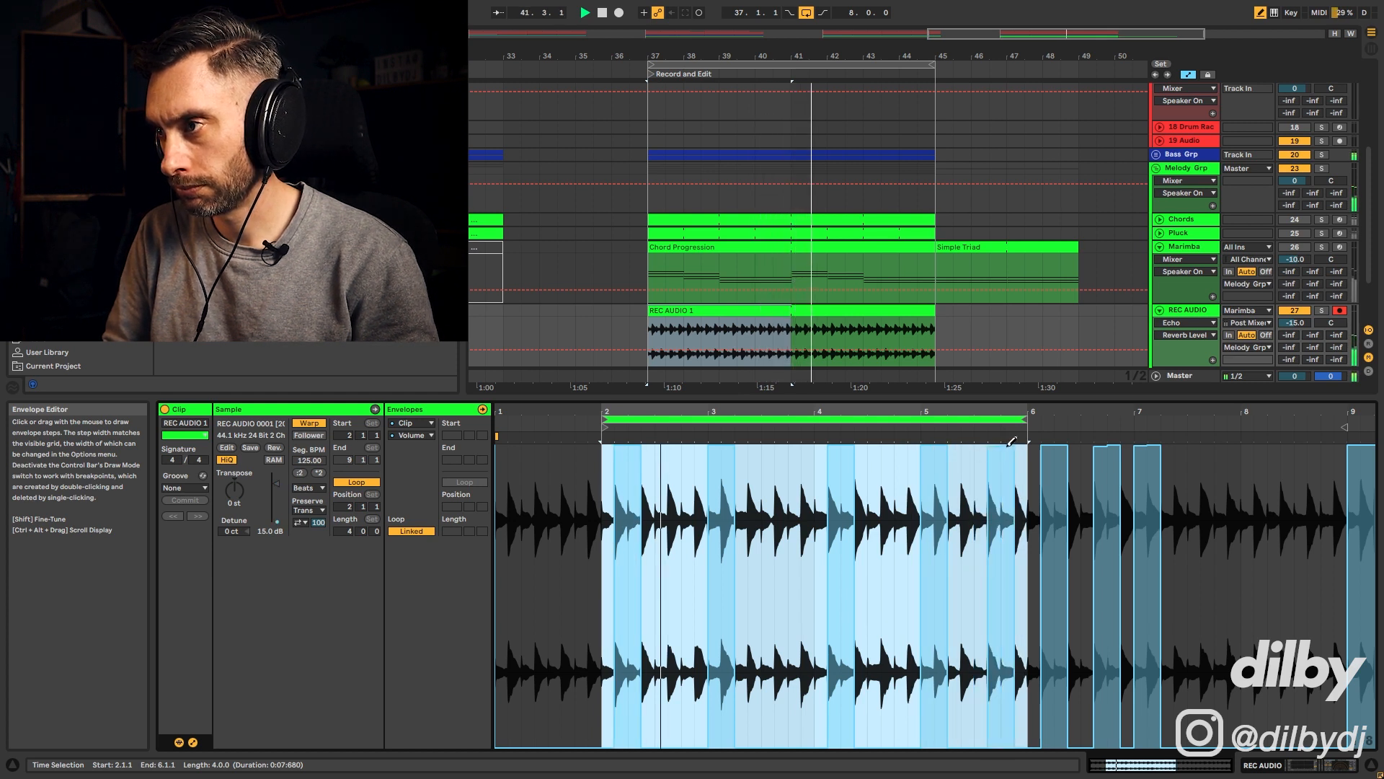
{"action": "mouse_move", "coordinate": [1012, 441]}
{"action": "left_mouse_down"}
{"action": "mouse_move", "coordinate": [1009, 737]}
{"action": "mouse_move", "coordinate": [1027, 442]}
{"action": "left_mouse_up"}
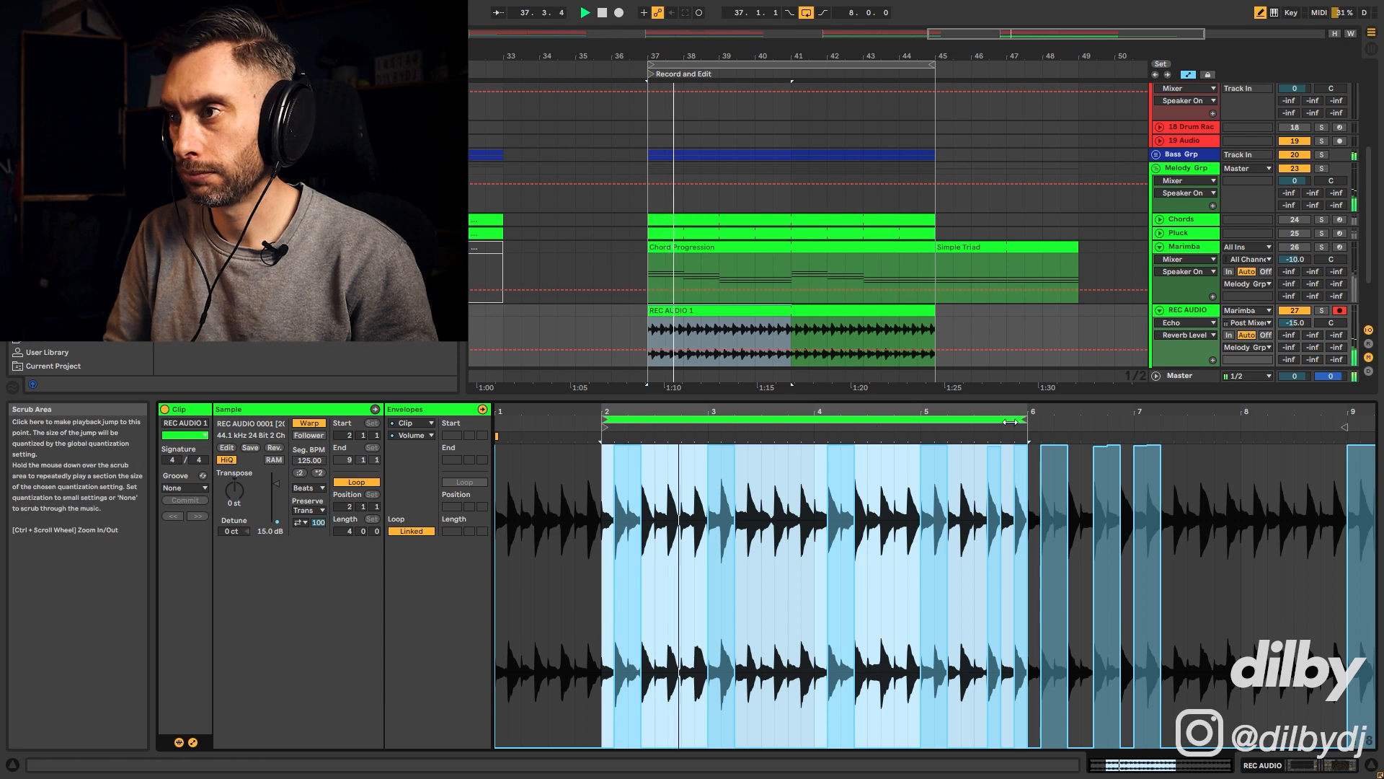
- Move Echo ahead of LFOTool in REC AUDIO's device chain and play the track soloed, ending with the solo off
{"action": "left_click", "coordinate": [1321, 310]}
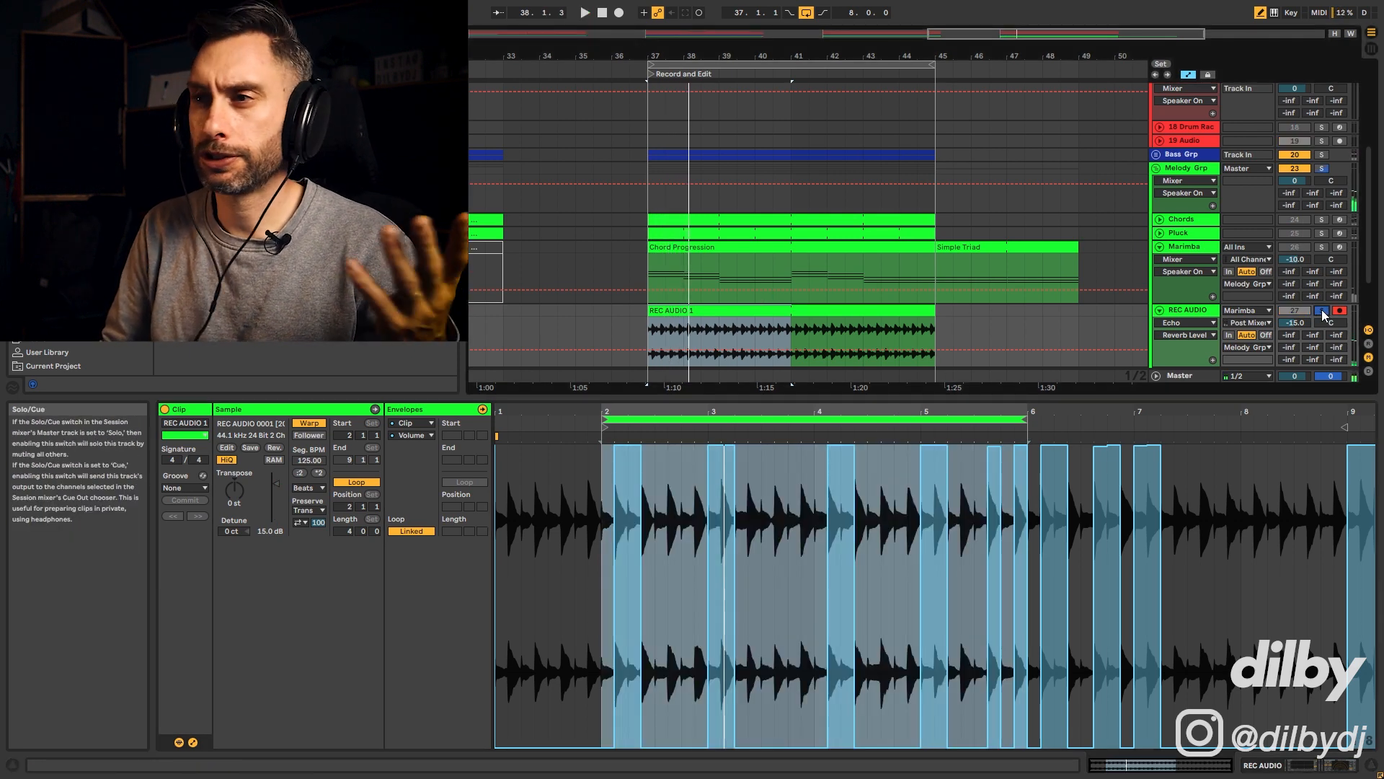
{"action": "double_click", "coordinate": [1196, 310]}
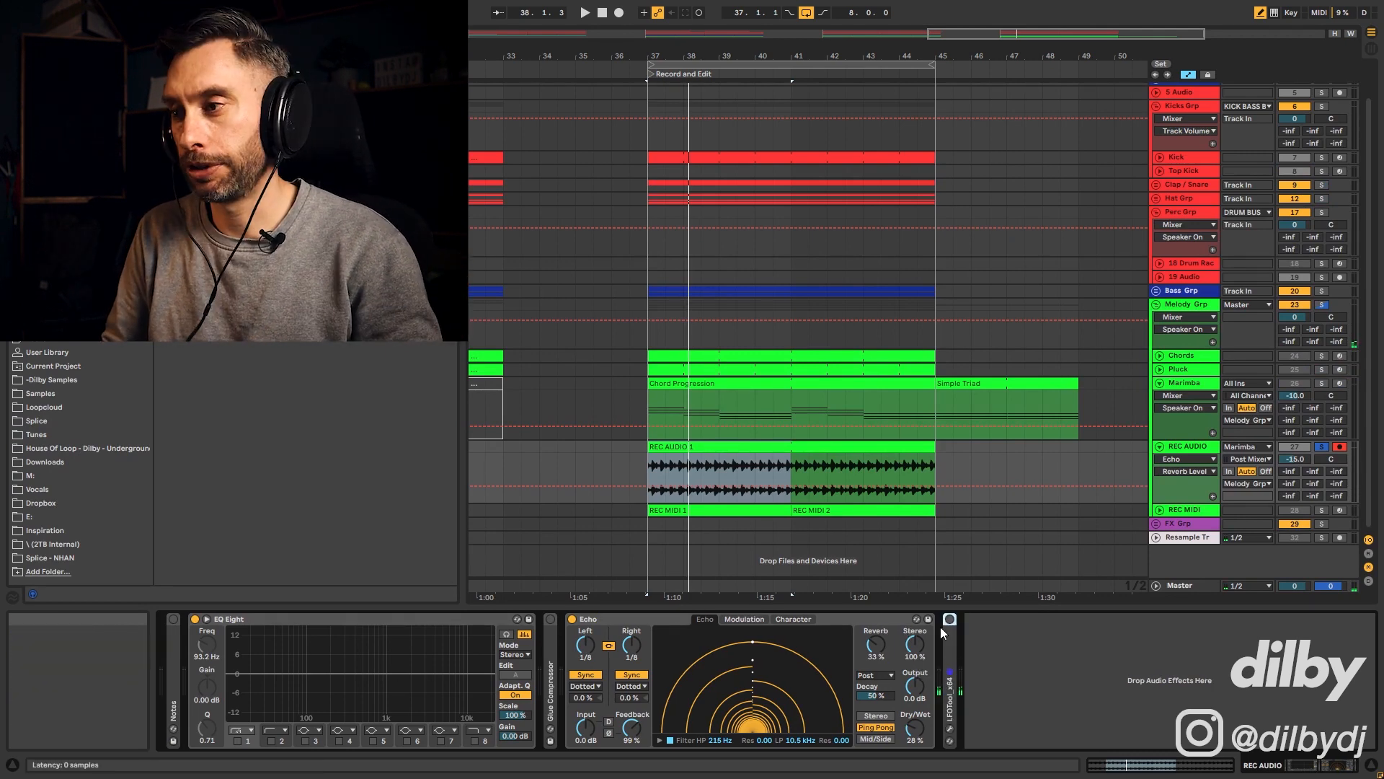
{"action": "key", "text": "space"}
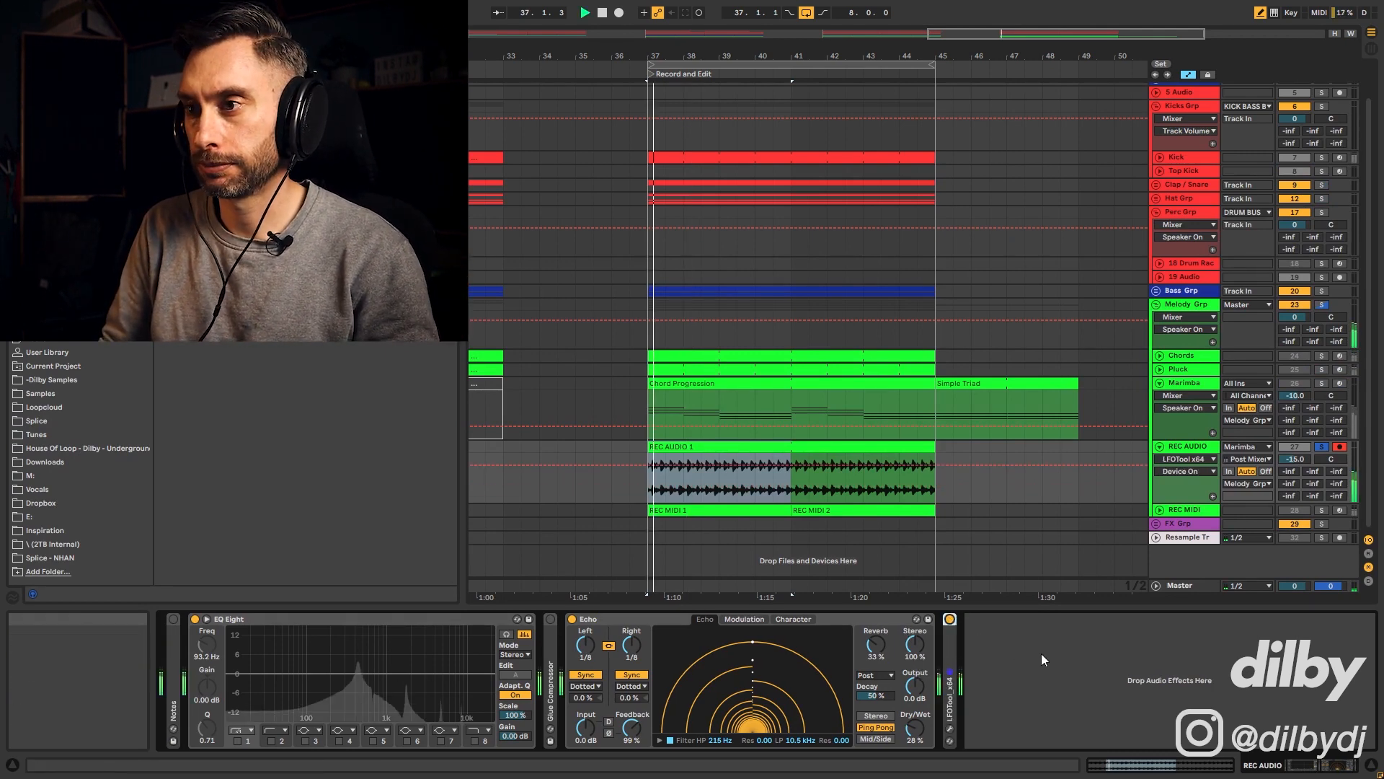
{"action": "left_click", "coordinate": [1320, 447]}
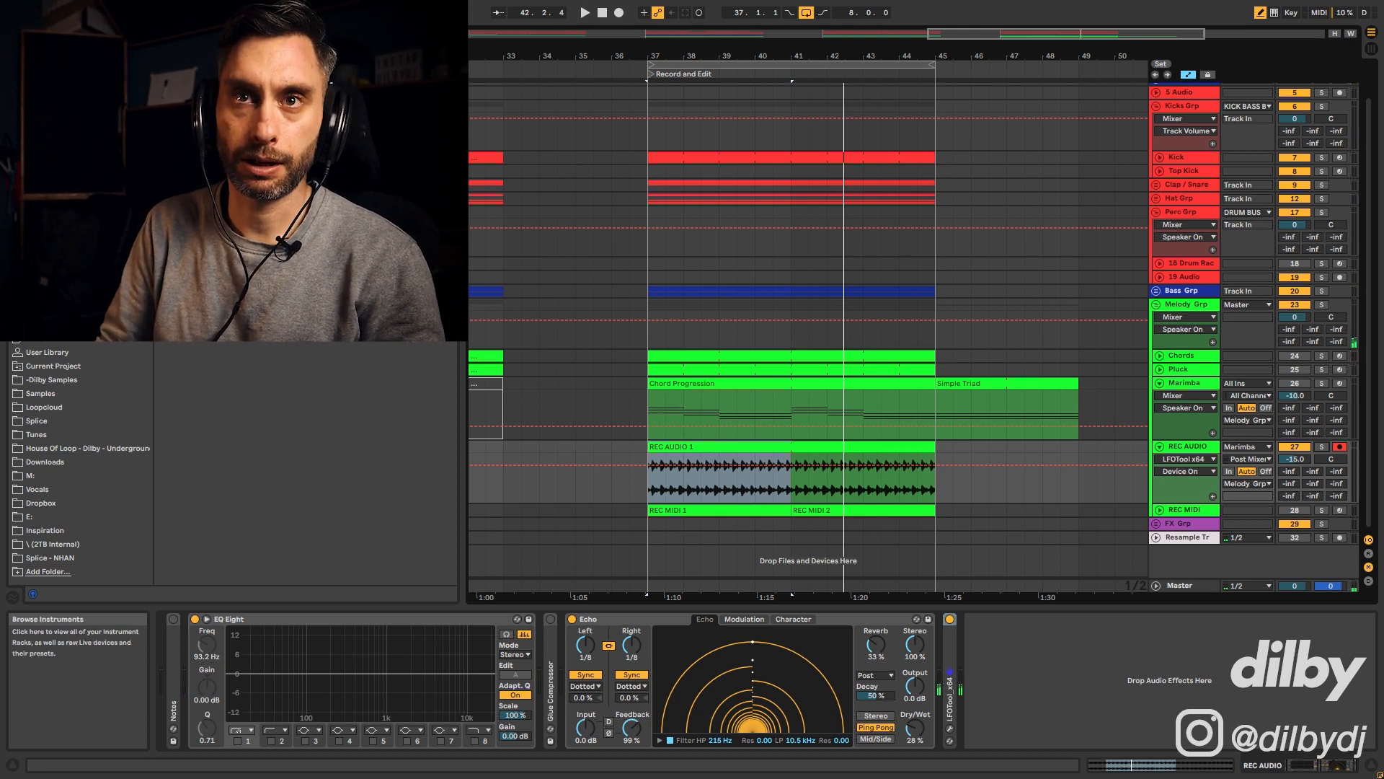
- Add a Beat Repeat with the Fill In The Gaps preset to REC AUDIO and place it directly before Echo
{"action": "left_click", "coordinate": [52, 237]}
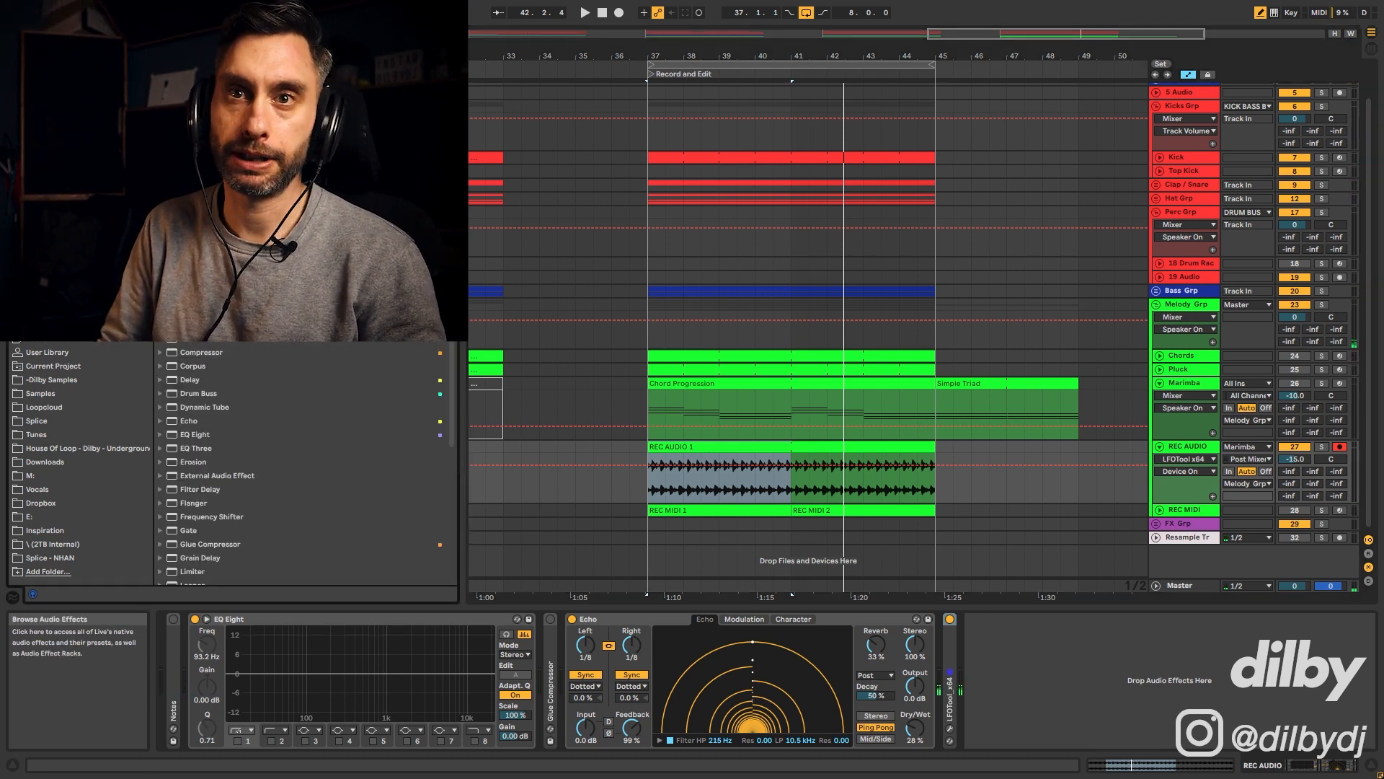
{"action": "key", "text": "space"}
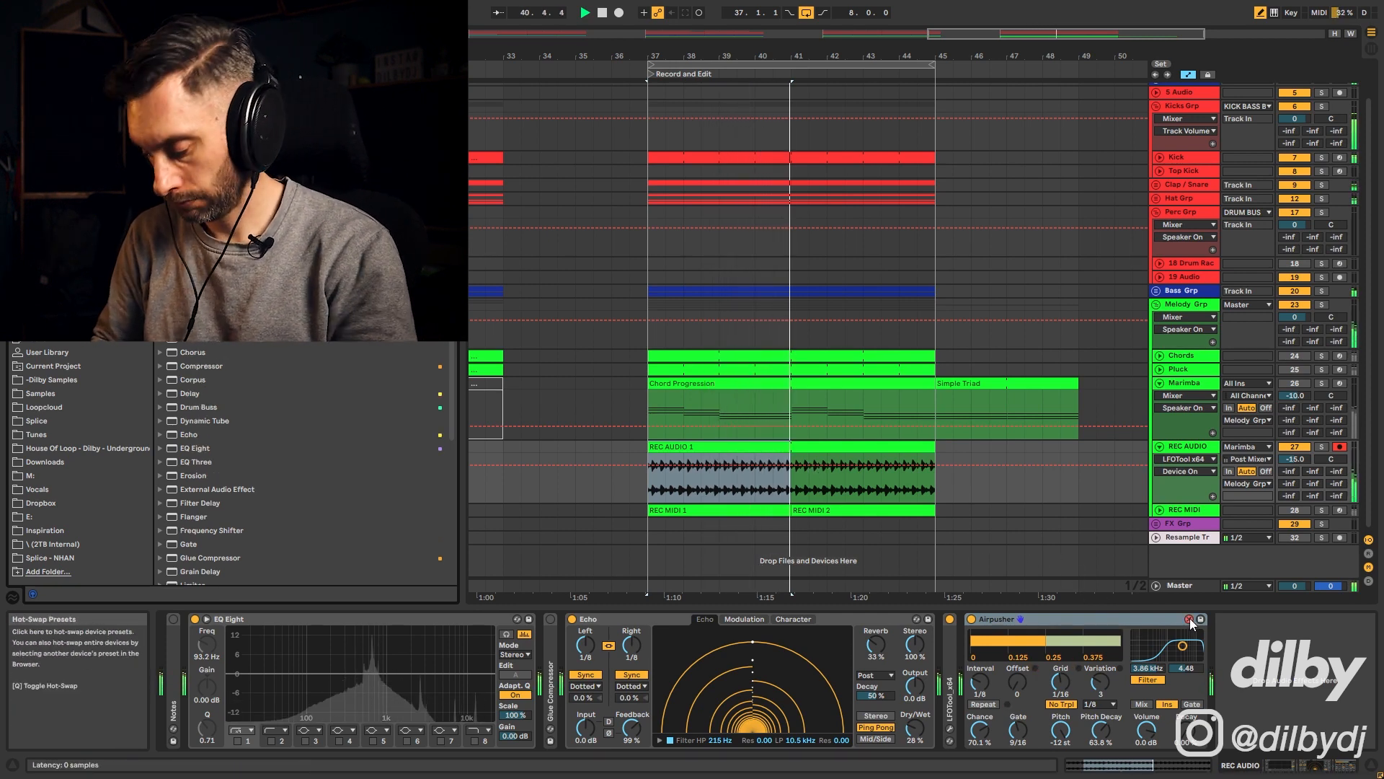
{"action": "key", "text": "Down"}
{"action": "key", "text": "Return"}
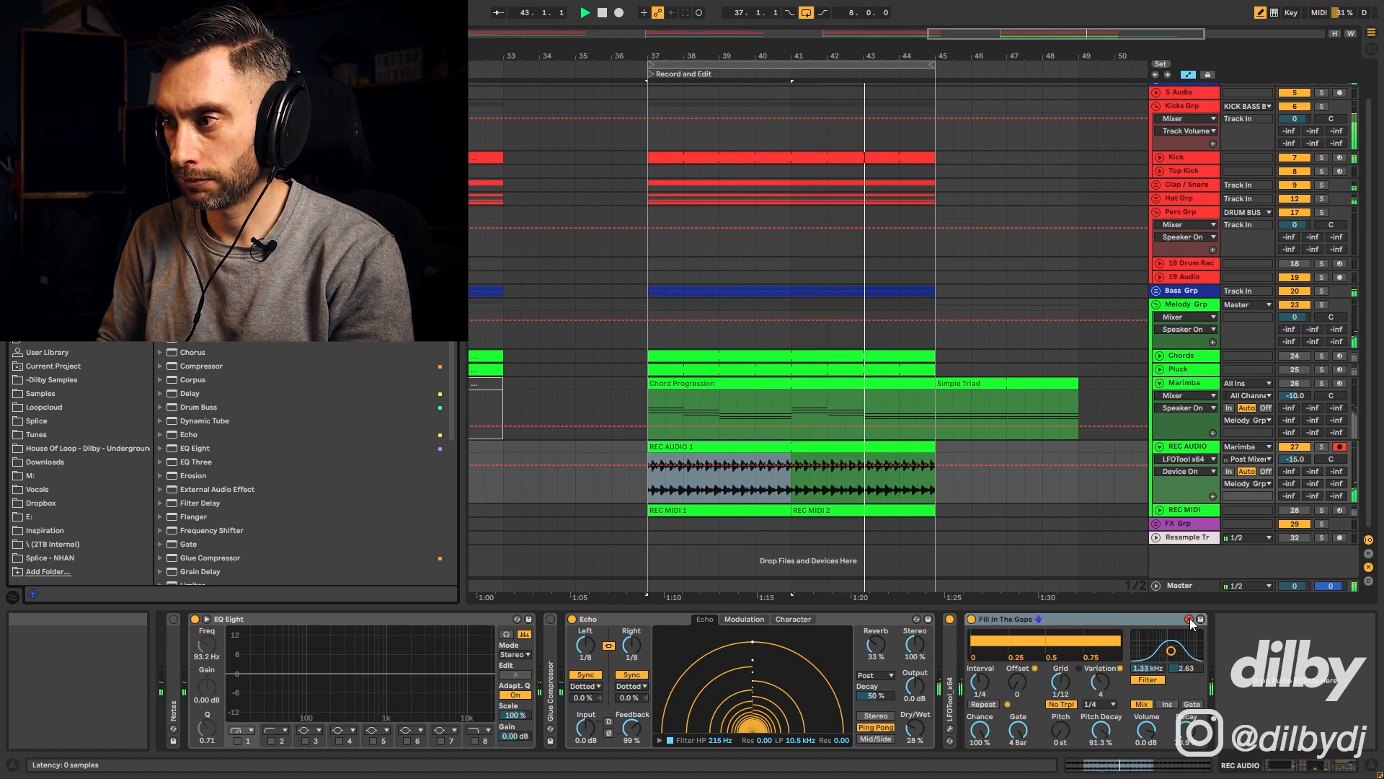
{"action": "left_click_drag", "start_coordinate": [1160, 621], "coordinate": [564, 643]}
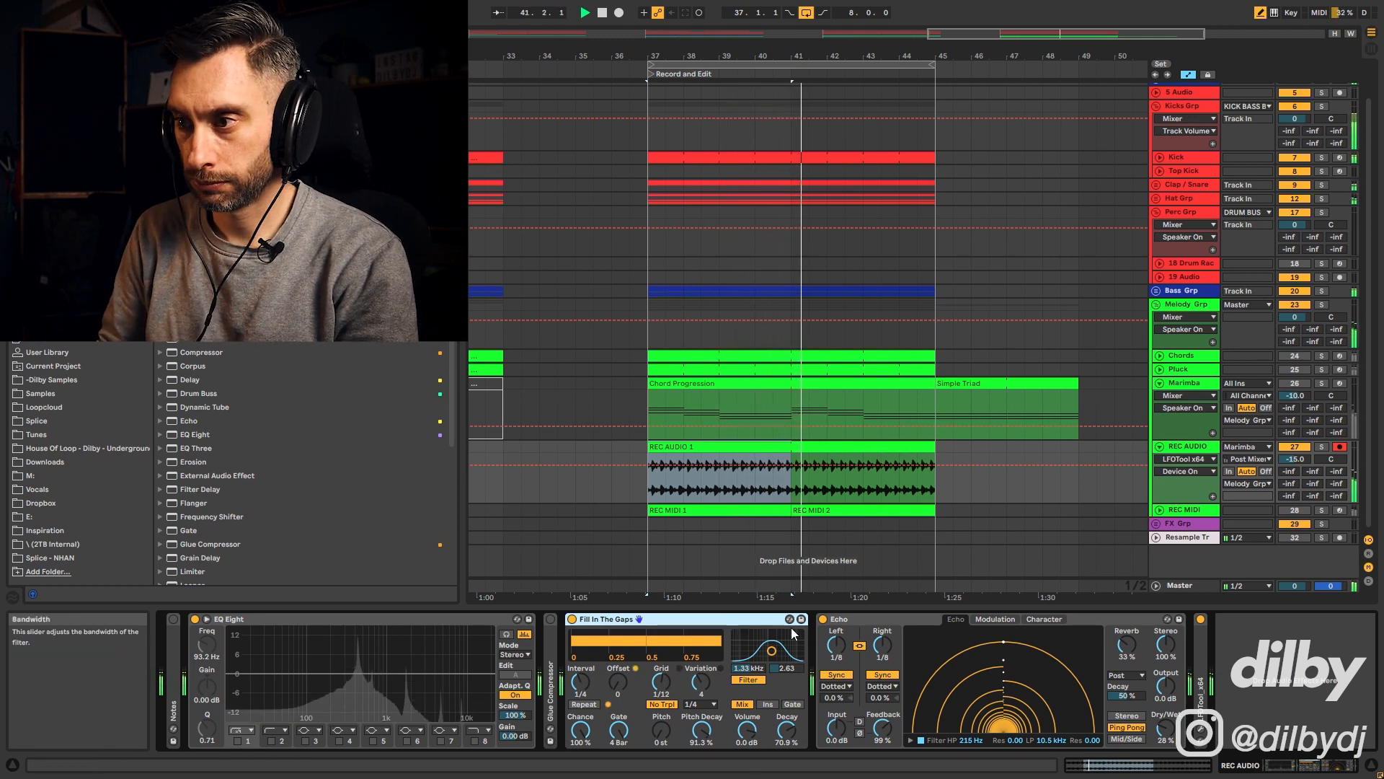
- Swap the Beat Repeat preset to Squishy and audition it with REC AUDIO soloed, ending with the full mix playing
{"action": "key", "text": "Down"}
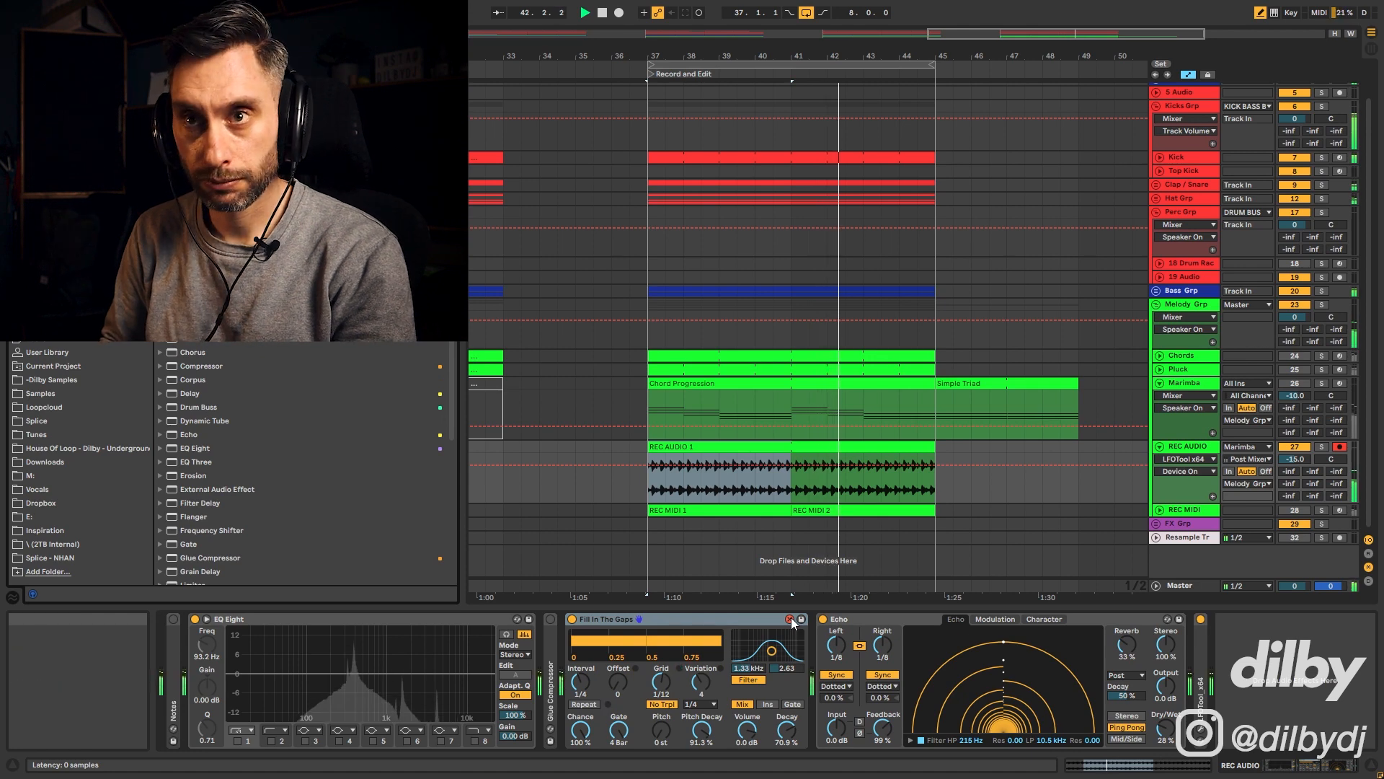
{"action": "key", "text": "Return"}
{"action": "left_click", "coordinate": [791, 620]}
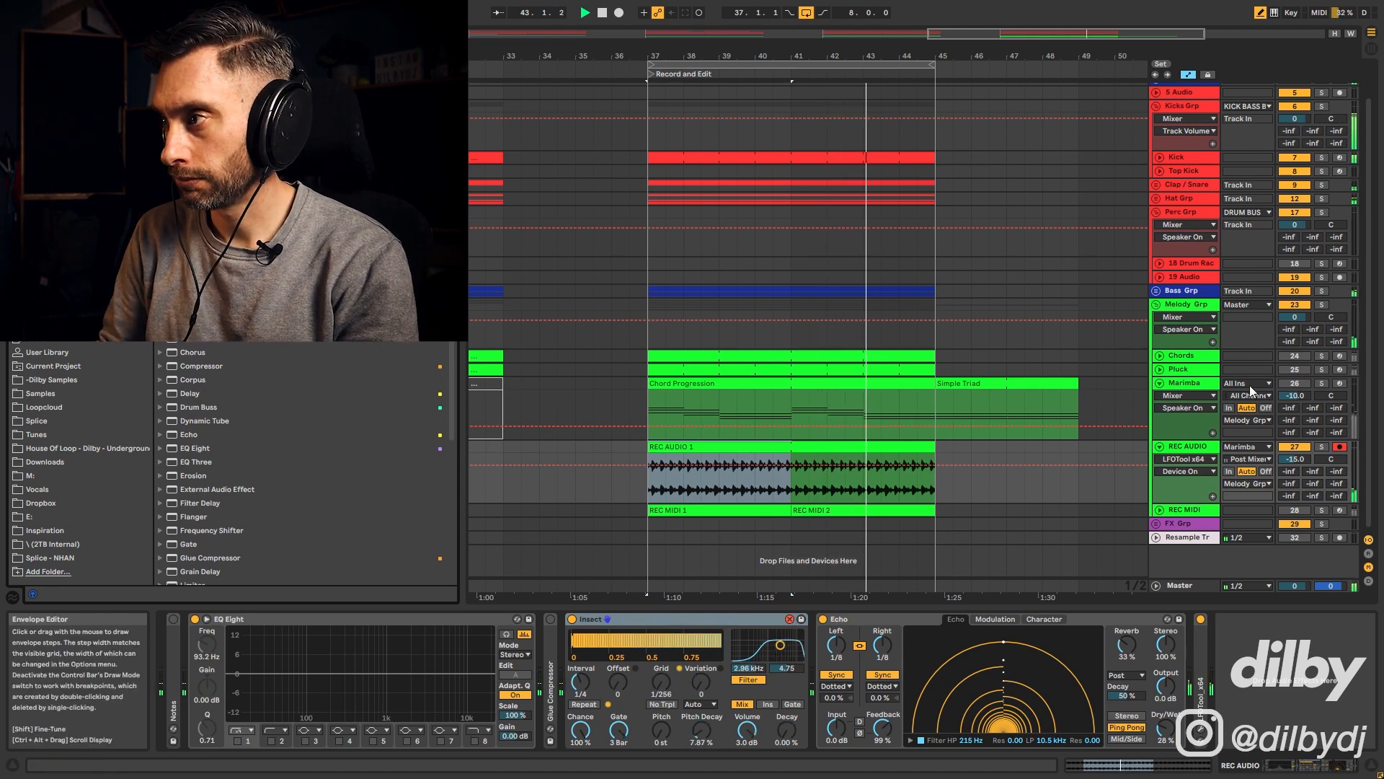
{"action": "left_click", "coordinate": [1321, 447]}
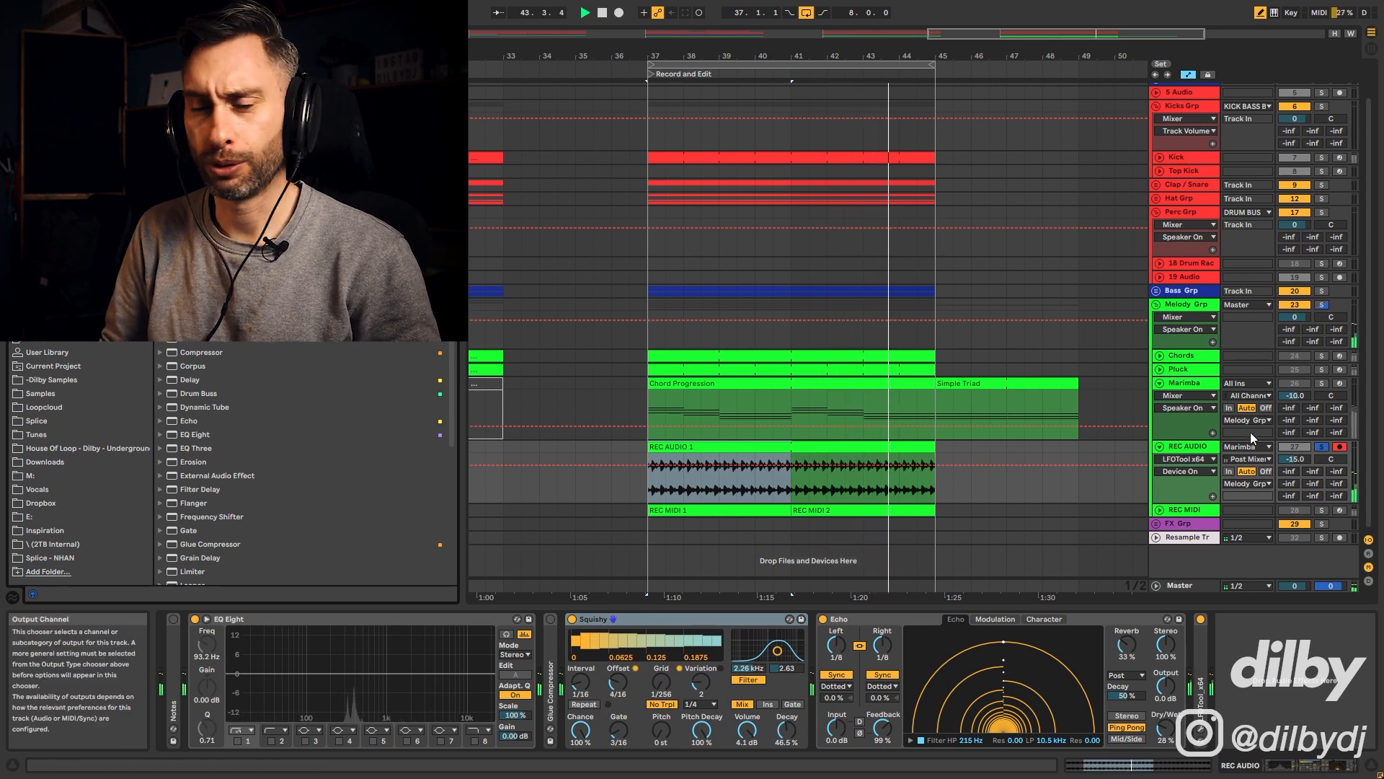
{"action": "left_click", "coordinate": [1323, 446]}
{"action": "key", "text": "space"}
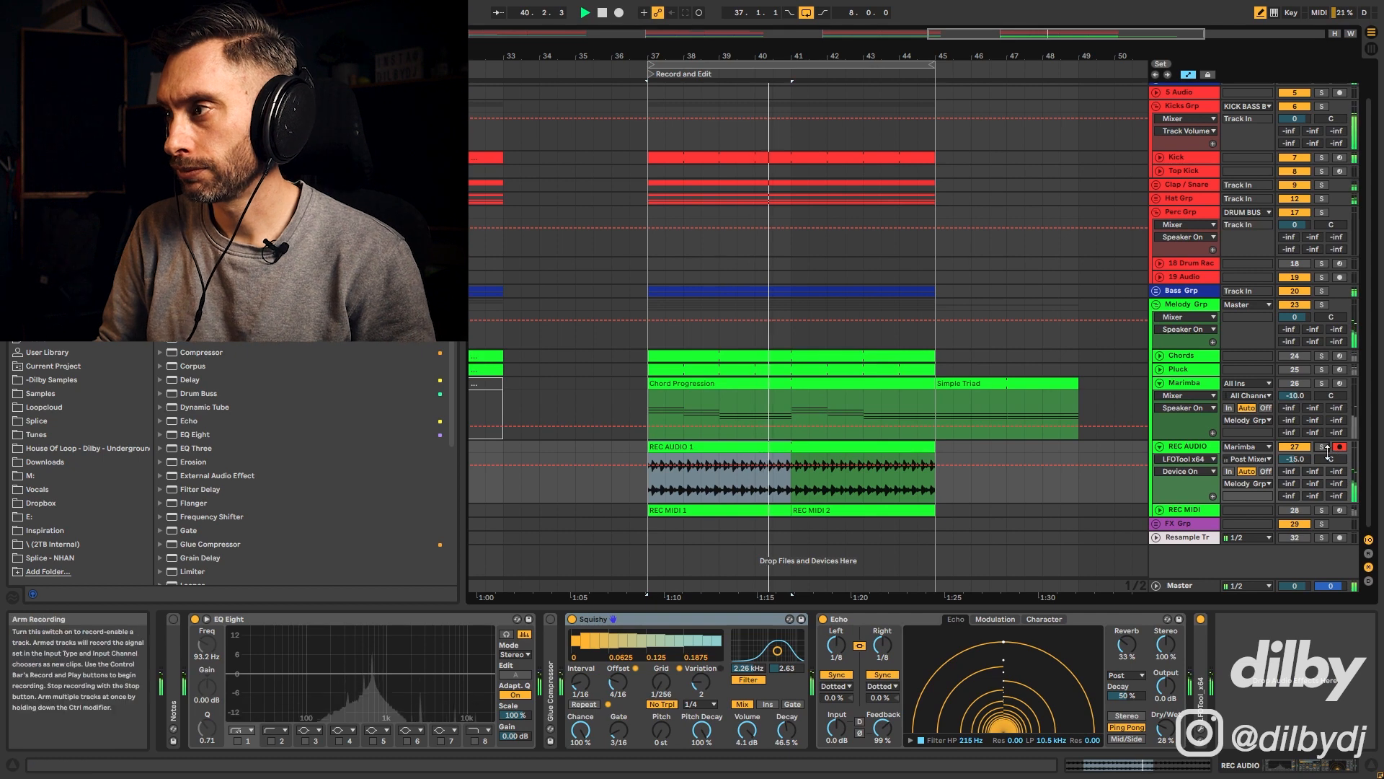
- Set REC AUDIO's volume to -13.9 dB, Echo's Feedback to 58% and Echo's Dry/Wet to 41% against the mix
{"action": "left_click_drag", "start_coordinate": [1295, 461], "coordinate": [1296, 459]}
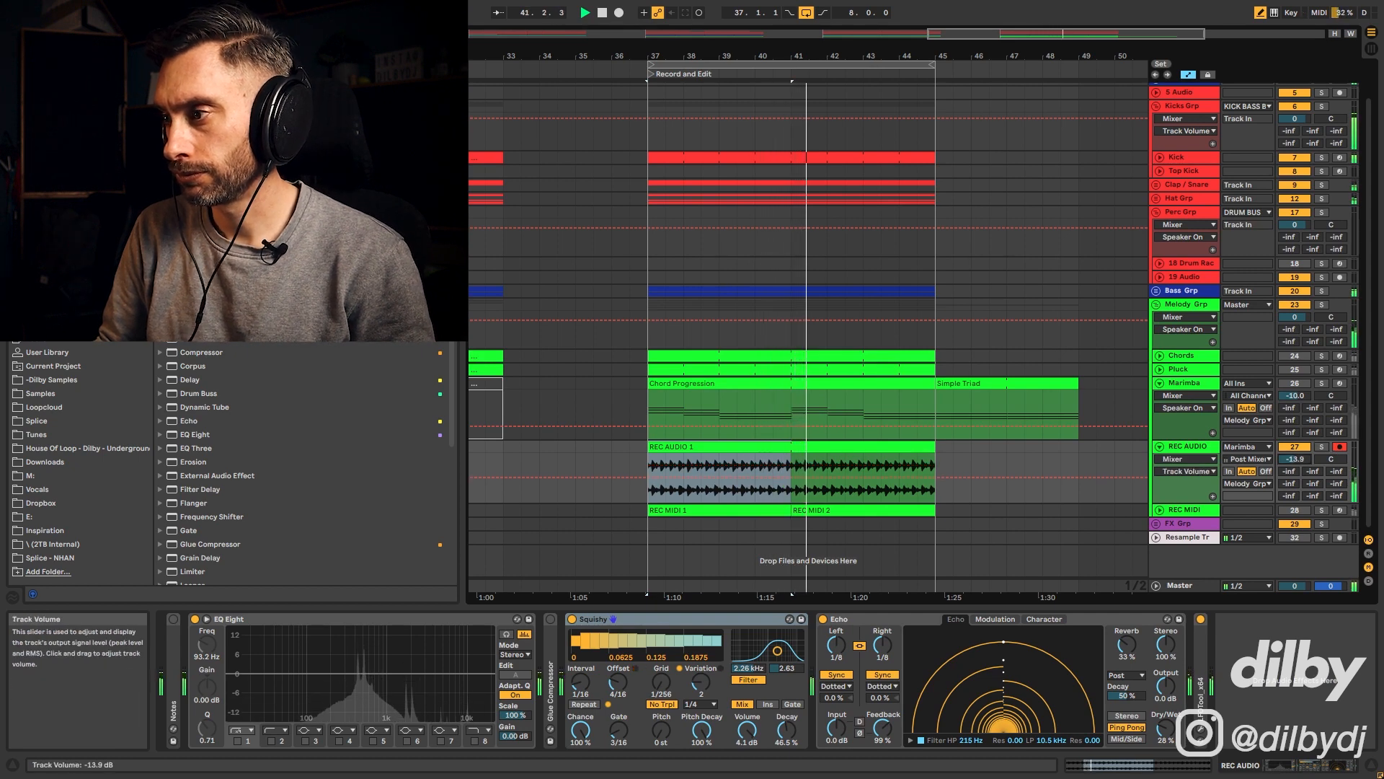
{"action": "left_click_drag", "start_coordinate": [1166, 730], "coordinate": [1166, 721]}
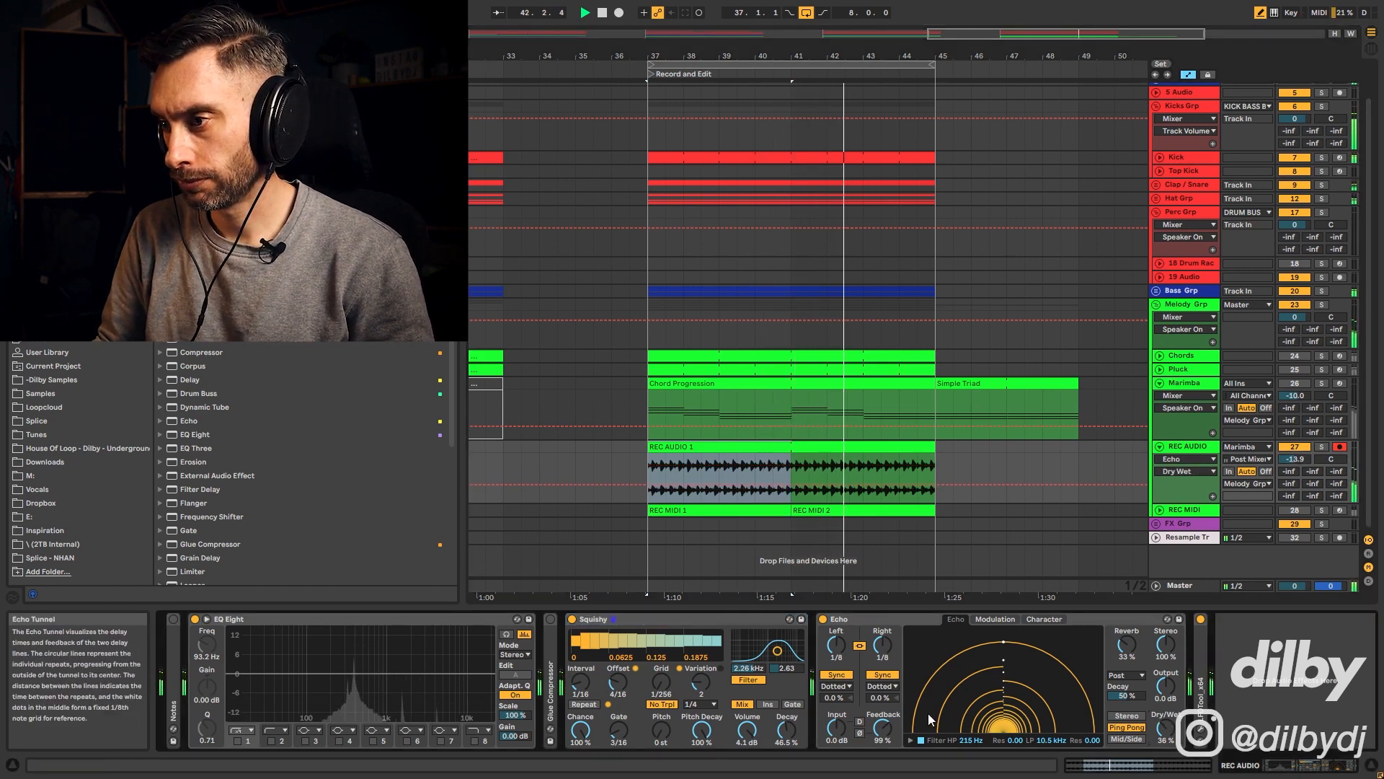
{"action": "left_click_drag", "start_coordinate": [882, 728], "coordinate": [883, 762]}
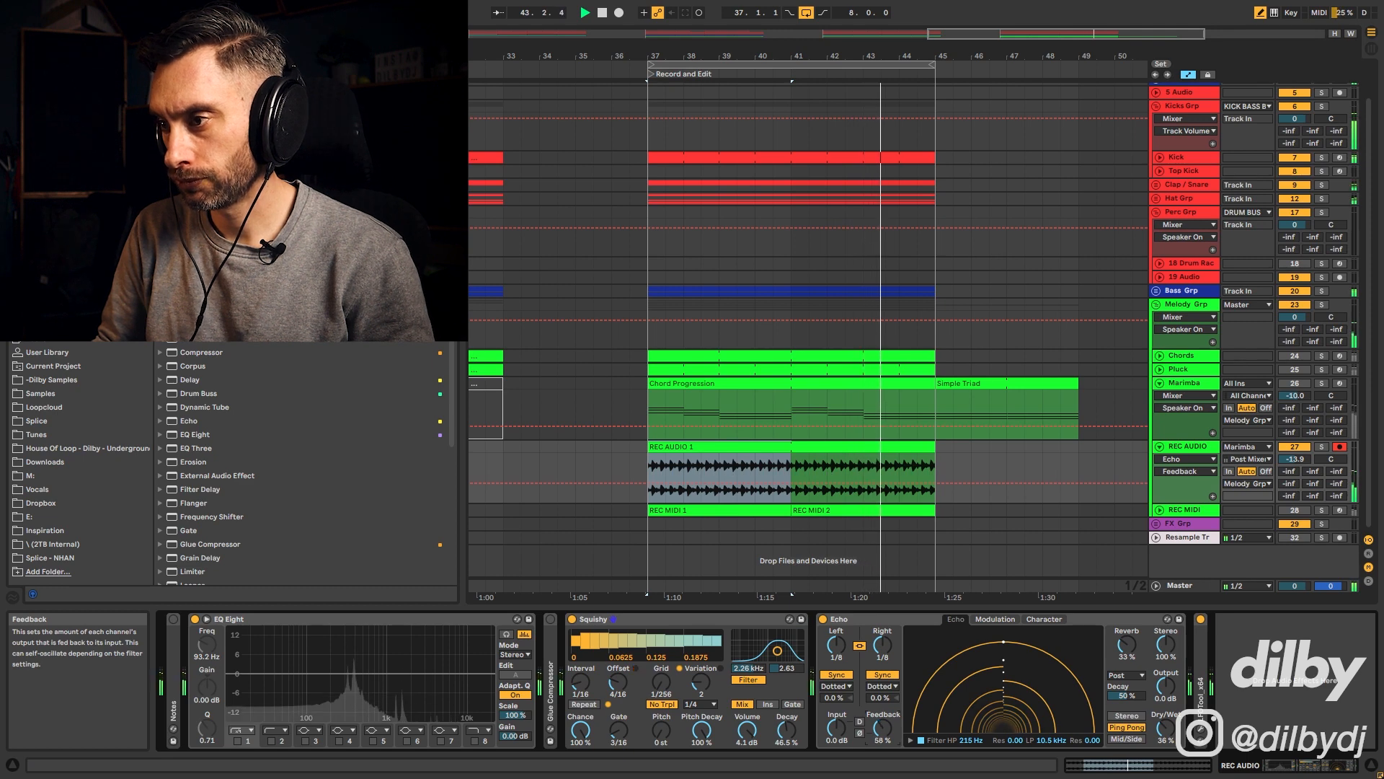
{"action": "left_click_drag", "start_coordinate": [1166, 729], "coordinate": [1166, 723]}
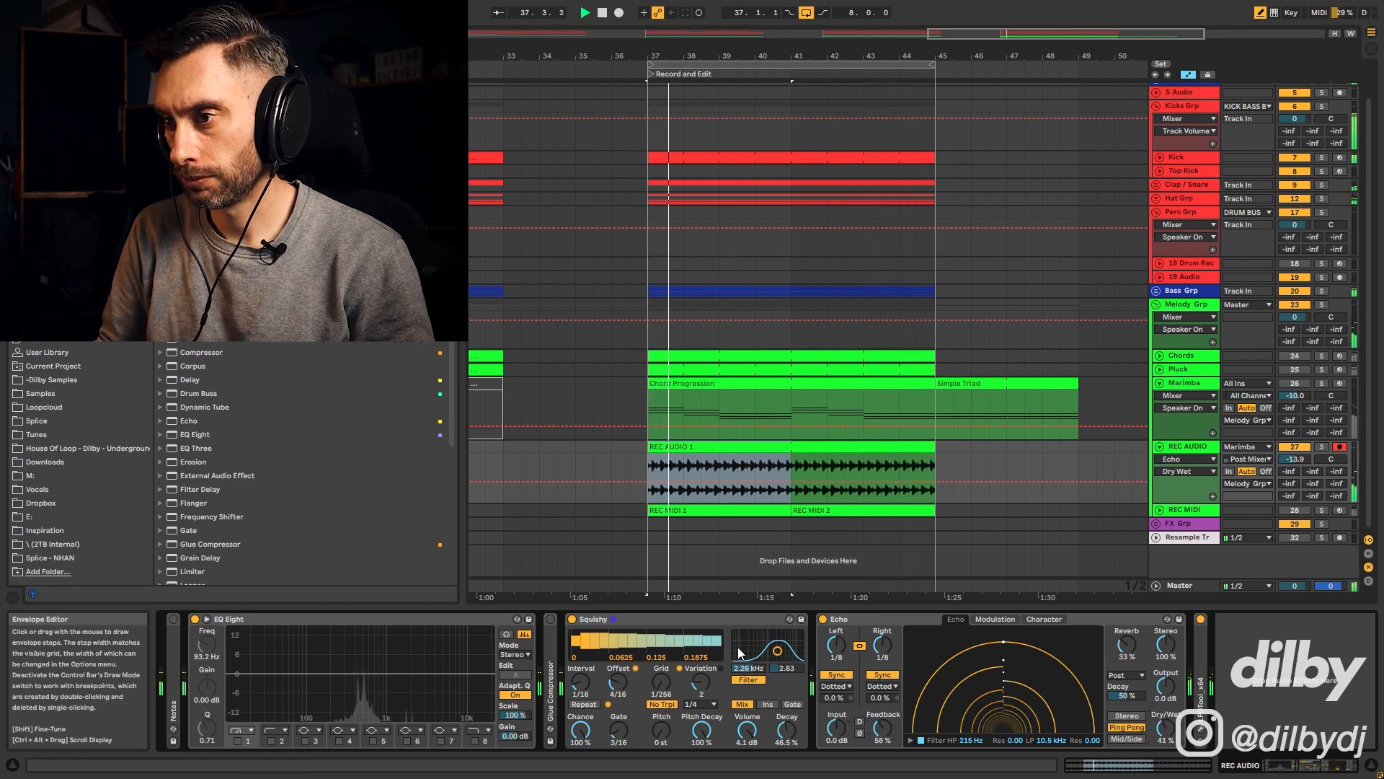
{"action": "key", "text": "space"}
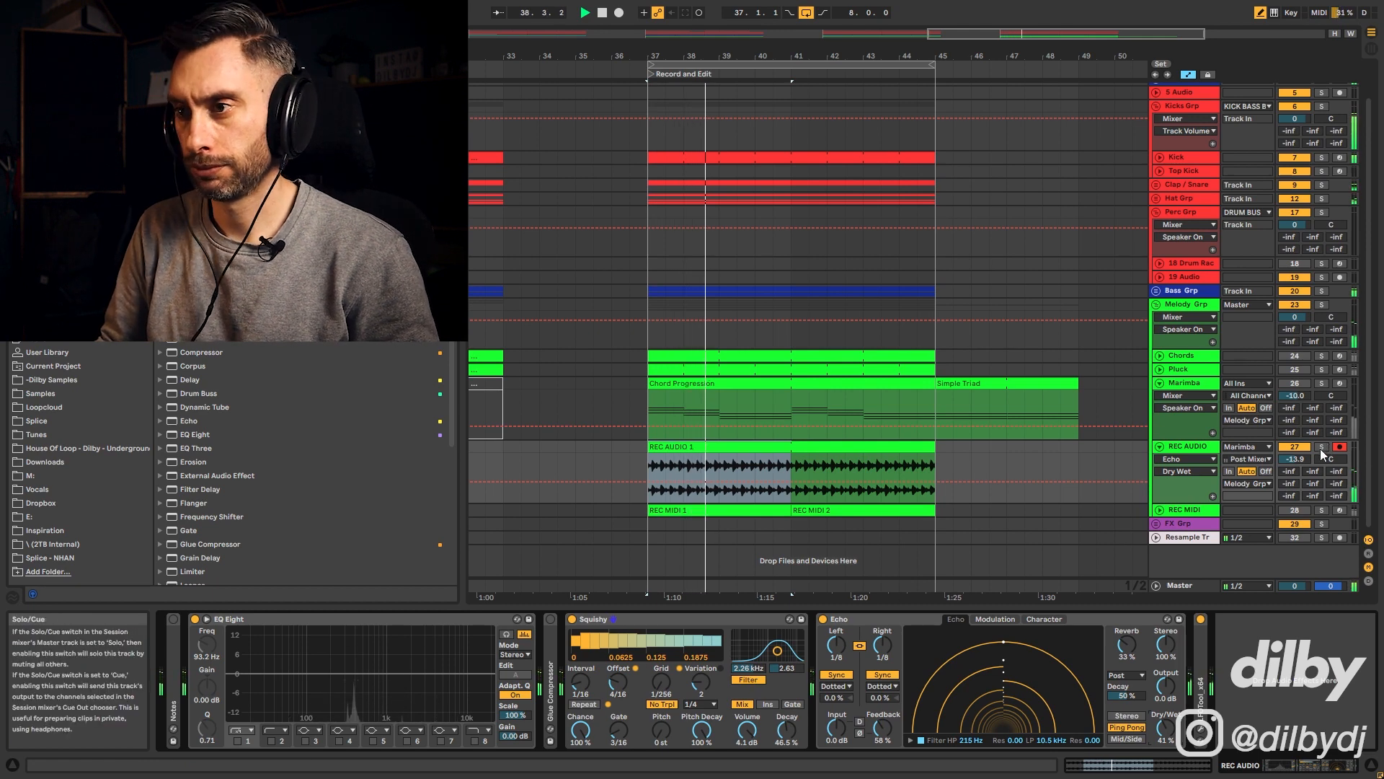